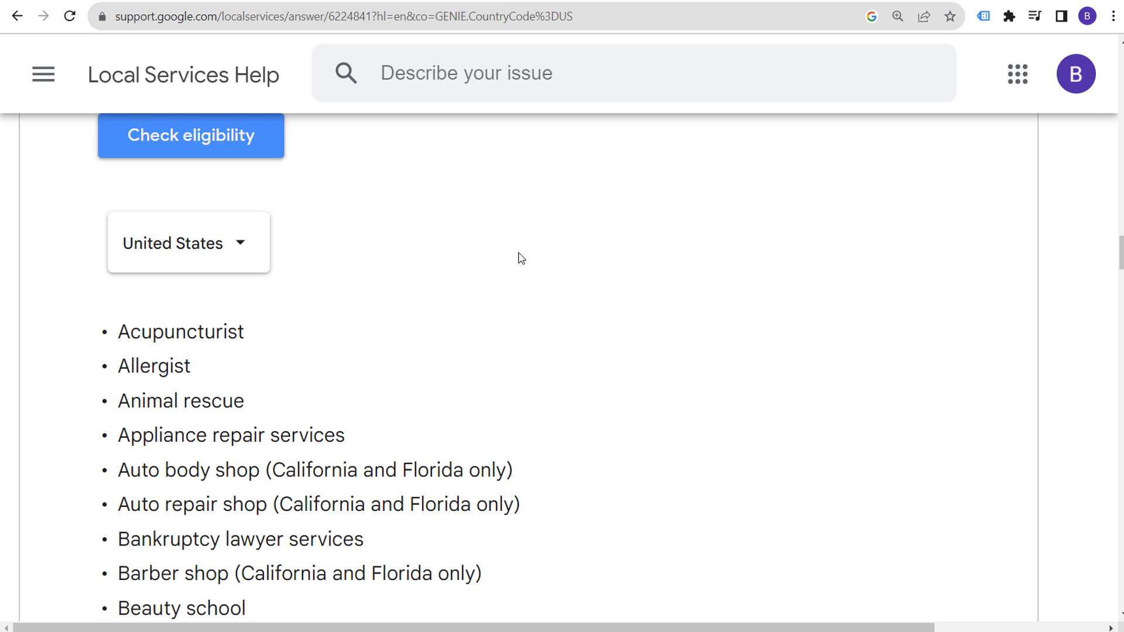
Step: Review the Local Services Ads getting-started section and the list of service categories eligible in the United States
scroll(547, 414, "up", 7)
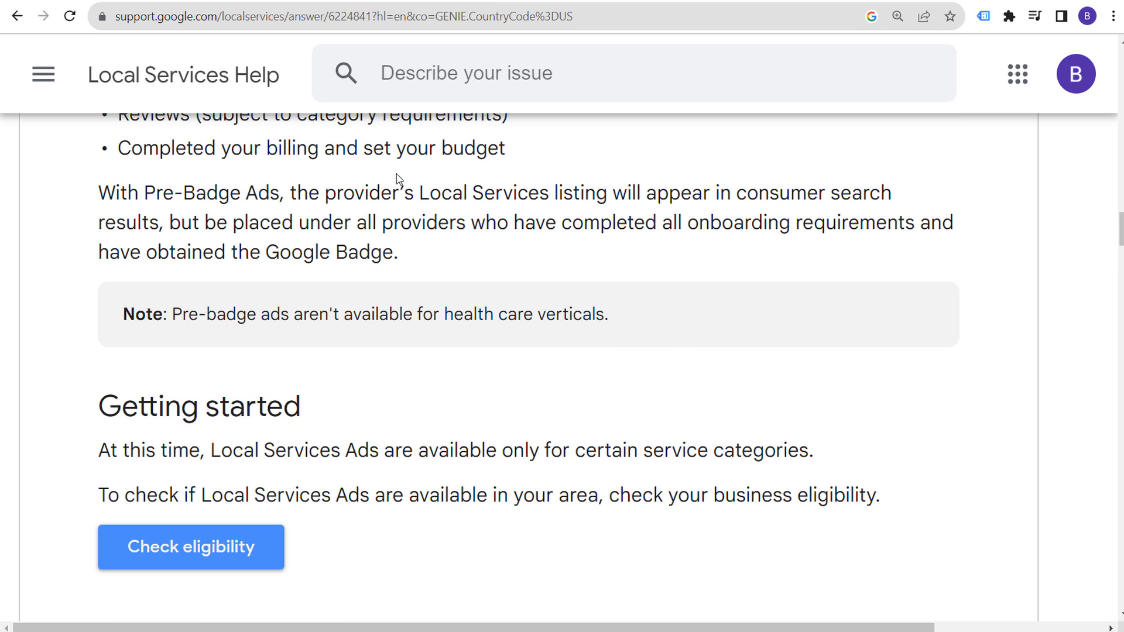
scroll(487, 222, "down", 4)
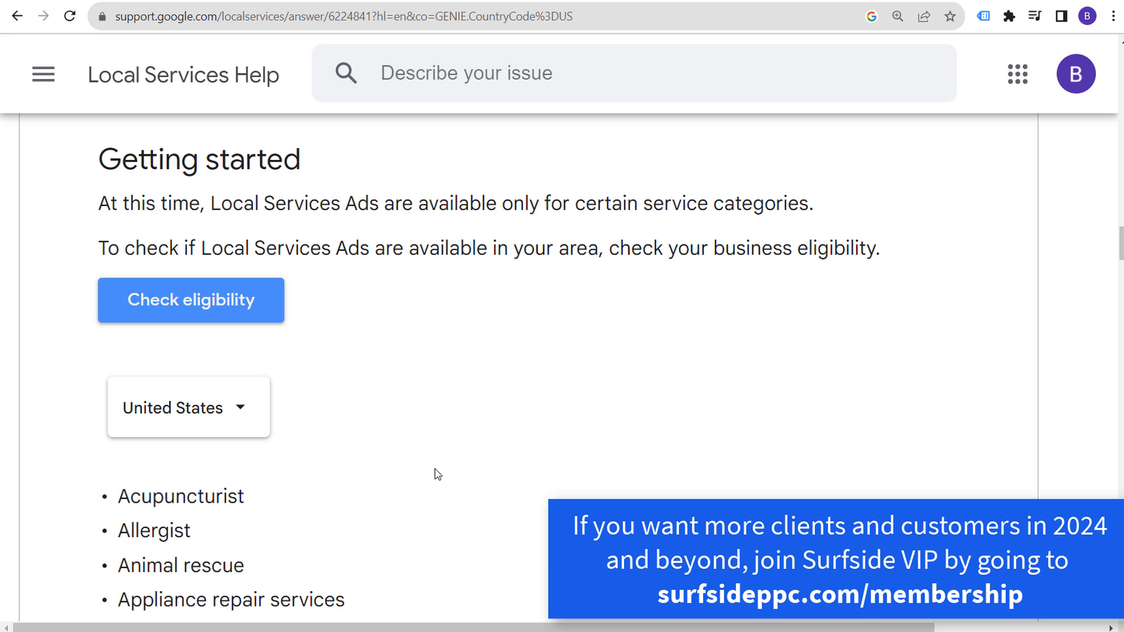
scroll(436, 450, "down", 20)
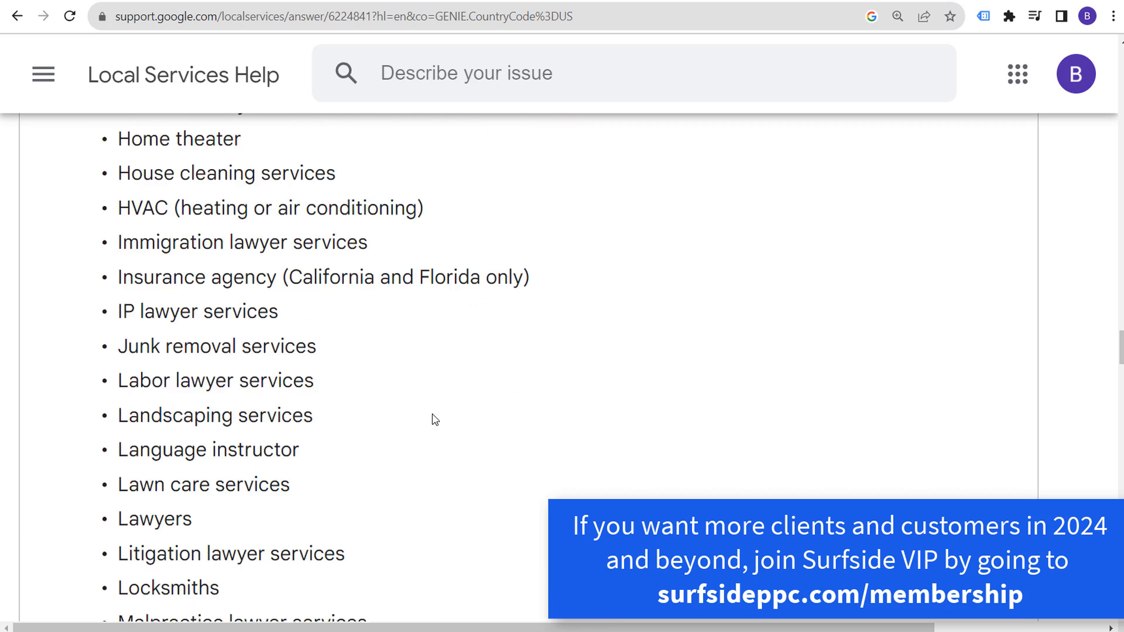
scroll(435, 419, "down", 20)
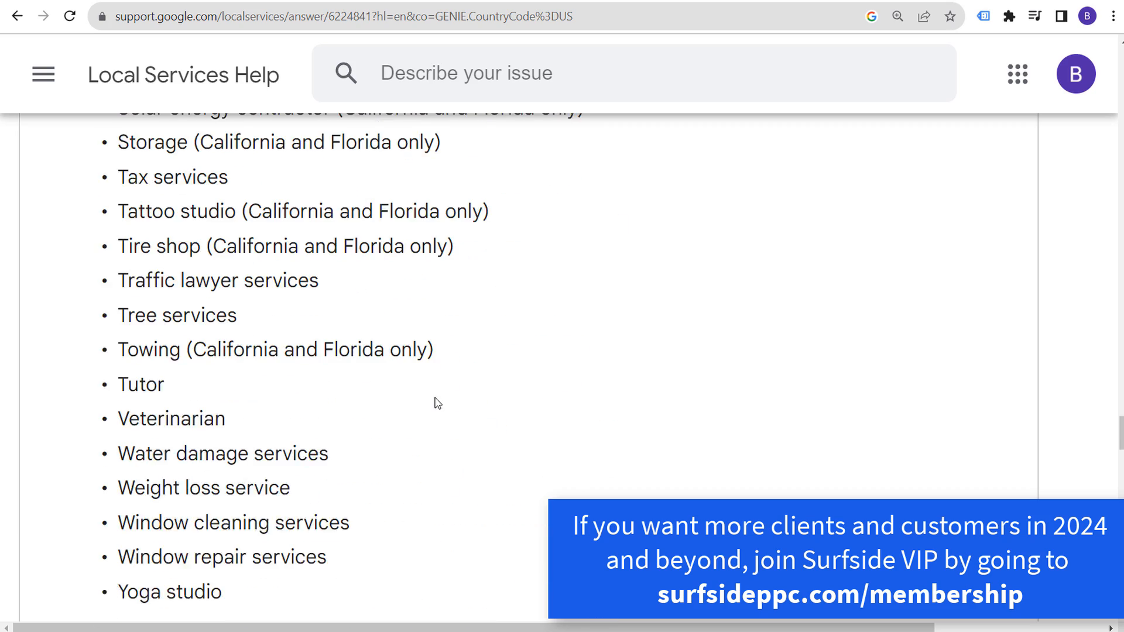
scroll(436, 402, "down", 6)
scroll(487, 419, "up", 20)
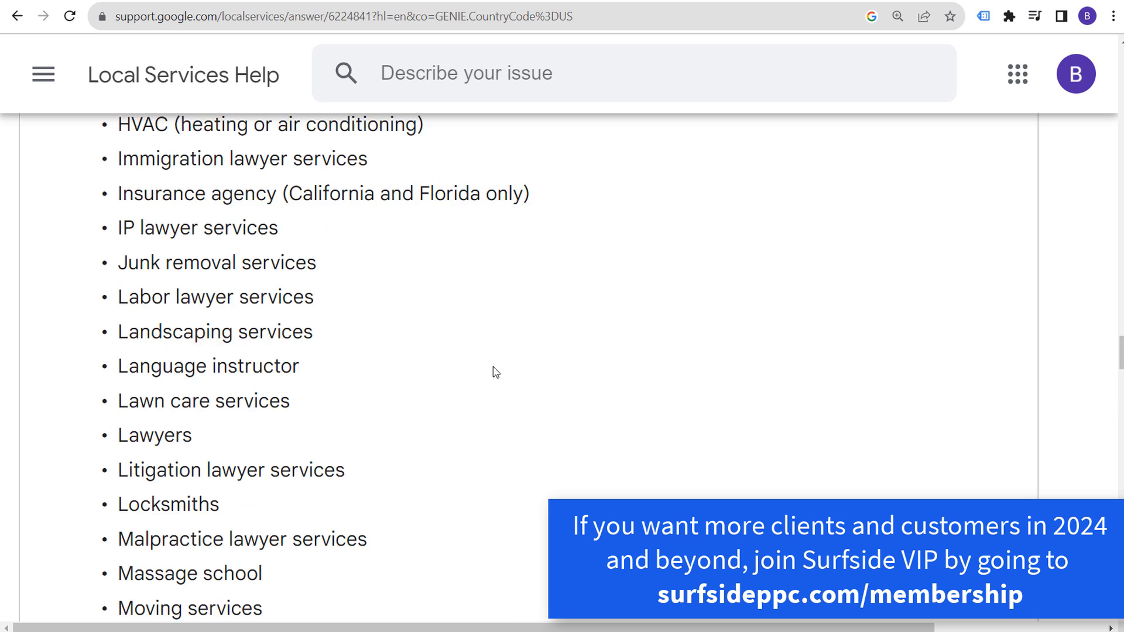
scroll(493, 366, "up", 8)
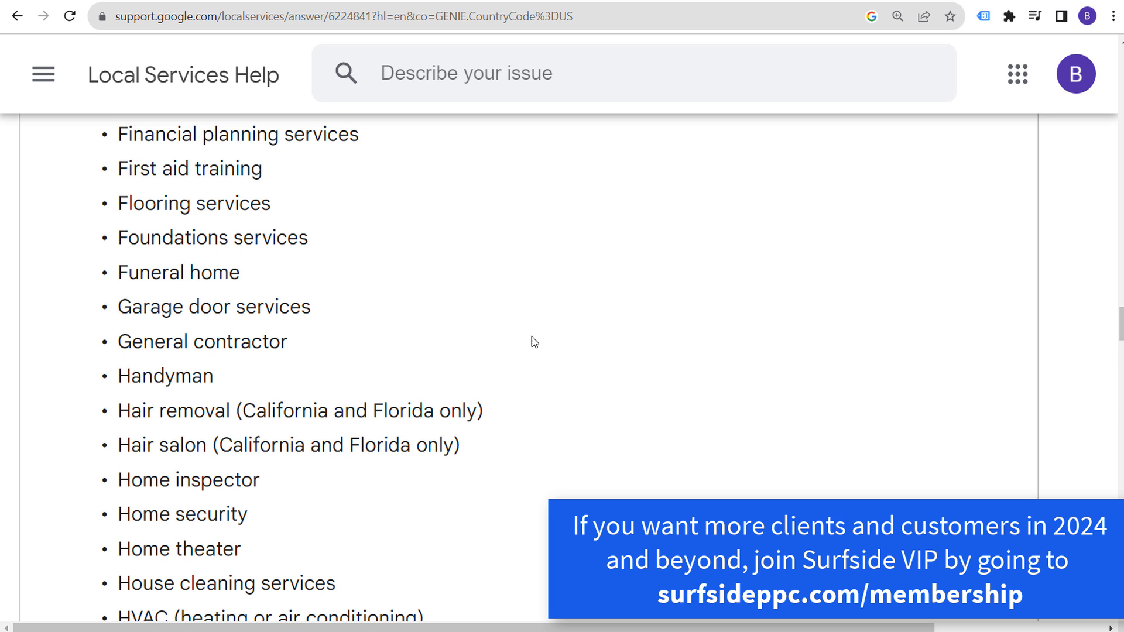
scroll(534, 342, "up", 18)
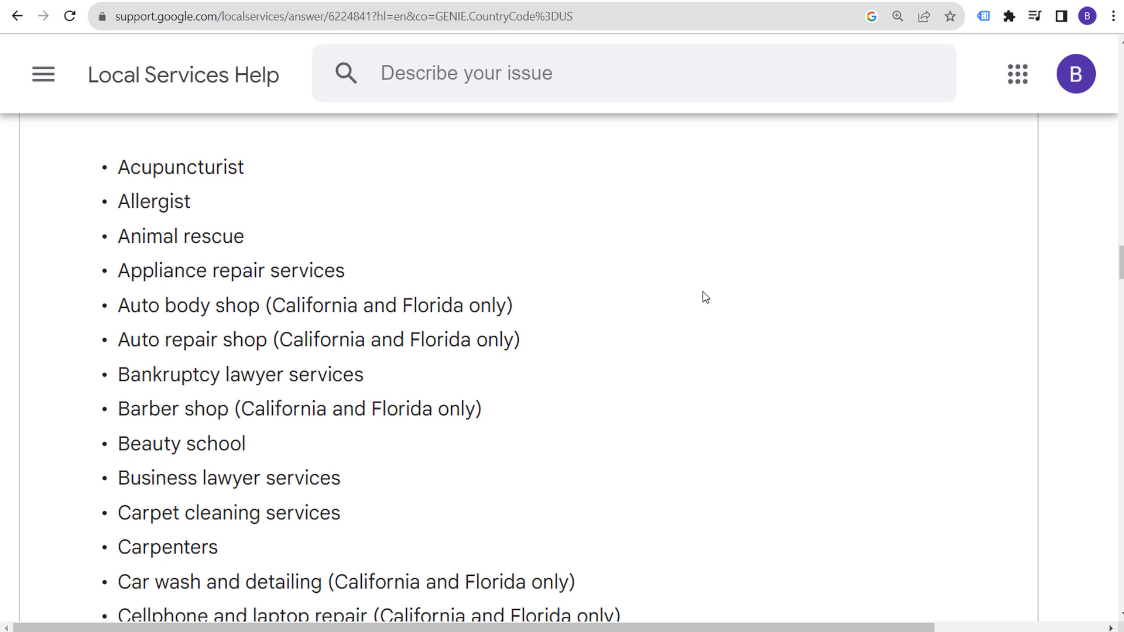
scroll(705, 297, "up", 1)
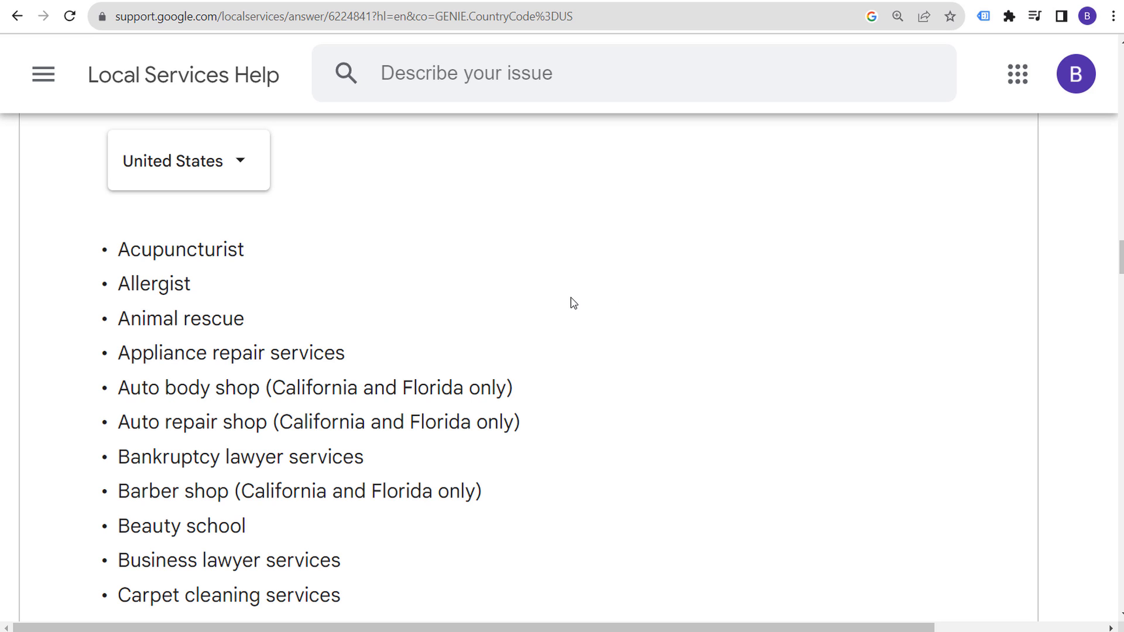
Step: Switch to the "hvac company near me" Google results, open the full list of HVAC pros and browse the sponsored and unsponsored providers
left_click(840, 0)
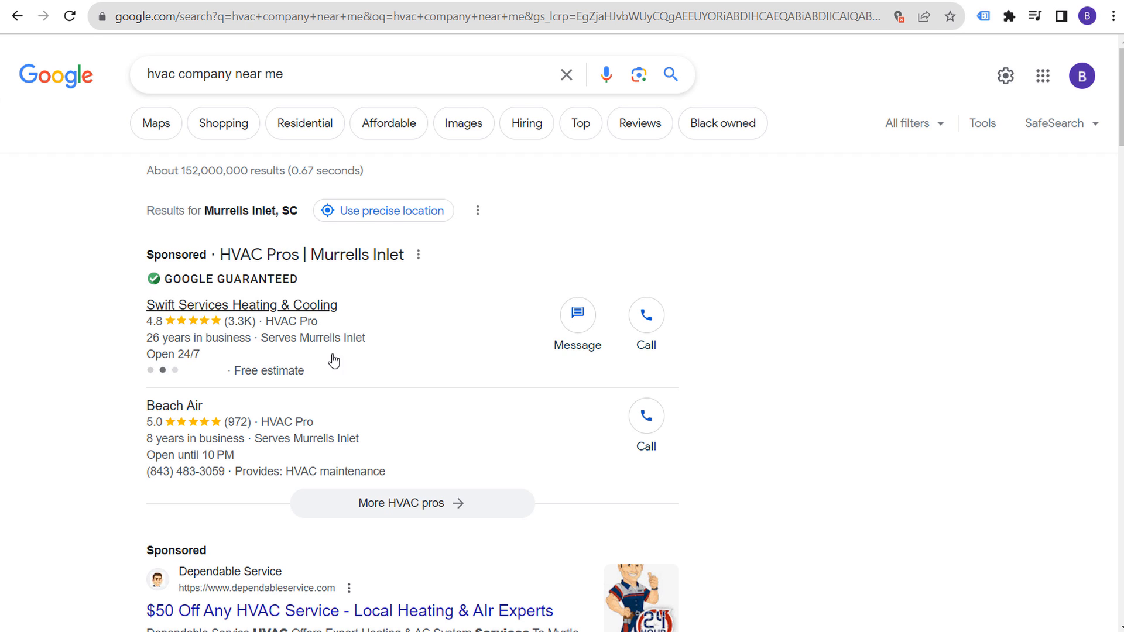
left_click(413, 505)
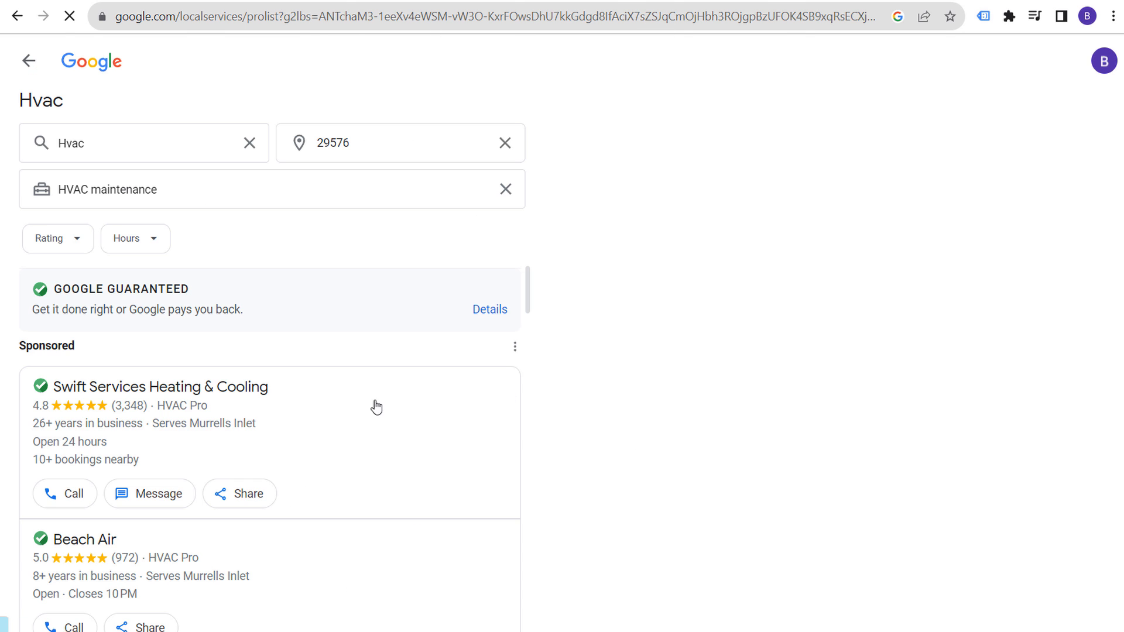
scroll(374, 403, "down", 9)
scroll(385, 414, "down", 10)
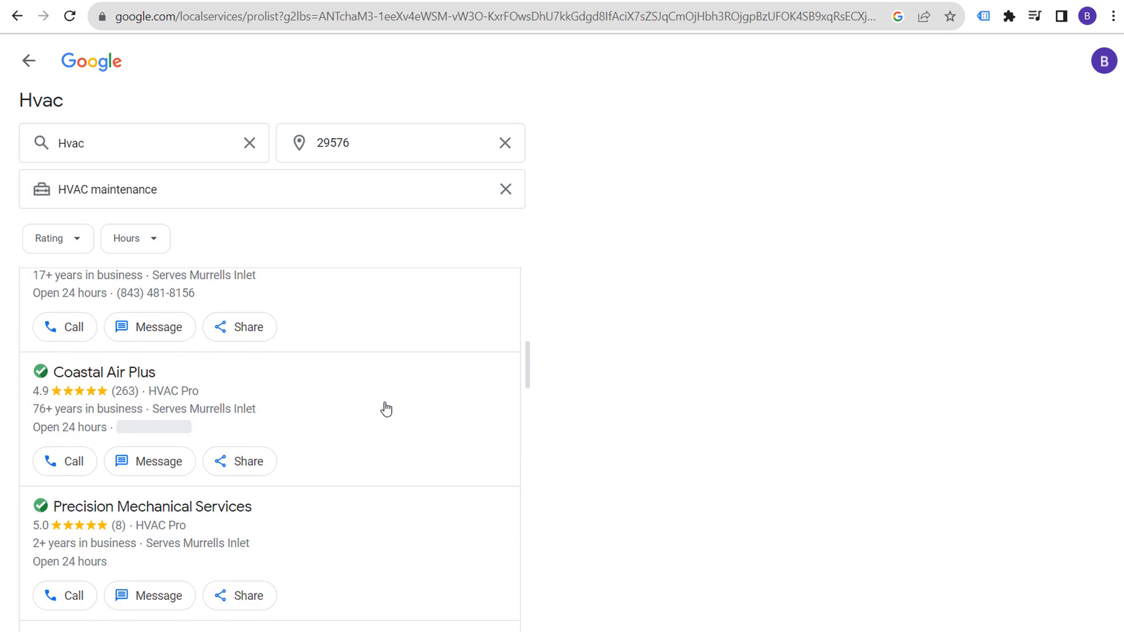
scroll(405, 365, "down", 10)
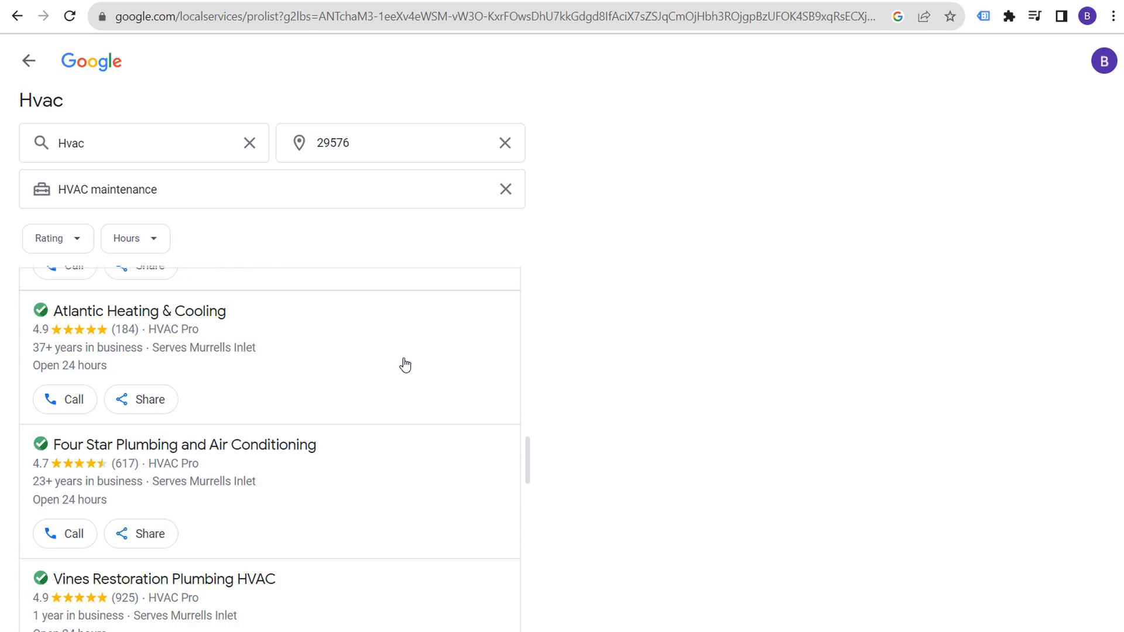
scroll(406, 361, "down", 8)
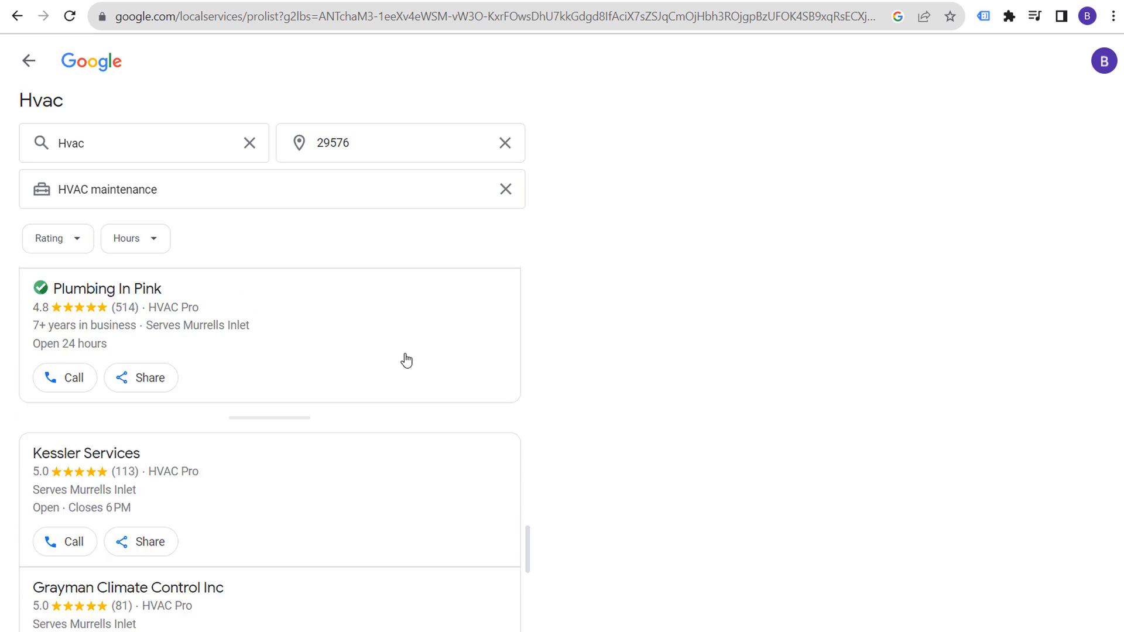
scroll(403, 368, "up", 4)
scroll(326, 409, "down", 8)
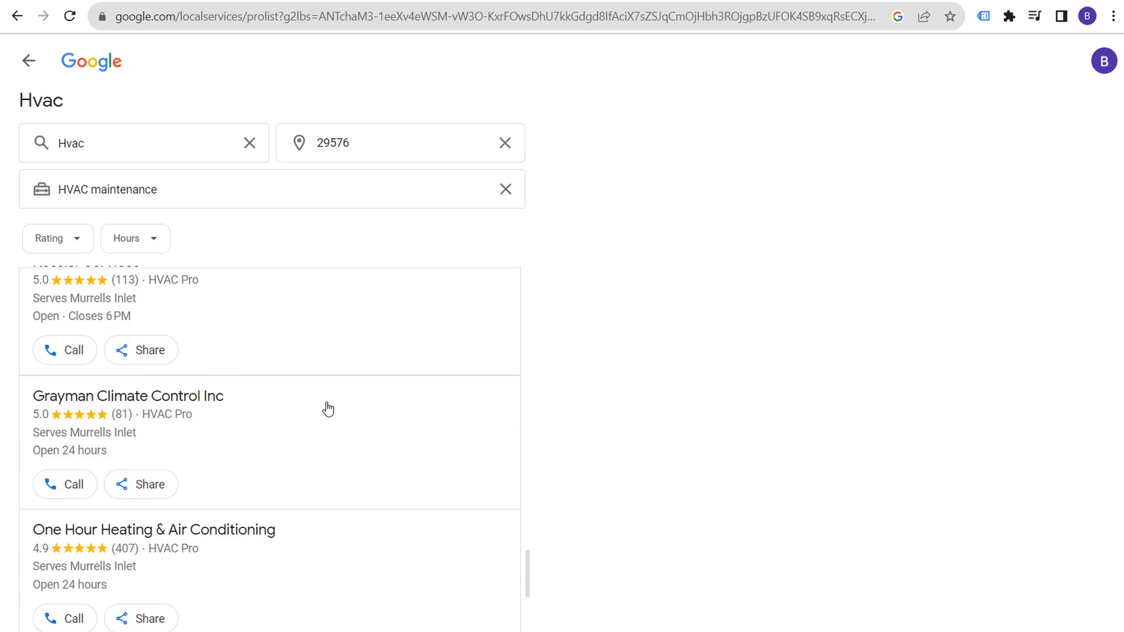
scroll(424, 441, "up", 12)
scroll(418, 427, "up", 15)
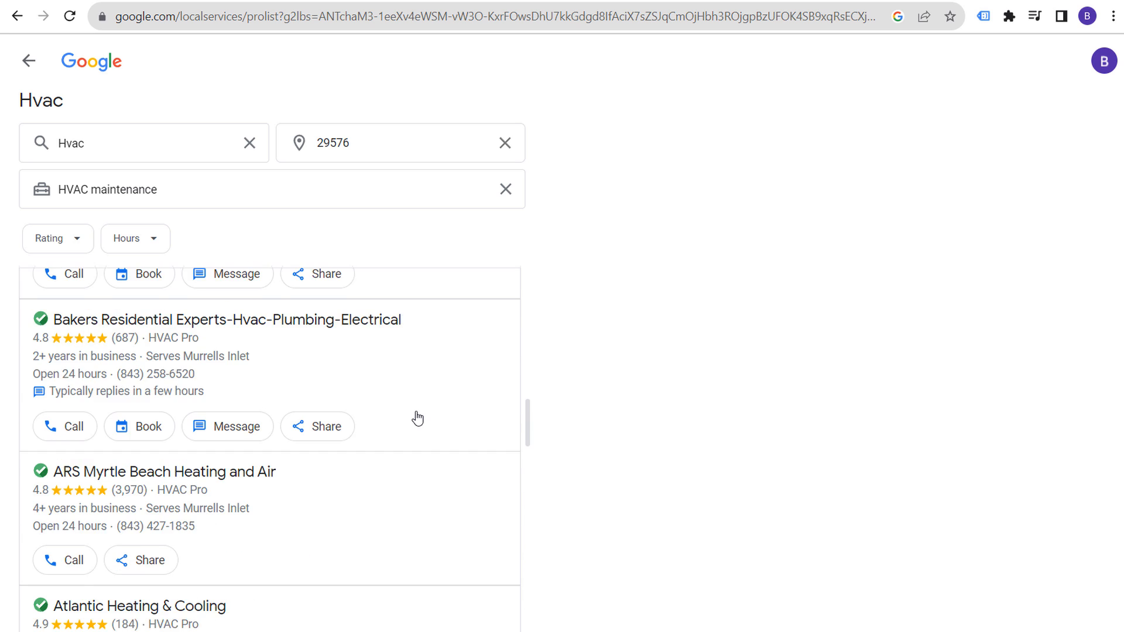
scroll(414, 419, "up", 6)
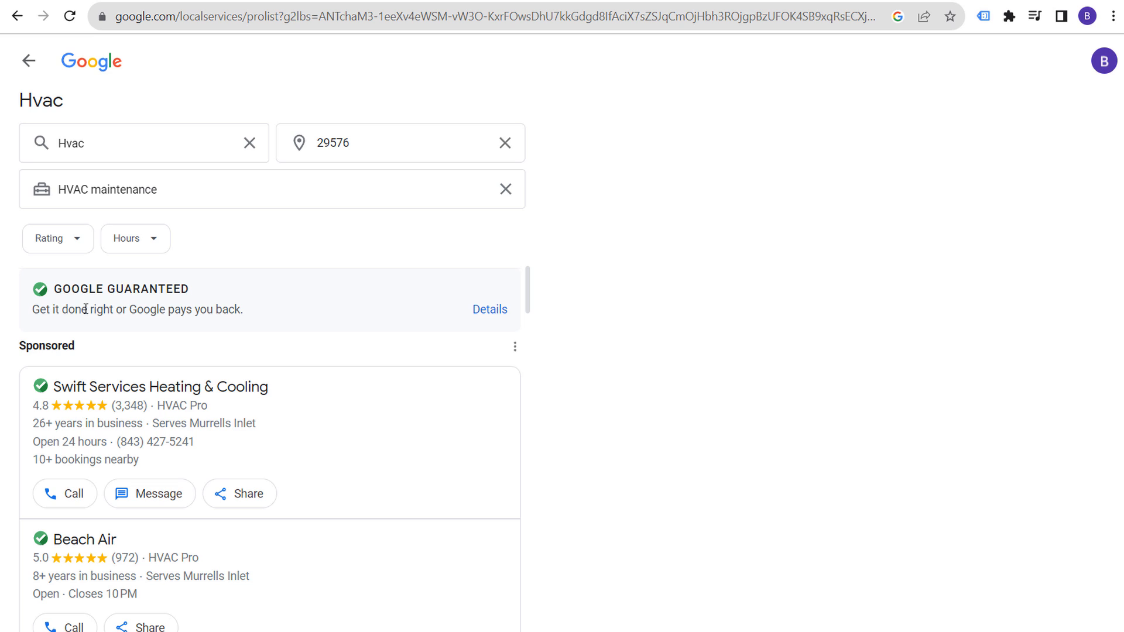
Step: Highlight the Google Guaranteed promise text above the sponsored HVAC providers, one half at a time
left_click_drag(38, 310, 146, 308)
left_click(202, 308)
left_click_drag(246, 312, 169, 309)
left_click(169, 309)
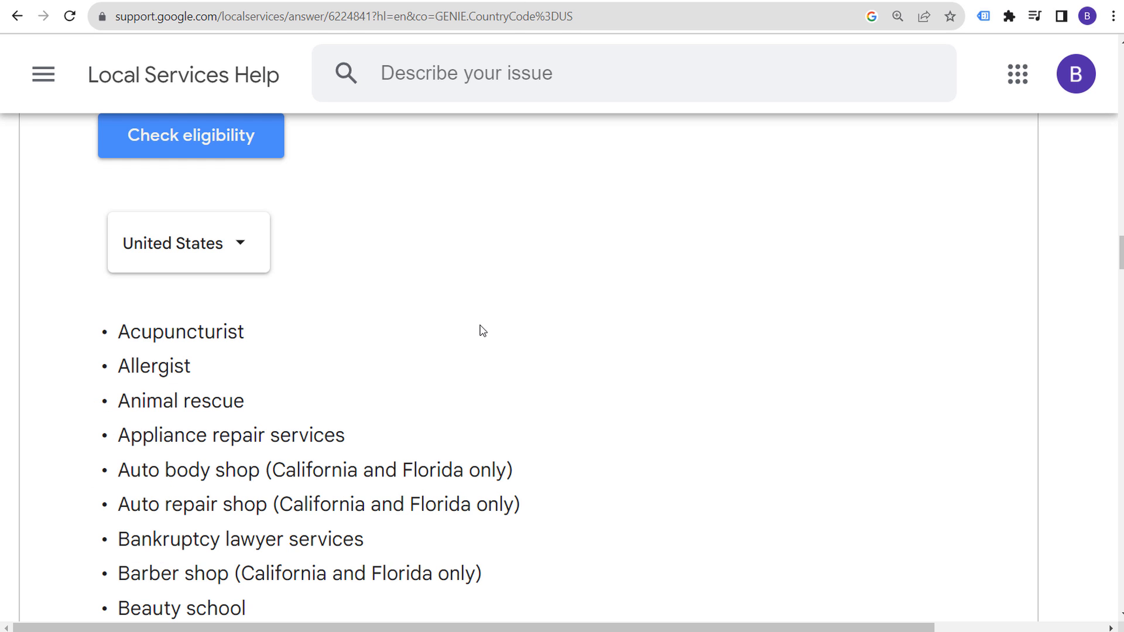
Step: Return to the Local Services Help article and review the requirements to go live with Pre-Badge Ads
scroll(483, 346, "up", 8)
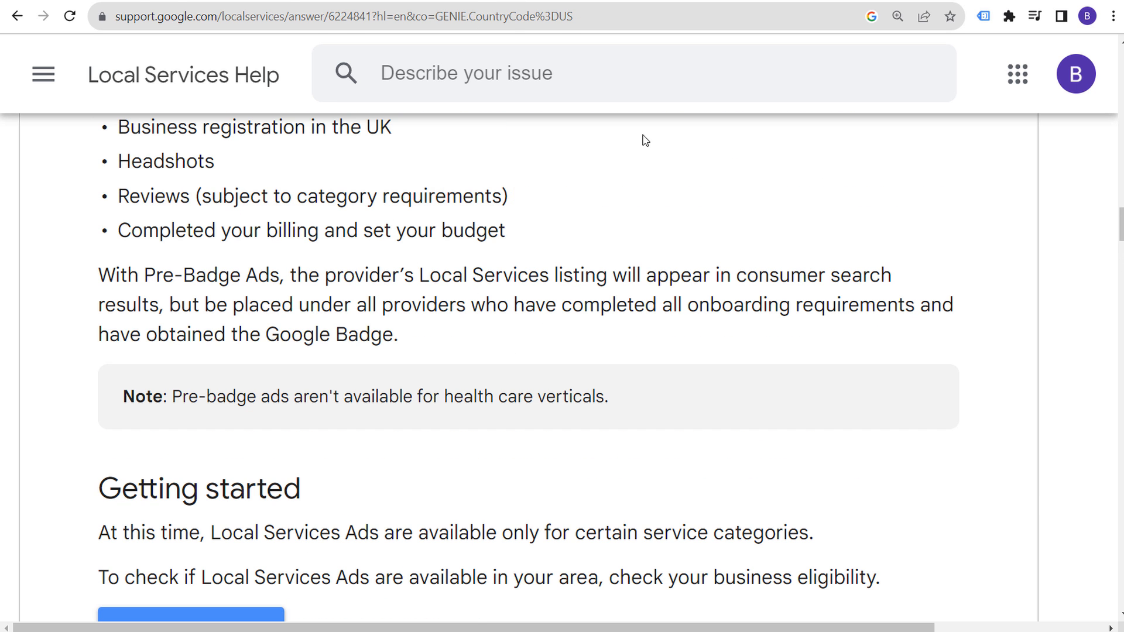
scroll(561, 257, "up", 4)
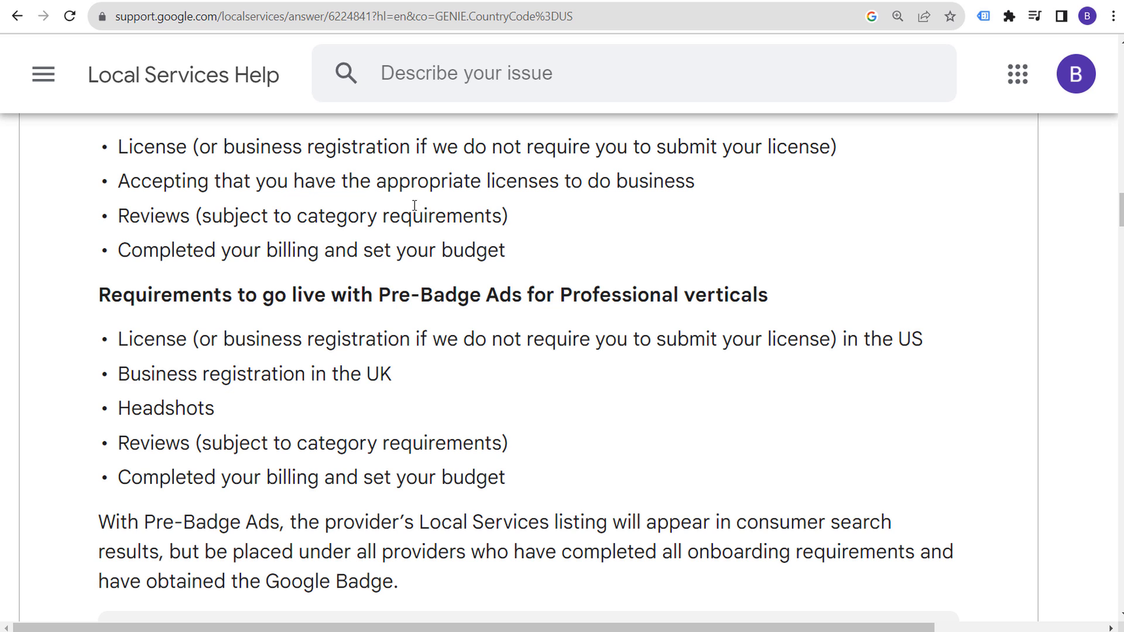
Step: Switch to Google Ads and open the Local Business Service Google Ads Campaign Example to show its ad groups
left_click(483, 0)
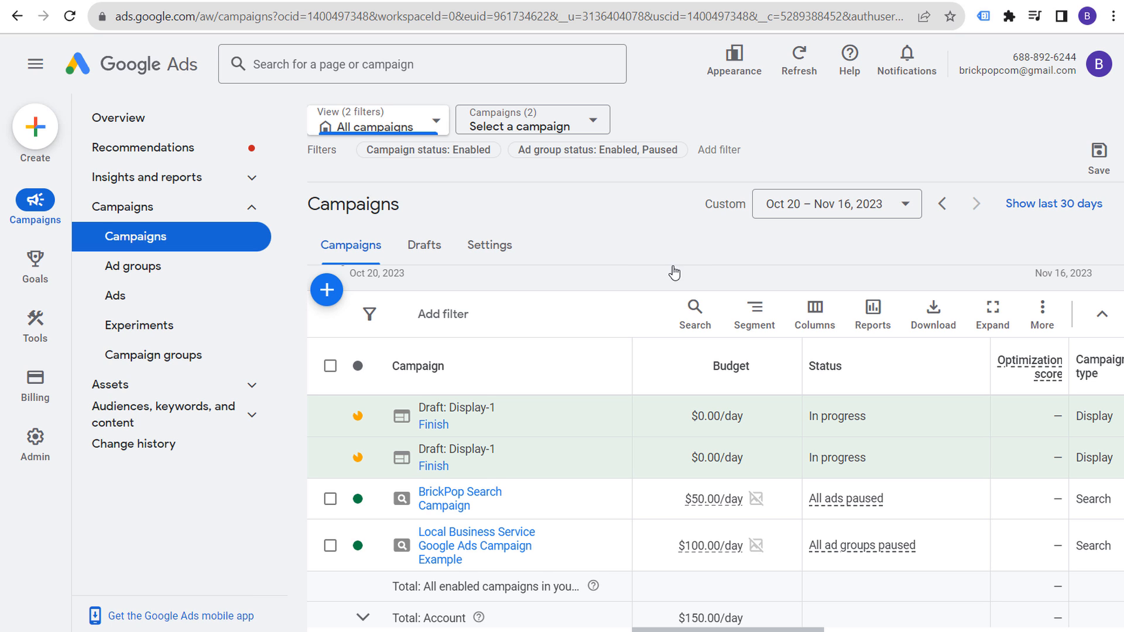
left_click(448, 550)
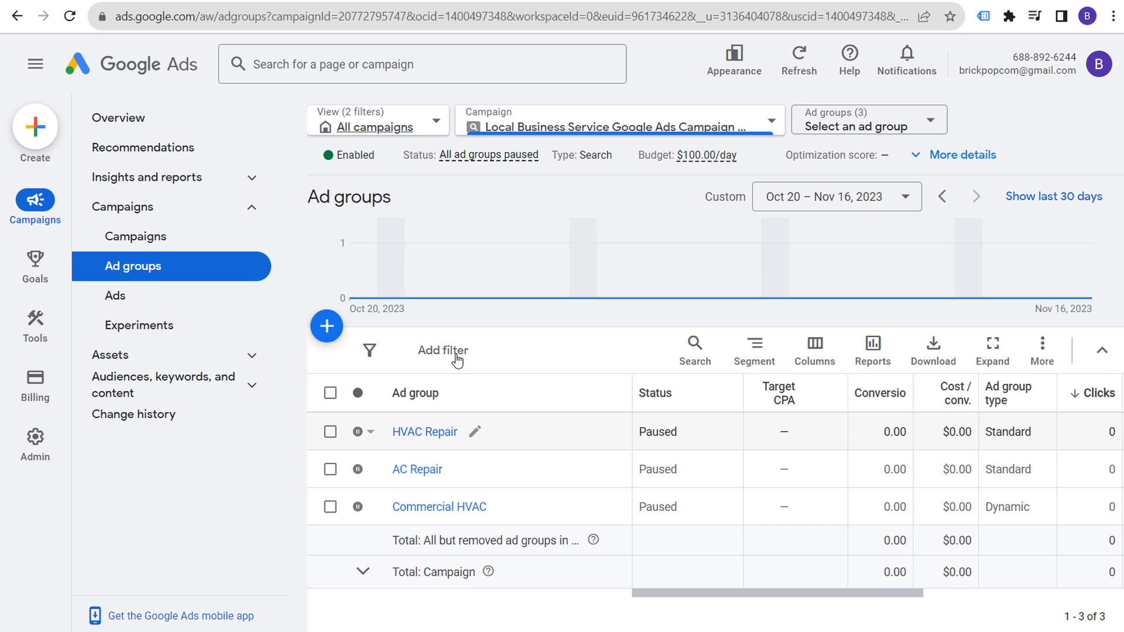
Step: Switch to the Air Doctor Services website and examine its services, including the air conditioning and heating subcategories
left_click(846, 0)
mouse_move(621, 141)
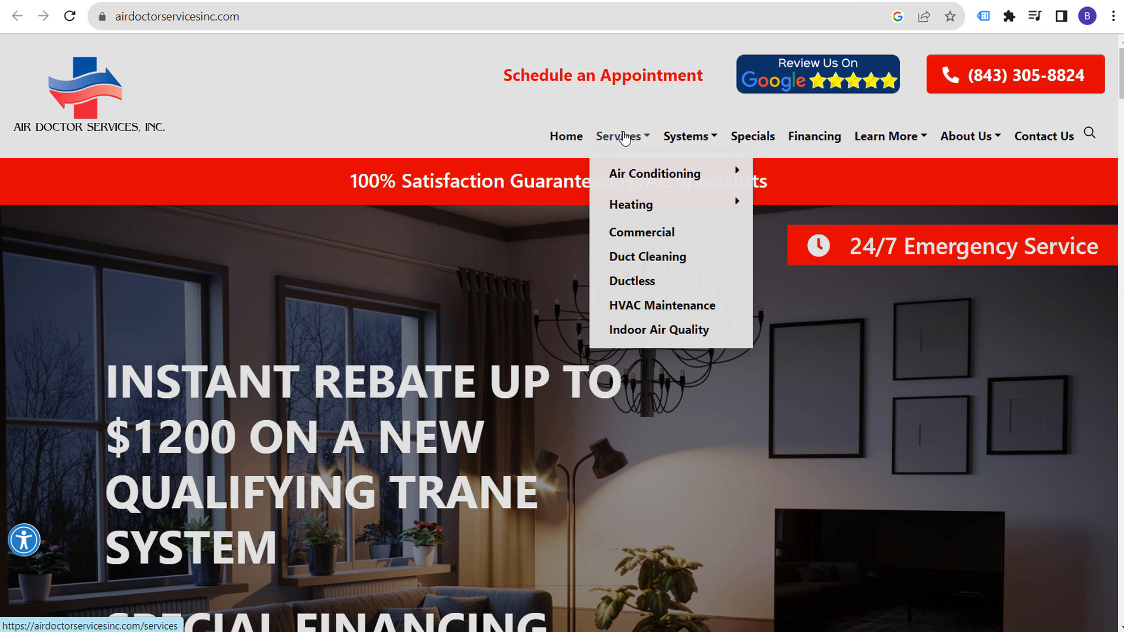
mouse_move(673, 174)
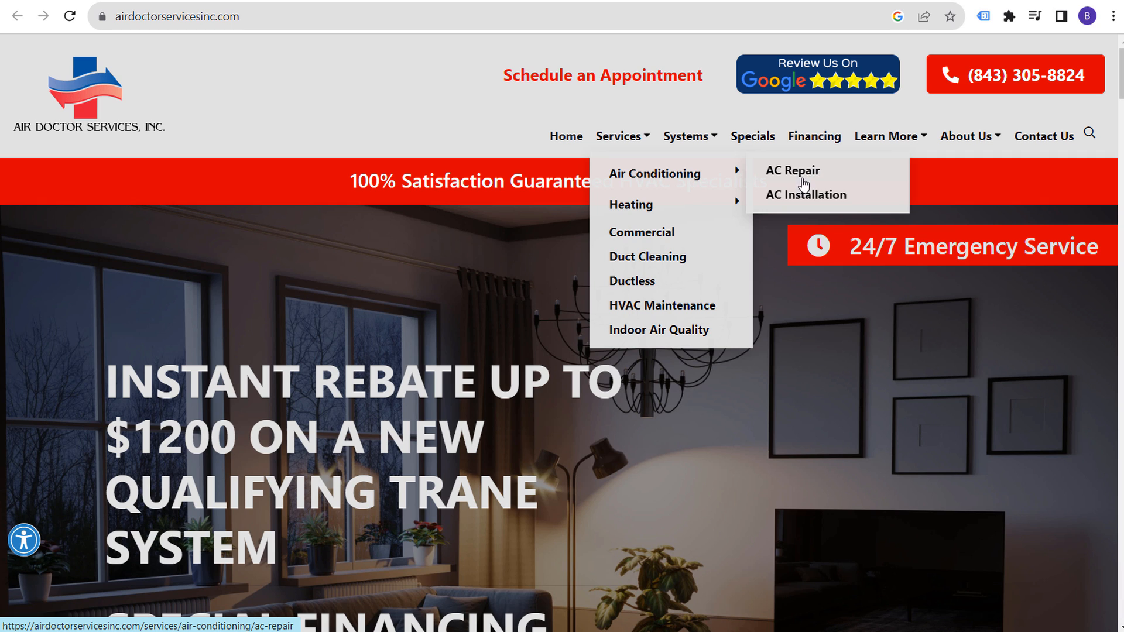
mouse_move(710, 203)
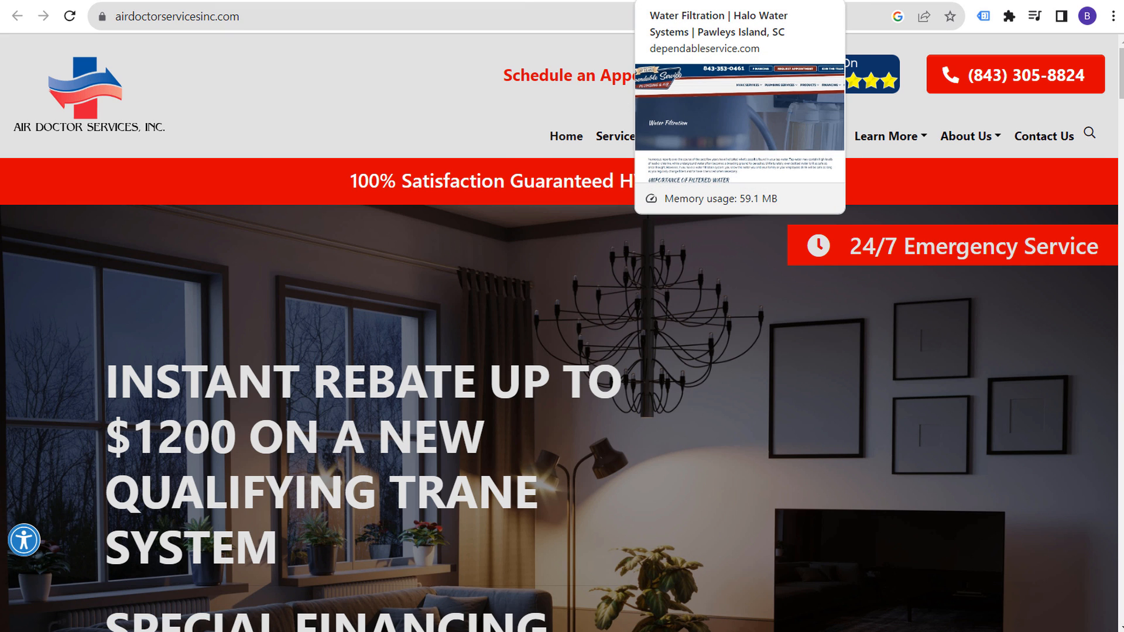
Step: Switch to the Dependable Service website and examine its plumbing services, products and HVAC services categories
left_click(691, 0)
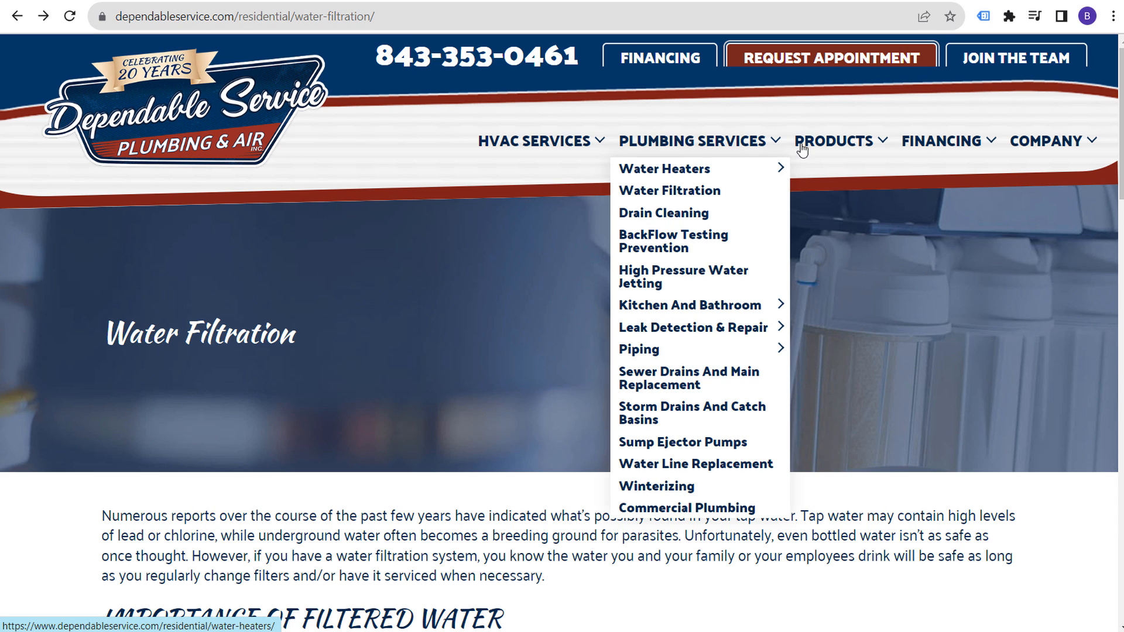
mouse_move(802, 150)
mouse_move(859, 170)
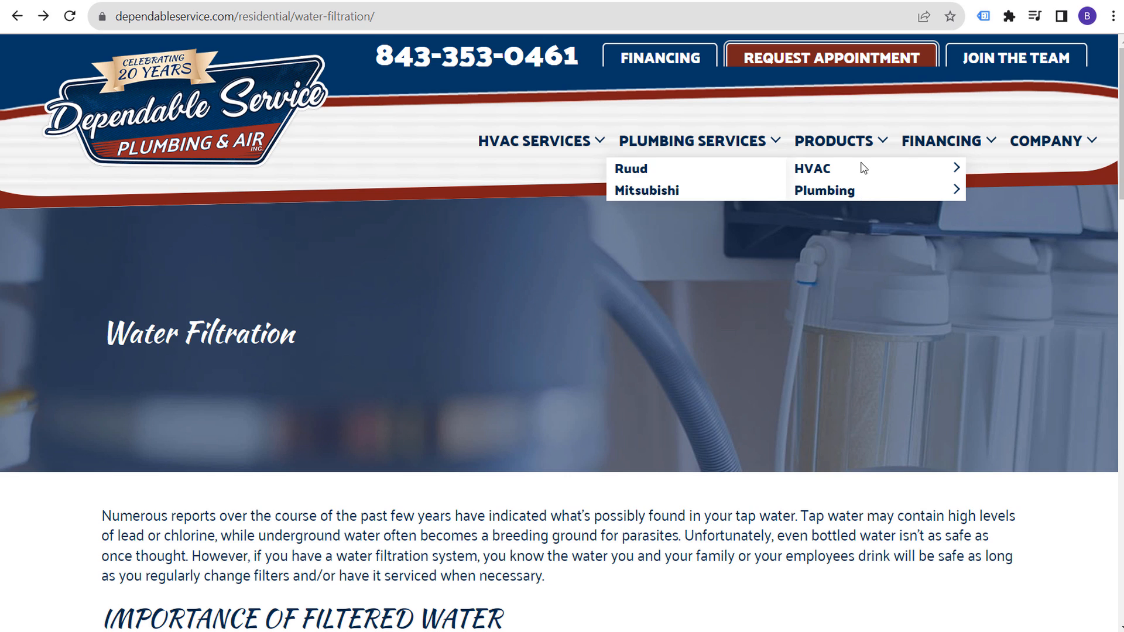
mouse_move(550, 140)
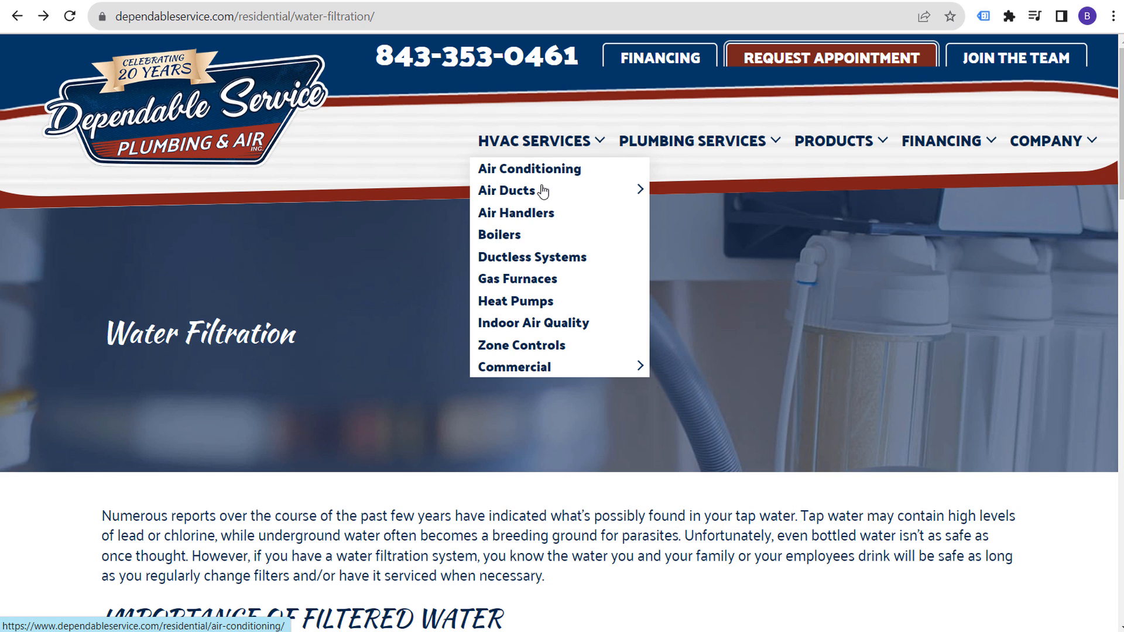
mouse_move(531, 186)
mouse_move(664, 144)
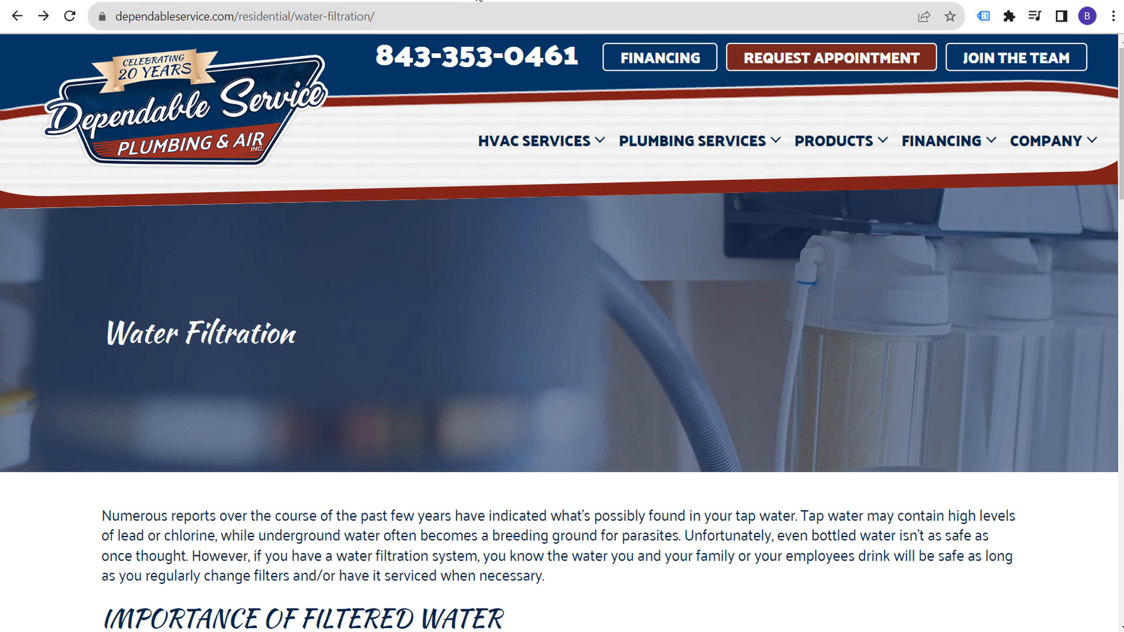
Step: Return to Google Ads and show the Campaigns page for the local business service campaign
key("ctrl+Tab")
left_click(144, 241)
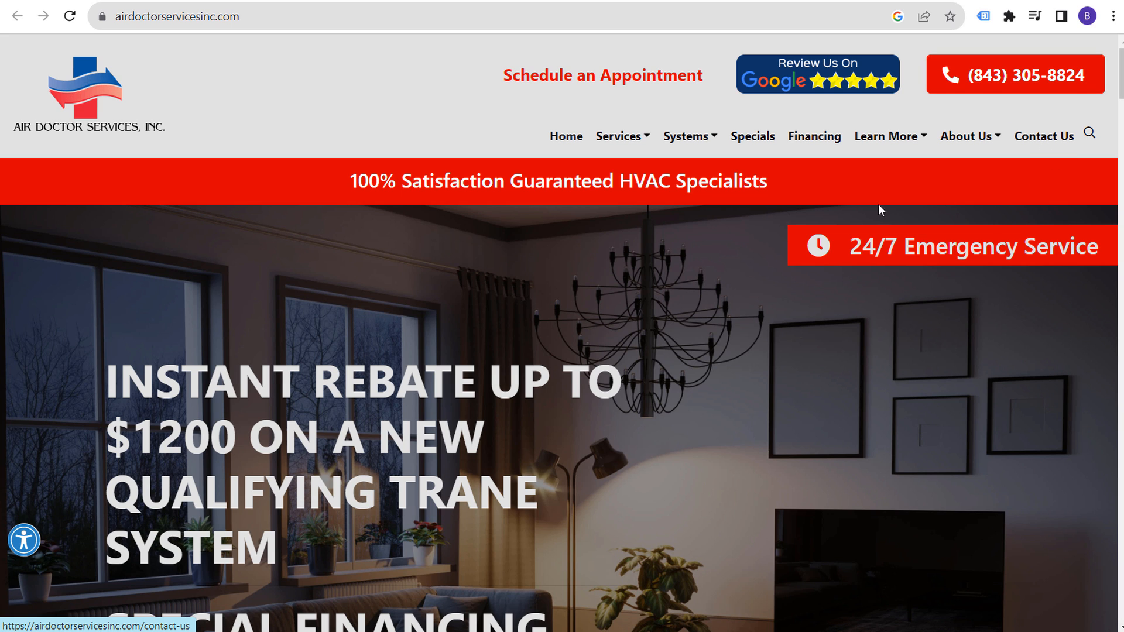
Step: On the Air Doctor Services website, open the Schedule an Appointment page in a new tab and review its form fields
right_click(618, 77)
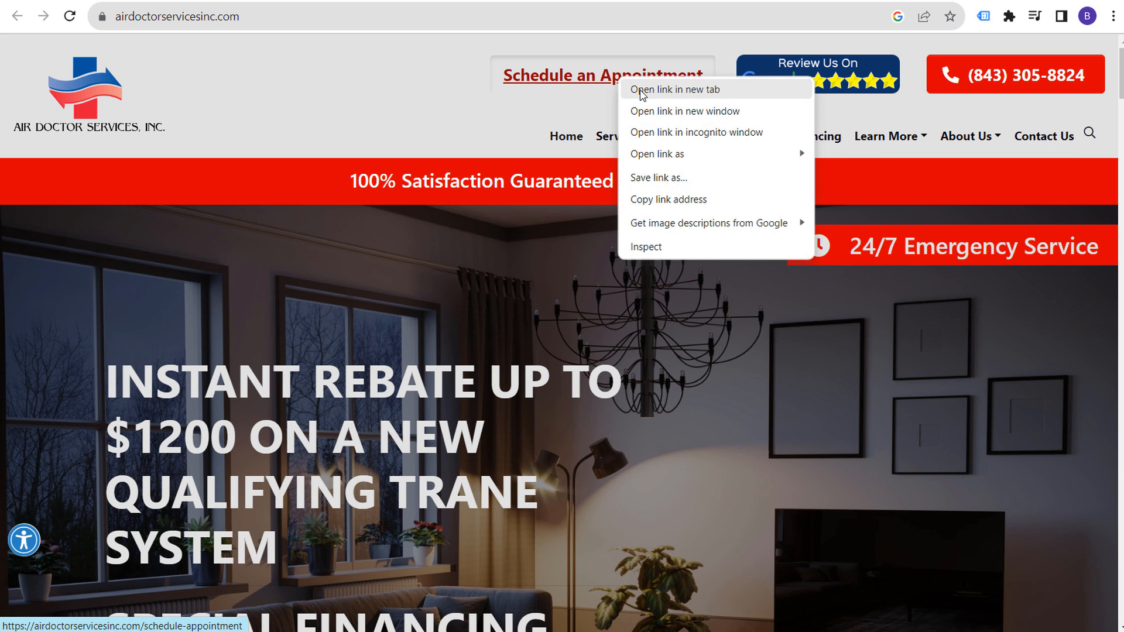
left_click(642, 90)
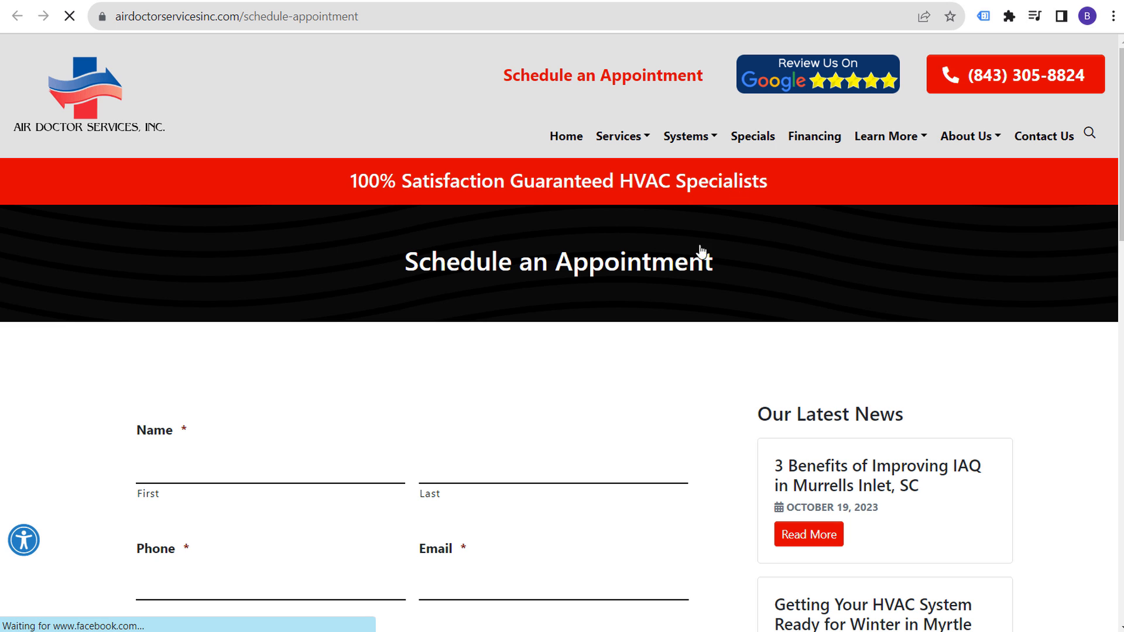
scroll(595, 376, "down", 4)
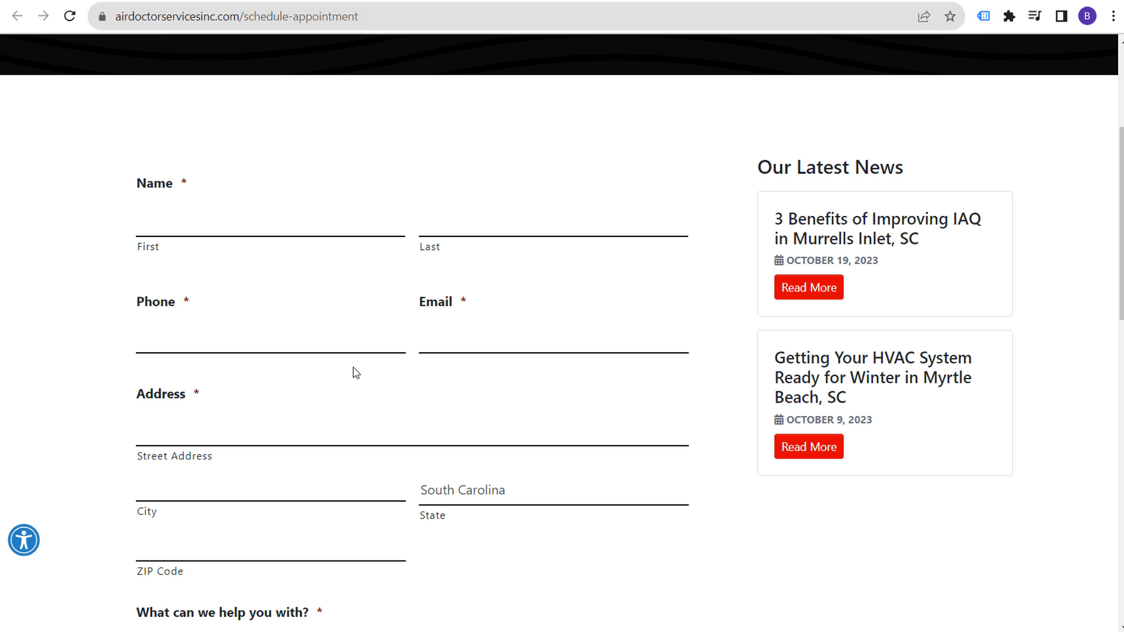
scroll(354, 369, "down", 4)
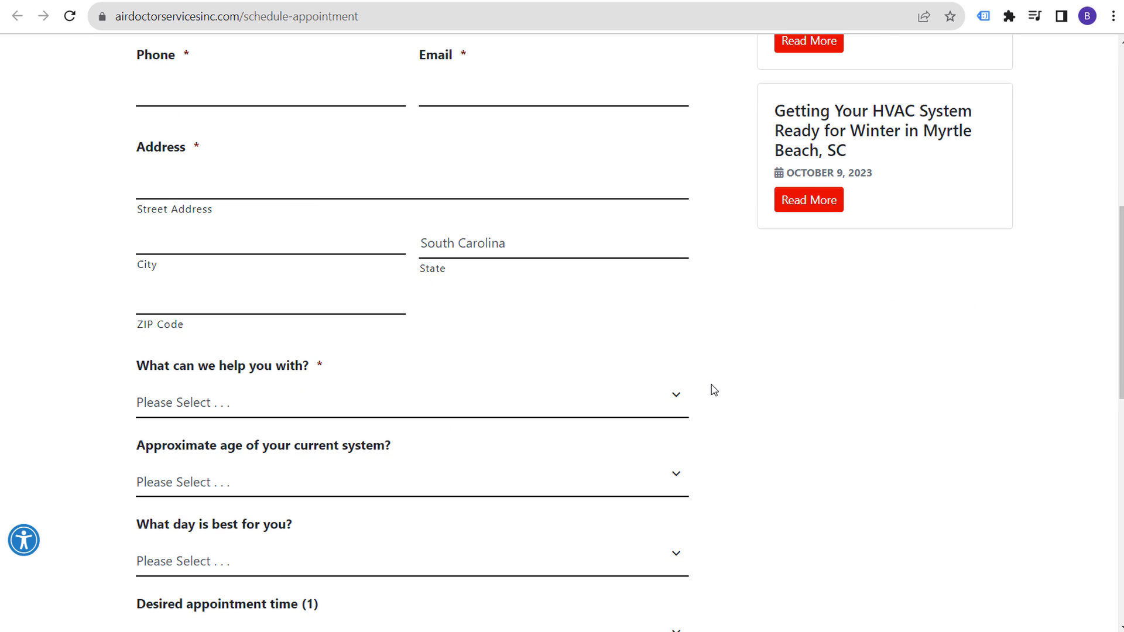
scroll(713, 295, "up", 3)
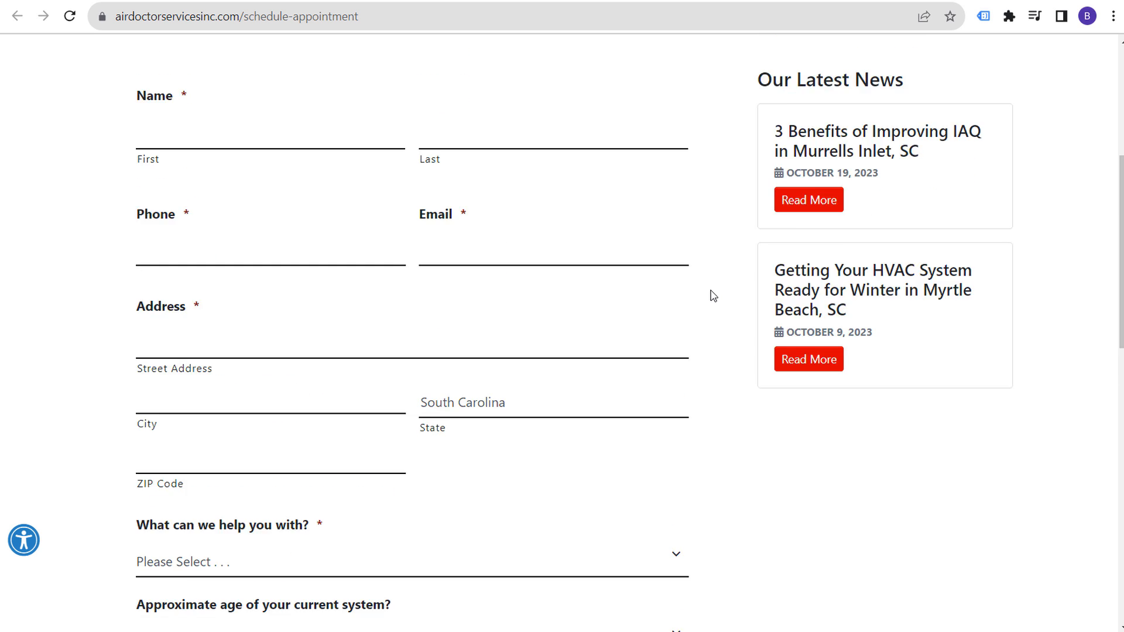
scroll(713, 295, "up", 5)
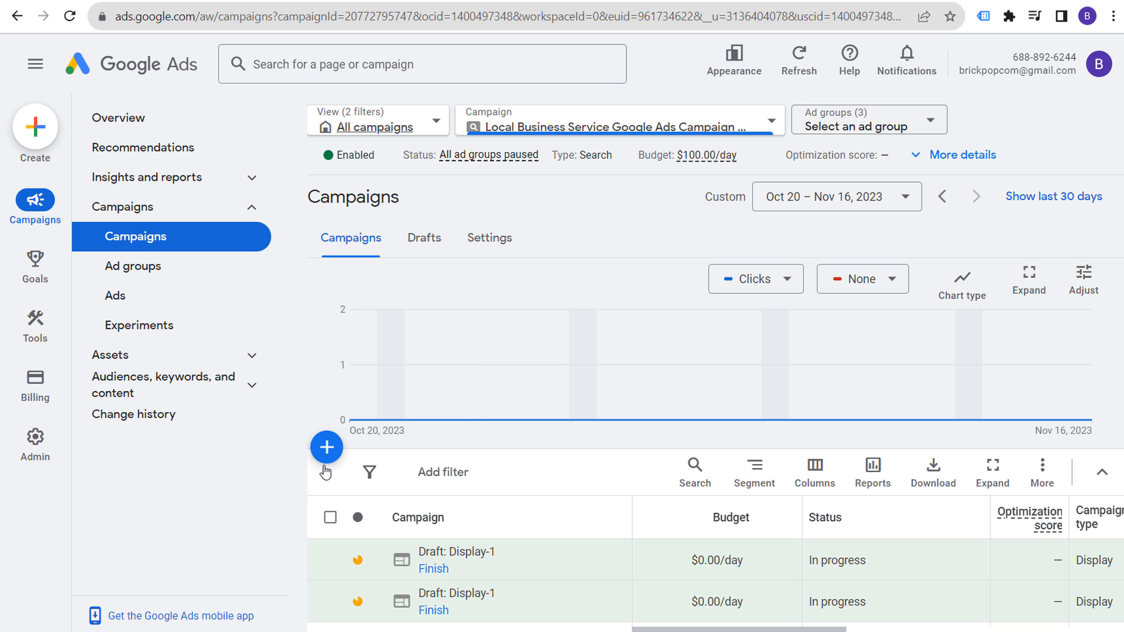
Step: Start a new campaign and choose Leads as its objective
left_click(327, 449)
left_click(398, 459)
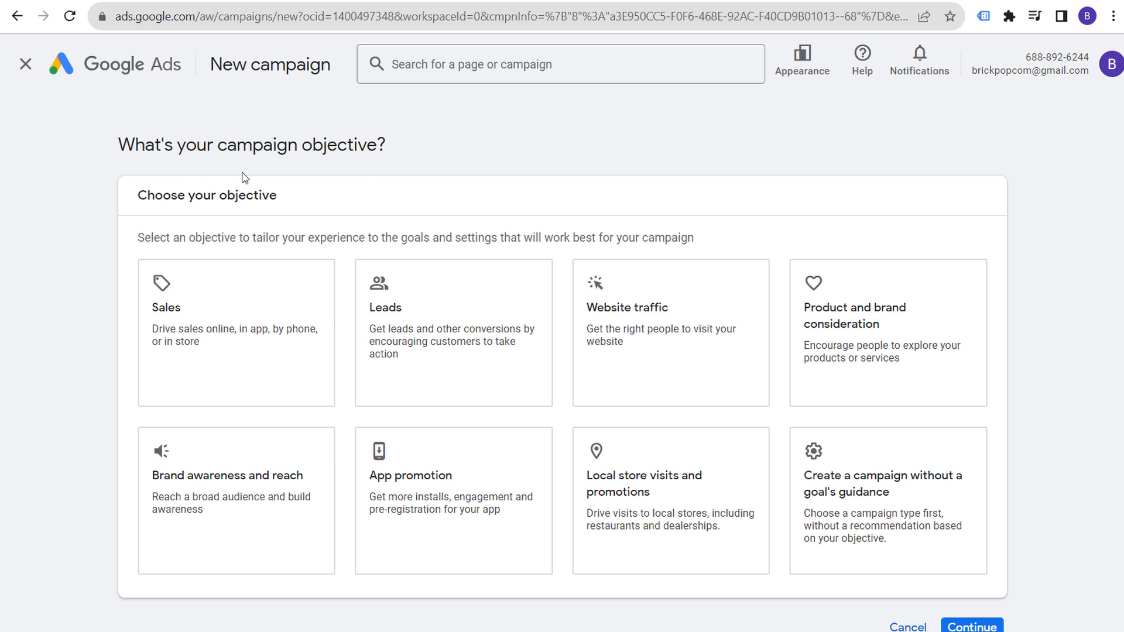
left_click(451, 332)
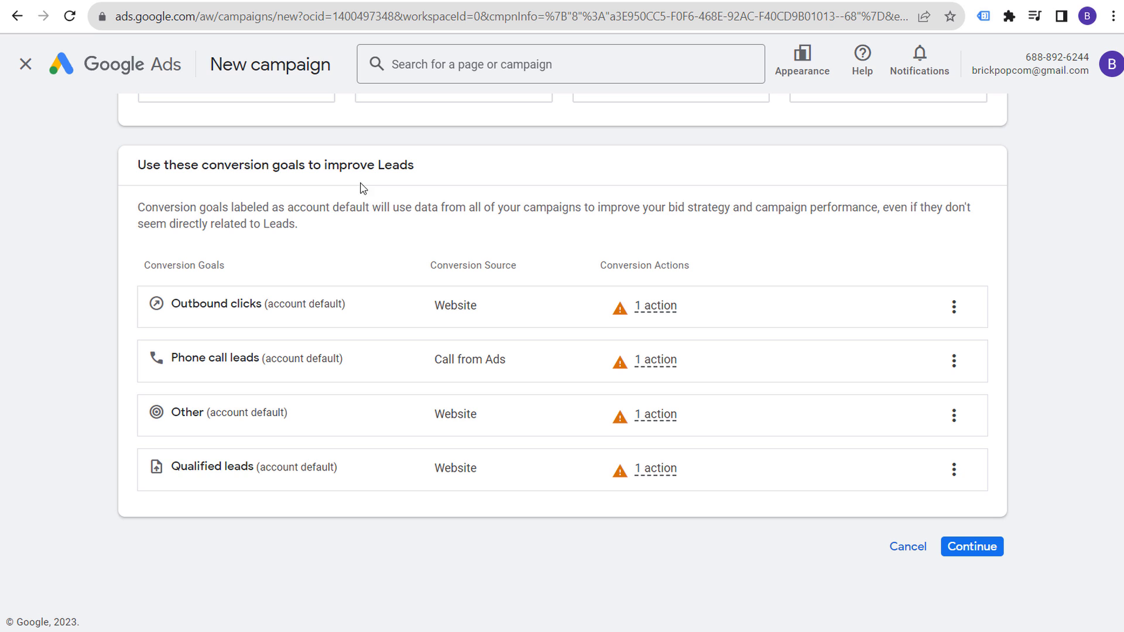
Step: Review the conversion goals offered for Leads and show the related YouTube video
left_click_drag(154, 164, 316, 167)
left_click(344, 166)
scroll(622, 103, "up", 3)
left_click(746, 0)
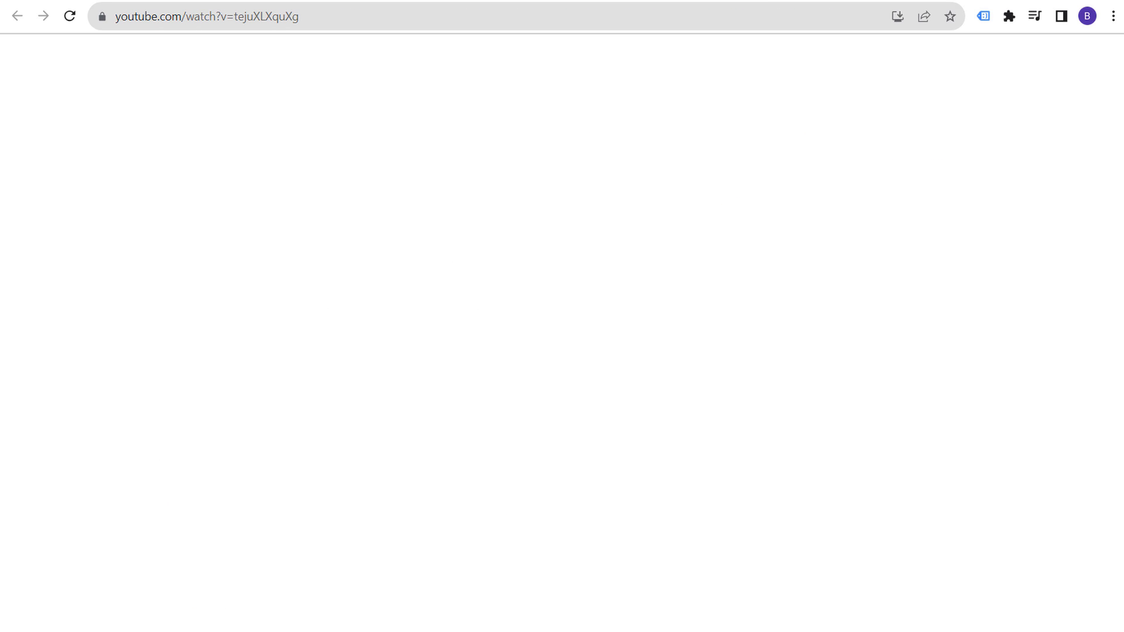
left_click_drag(30, 536, 273, 536)
left_click(373, 539)
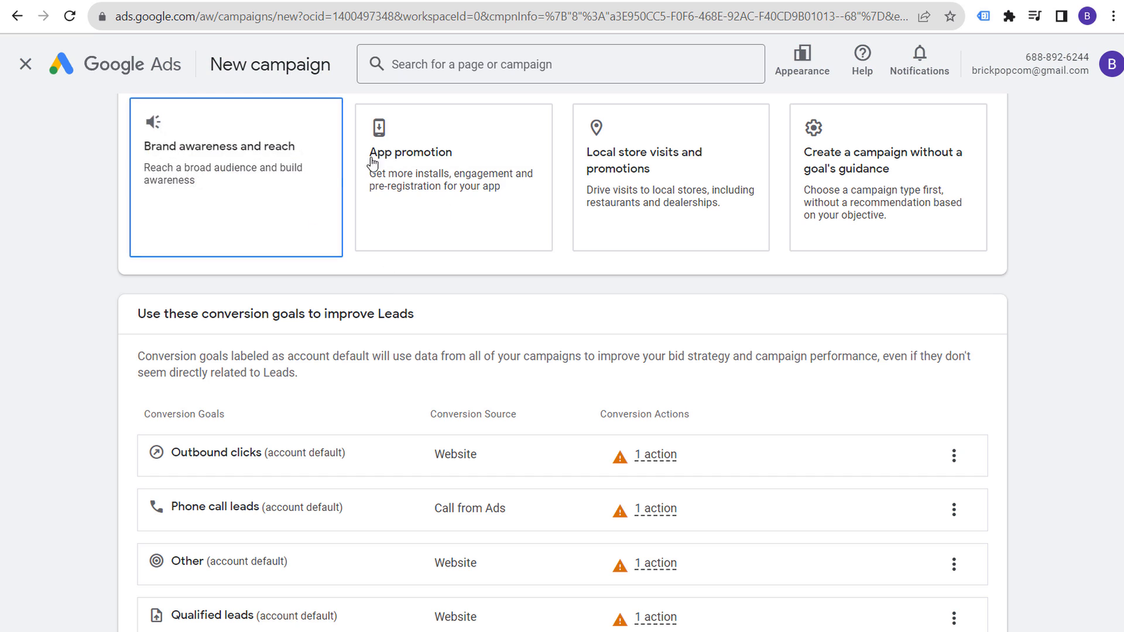
Step: Return to the new campaign in Google Ads, keep the account-default conversion goals and select Search as the campaign type
scroll(1053, 275, "up", 2)
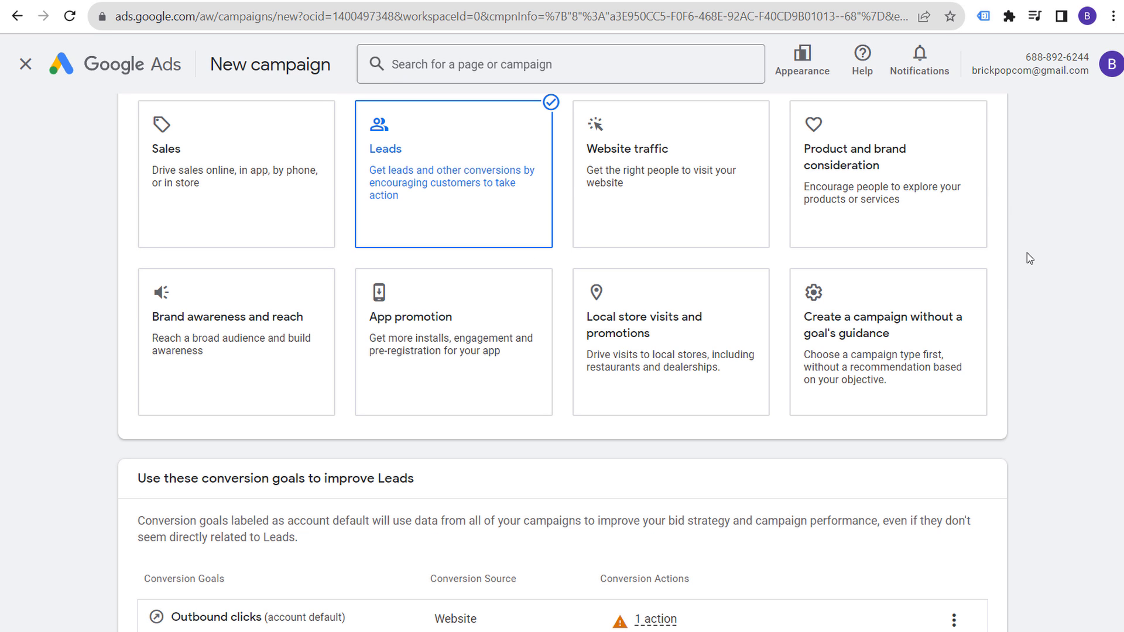
scroll(1030, 258, "down", 3)
scroll(1017, 322, "down", 2)
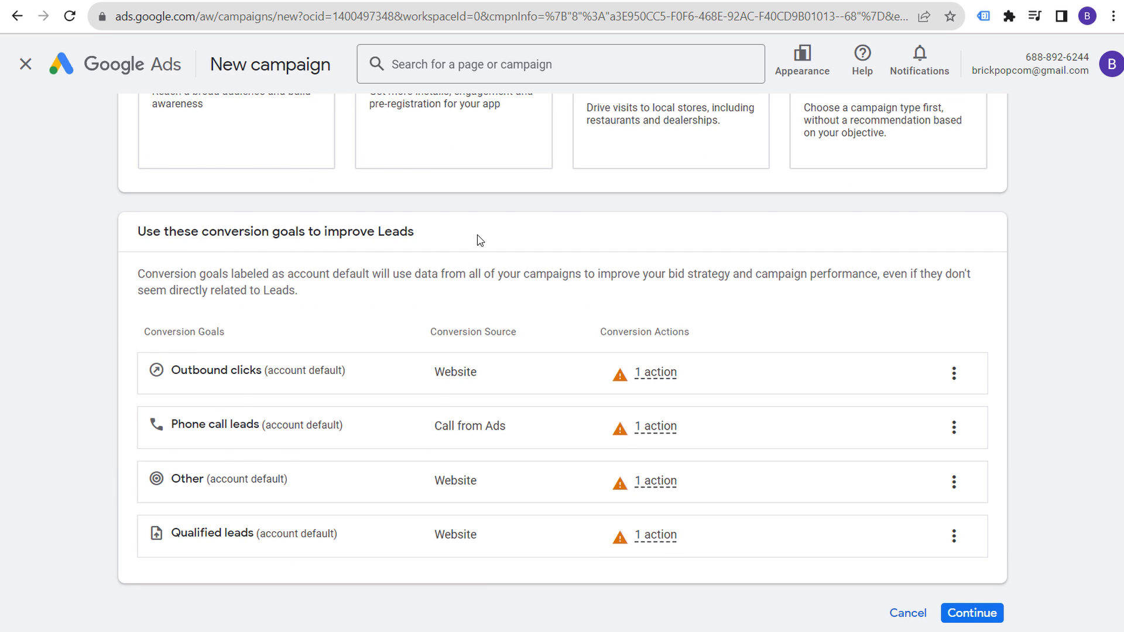
scroll(480, 240, "down", 2)
left_click(973, 547)
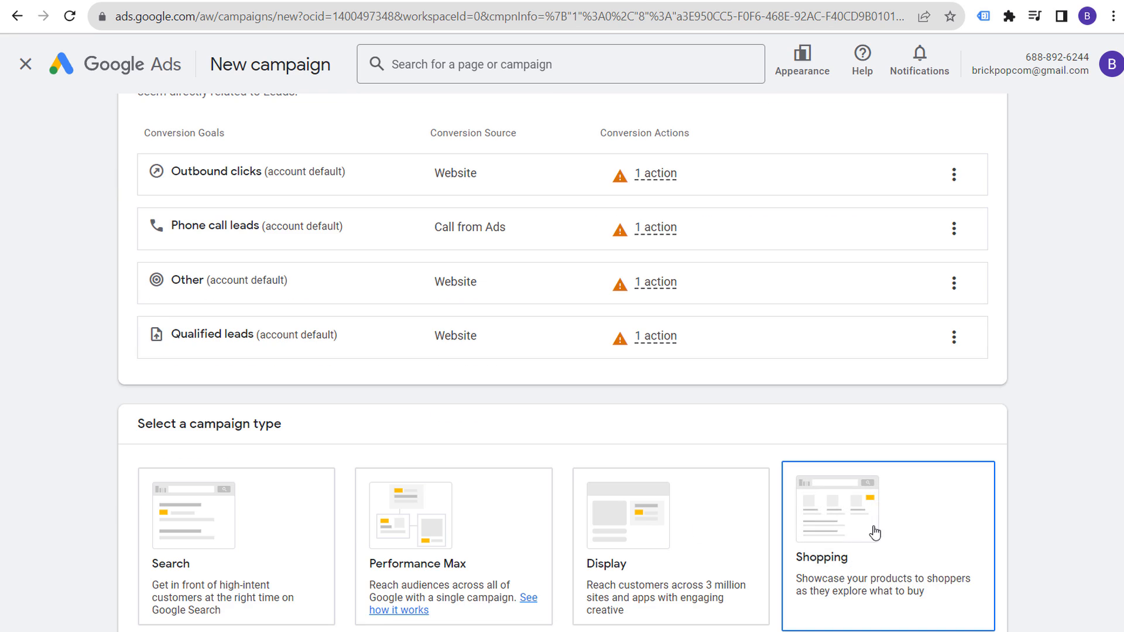
scroll(90, 374, "down", 5)
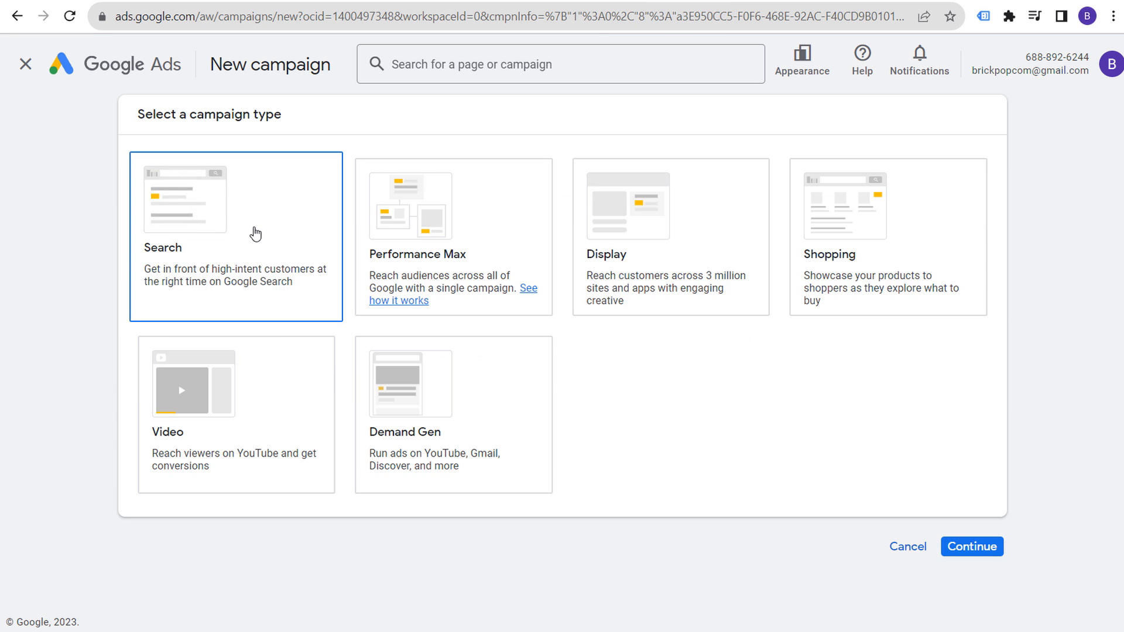
left_click(229, 204)
left_click(217, 202)
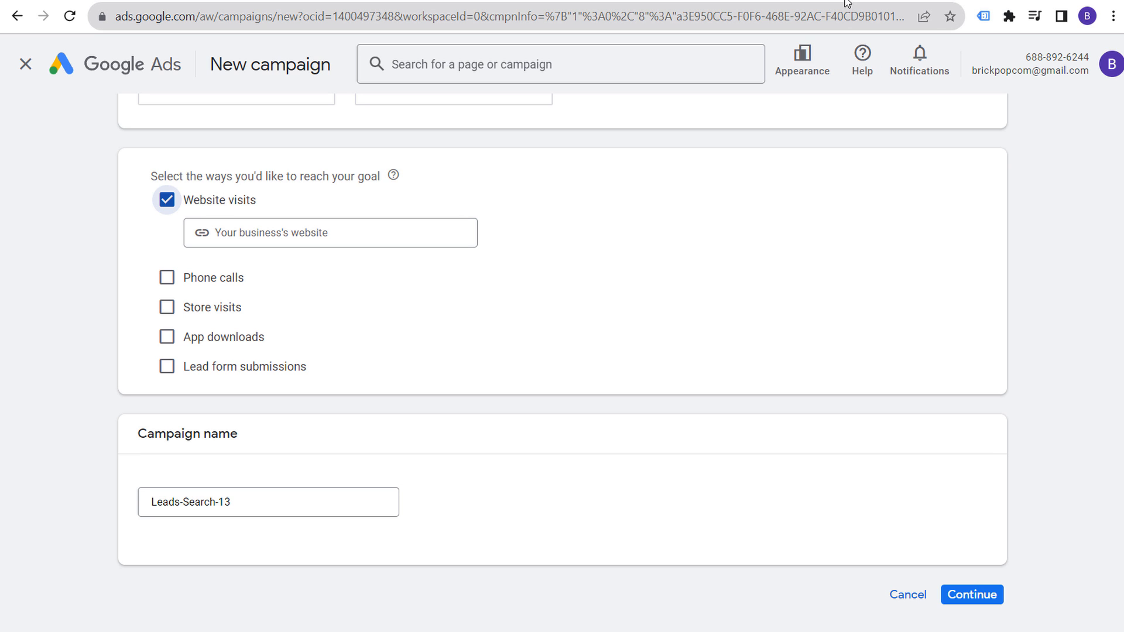
key("ctrl+Tab")
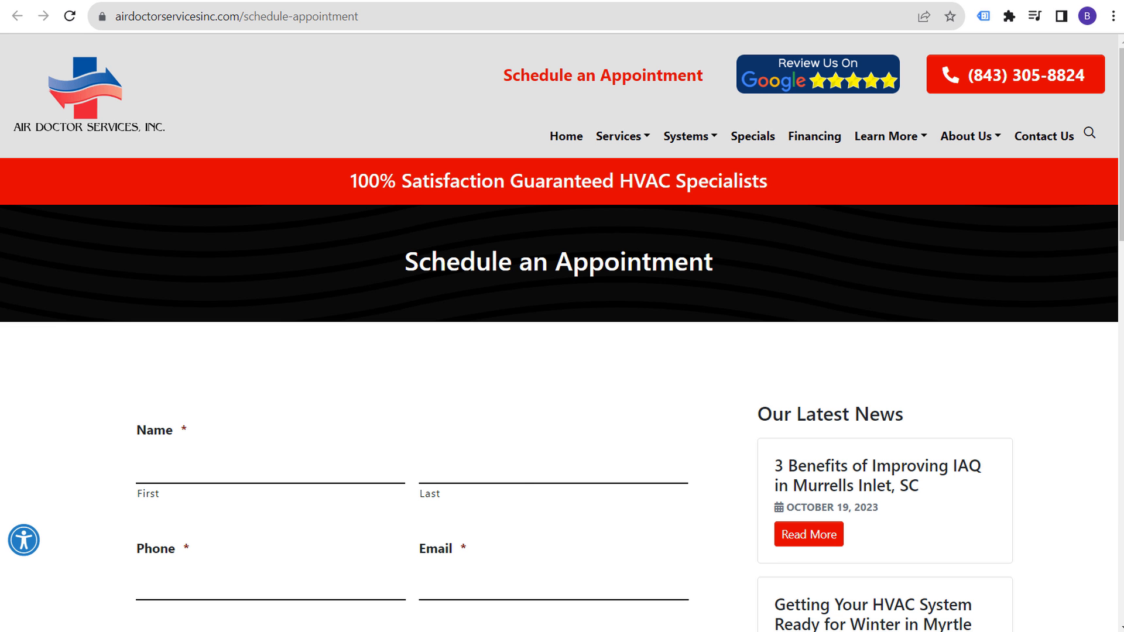
key("ctrl+Tab")
left_click(268, 18)
key("ctrl+c")
key("ctrl+Tab")
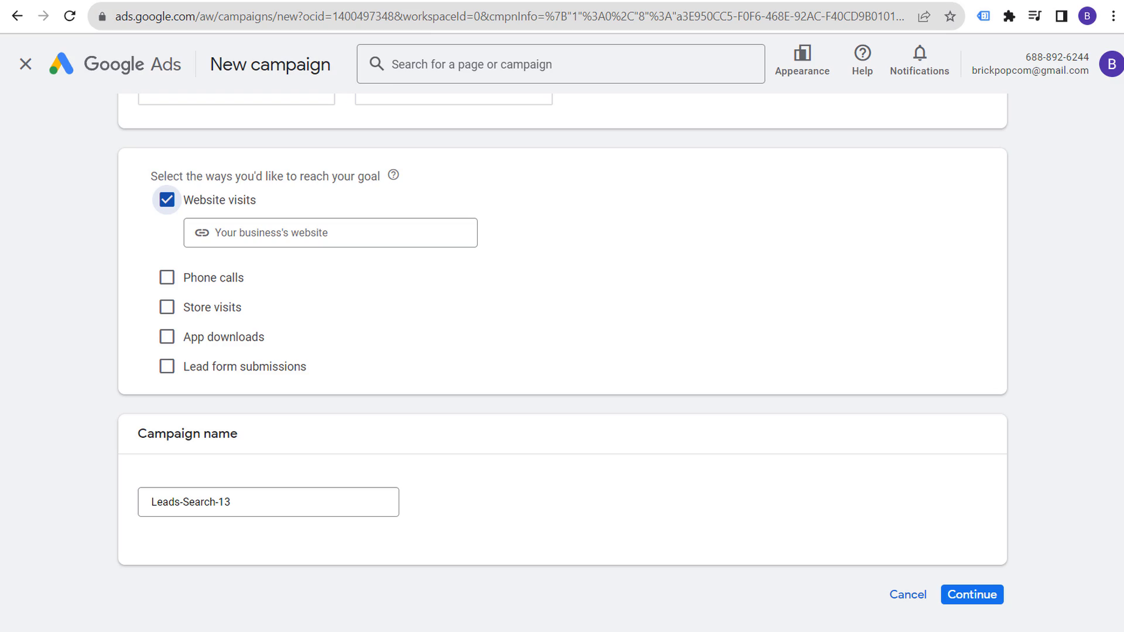
left_click(293, 229)
key("ctrl+v")
left_click(603, 296)
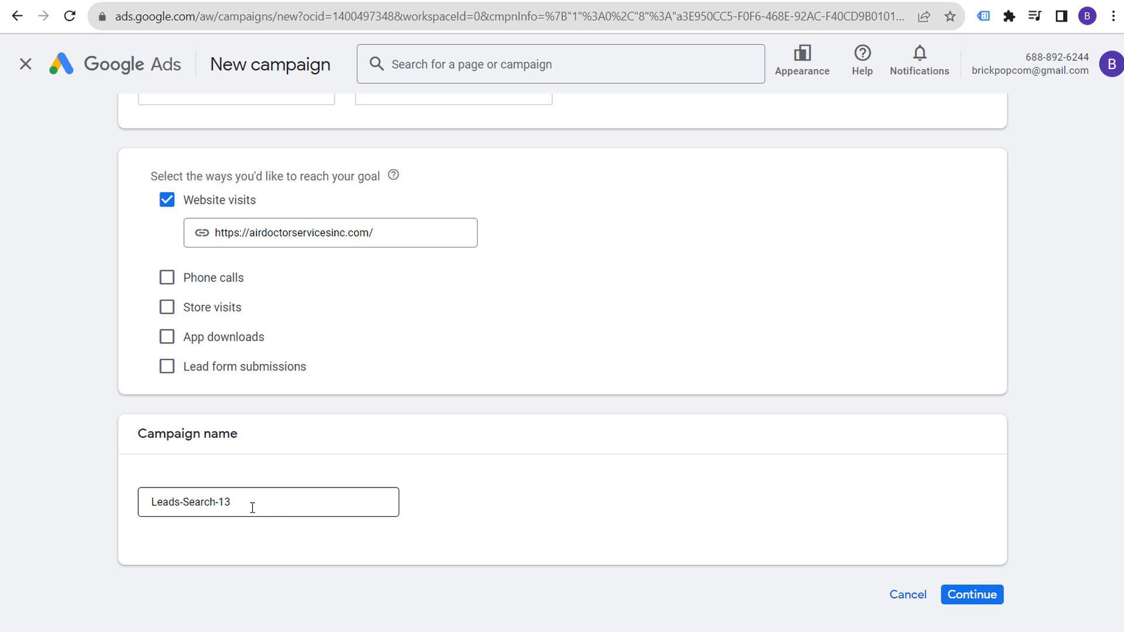
Step: Name the campaign "Sample Campaign Local Businesses" and continue to its bidding settings
left_click_drag(250, 505, 64, 507)
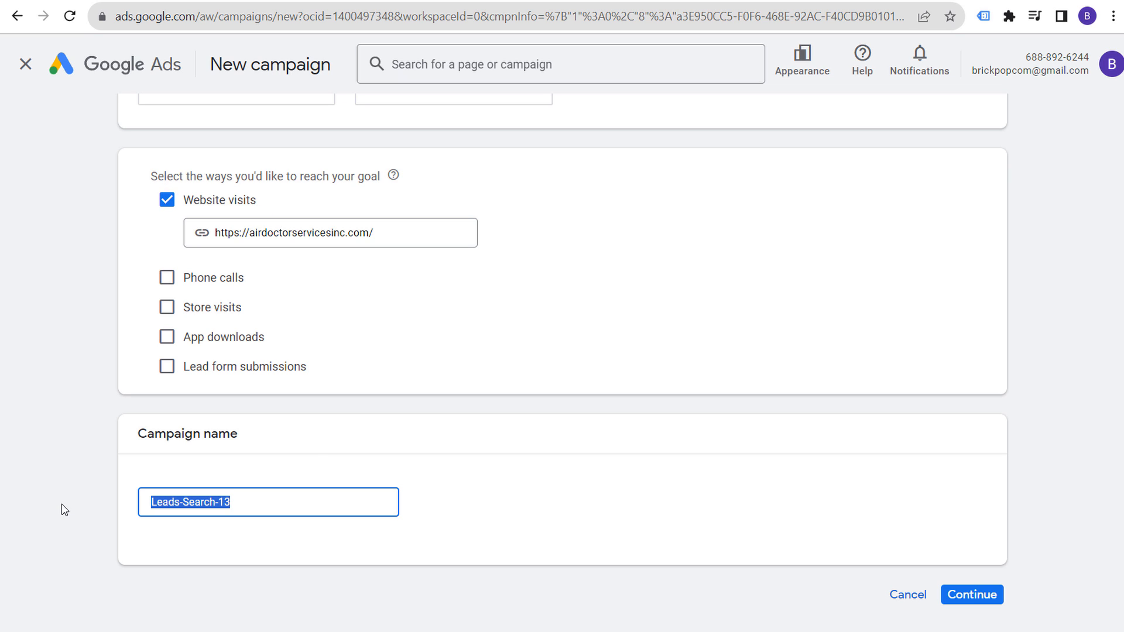
type("Sample Campag")
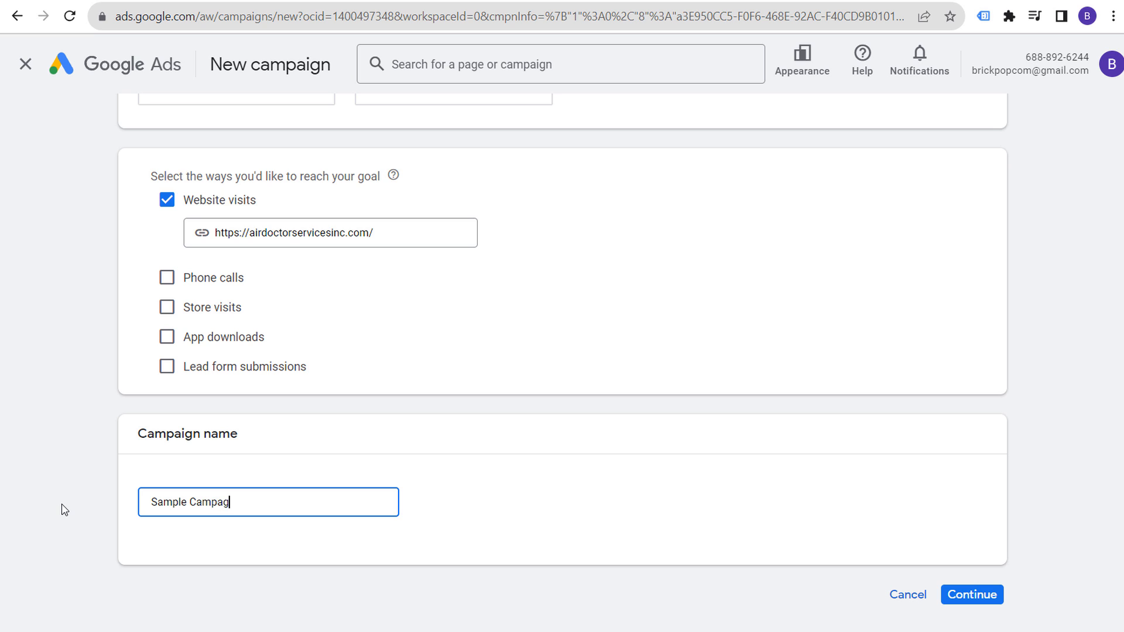
type("ign Local Businesses")
left_click(972, 594)
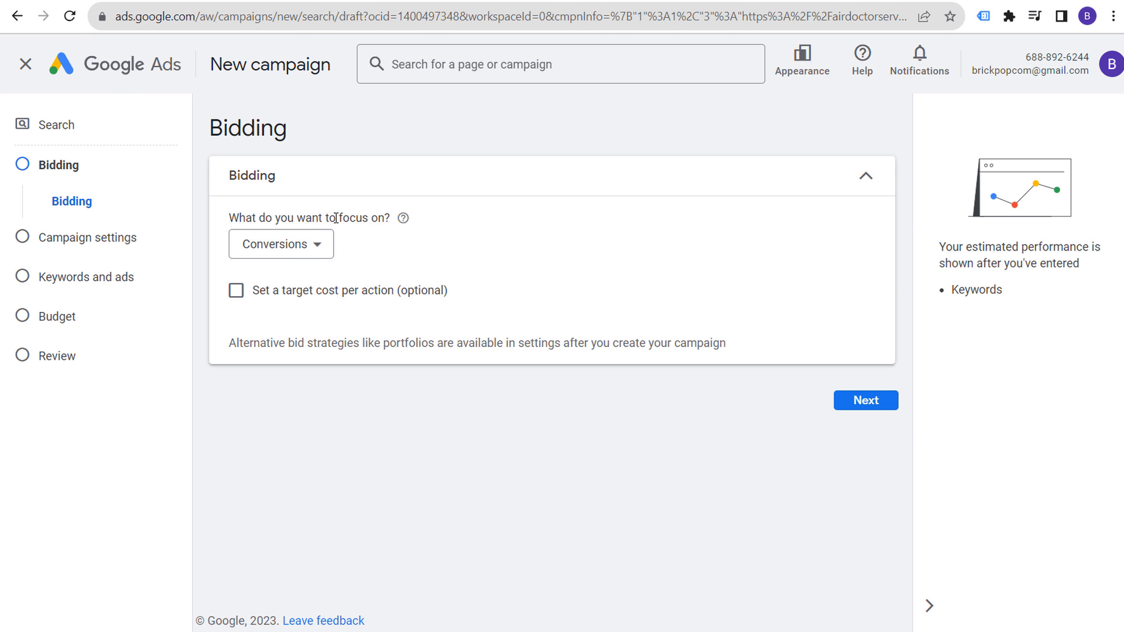
Step: Try a target cost per action of $75.00 for the conversions bidding, and turn the option back off
left_click(259, 295)
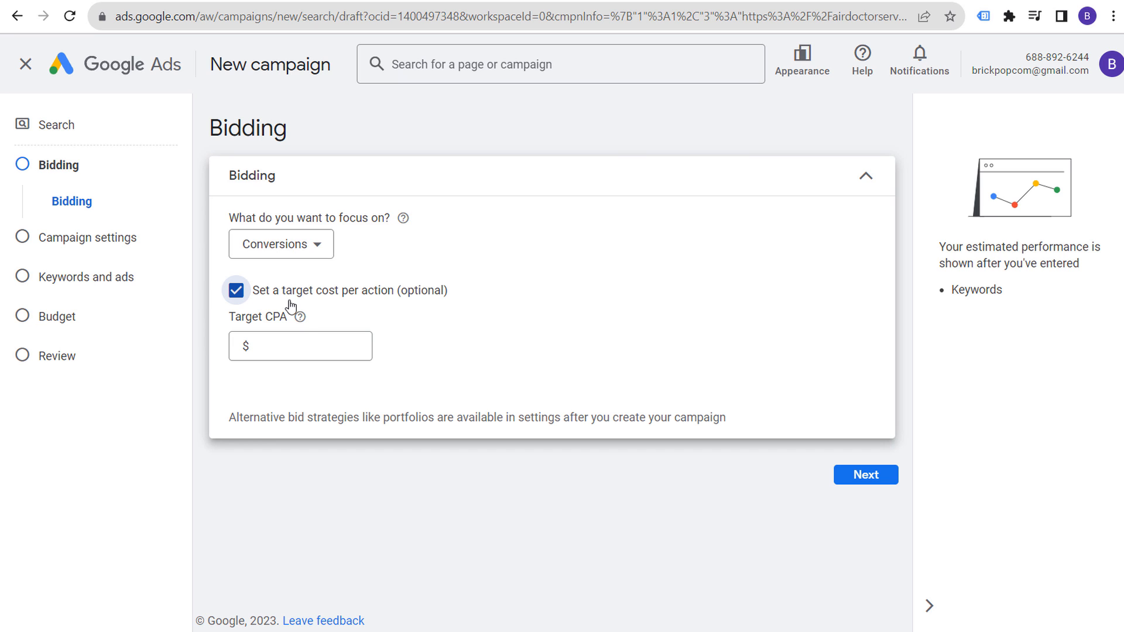
left_click(320, 350)
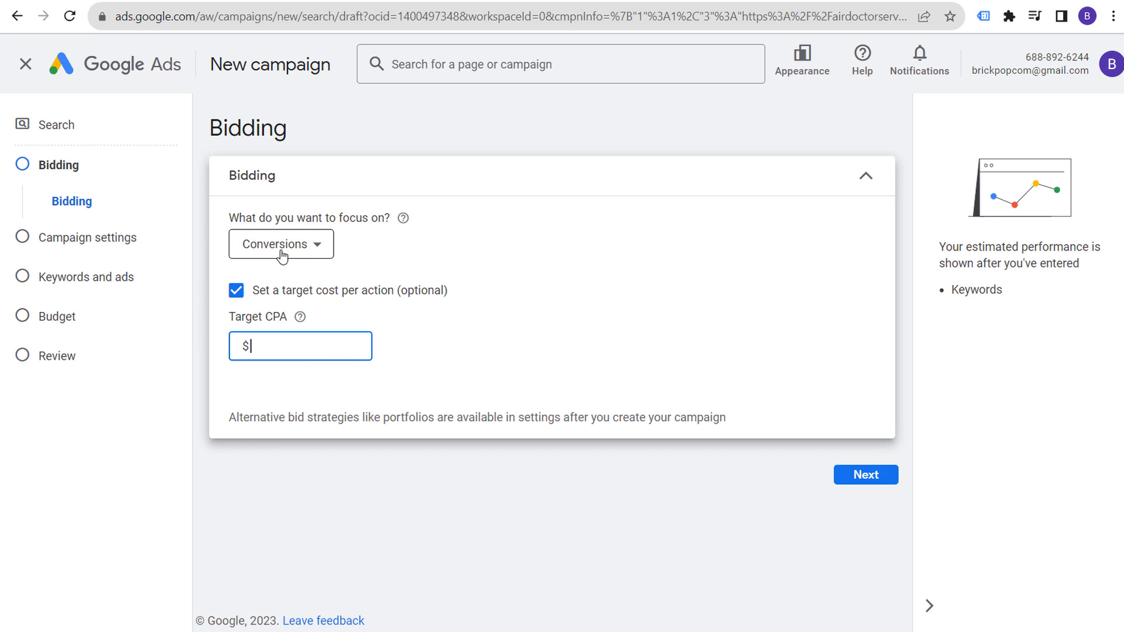
left_click(271, 292)
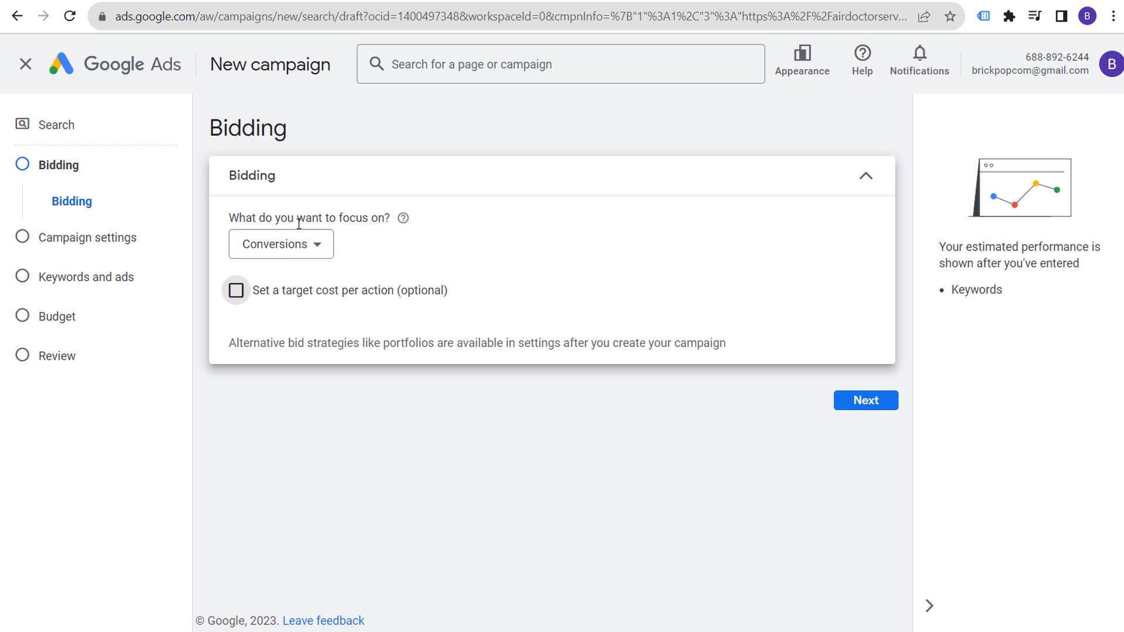
left_click(259, 289)
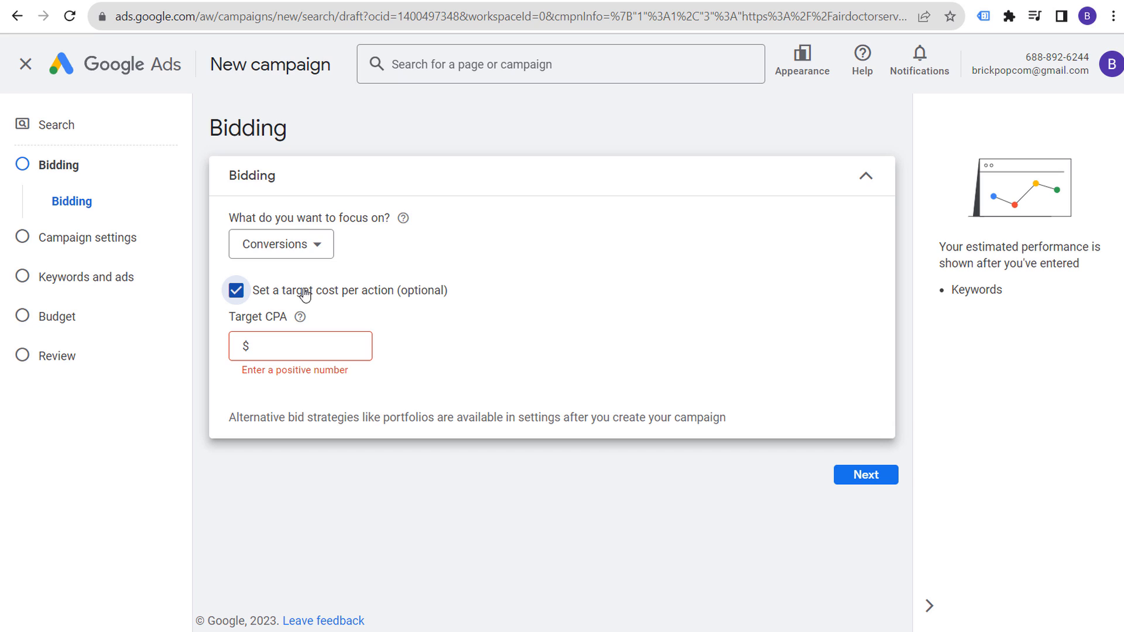
left_click(320, 346)
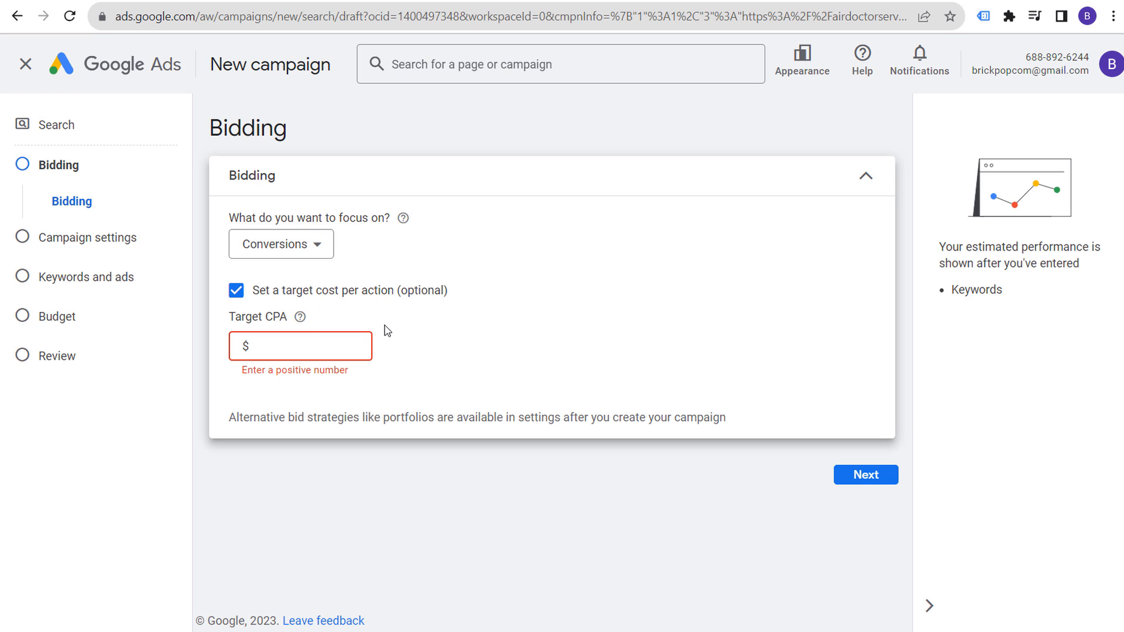
type("75.00")
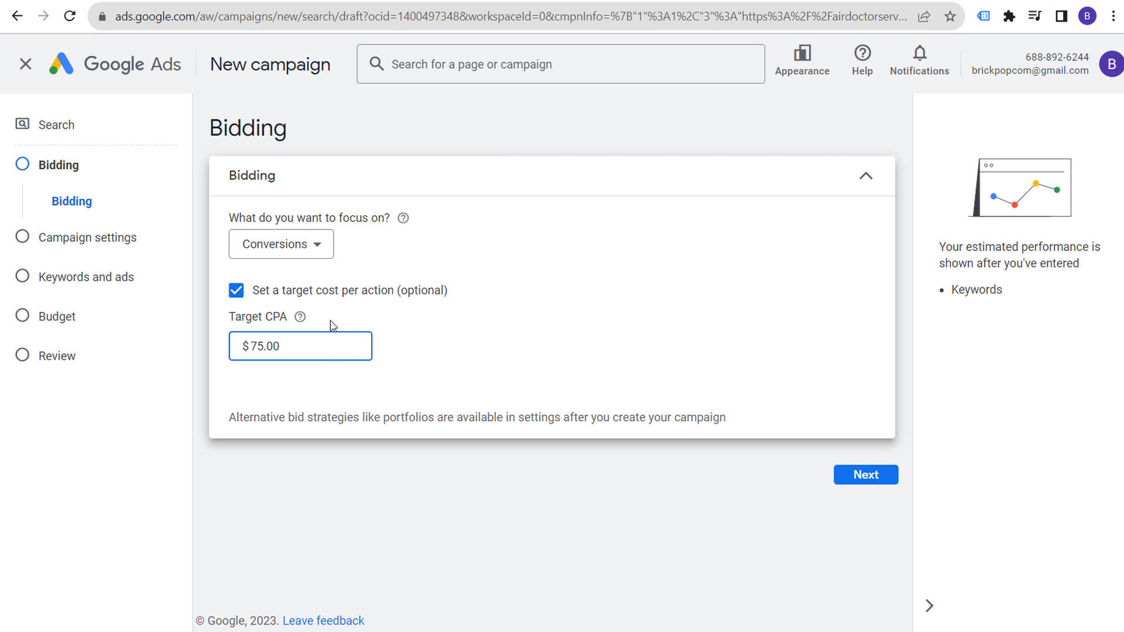
double_click(281, 345)
left_click(299, 346)
left_click(236, 291)
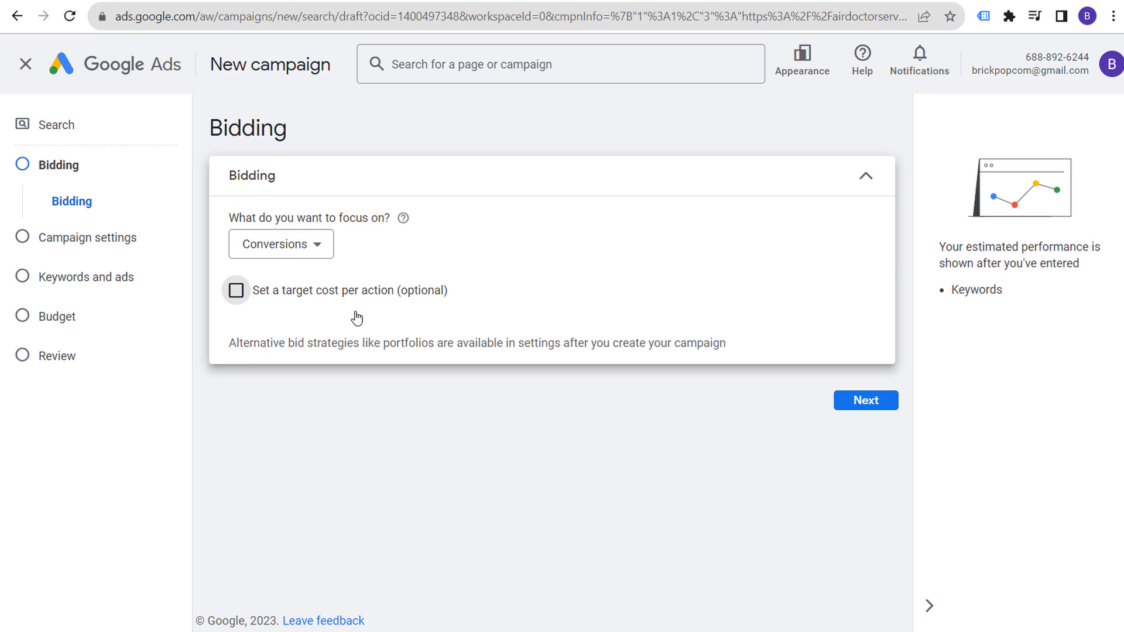
left_click(322, 294)
left_click(281, 296)
Step: Accept conversions as the bidding focus and exclude the Google Display Network from the campaign's networks
left_click(891, 405)
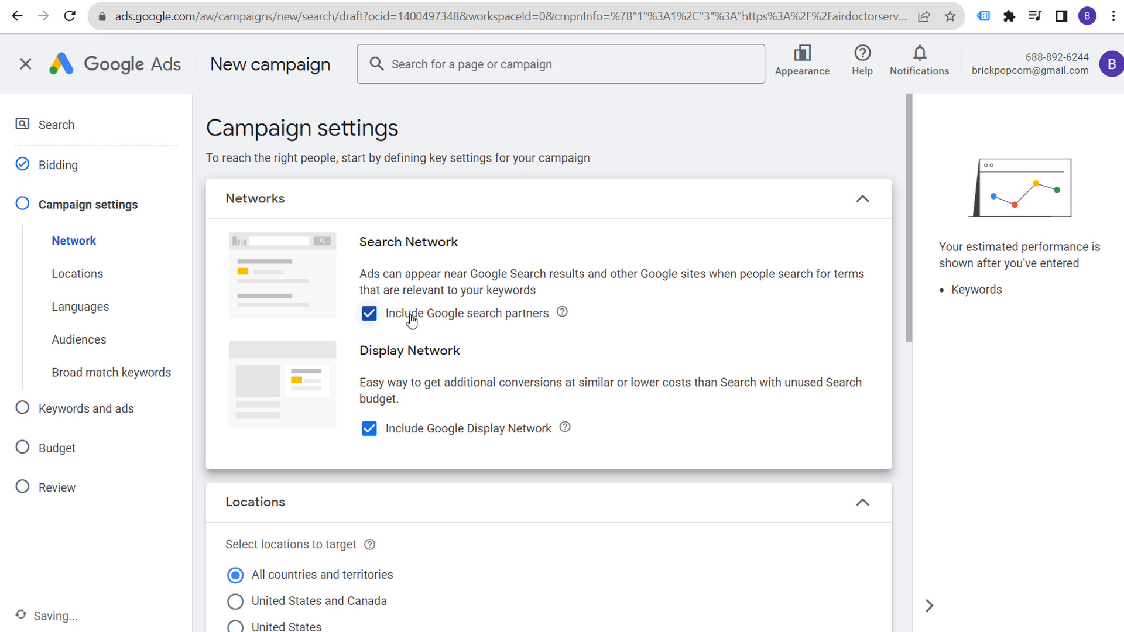
left_click(369, 430)
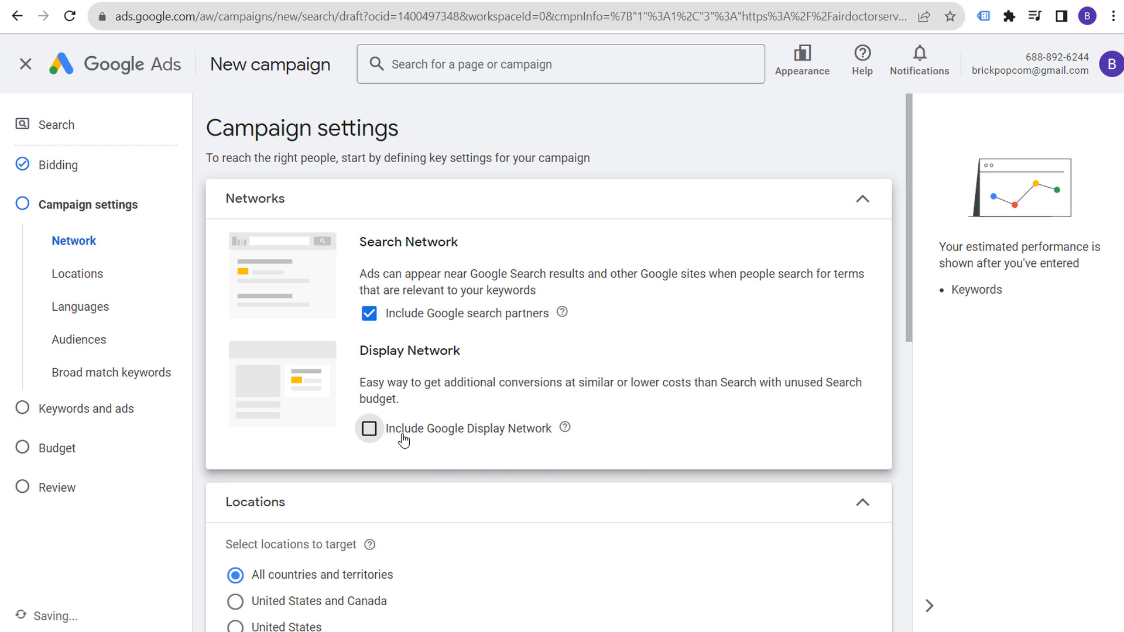
Step: Limit location targeting to people in or regularly in the targeted locations, and target the Florence-Myrtle Beach SC Nielsen DMA region
scroll(712, 322, "down", 5)
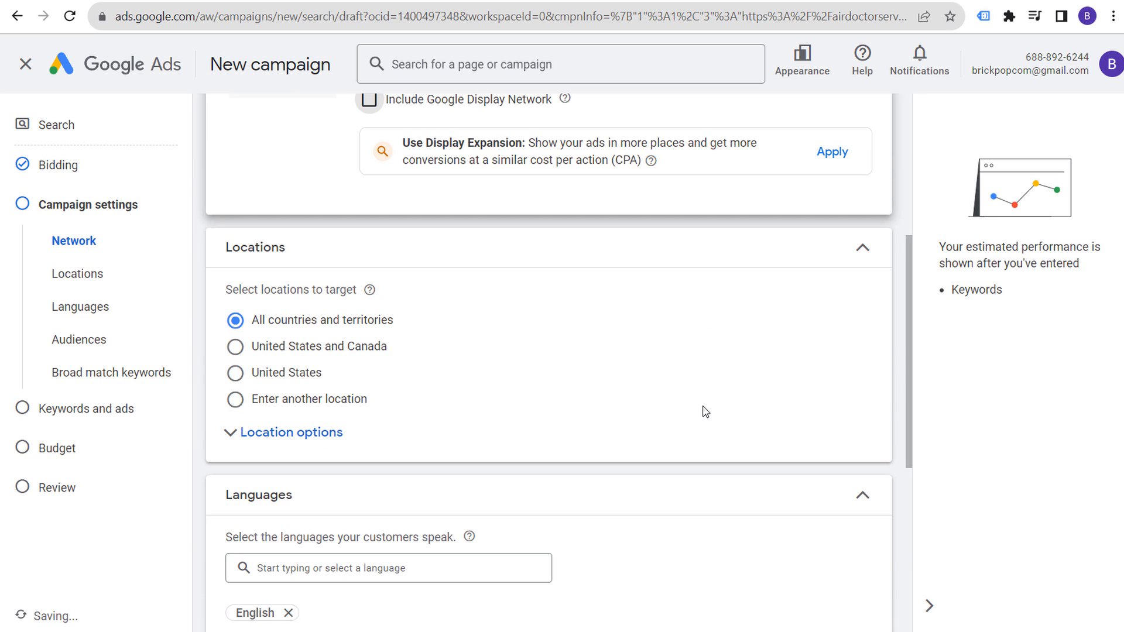
left_click(319, 439)
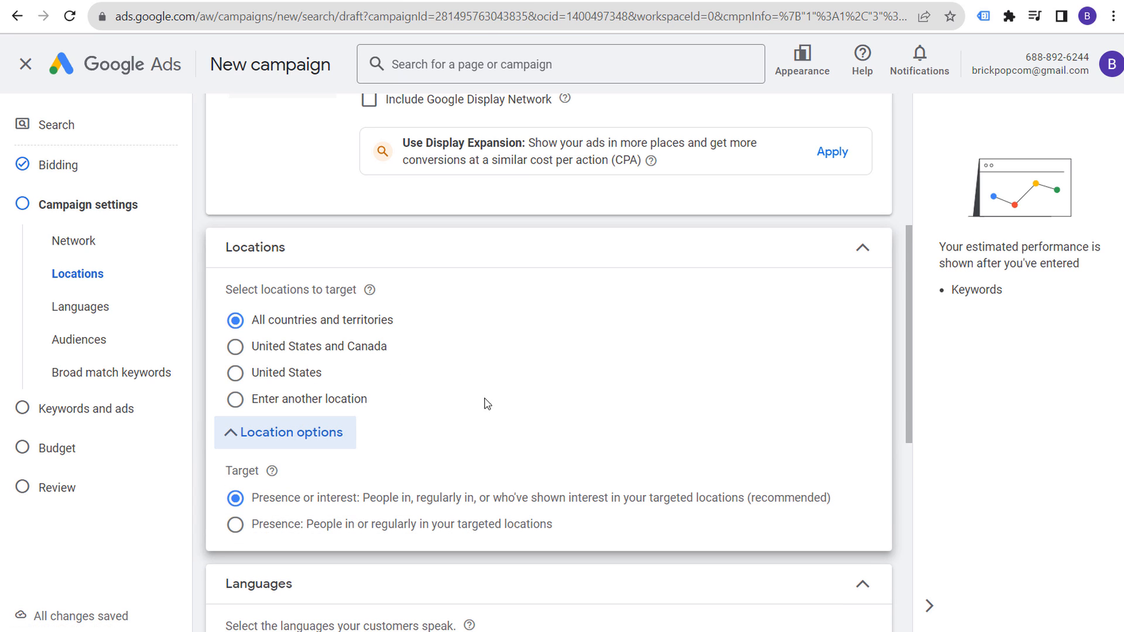
left_click(236, 524)
left_click(235, 401)
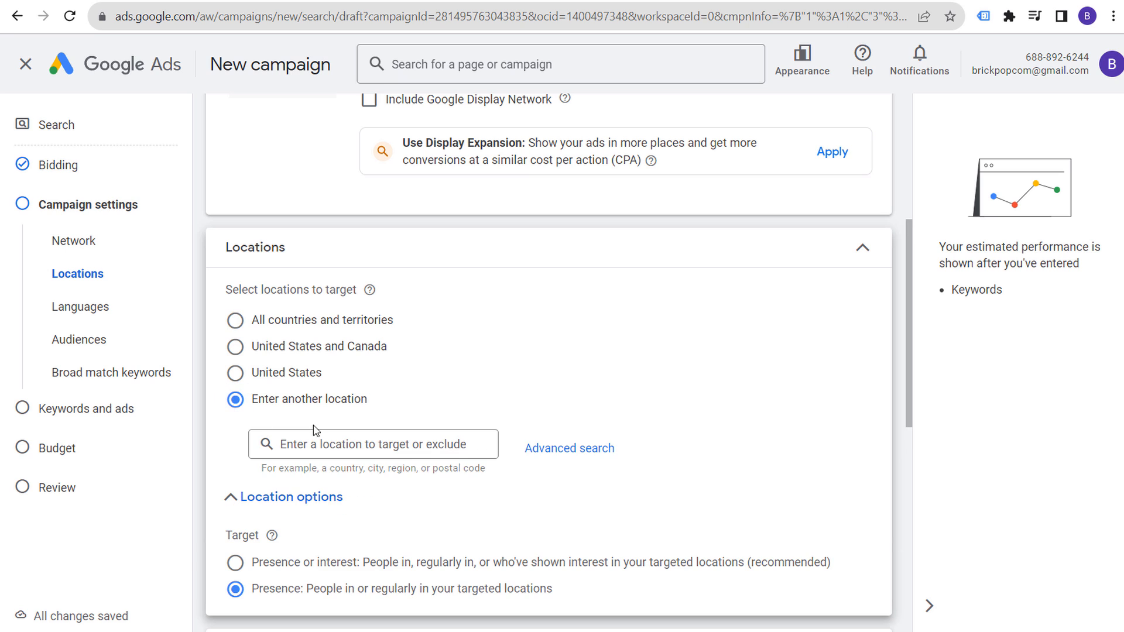
left_click(343, 444)
type("myrtle")
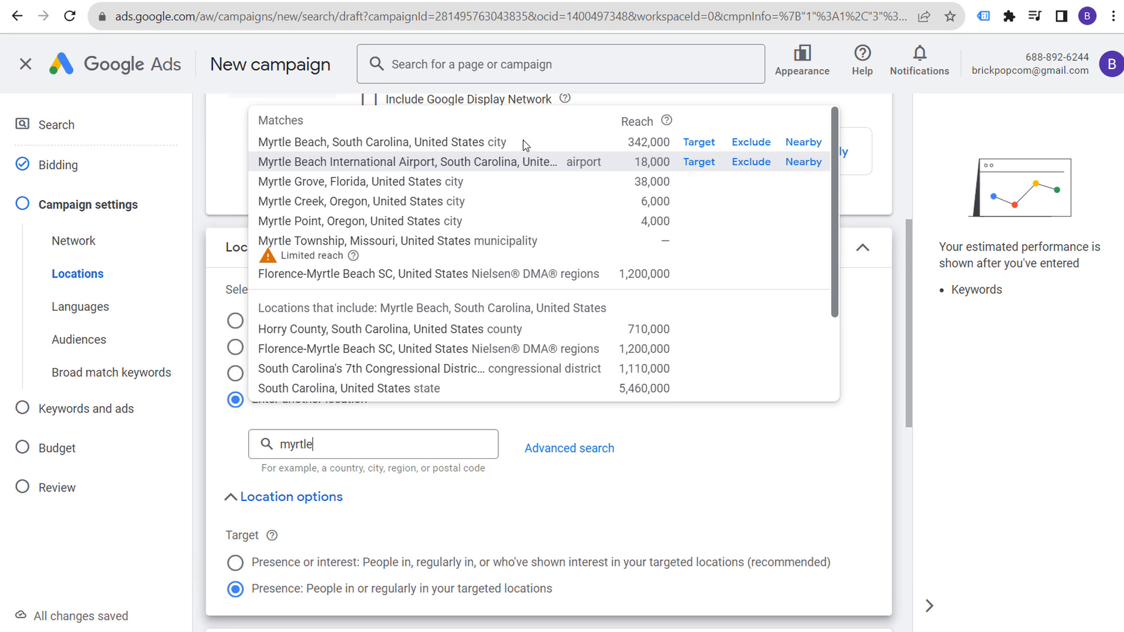
left_click(699, 274)
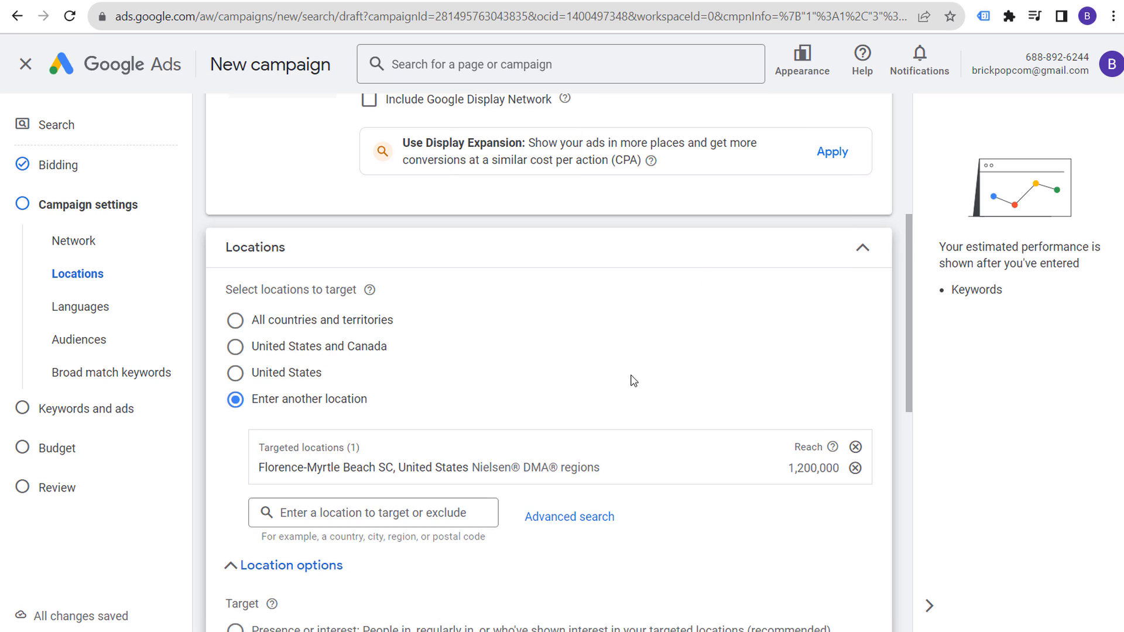
Step: Expand the campaign's audience segments and search them for "hvac"
scroll(880, 488, "down", 7)
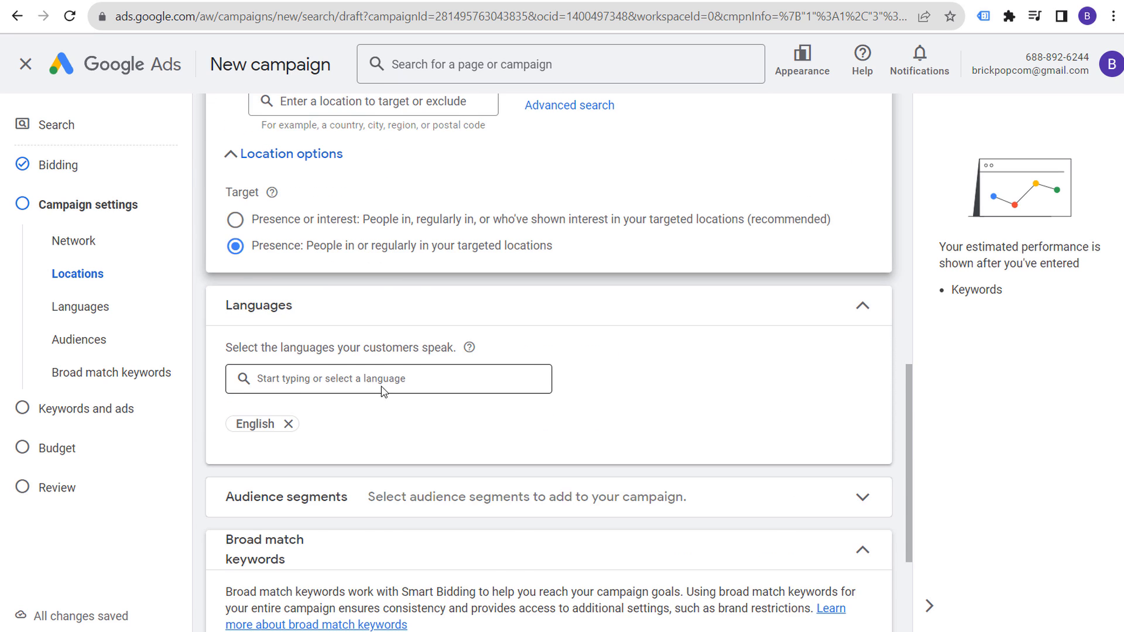
scroll(384, 392, "down", 3)
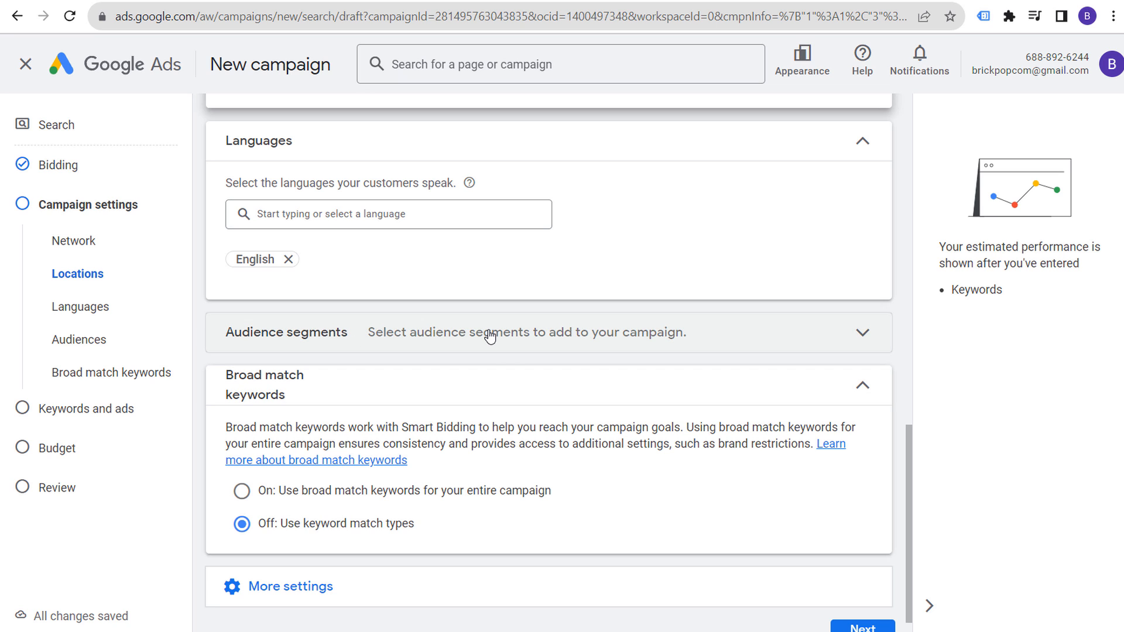
left_click(533, 336)
scroll(488, 301, "down", 1)
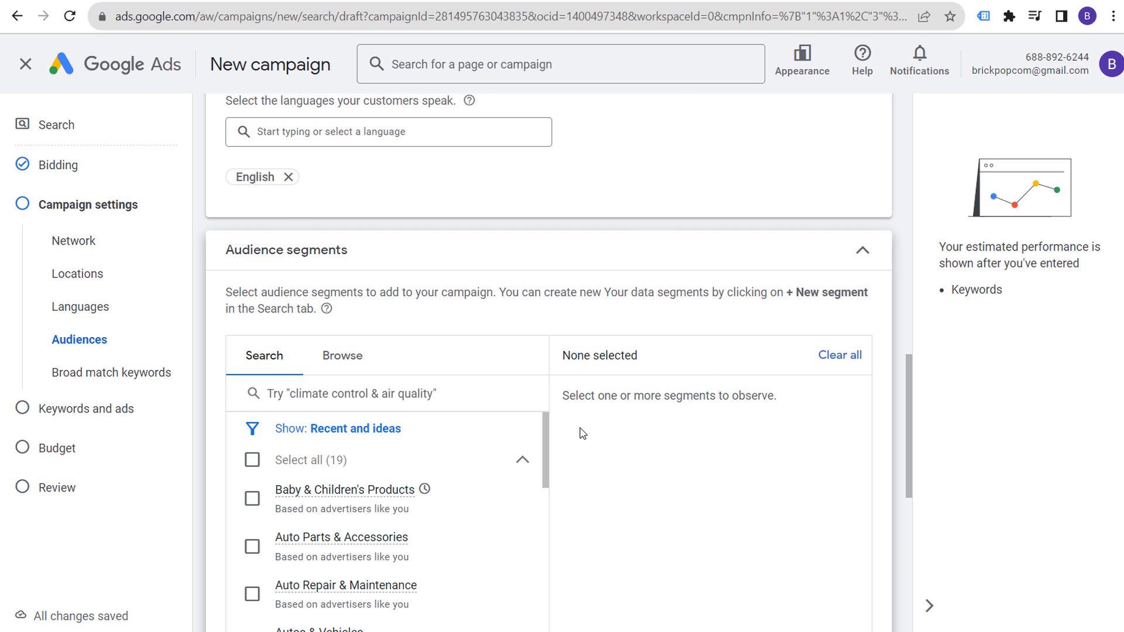
left_click(326, 358)
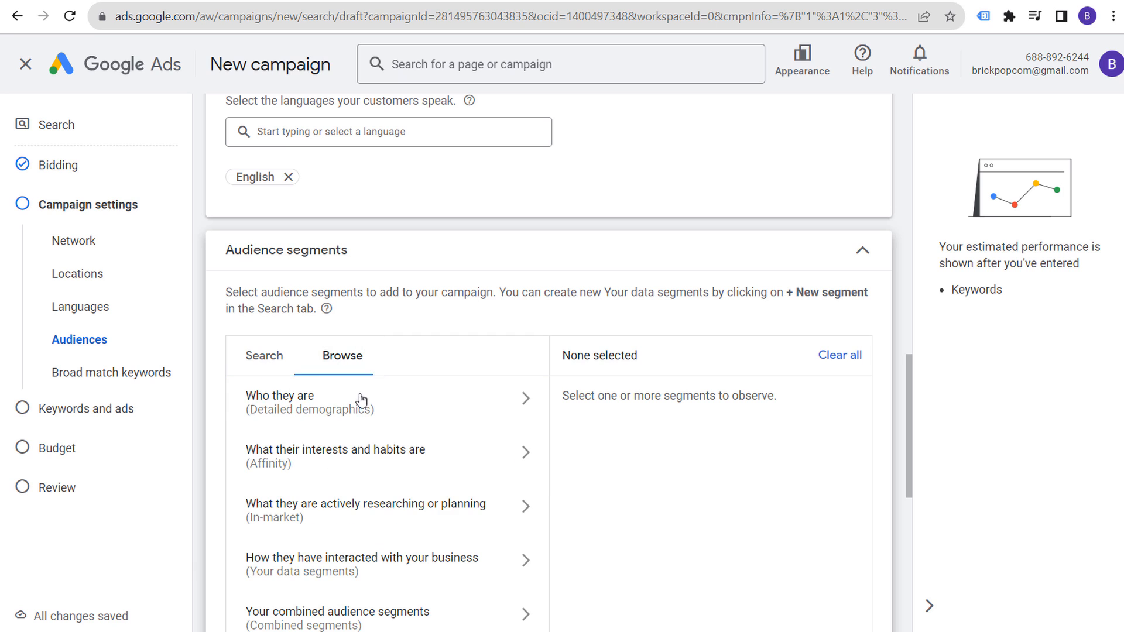
left_click(304, 394)
type("hva")
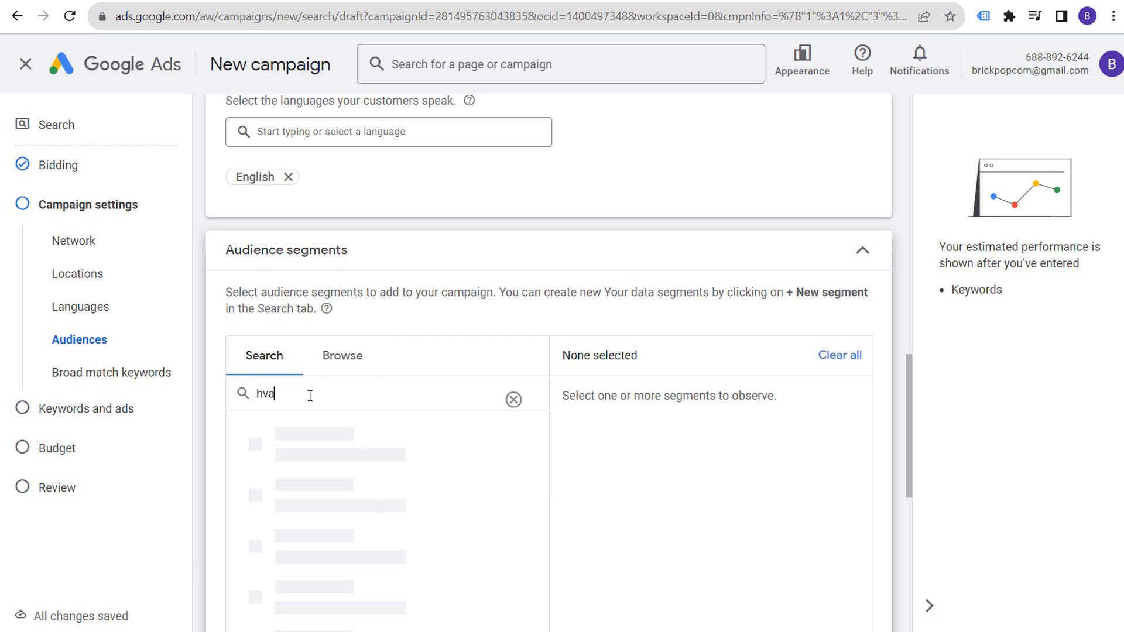
type("c")
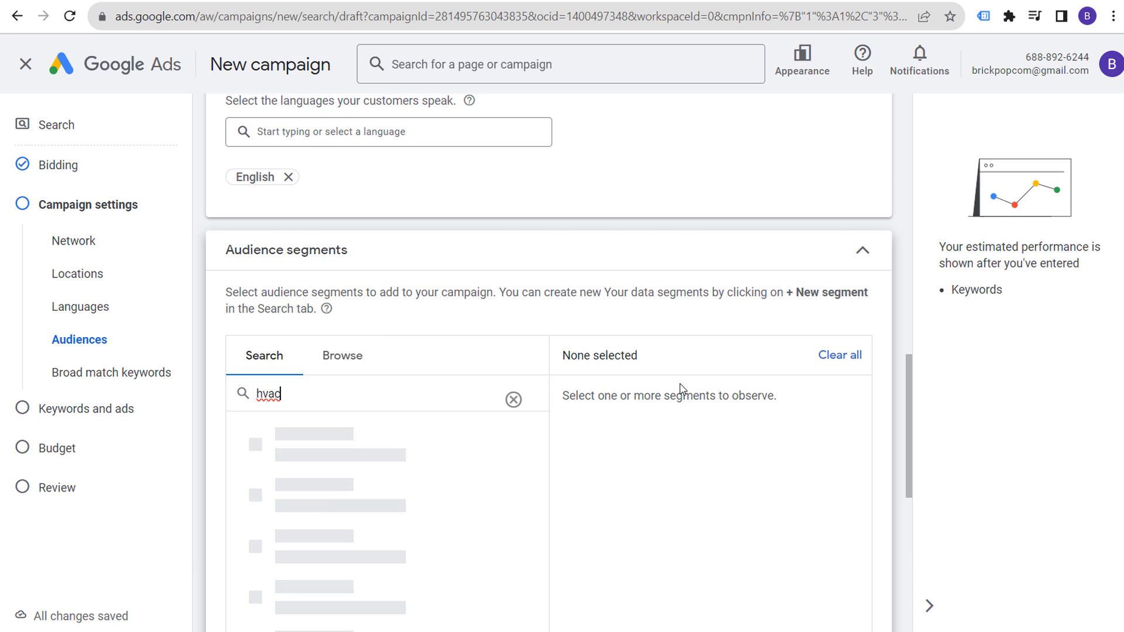
scroll(697, 404, "down", 1)
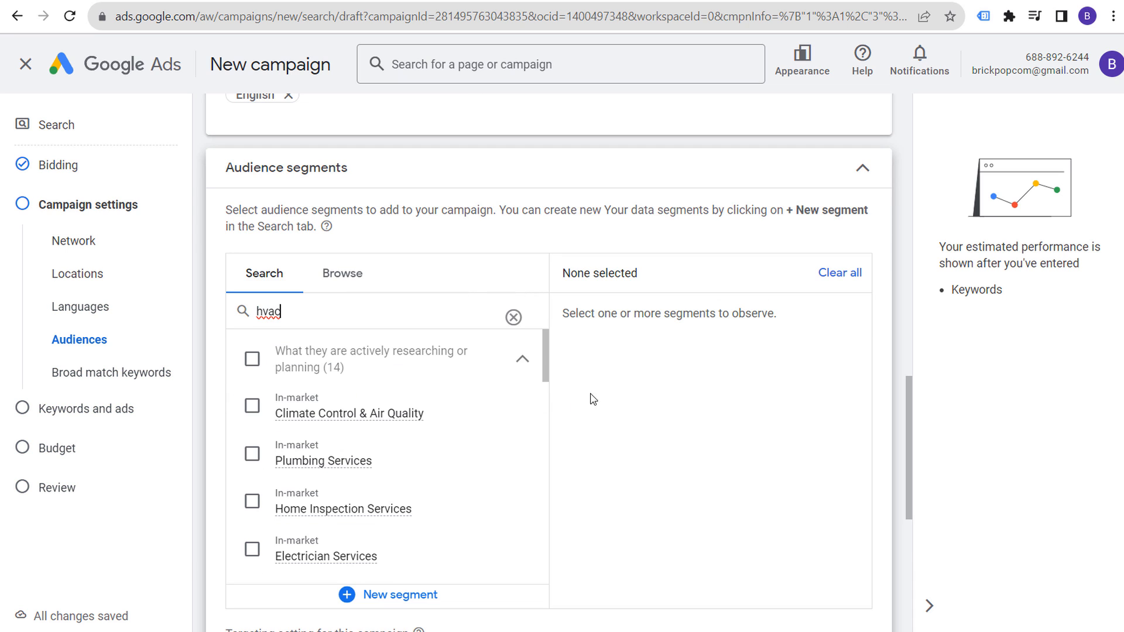
Step: Add the in-market segments Climate Control & Air Quality, Plumbing Services, Home Inspection Services, Electrician Services, and General Contracting & Remodeling Services, and review the selection
left_click(250, 408)
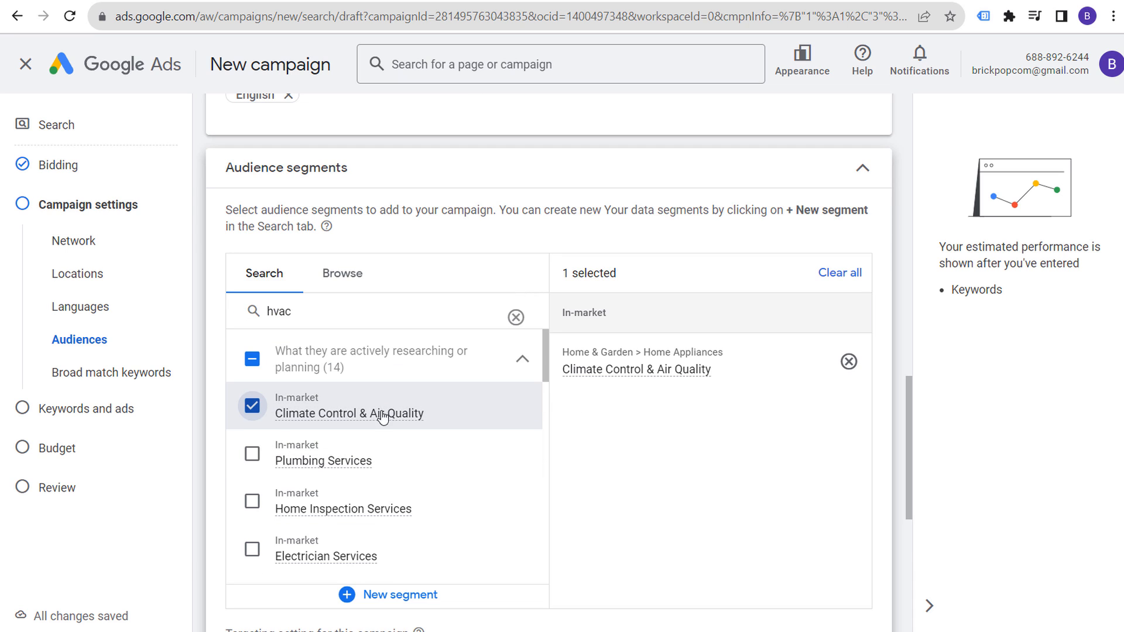
left_click(251, 454)
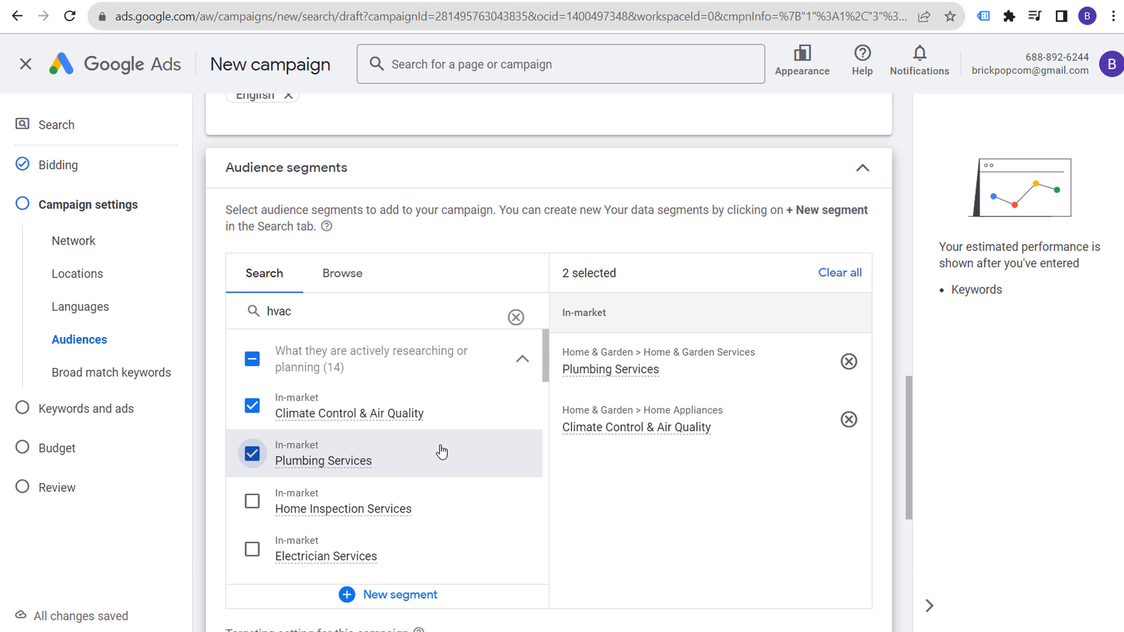
left_click(449, 483)
scroll(453, 465, "down", 1)
left_click(450, 479)
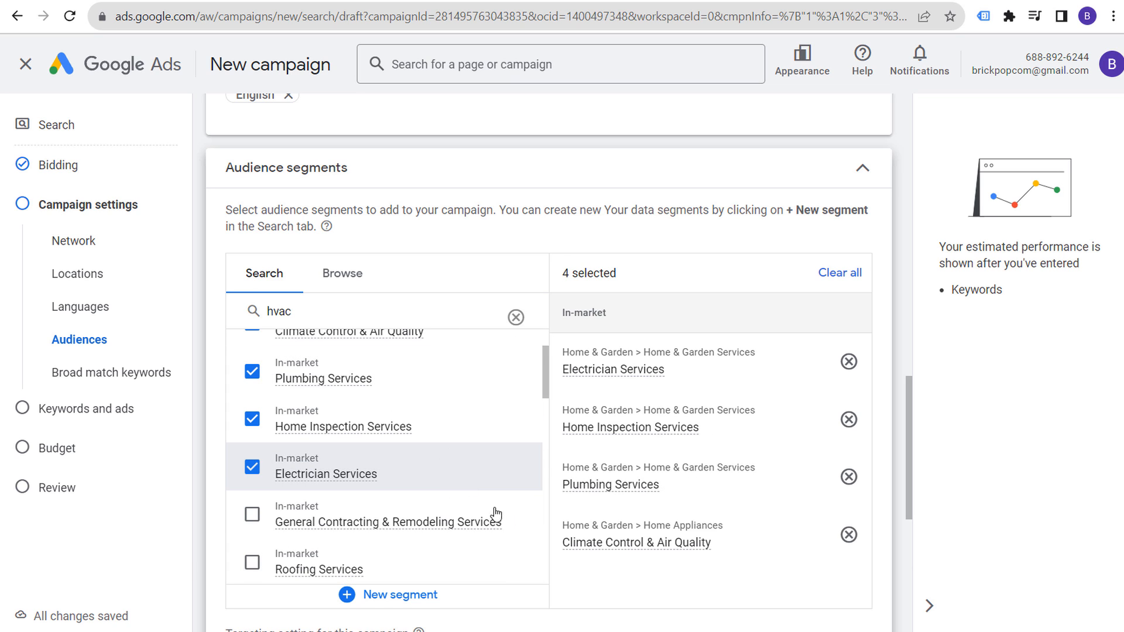
left_click(515, 516)
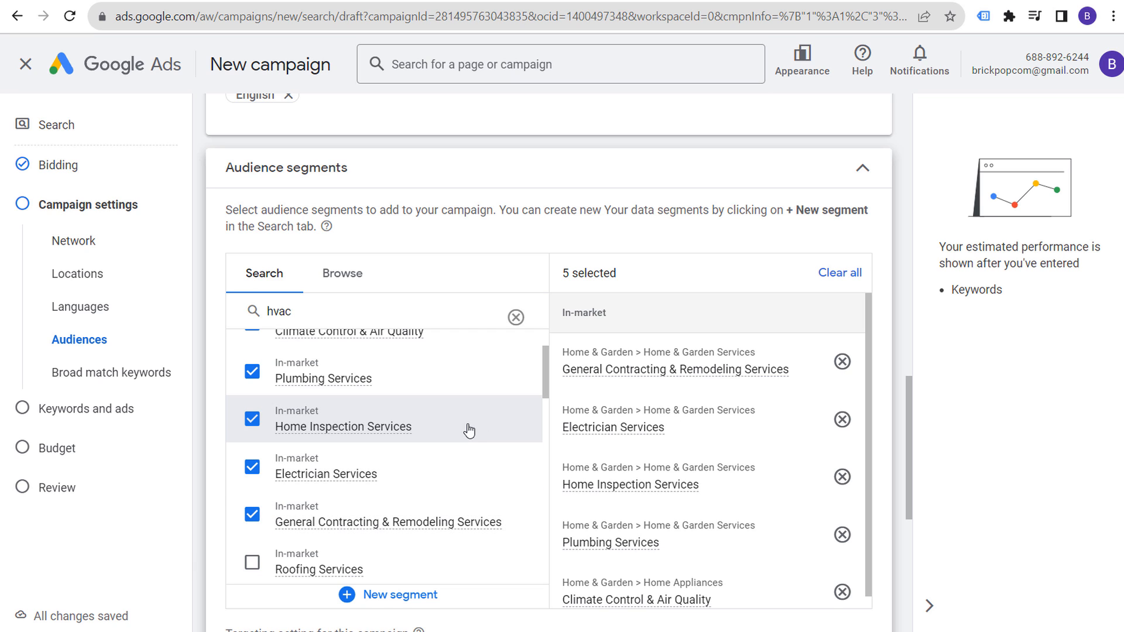
left_click(865, 171)
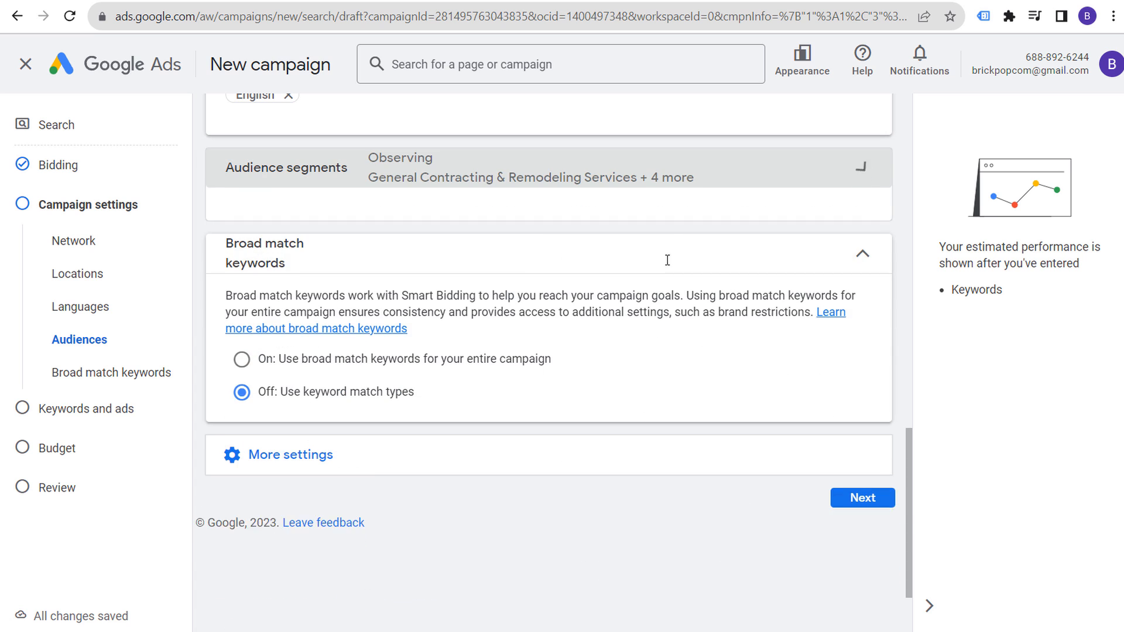
left_click(539, 166)
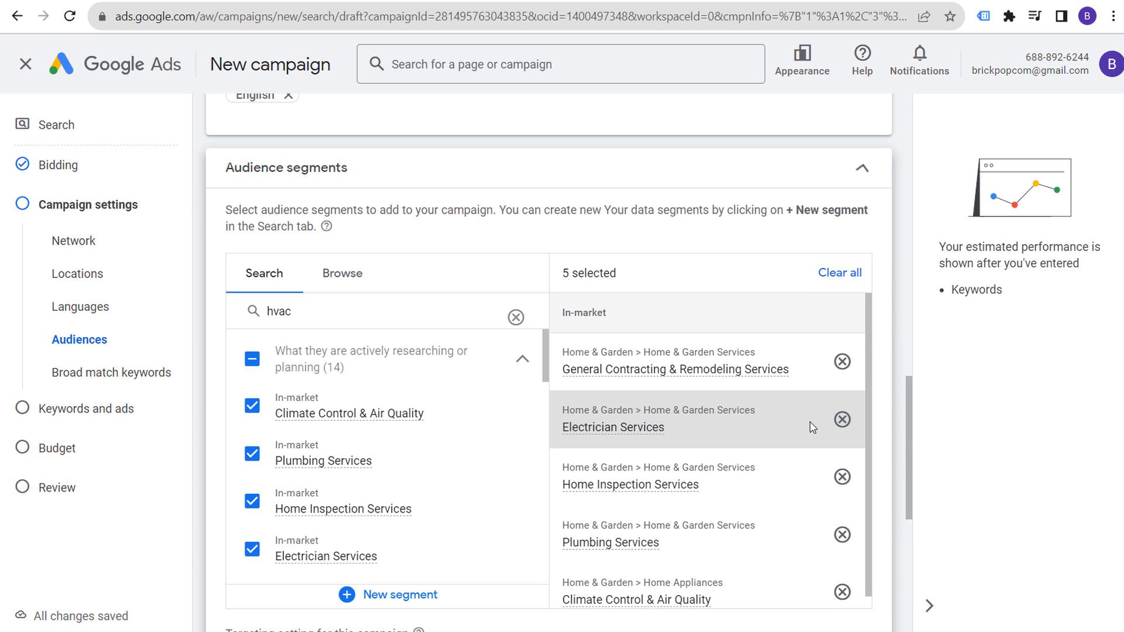
scroll(877, 314, "down", 7)
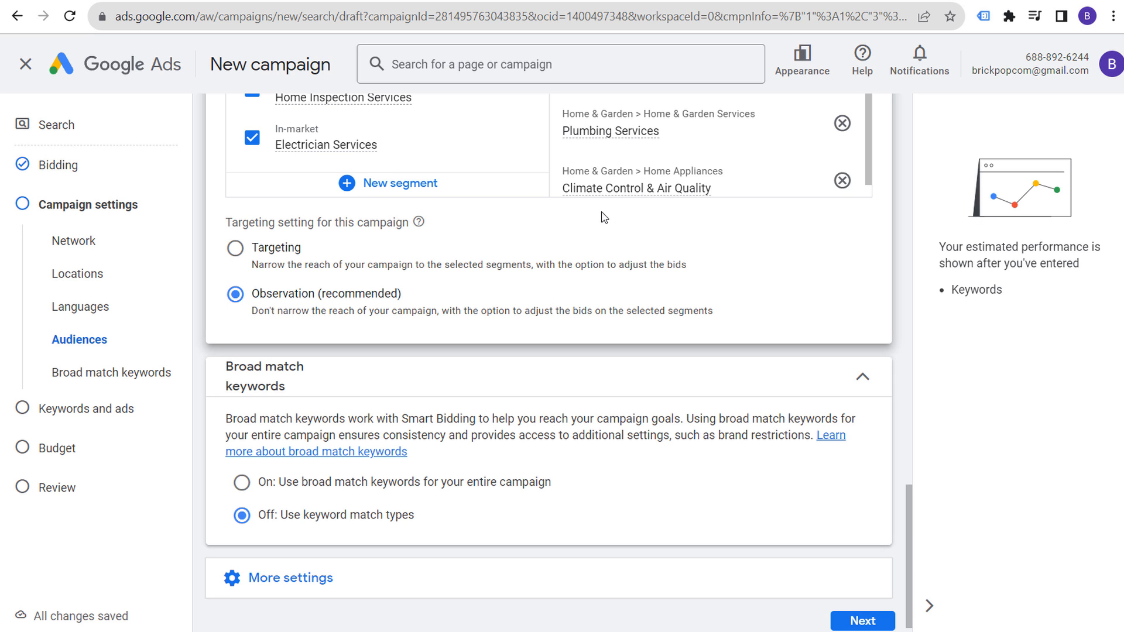
scroll(697, 264, "up", 6)
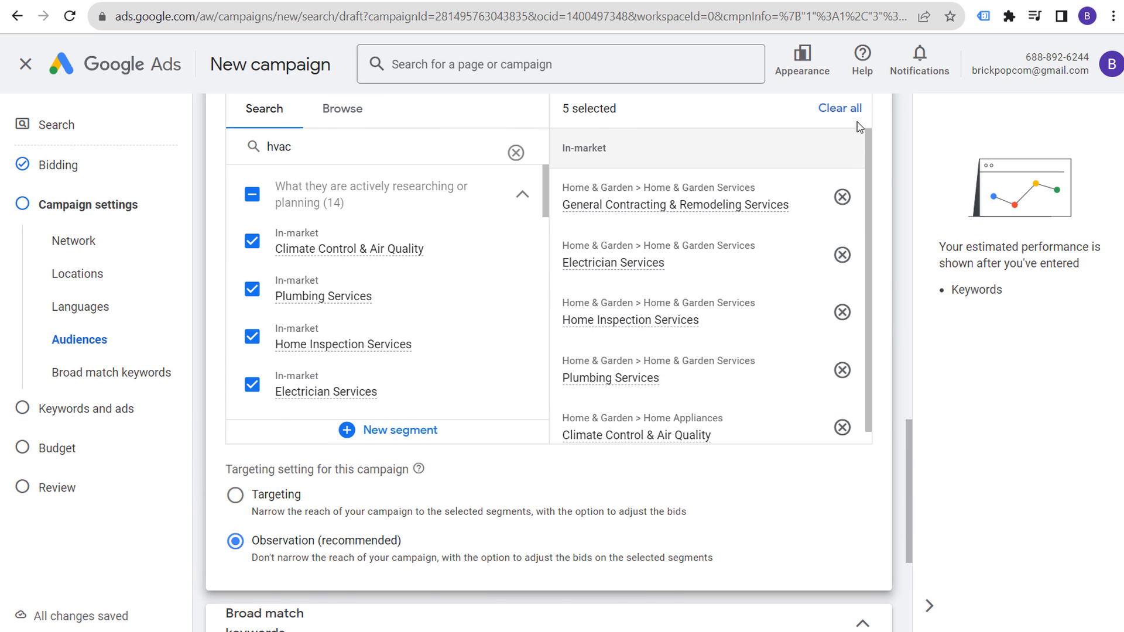
left_click(673, 166)
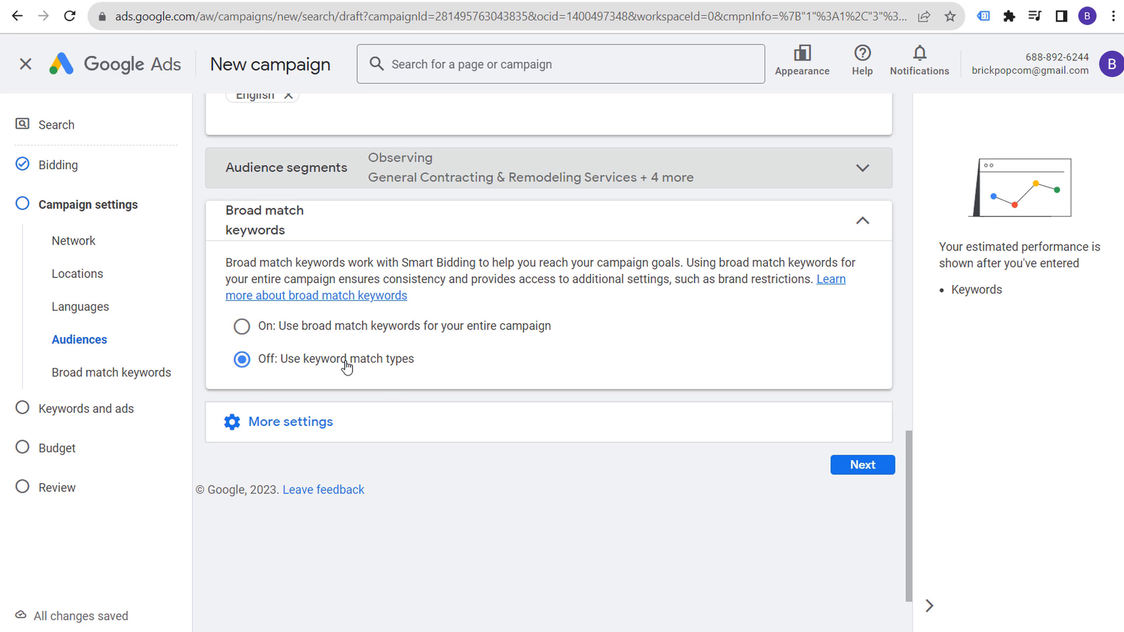
Step: Try a Mondays - Fridays ad schedule, check the business's hours in its Google listing, and remove that schedule row
left_click(436, 430)
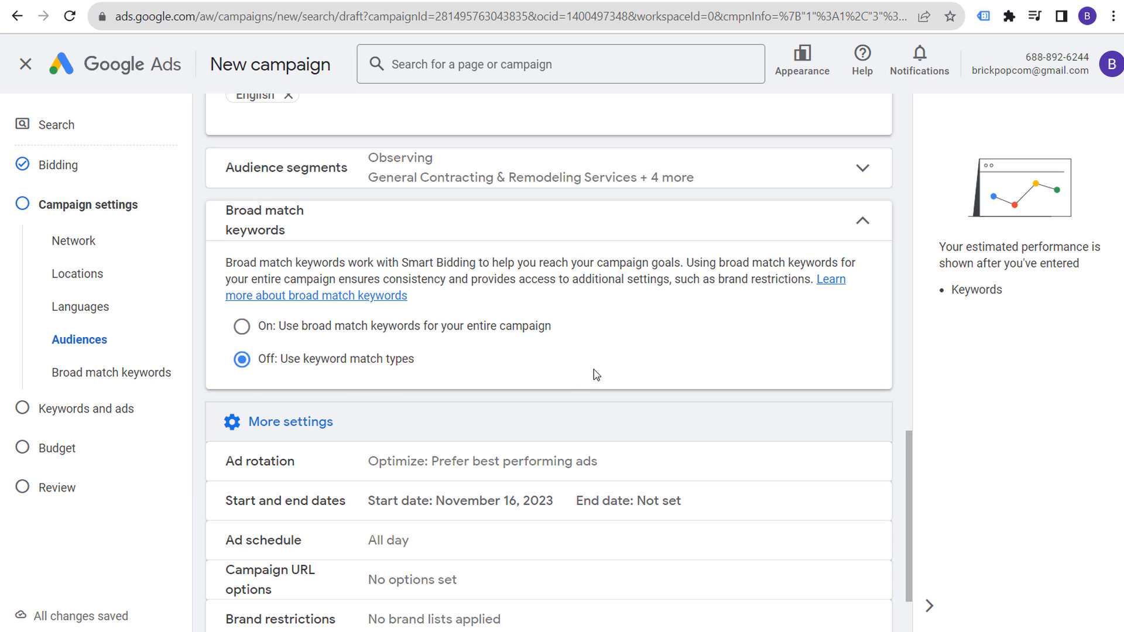
scroll(696, 297, "down", 2)
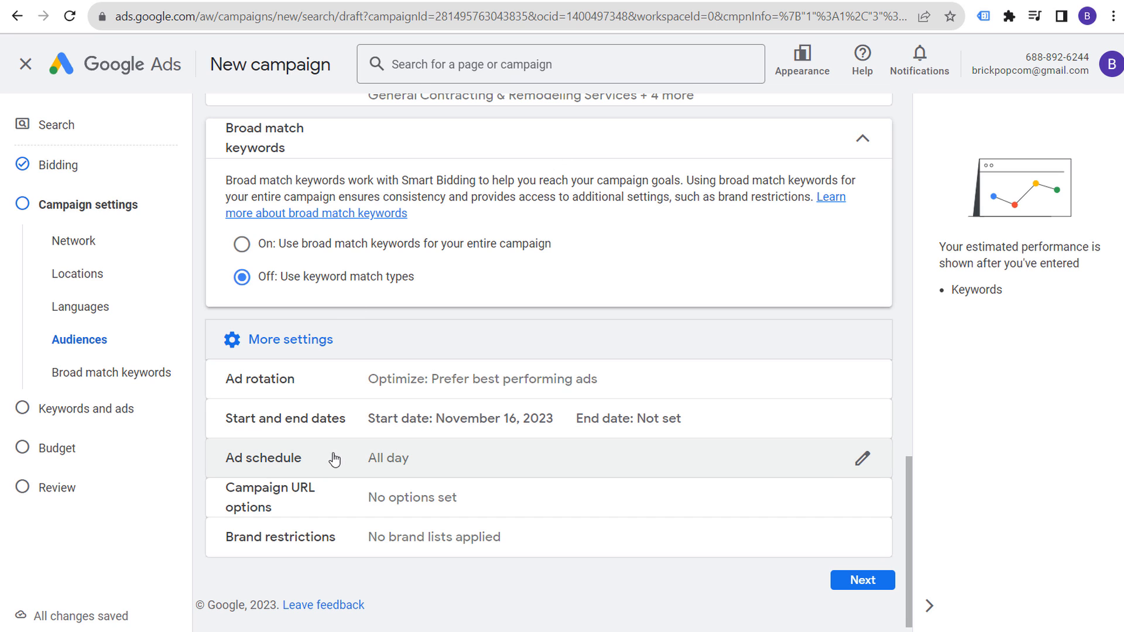
left_click(454, 452)
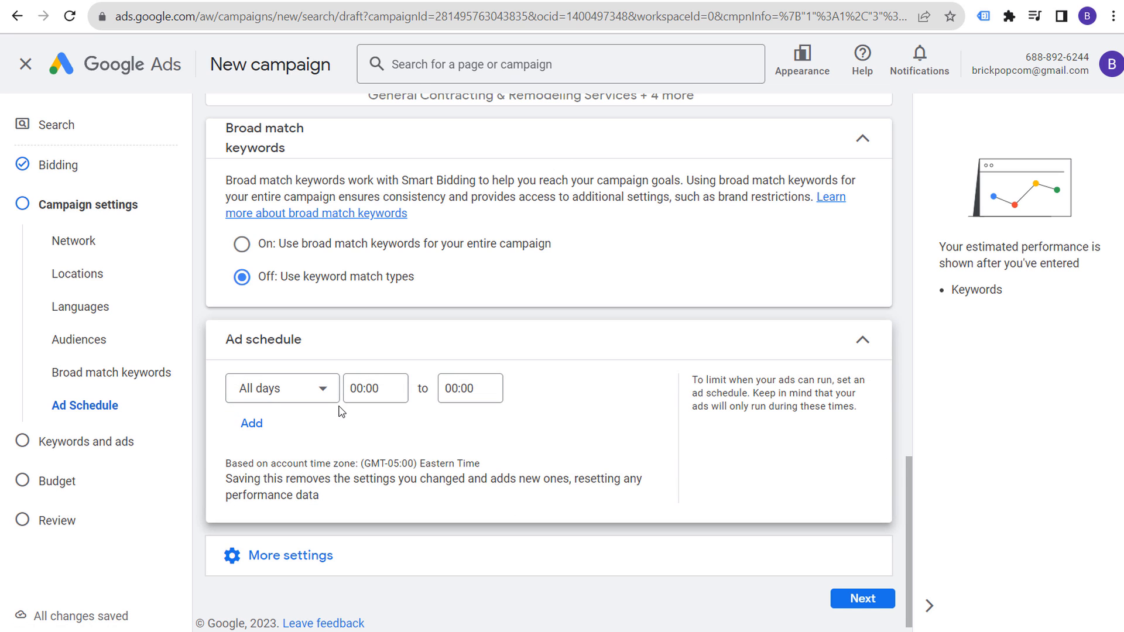
left_click(328, 390)
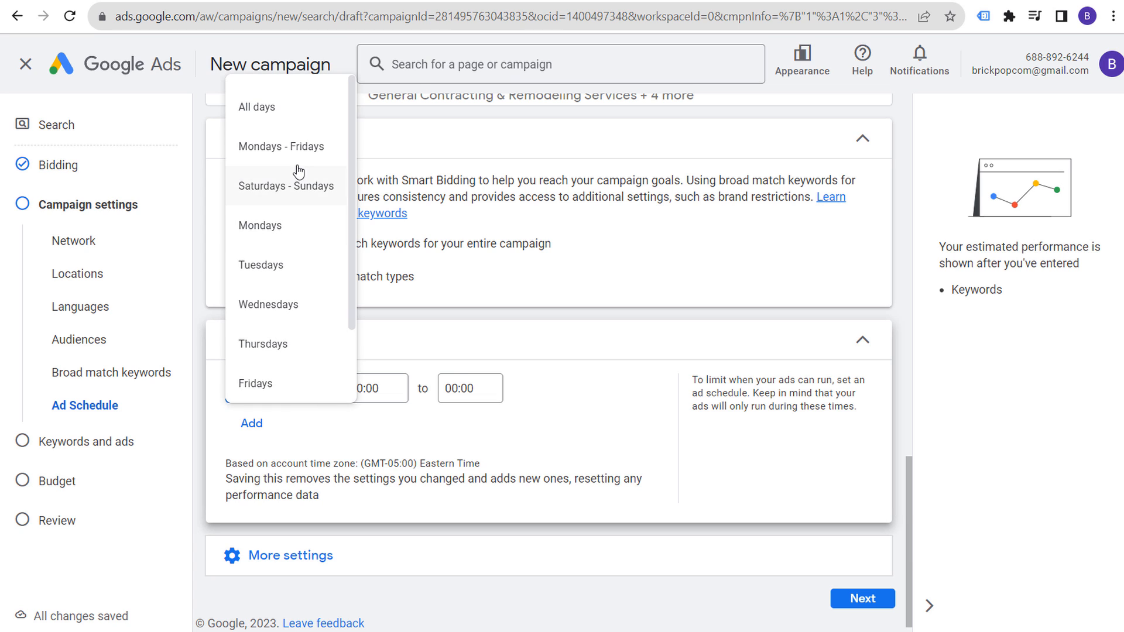
left_click(302, 147)
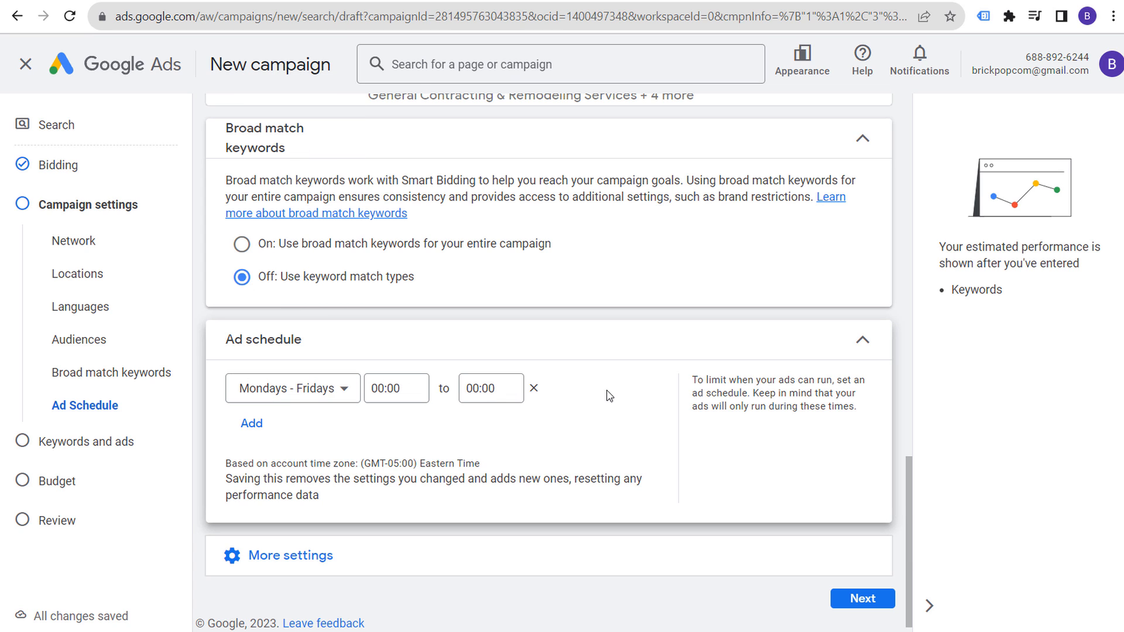
left_click(869, 1)
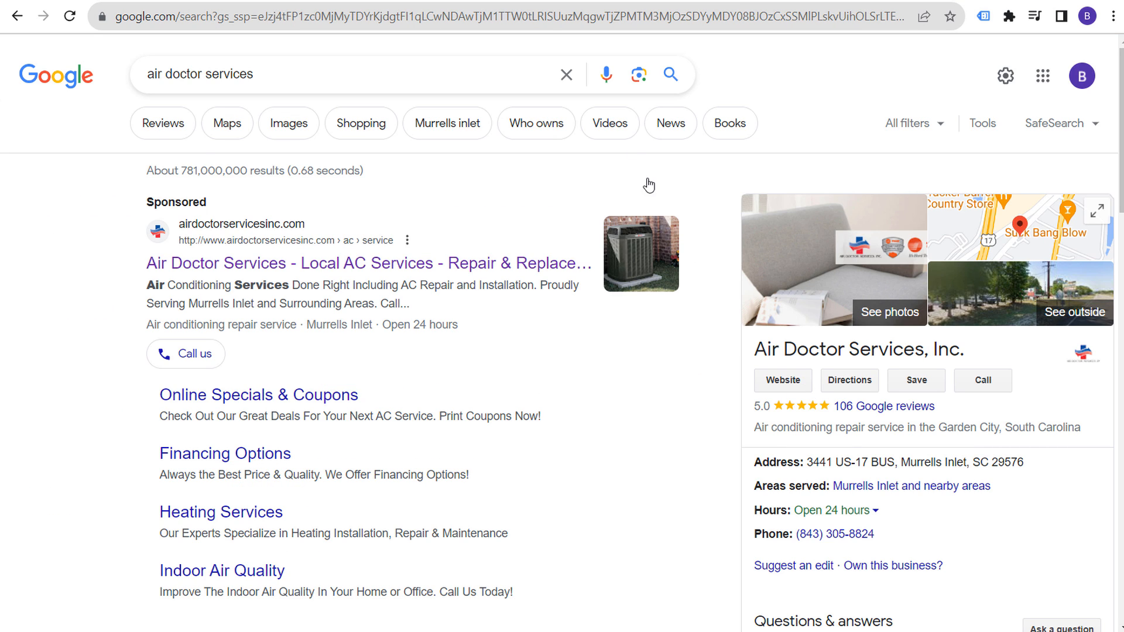
left_click(484, 1)
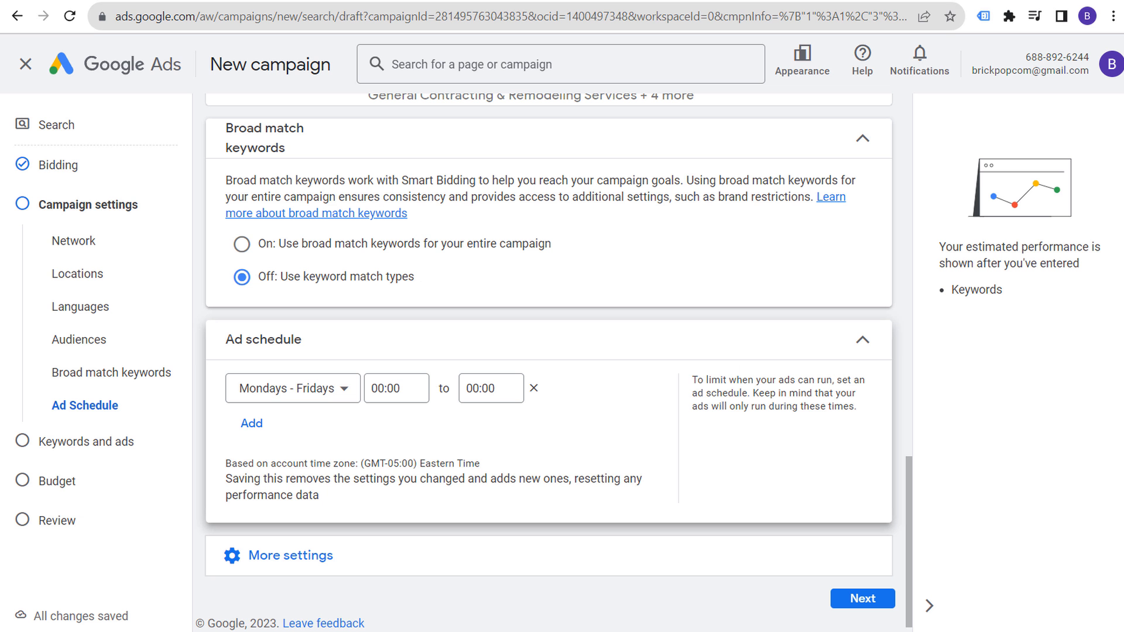
left_click(534, 388)
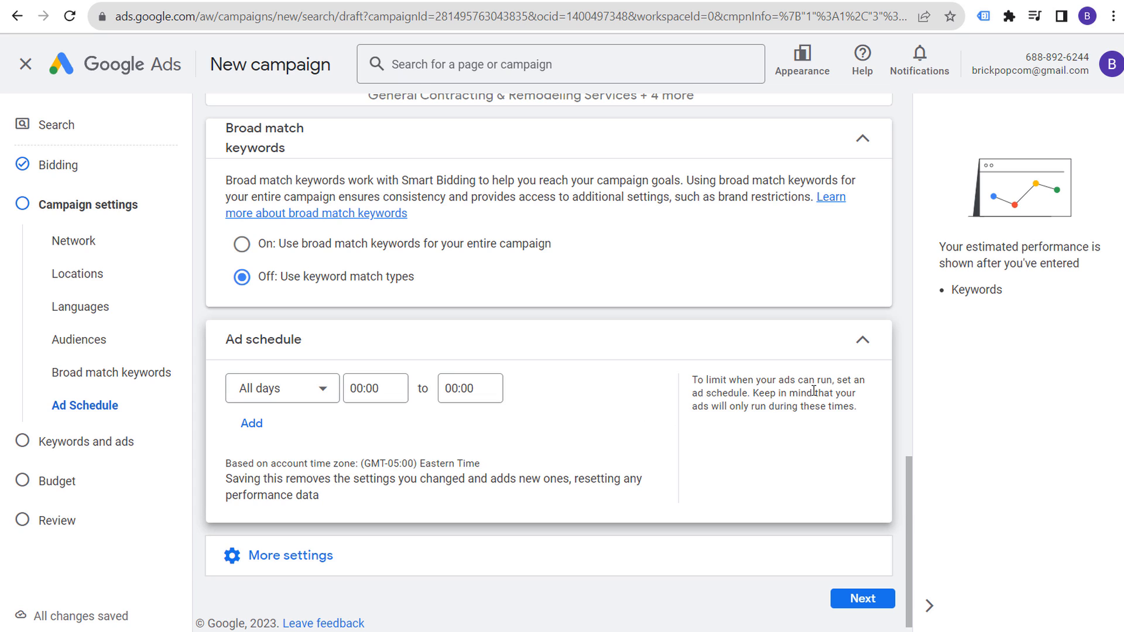
left_click(862, 341)
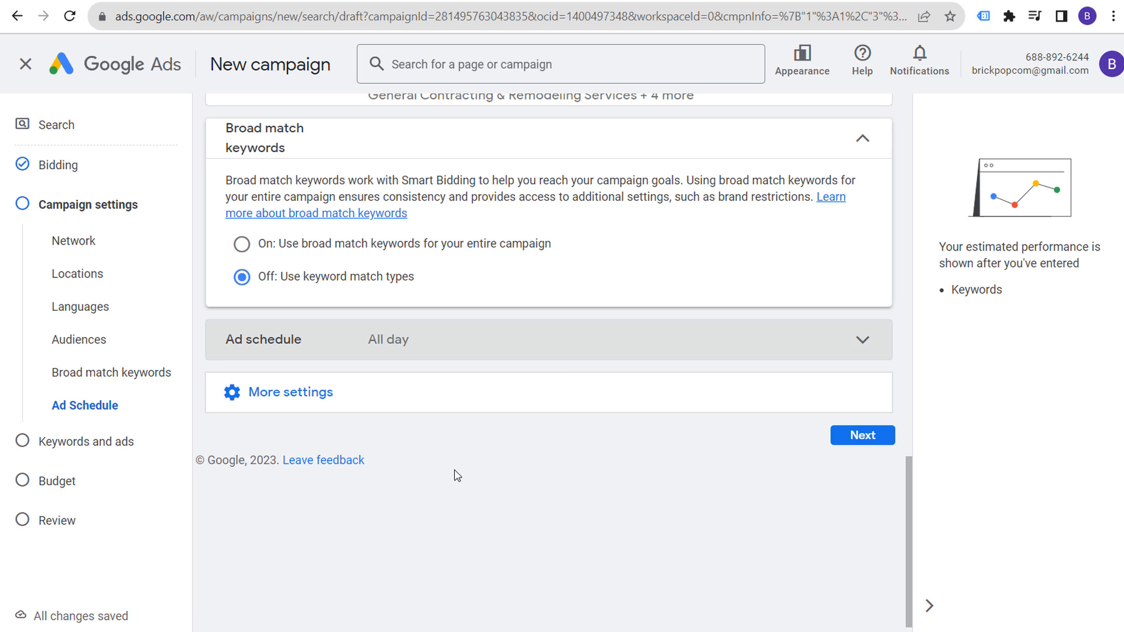
Step: Check the additional campaign settings and continue to the campaign's keywords and ads
left_click(370, 407)
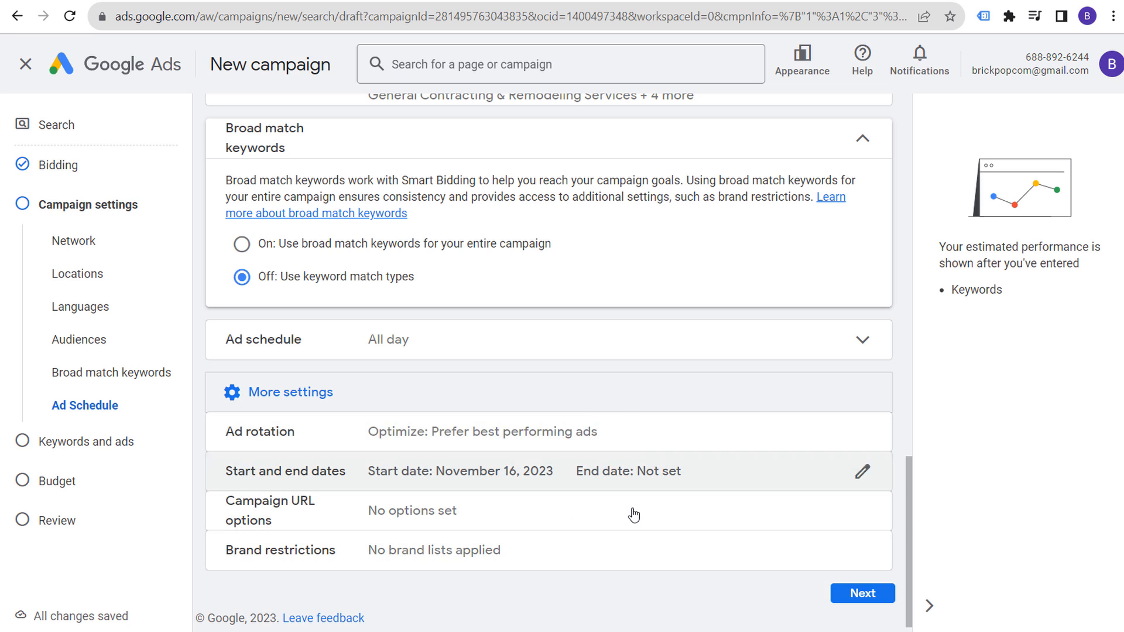
left_click(863, 592)
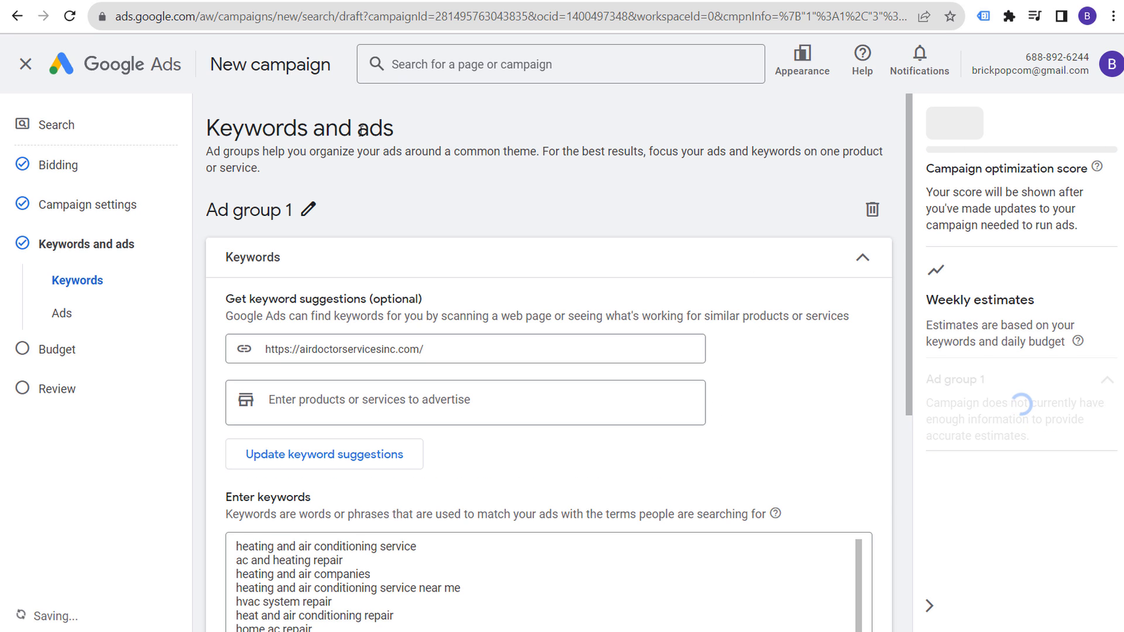
scroll(560, 209, "down", 1)
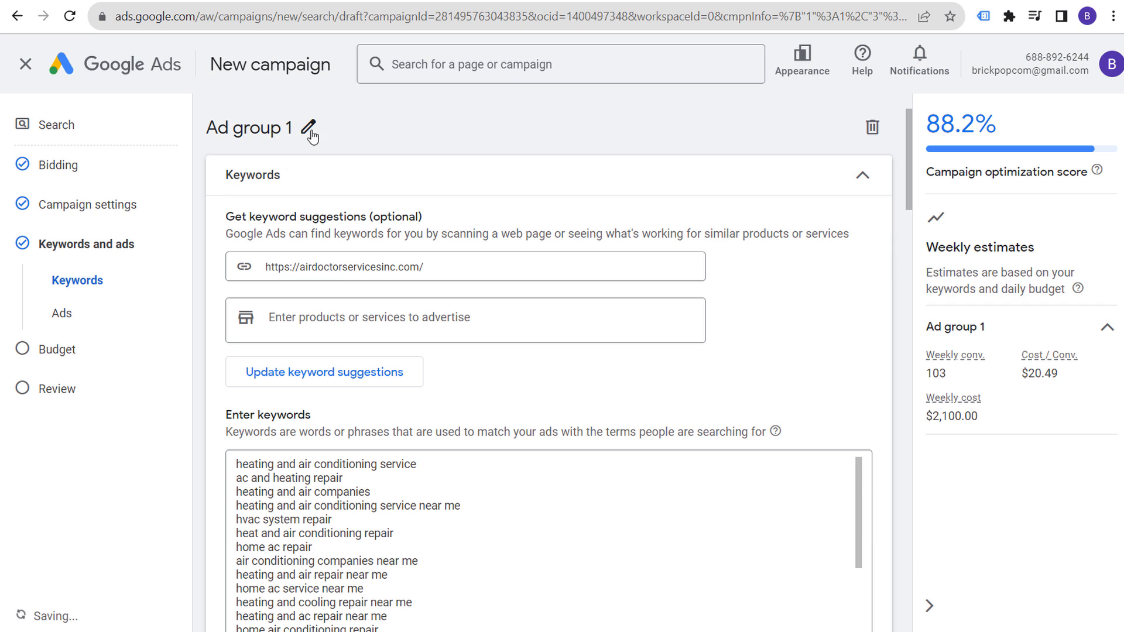
Step: Switch to the airdoctorservicesinc.com website, open its AC Repair service page, and copy that page's URL
left_click(413, 274)
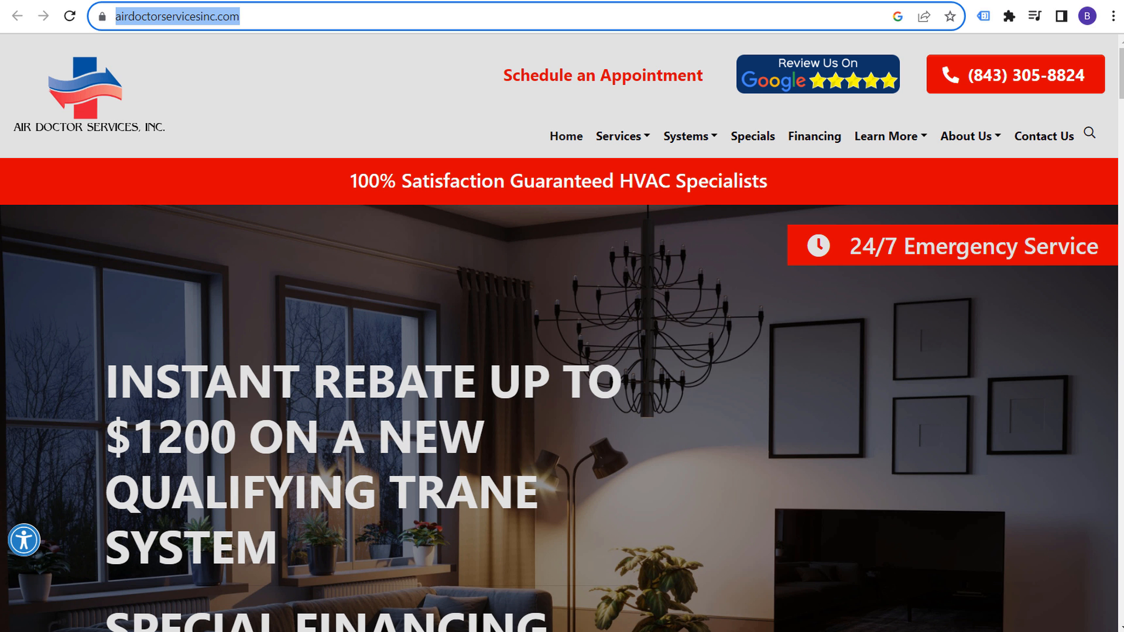
mouse_move(615, 140)
mouse_move(650, 174)
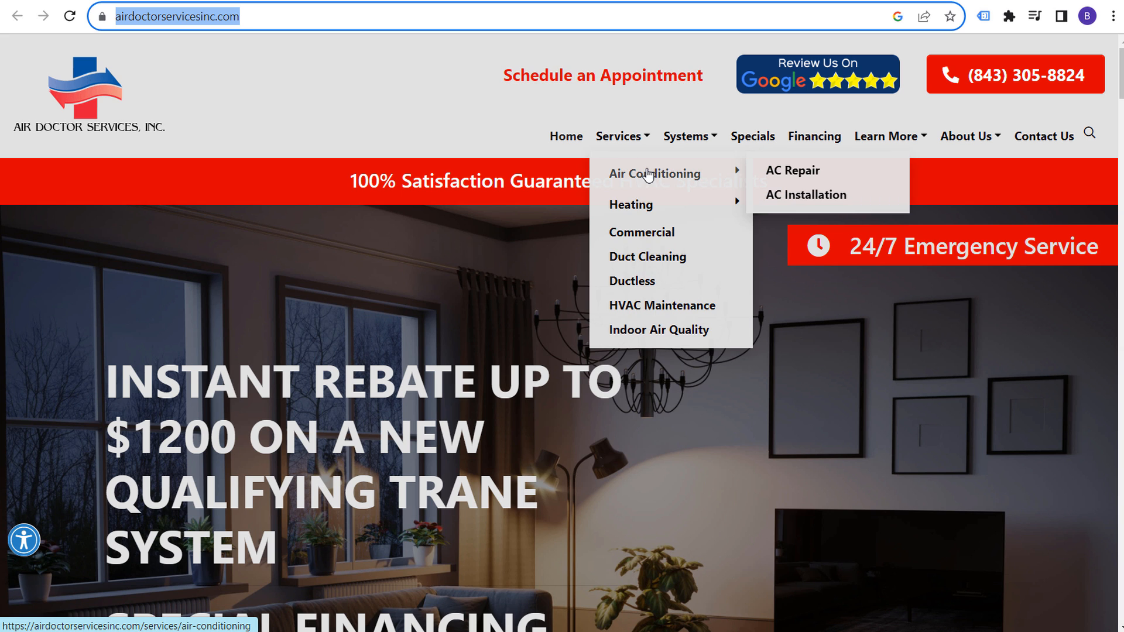
right_click(782, 177)
left_click(819, 291)
left_click(378, 16)
type("airdoctorservicesinc.com/services/air-conditioning/ac-repair")
key("Return")
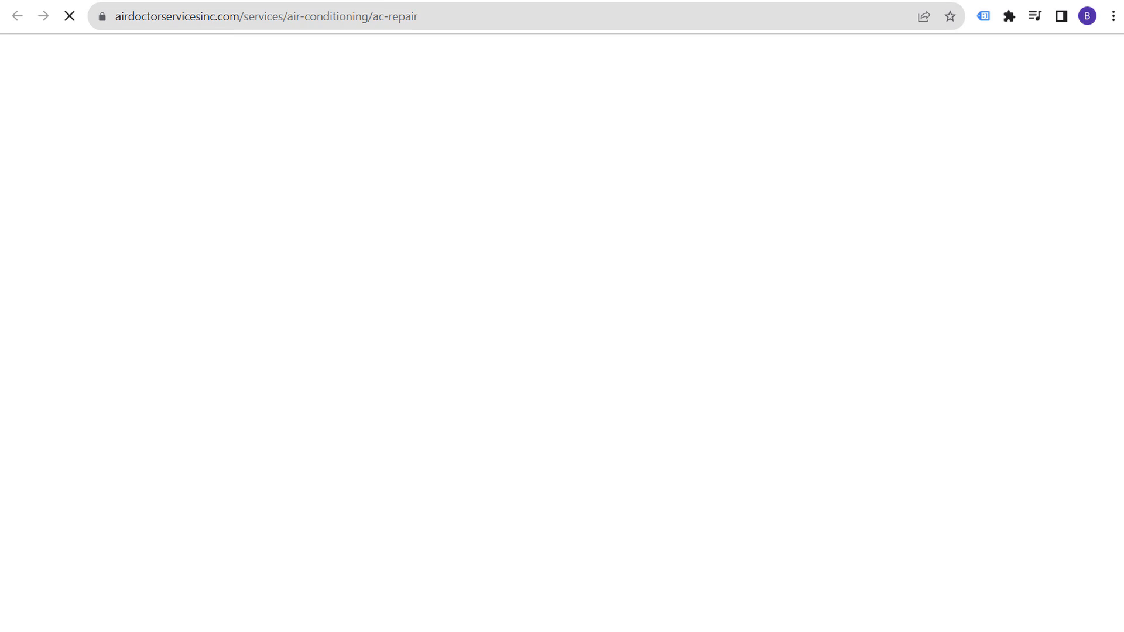
left_click(378, 16)
key("ctrl+c")
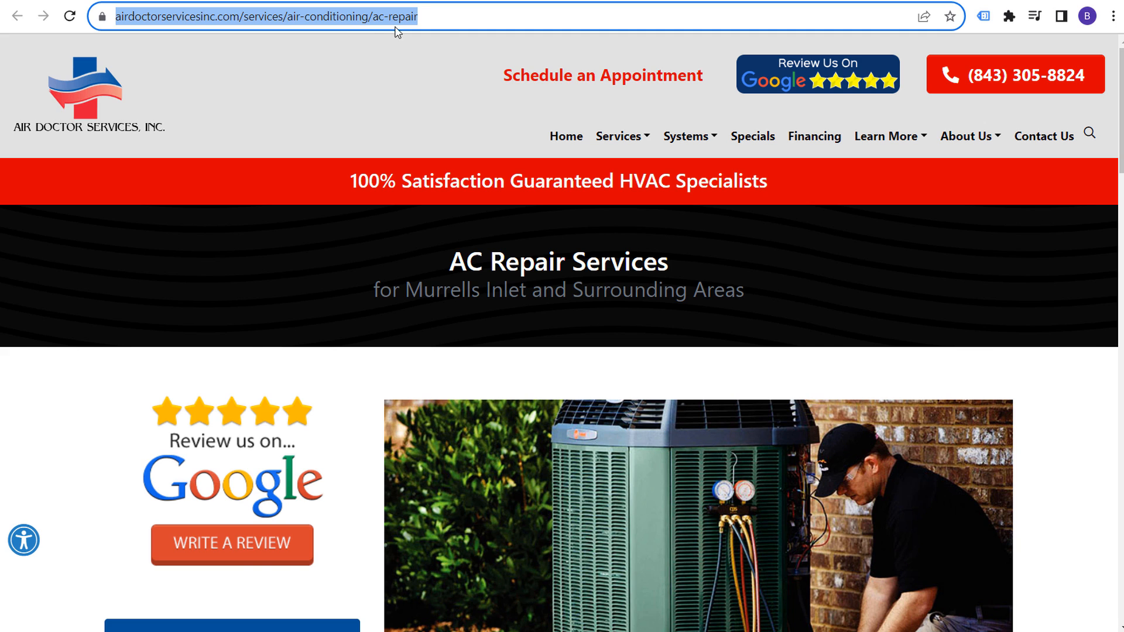
left_click(252, 1)
left_click_drag(470, 265, 273, 264)
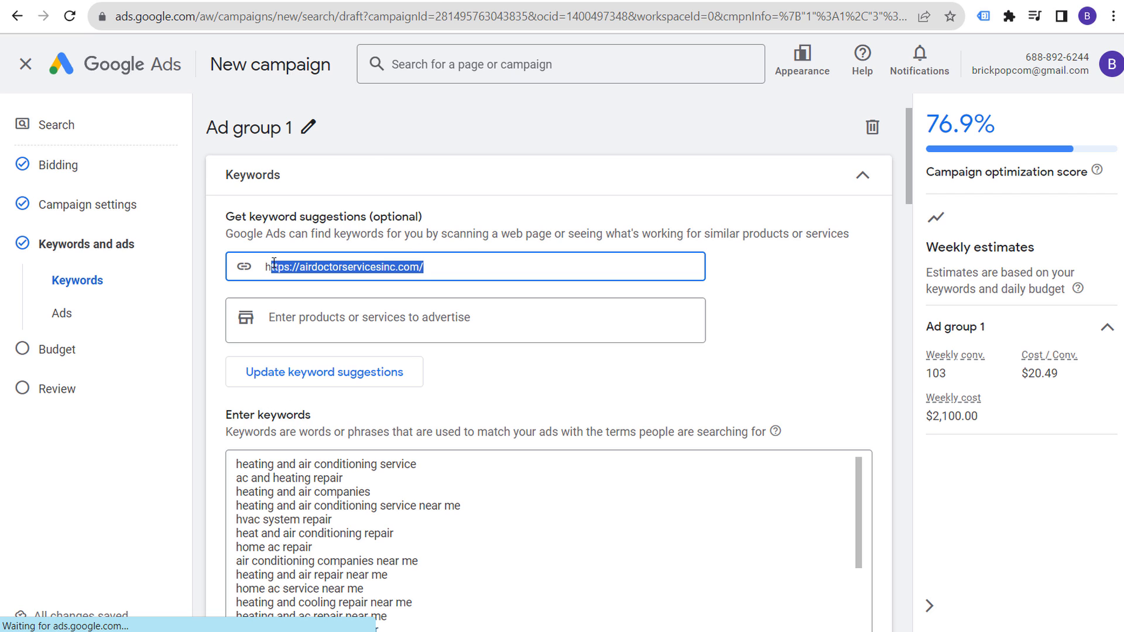
key("ctrl+v")
Step: Enter ac repair and air conditioning repair as the advertised services and replace the current keywords with the updated suggestions
left_click(372, 319)
type("ac")
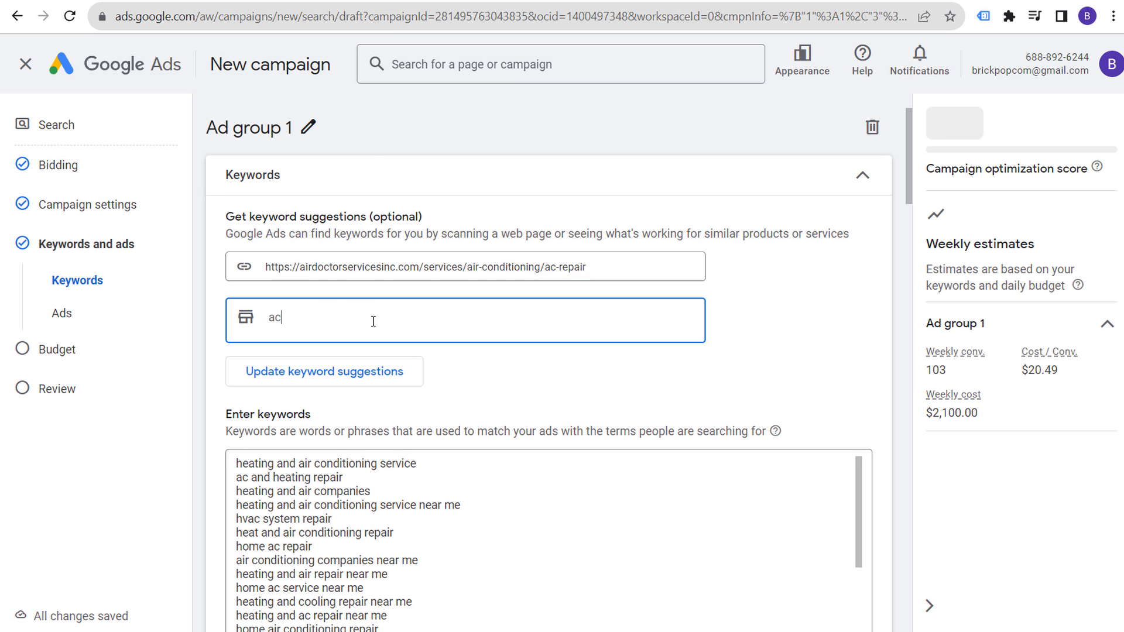
type(" repair")
key("Return")
type("air conditioning re")
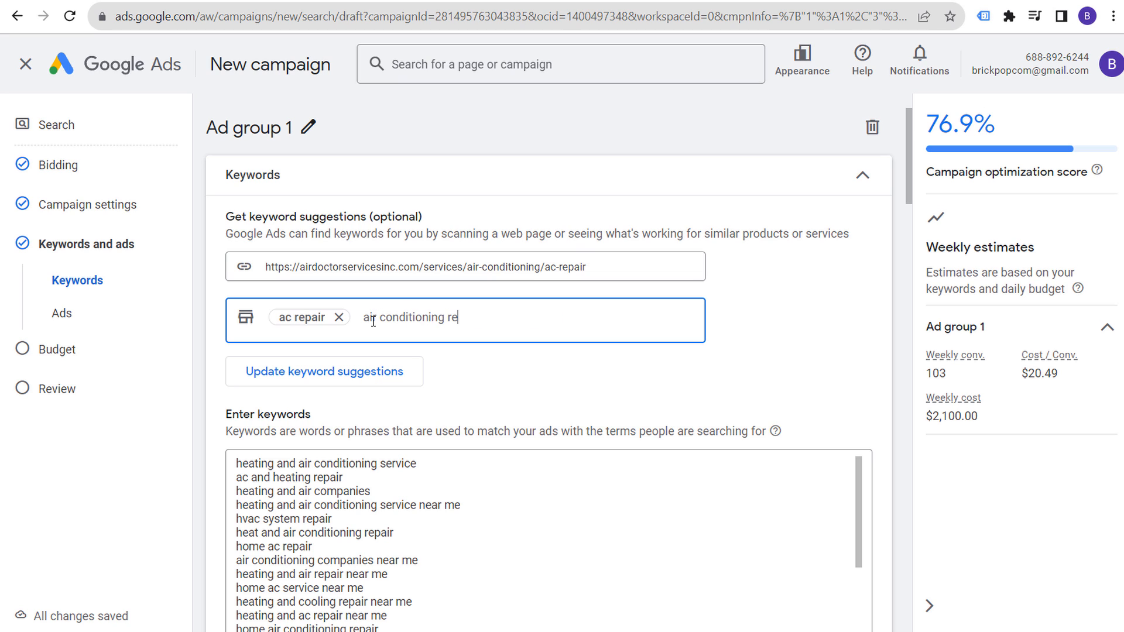
type("pair")
key("Return")
left_click(338, 370)
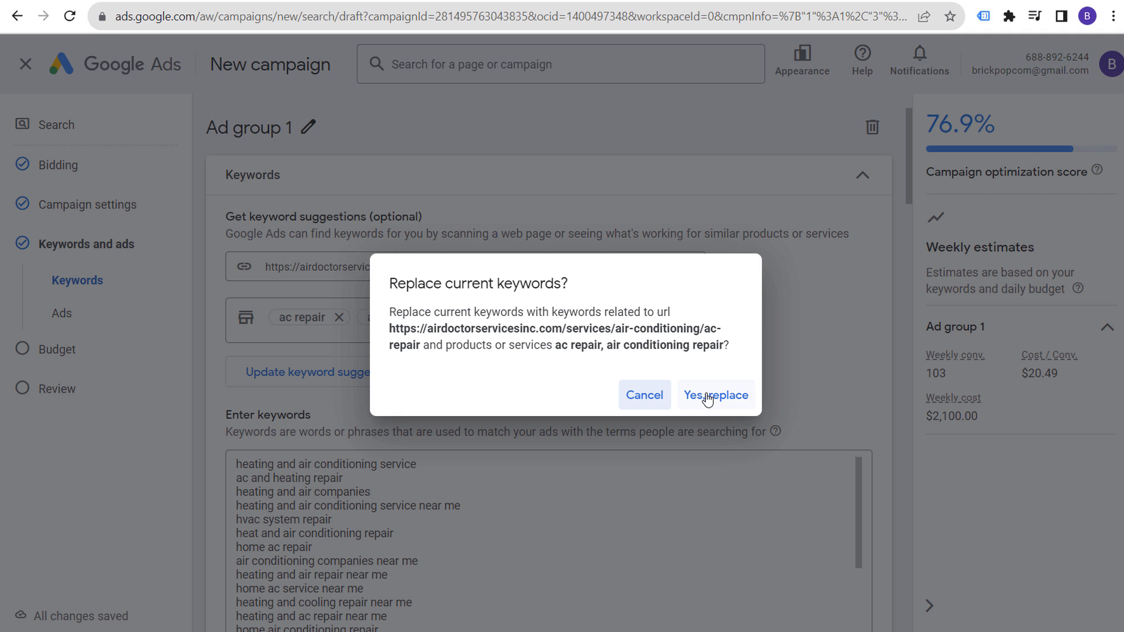
left_click(708, 397)
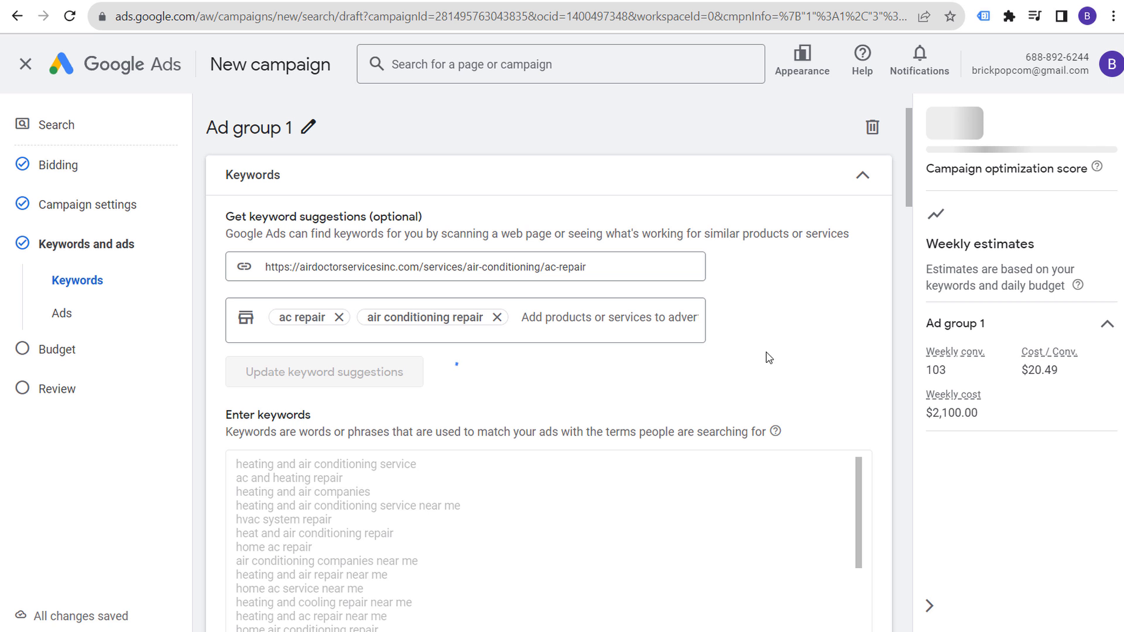
Step: Look through the updated list of suggested AC repair keywords for the ad group
scroll(760, 537, "up", 1)
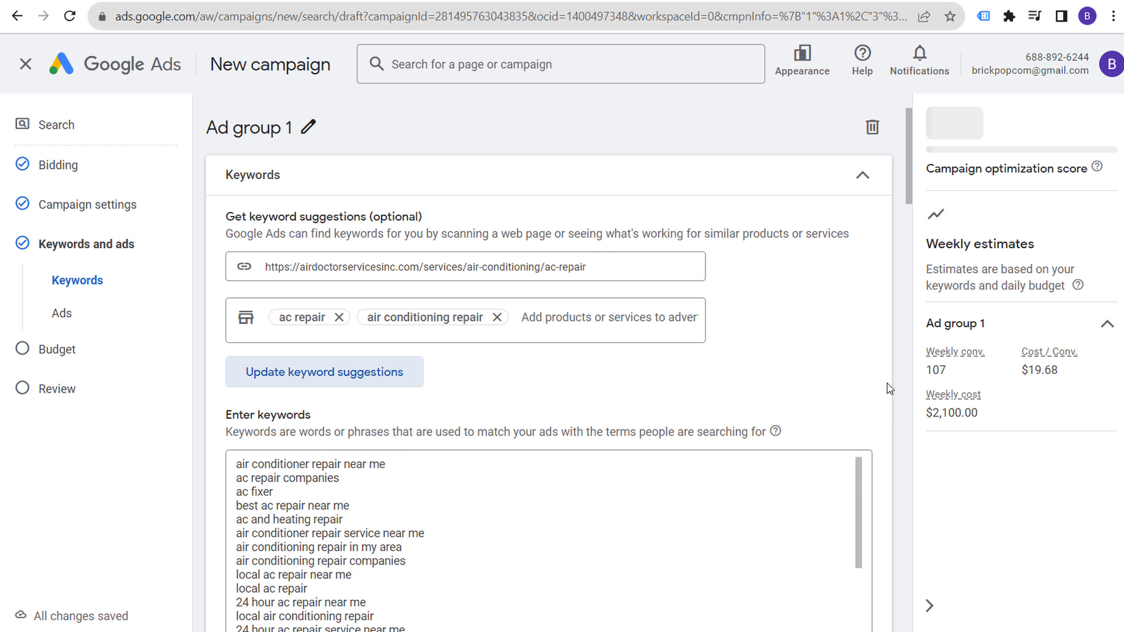
scroll(889, 388, "down", 2)
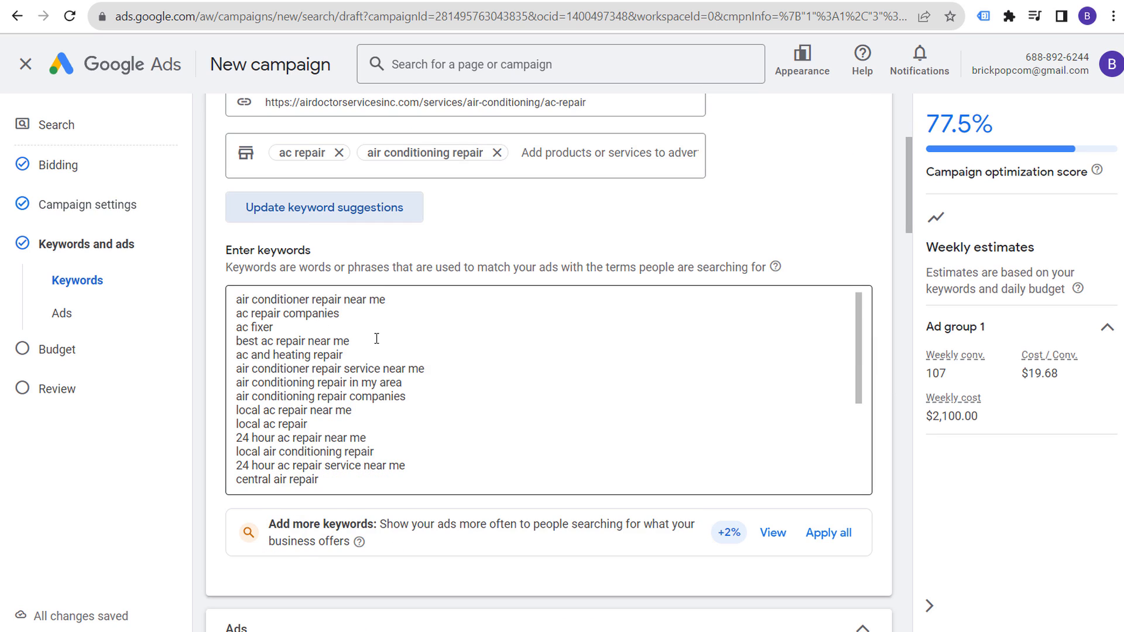
left_click(376, 338)
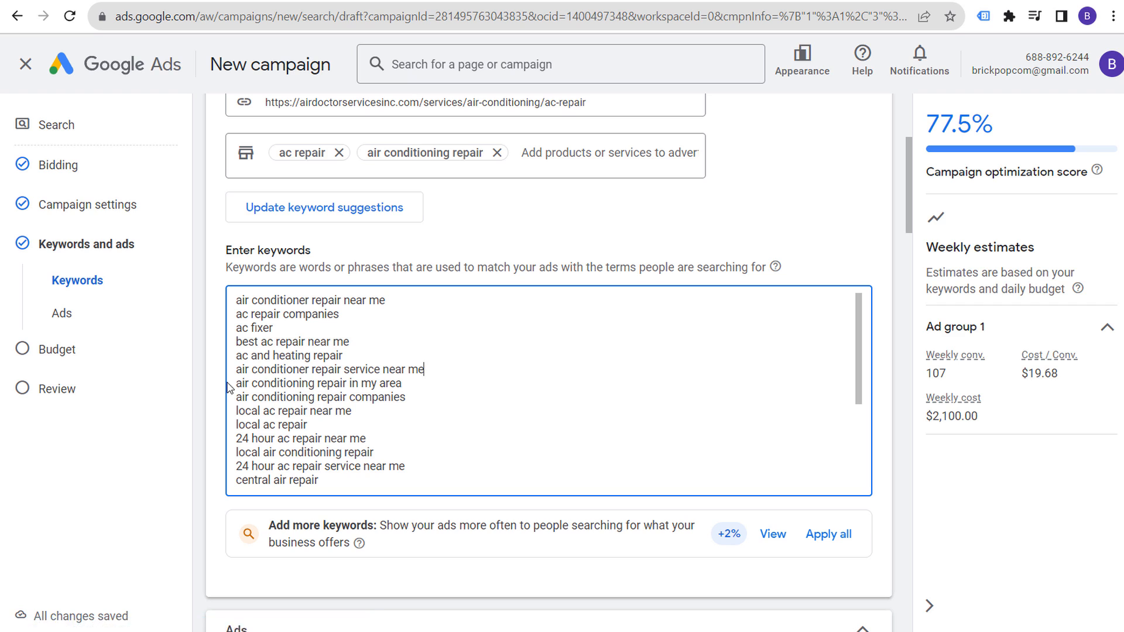
left_click_drag(426, 400, 286, 398)
left_click(286, 398)
scroll(351, 431, "down", 2)
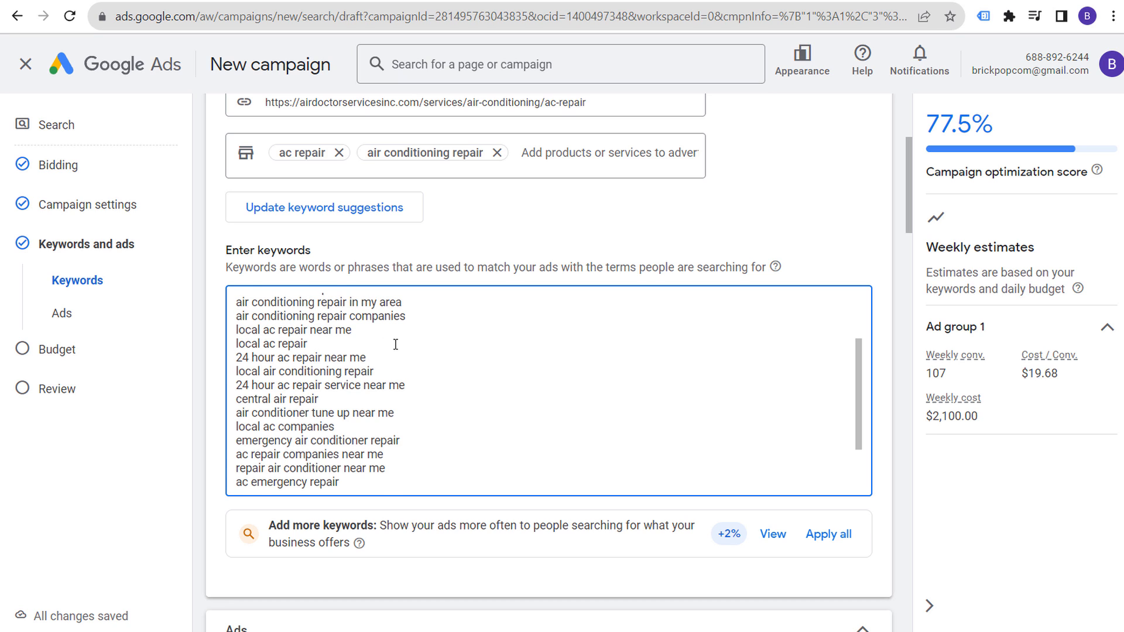
scroll(409, 341, "up", 2)
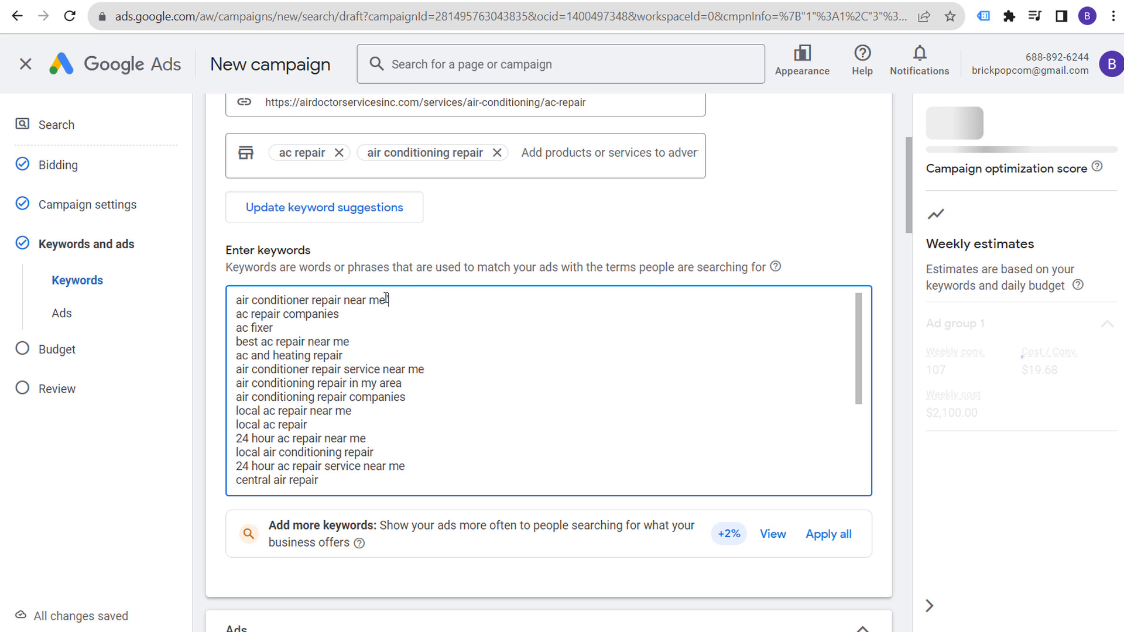
Step: Add a closing quotation mark to the first twelve keywords and delete every keyword after "local air conditioning repair"
left_click(384, 316)
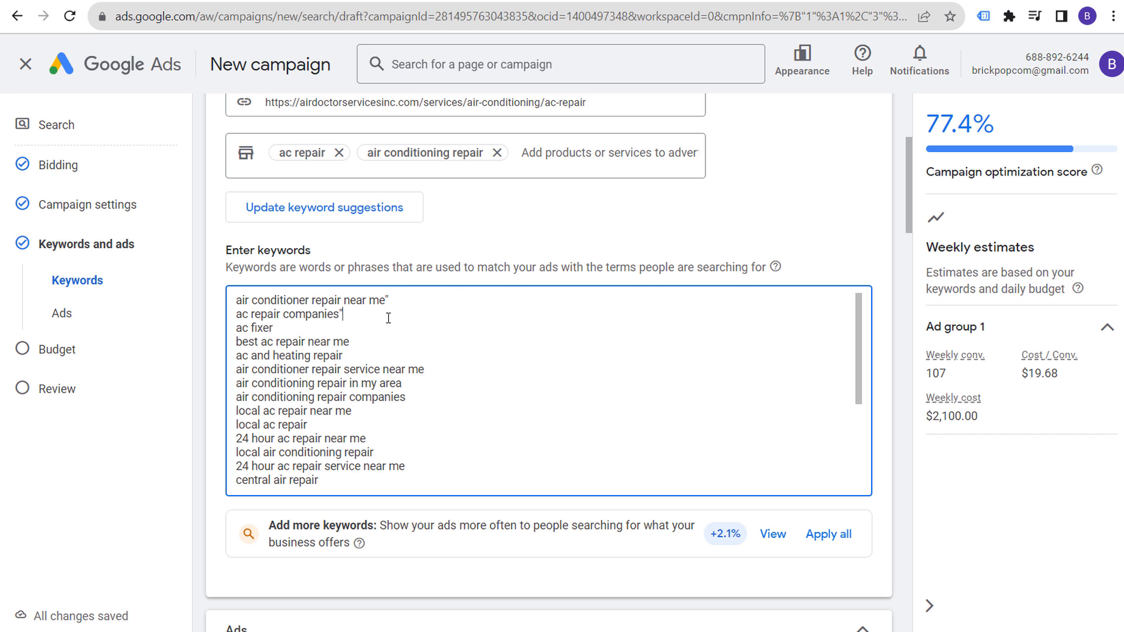
left_click_drag(240, 317, 339, 317)
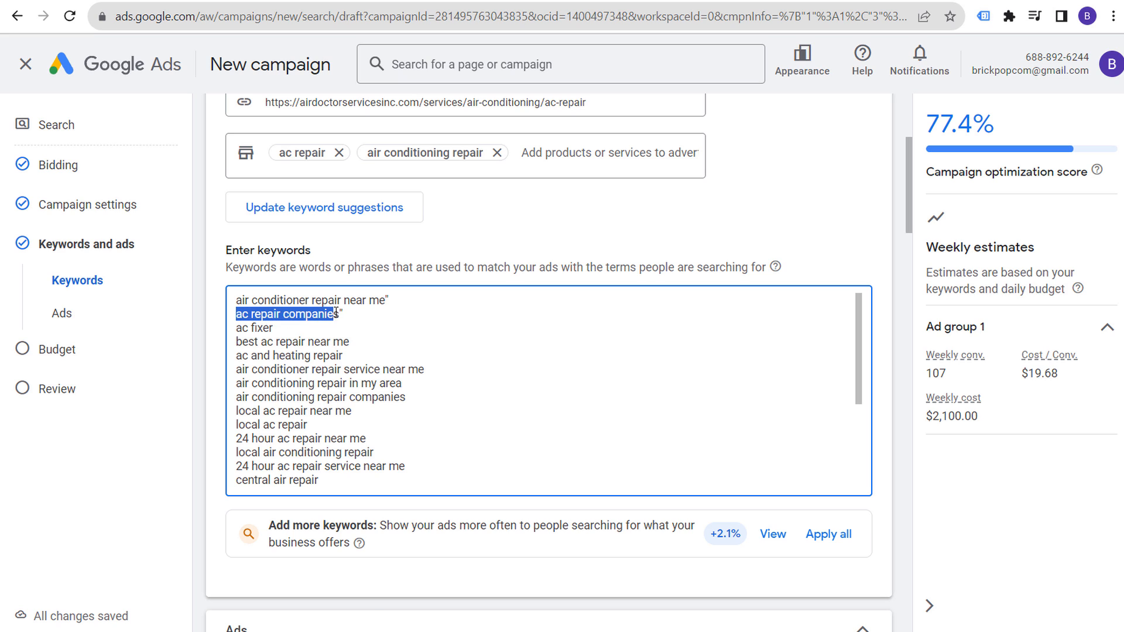
left_click(525, 333)
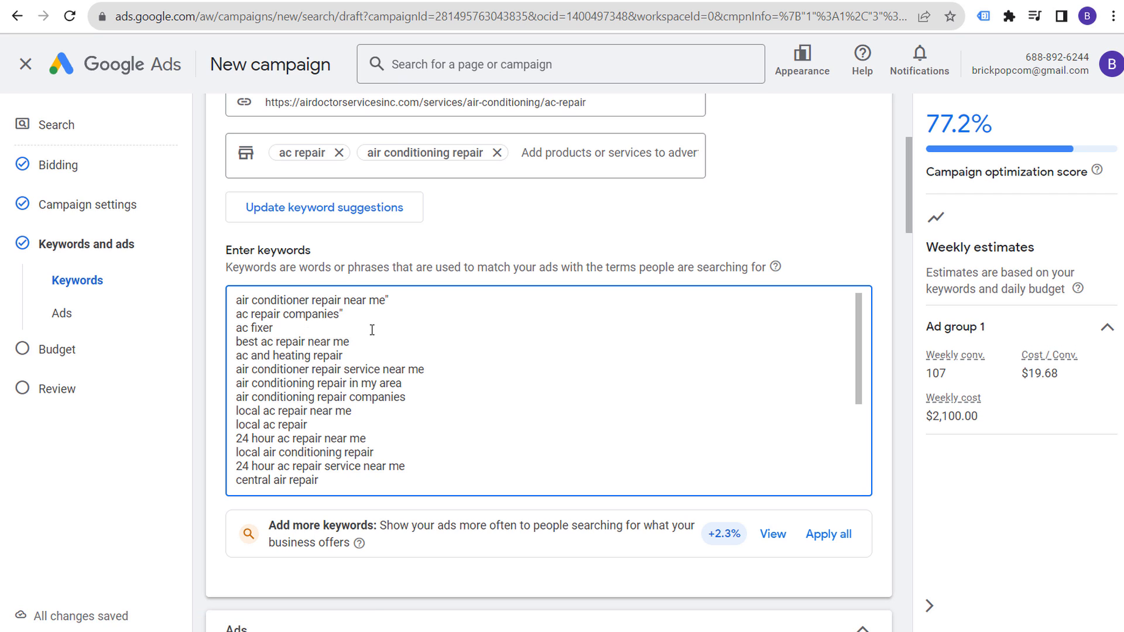
type("\"")
left_click(416, 452)
type("\"")
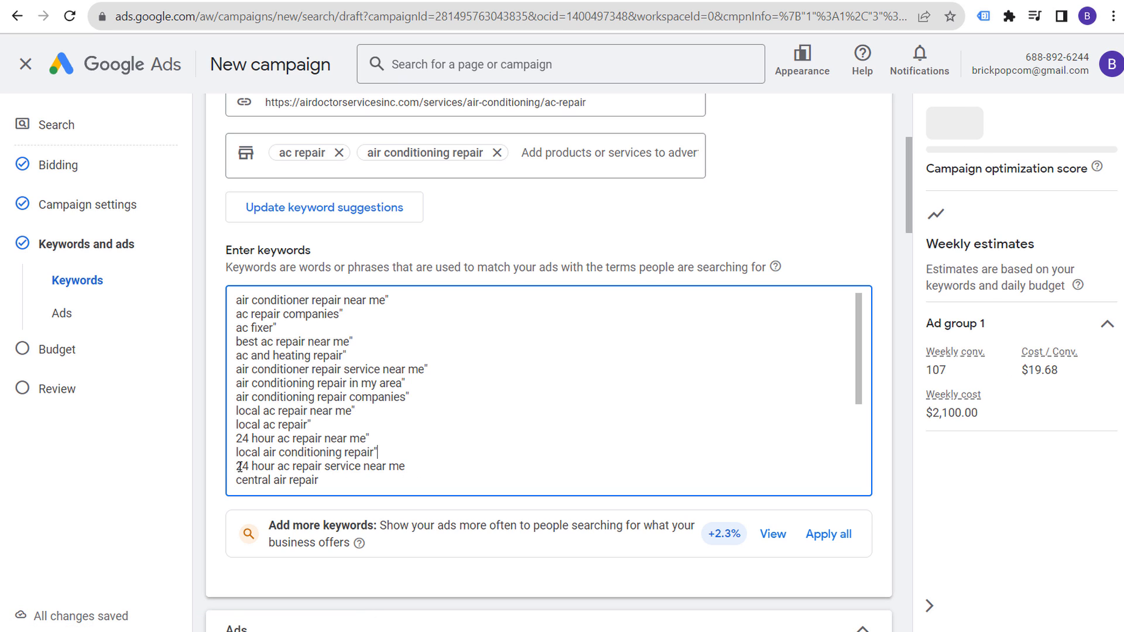
left_click_drag(236, 466, 434, 464)
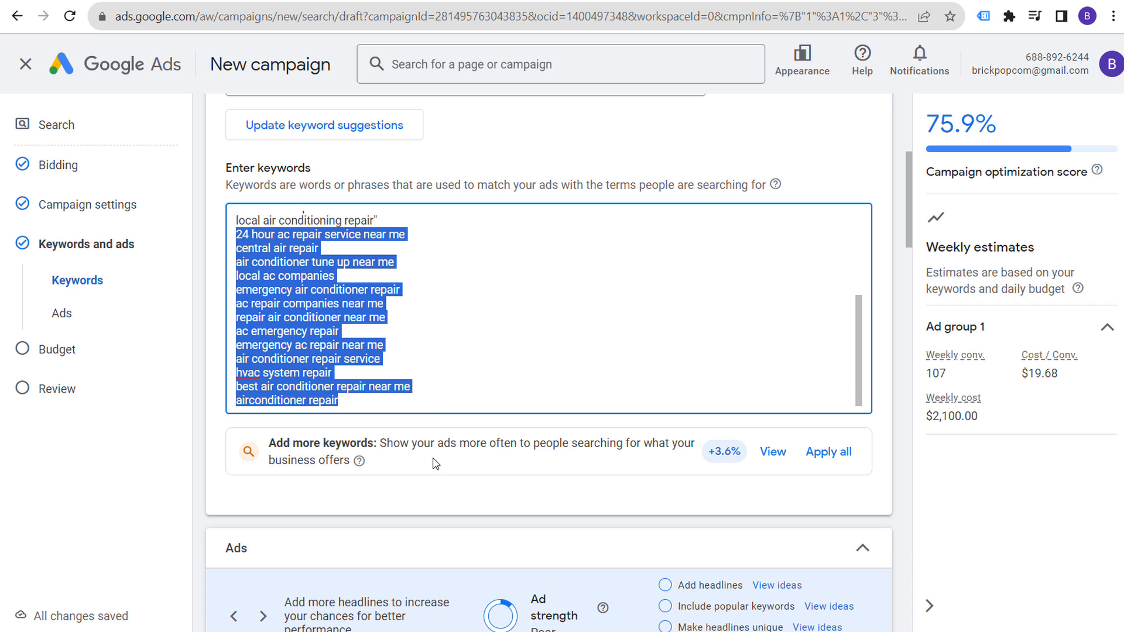
key("BackSpace")
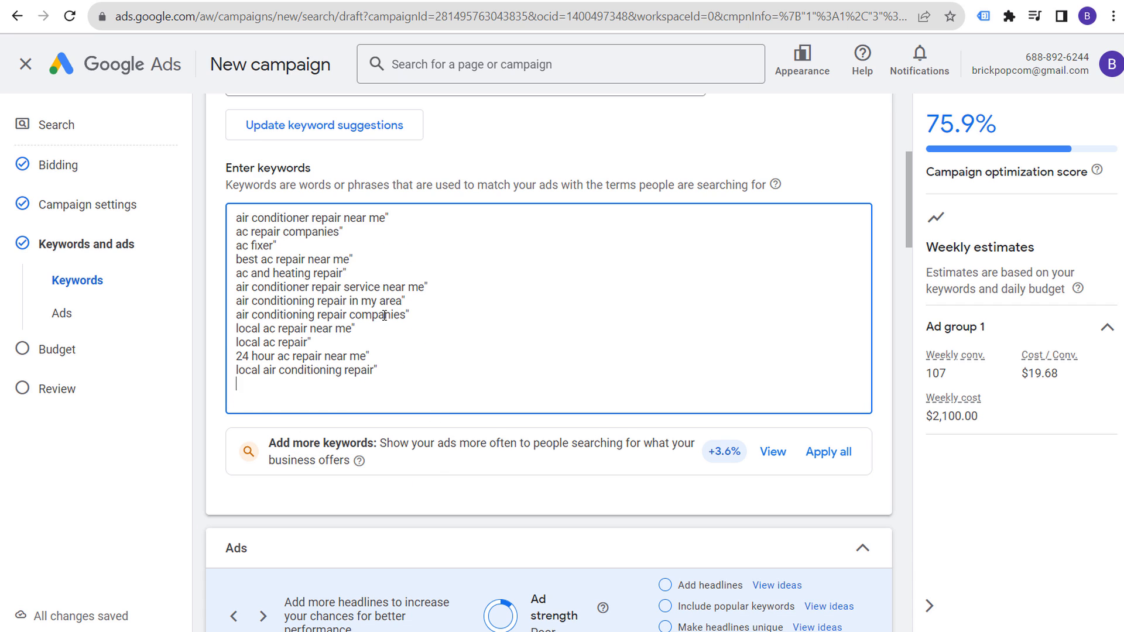
Step: Add opening quotation marks to the remaining keywords, working from "local air conditioning repair" up to "air conditioner repair near me"
left_click(236, 370)
type("\"")
left_click(236, 355)
type("\"")
left_click(237, 342)
type("\"")
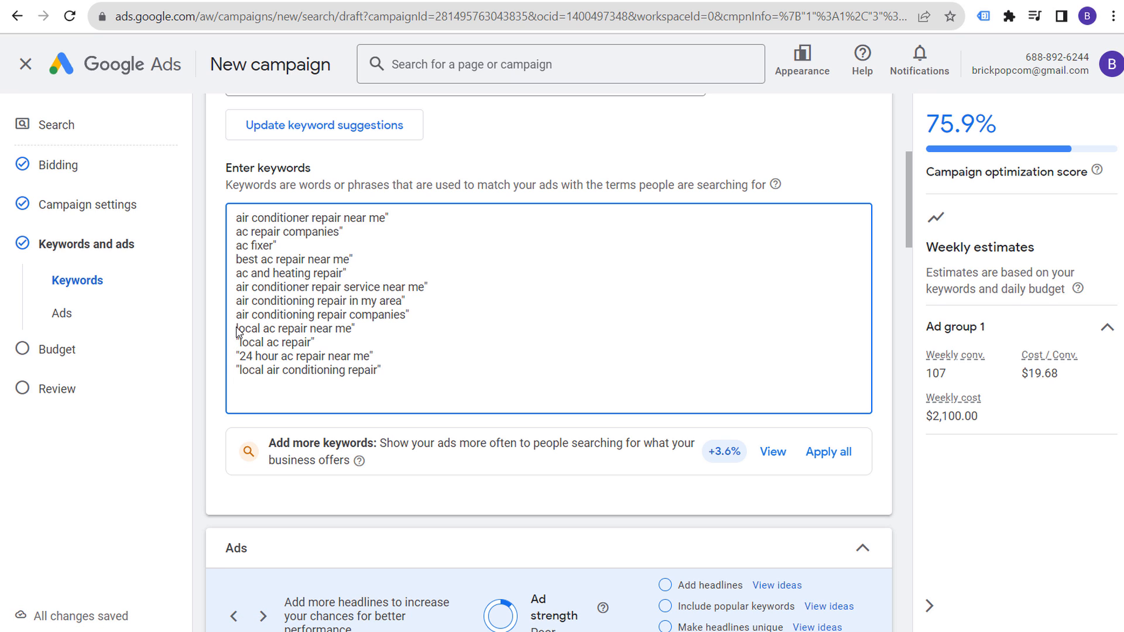
left_click(237, 329)
type("\"\"")
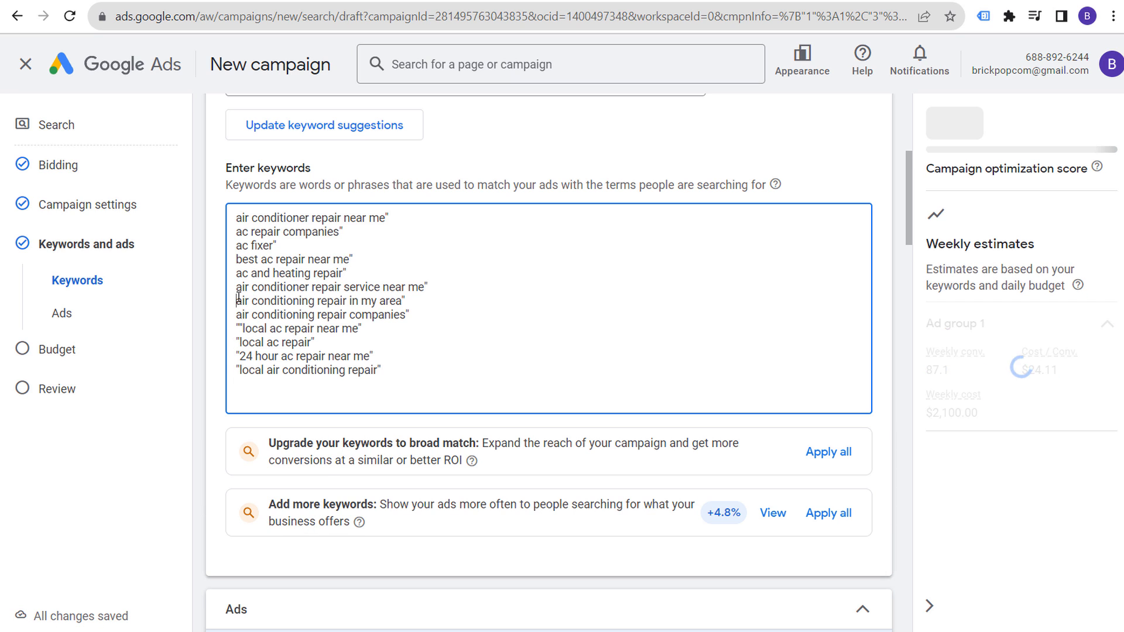
left_click(237, 301)
type("\"")
left_click(237, 286)
type("\"\"")
left_click(237, 260)
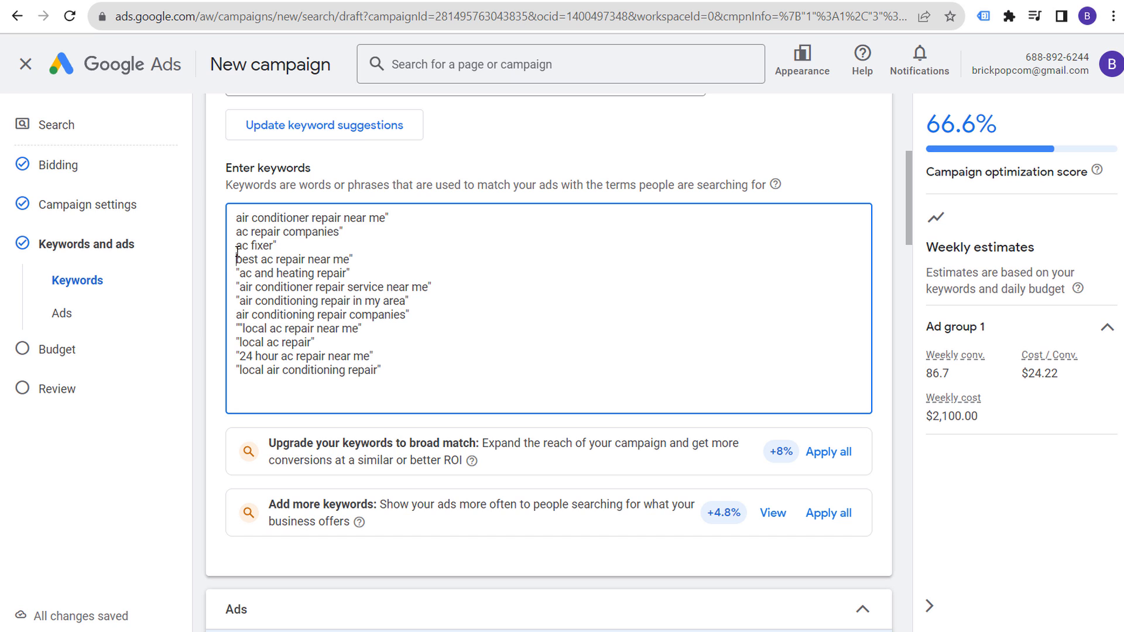
type("\"")
left_click(237, 246)
type("\"")
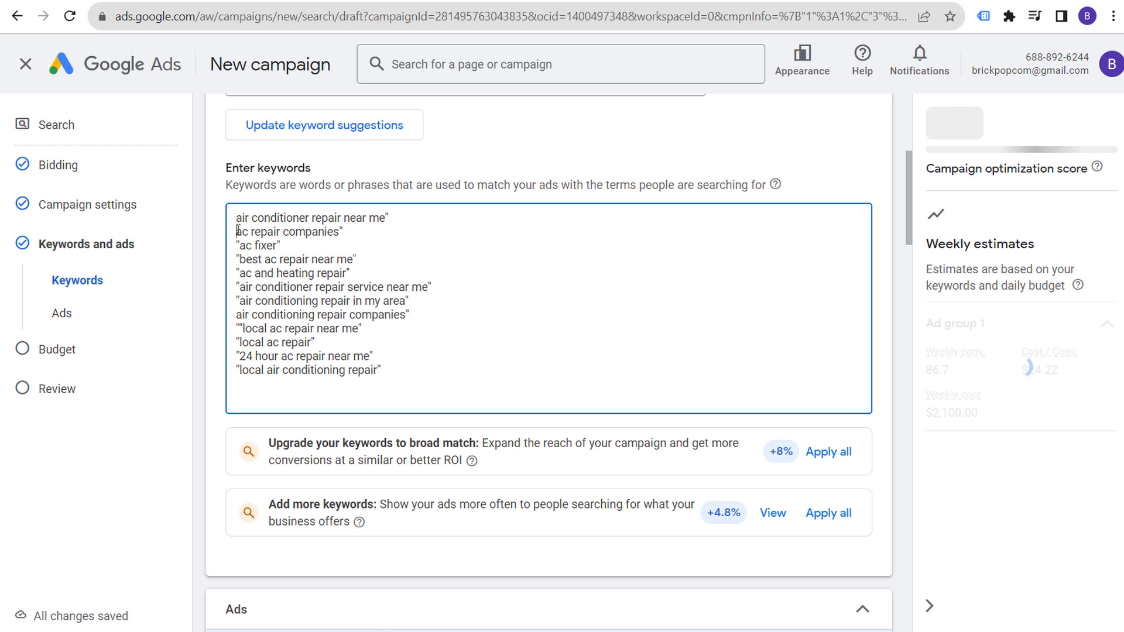
left_click(237, 232)
type("\"")
left_click(237, 218)
type("\"")
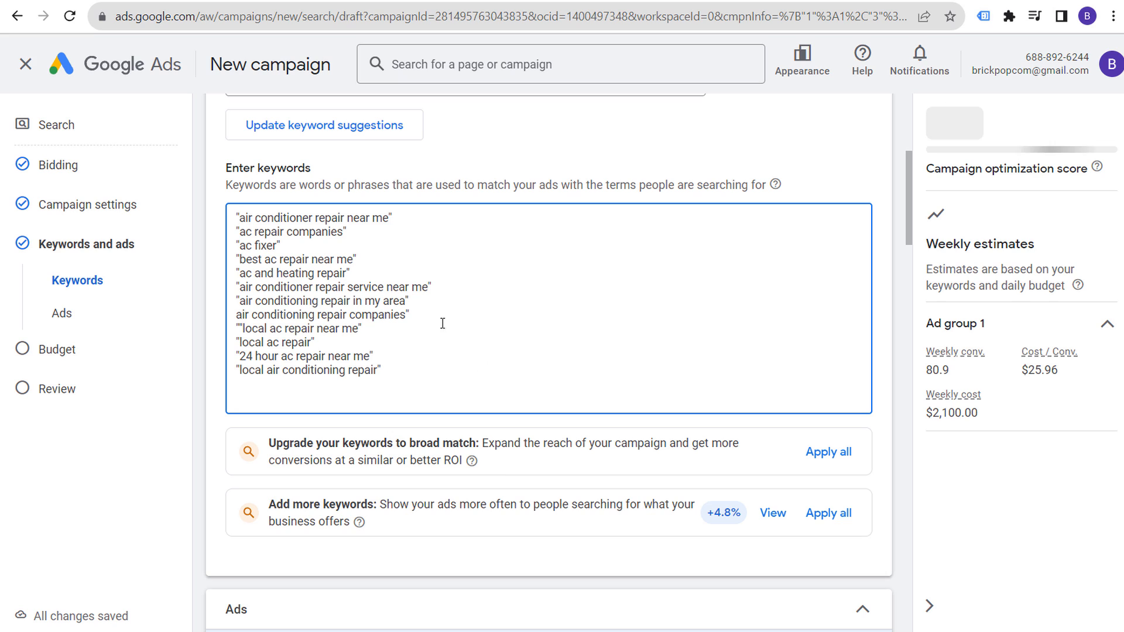
Step: Remove the extra quotation mark before "local ac repair near me" and add the missing one before "air conditioning repair companies"
key("BackSpace")
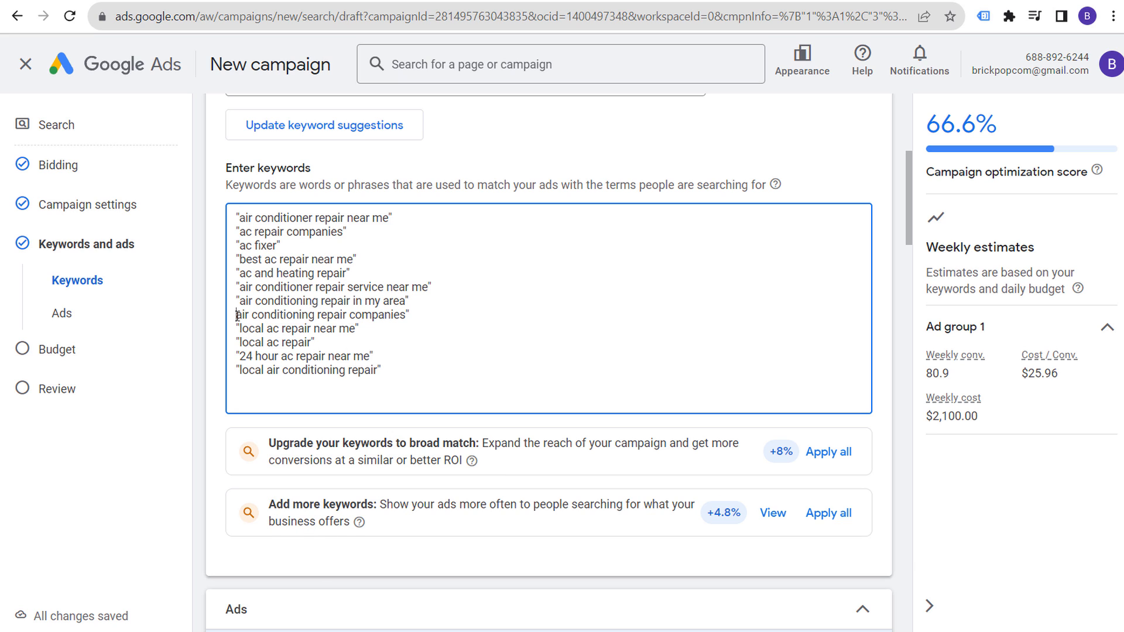
left_click(237, 315)
type("\"")
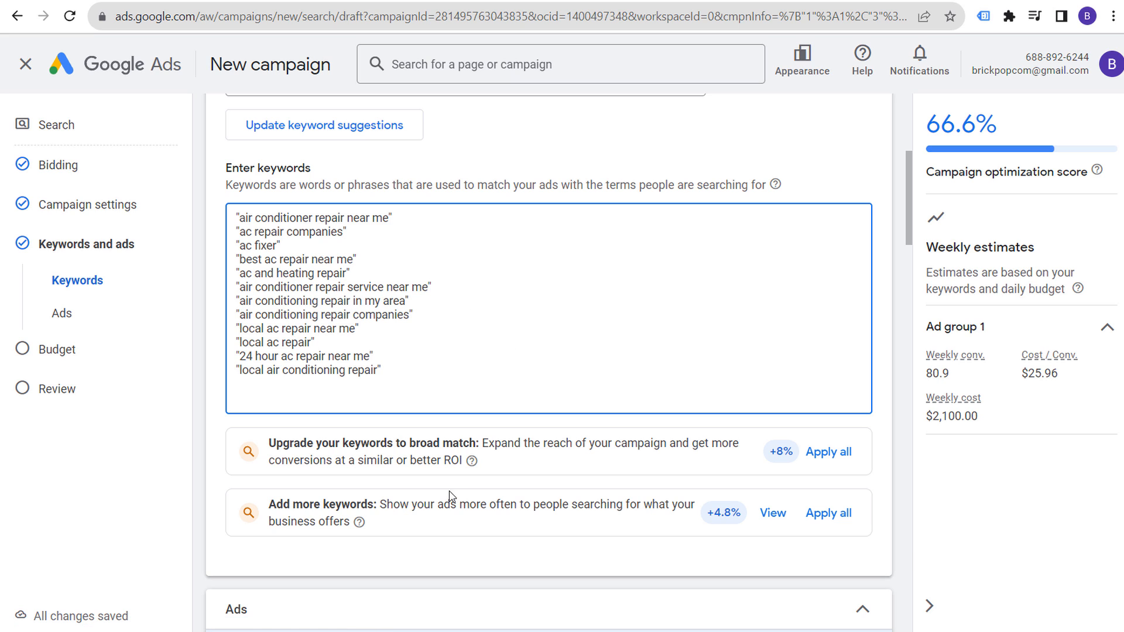
left_click_drag(268, 448, 595, 442)
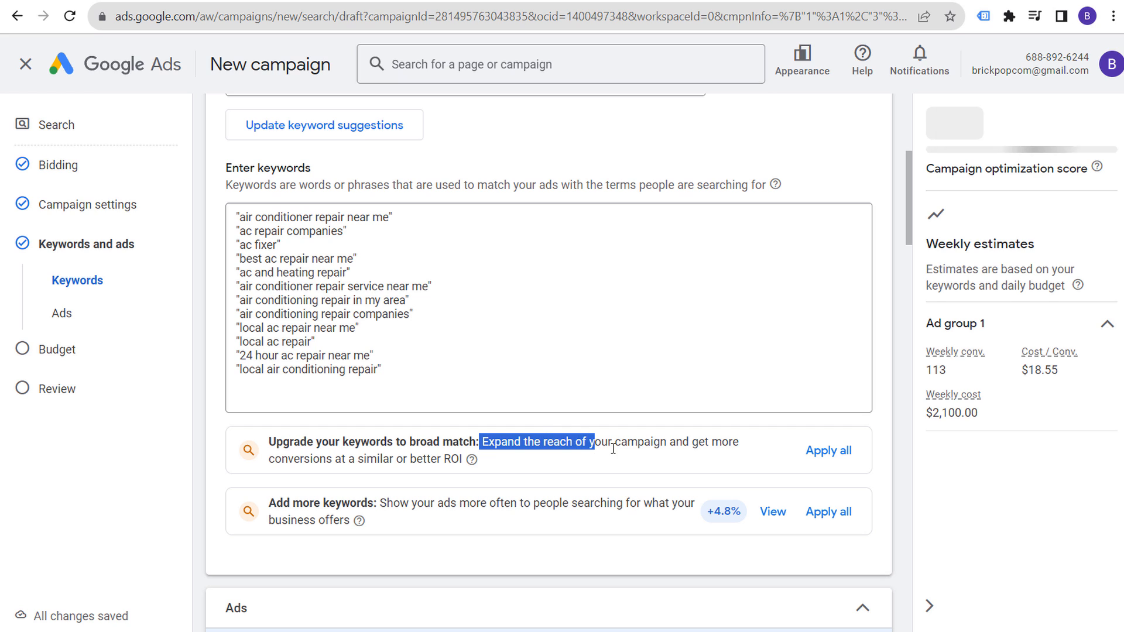
left_click(615, 444)
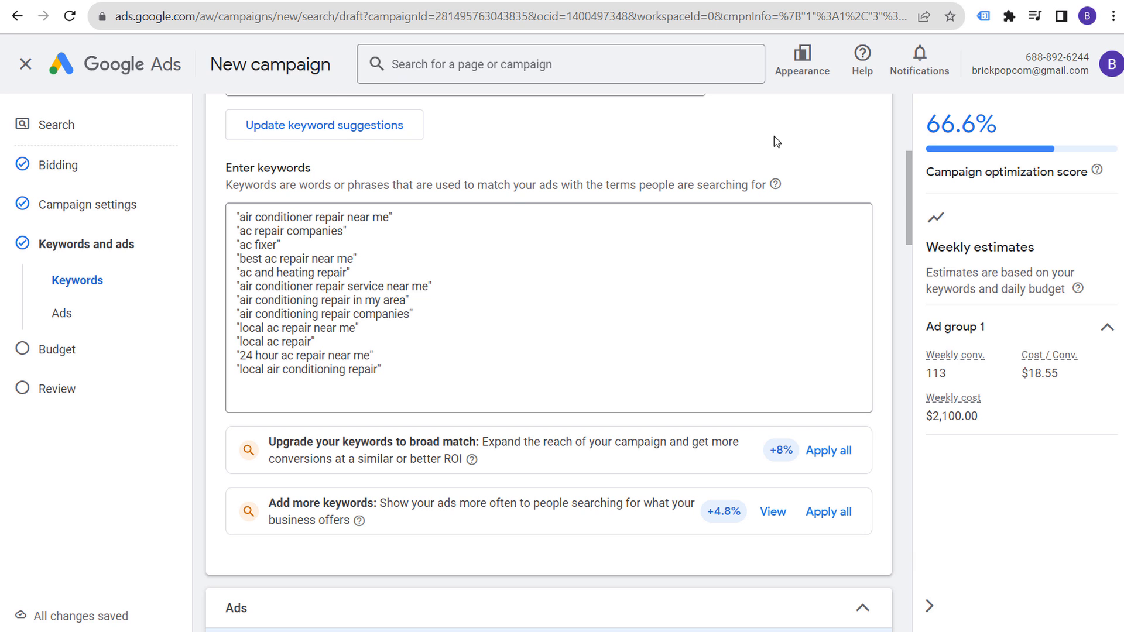
Step: Rename the ad group as AC Repair
left_click_drag(908, 193, 915, 146)
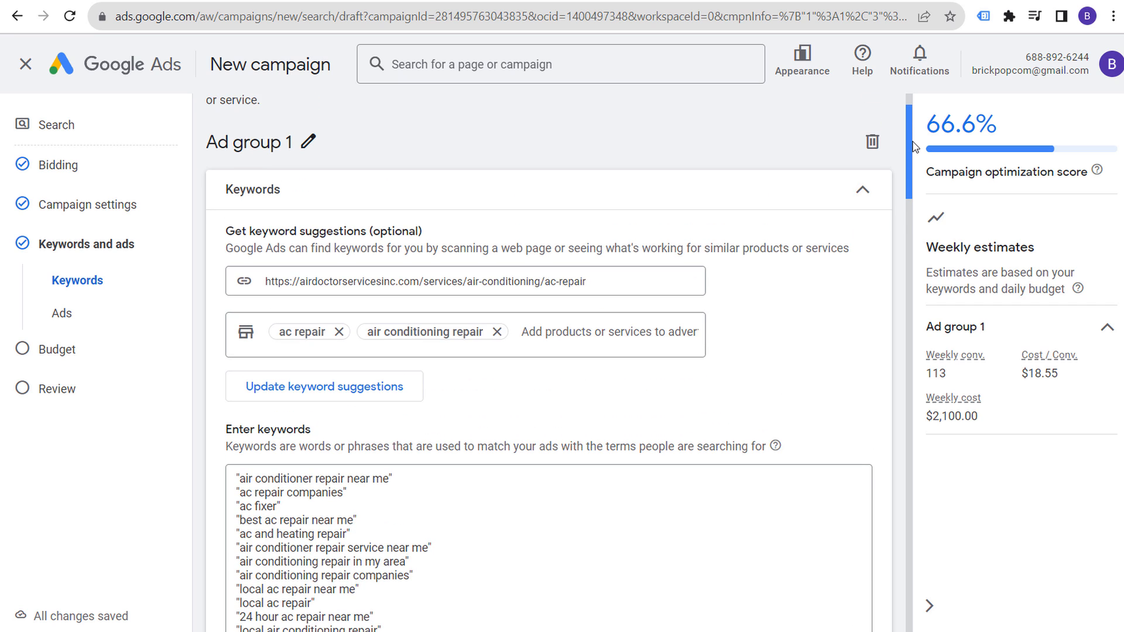
left_click(316, 142)
left_click_drag(328, 147, 209, 148)
type("AC Repair")
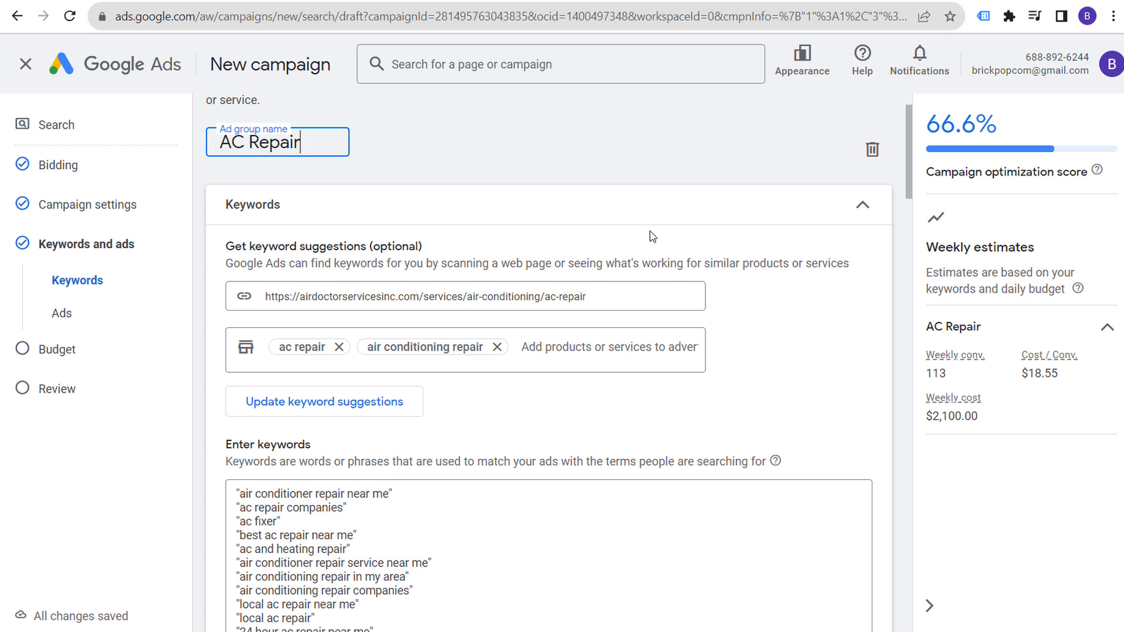
scroll(651, 236, "down", 9)
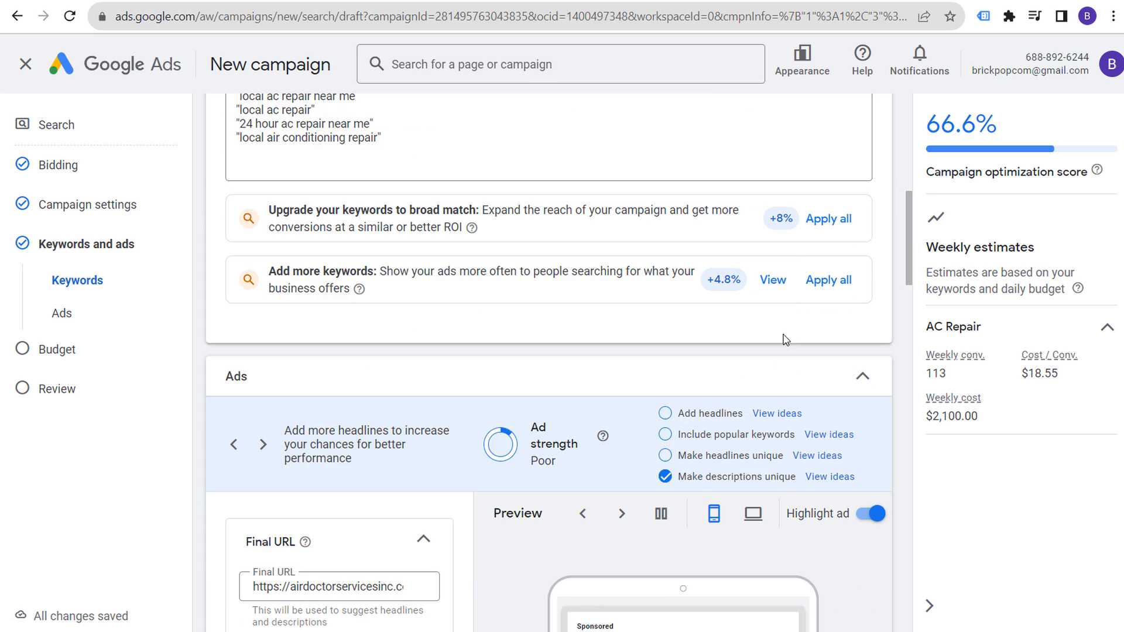
scroll(786, 340, "down", 7)
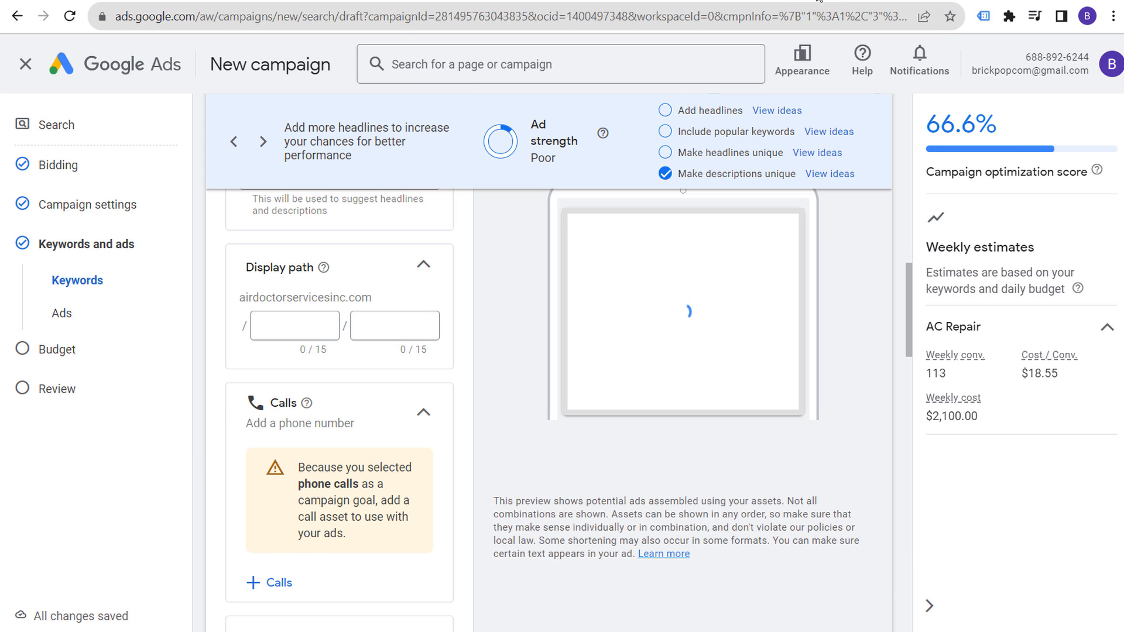
left_click(818, 1)
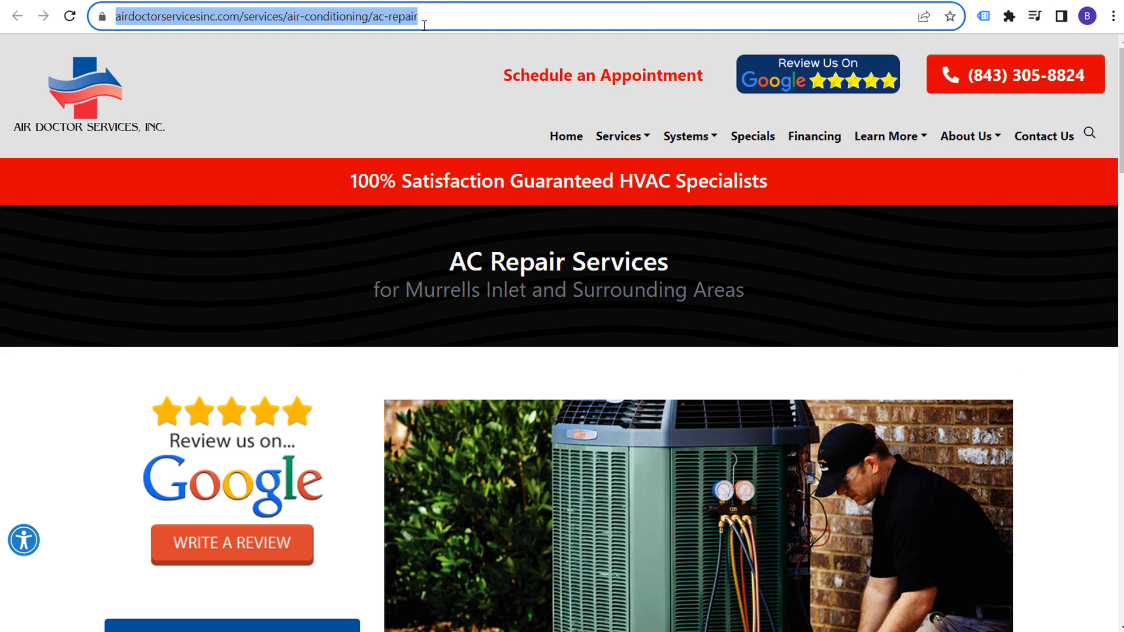
key("ctrl+shift+Tab")
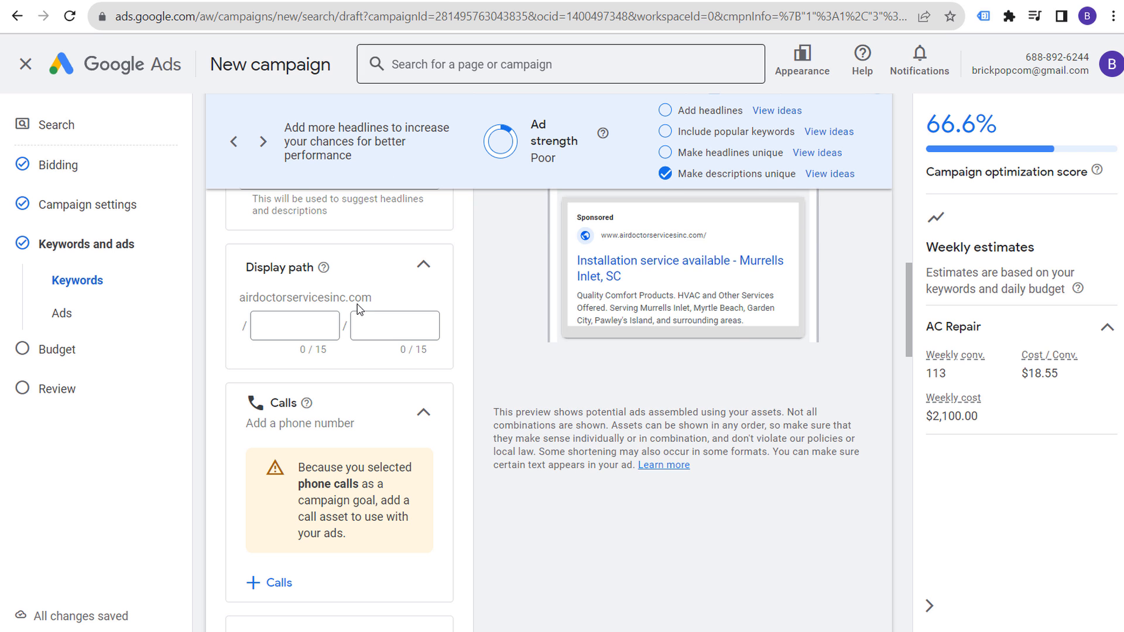
scroll(360, 309, "up", 3)
triple_click(312, 339)
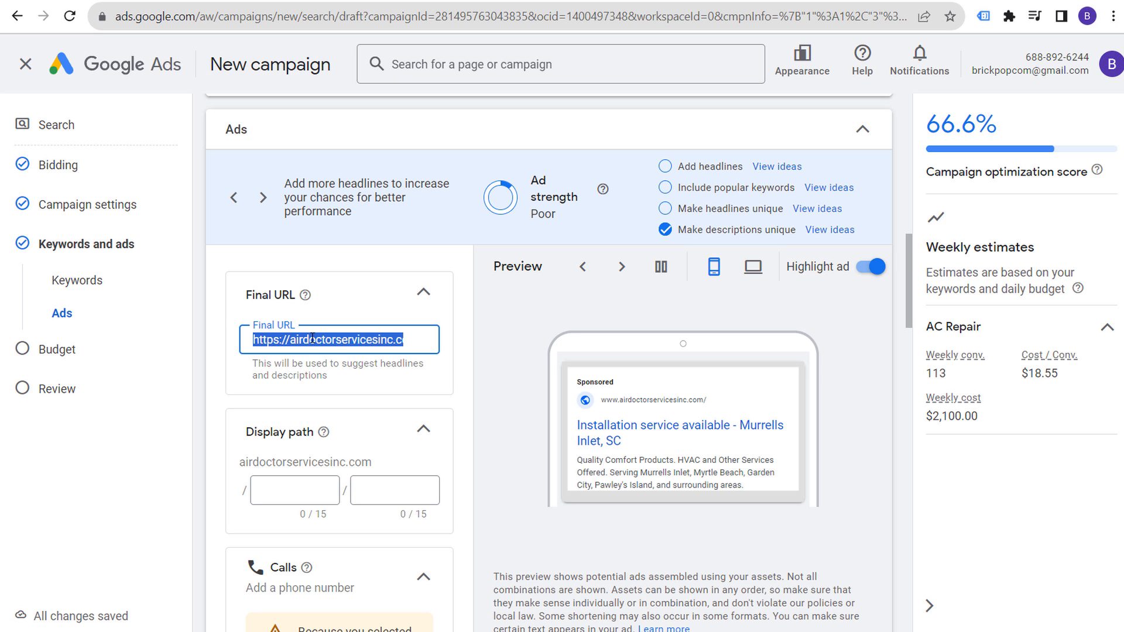
type("https://www.airdoctorservicesinc.com/services/air-conditioning/ac-repair")
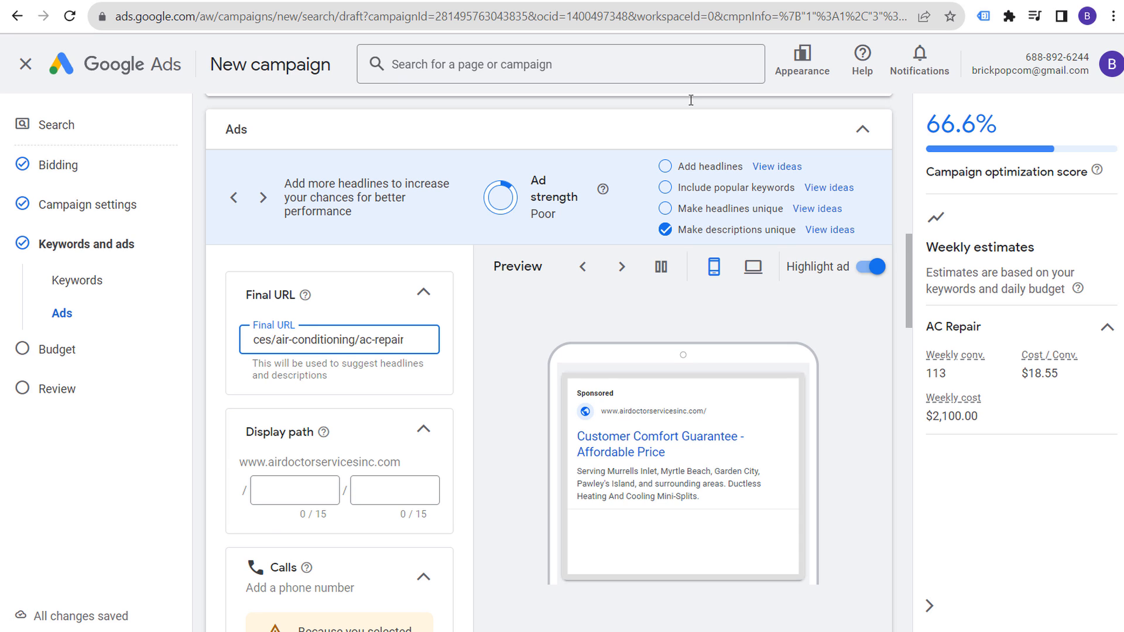
Step: Switch to the airdoctorservicesinc.com website and look through its AC Repair Services page
left_click(811, 5)
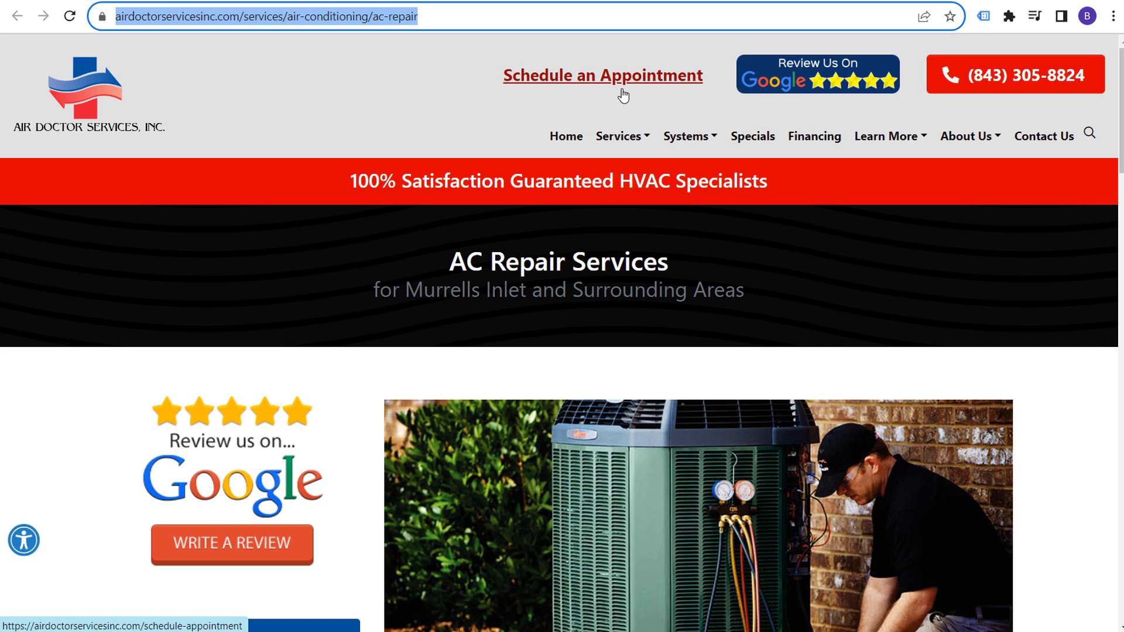
scroll(1015, 260, "down", 10)
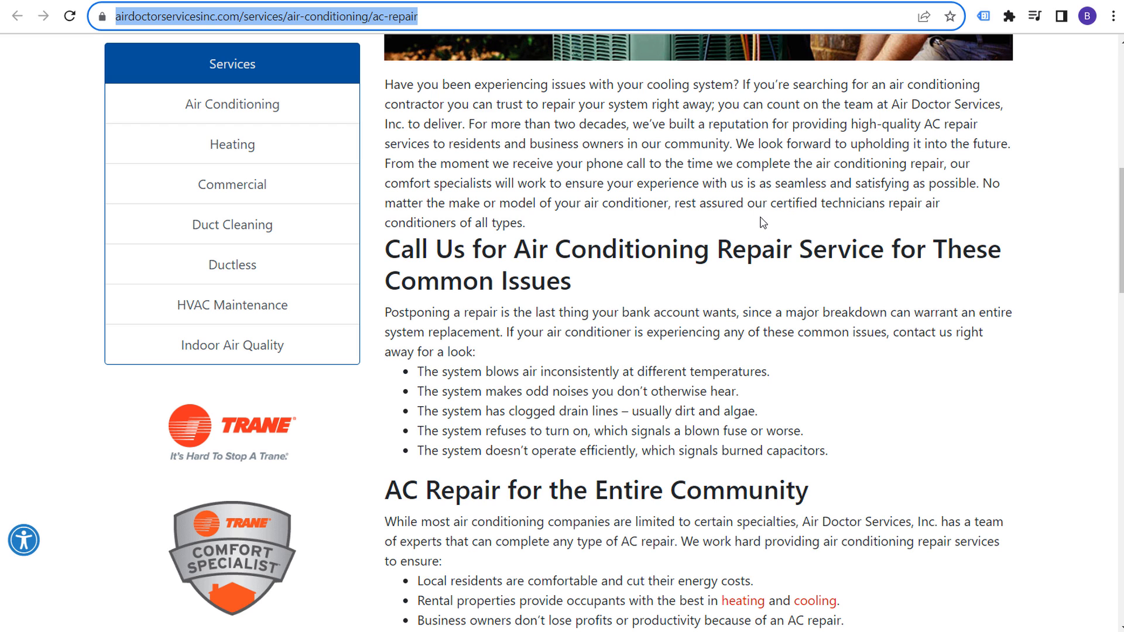
scroll(640, 403, "up", 10)
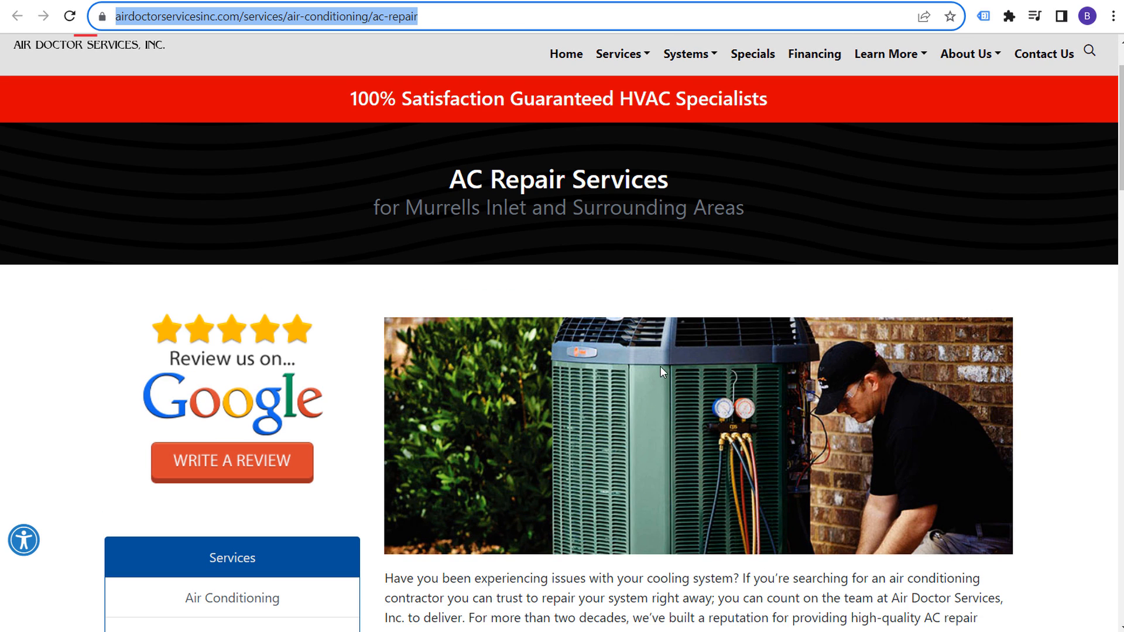
Step: Examine the AC Repair Services page down to its Contact Us form, including the guarantee points, repair text and header contact options
scroll(669, 289, "down", 20)
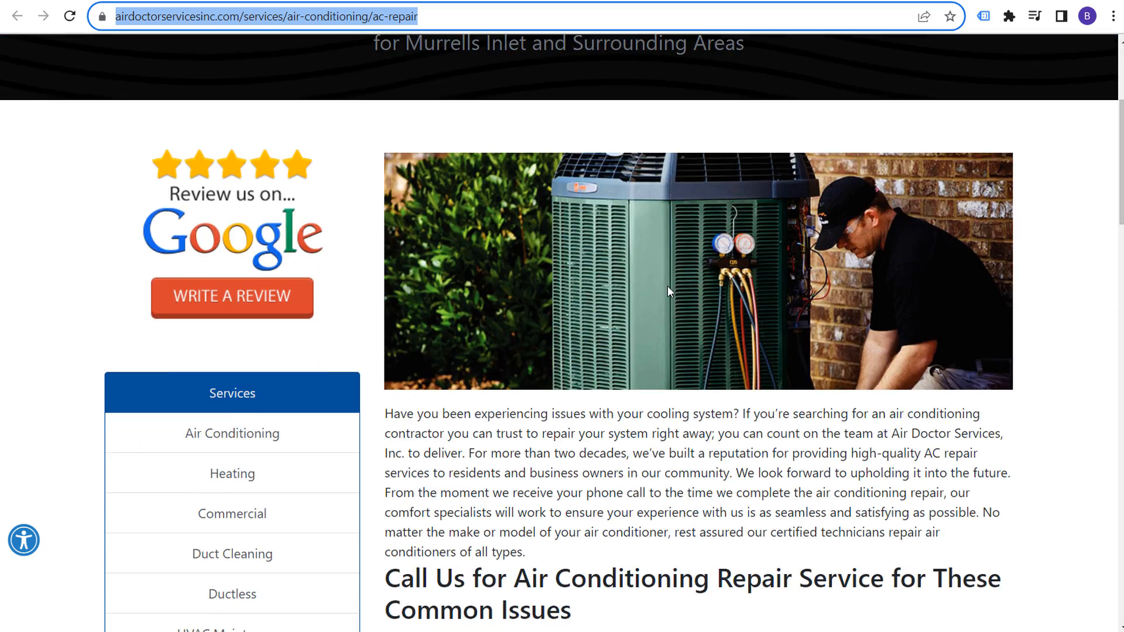
scroll(652, 294, "down", 4)
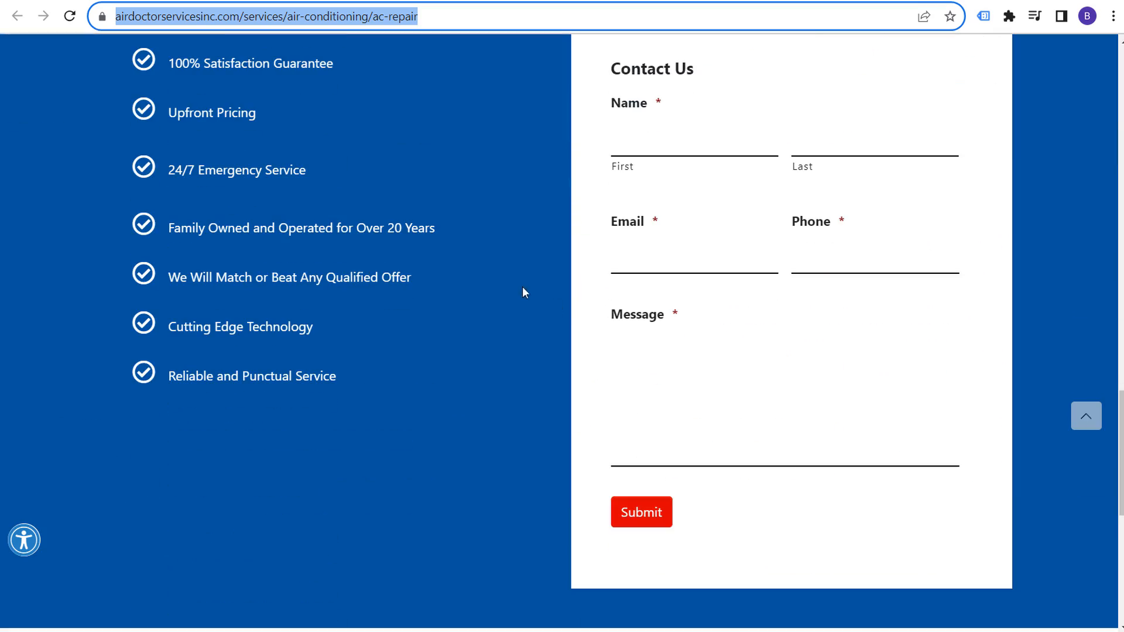
scroll(1103, 233, "up", 20)
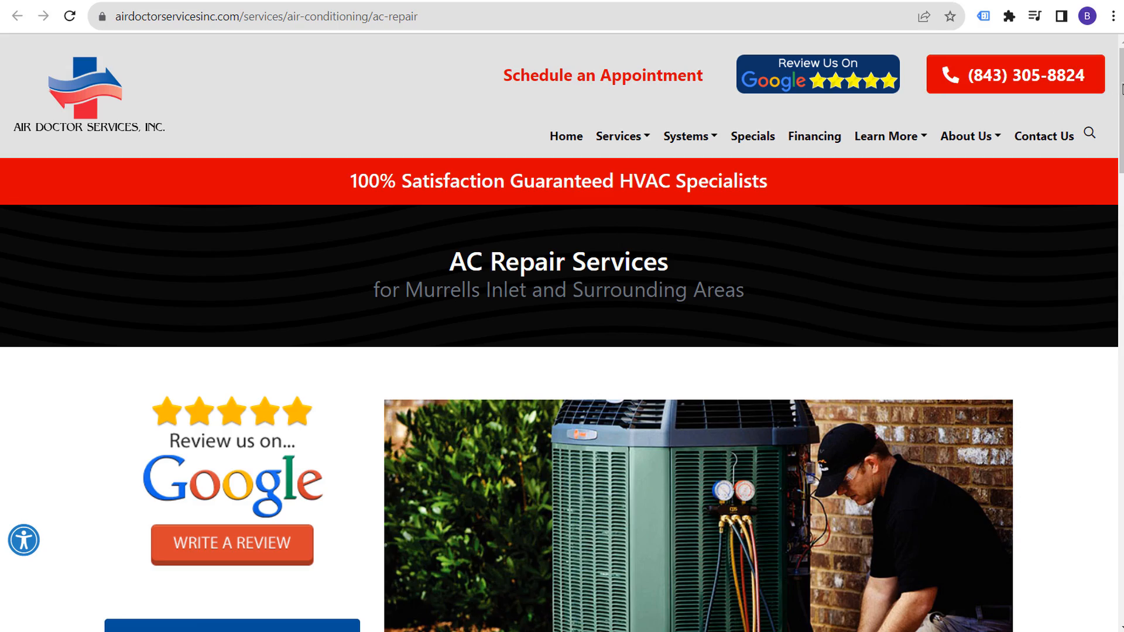
scroll(1112, 175, "down", 3)
left_click_drag(1117, 94, 1118, 64)
scroll(715, 294, "down", 6)
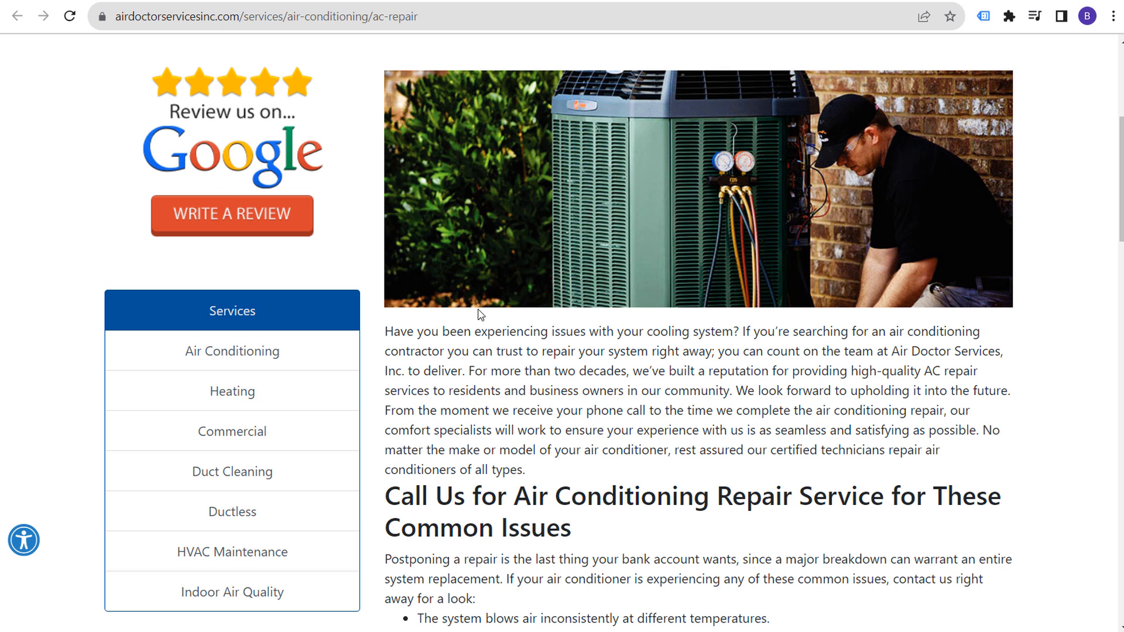
scroll(669, 317, "up", 4)
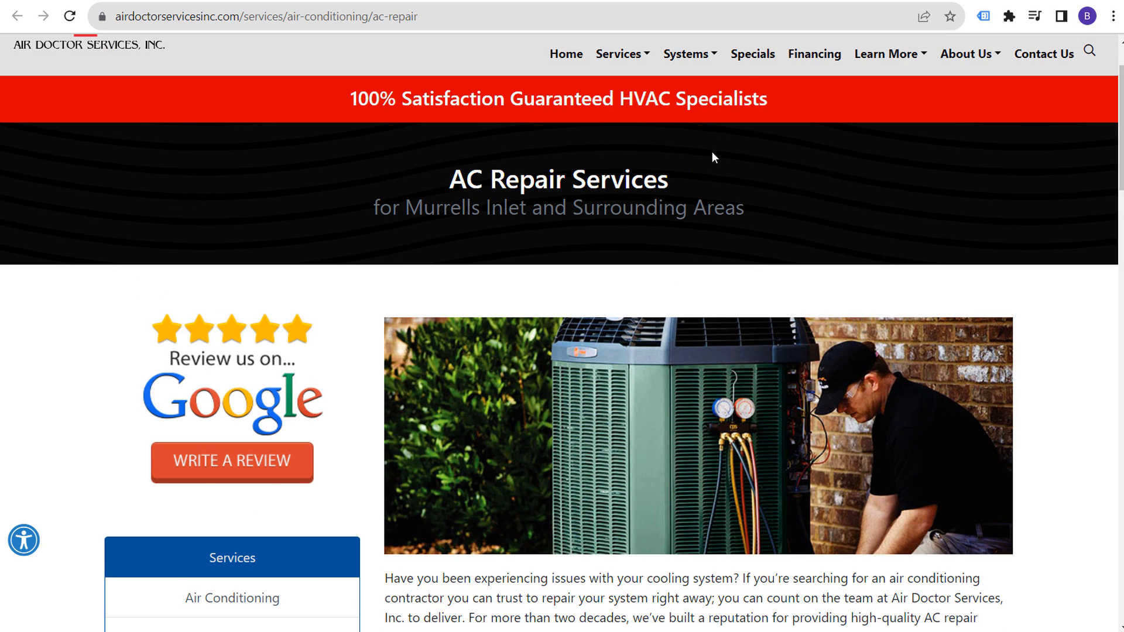
Step: Switch back to Google Ads and set the ad's display path to ac and repair
left_click(448, 0)
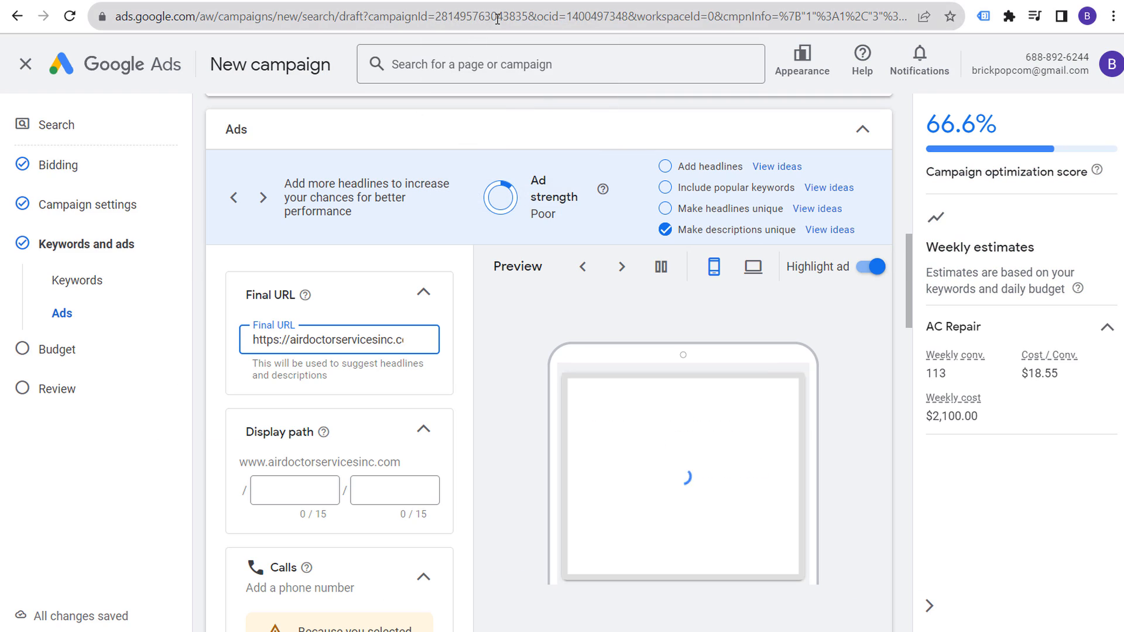
scroll(458, 369, "down", 9)
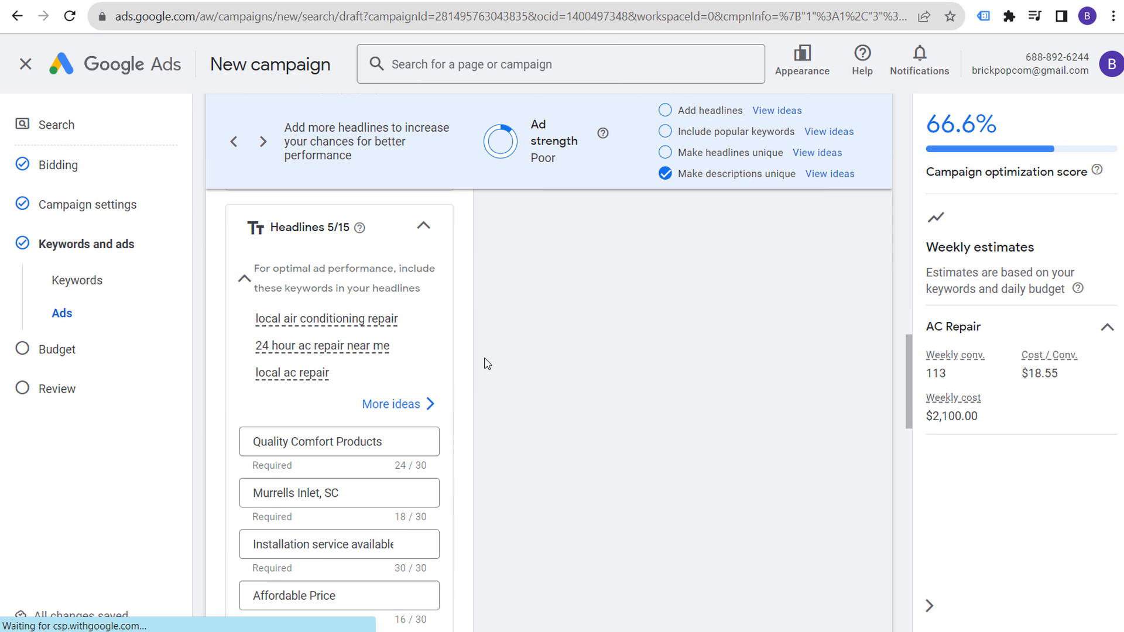
scroll(513, 402, "up", 3)
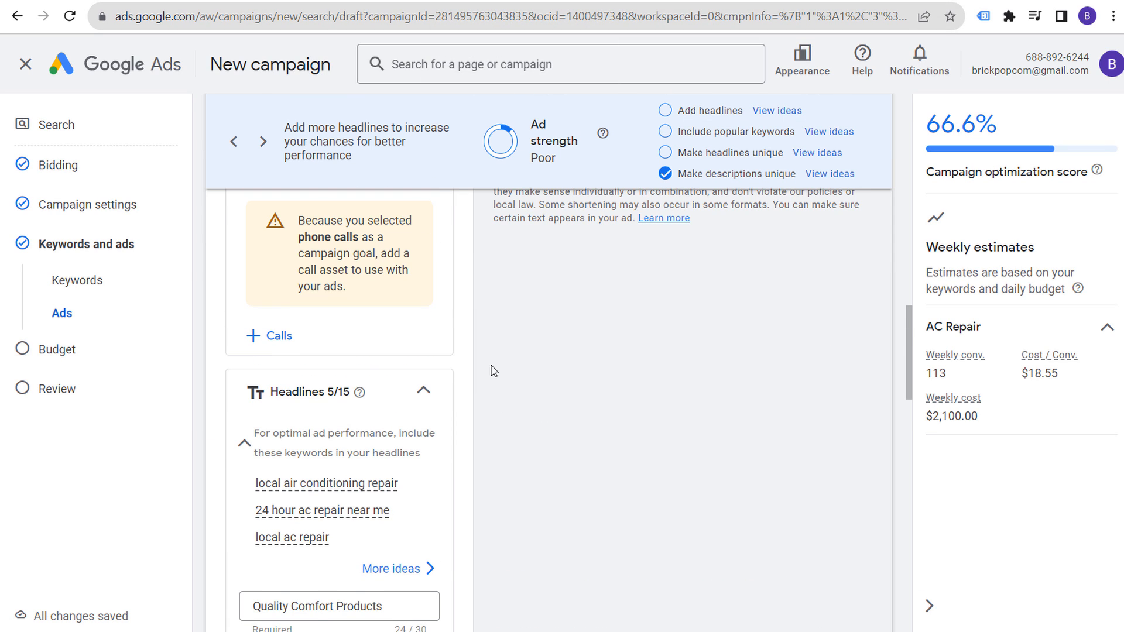
scroll(492, 370, "up", 3)
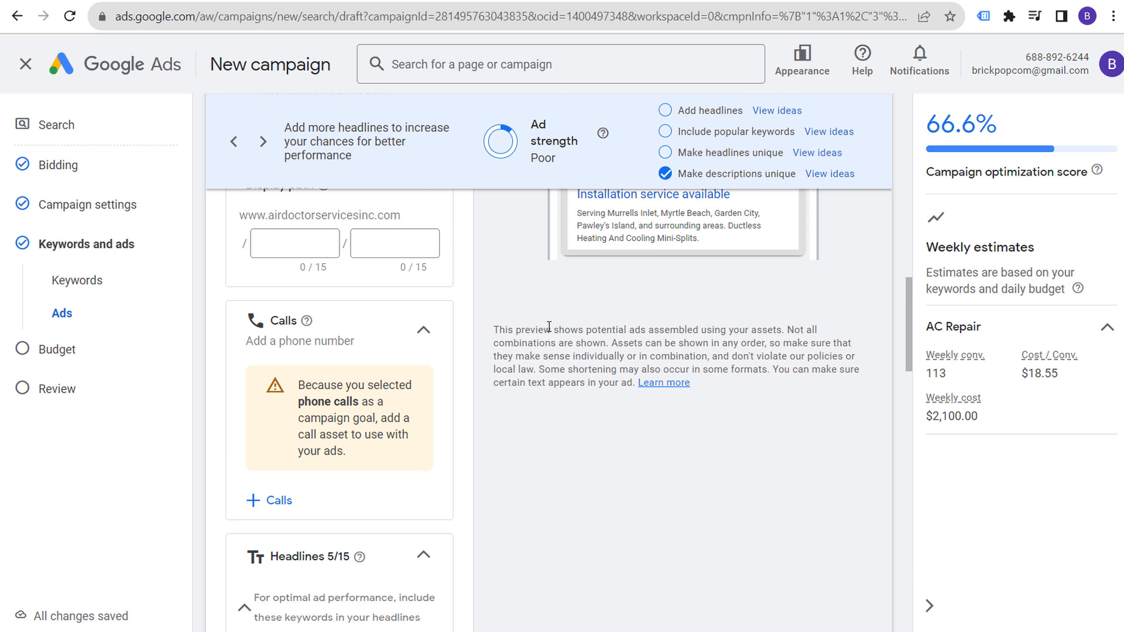
left_click(296, 249)
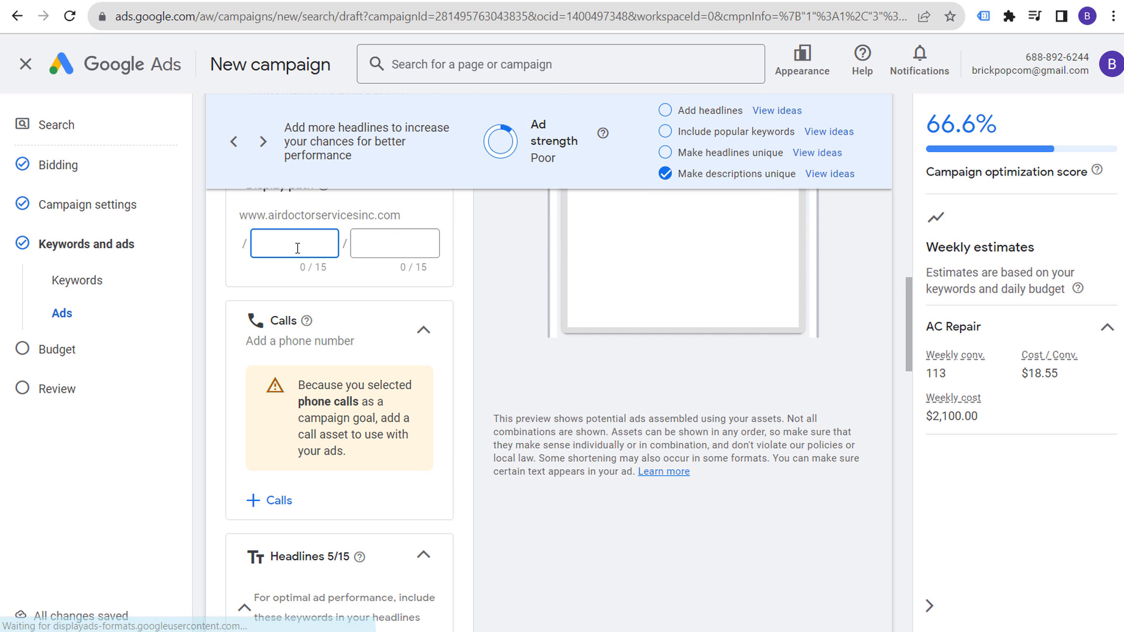
type("ac")
left_click(405, 245)
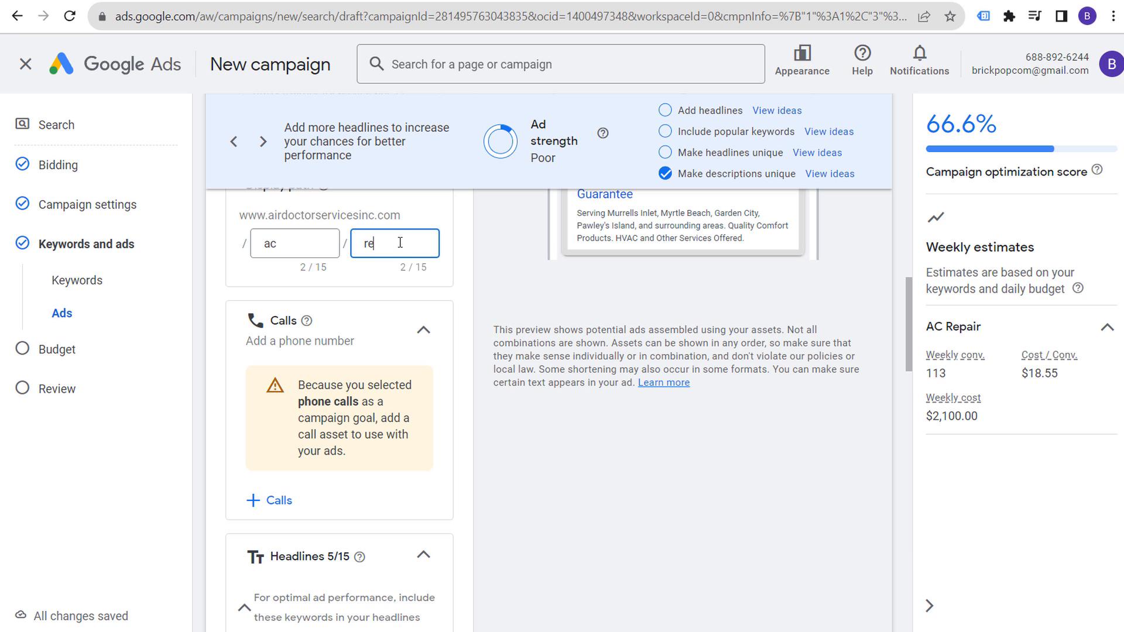
type("repair")
Step: Switch to the Google results for air doctor services, review the sponsored ad, and copy "Air Conditioning Services Done Right Including AC Repair and Installation."
scroll(459, 414, "down", 2)
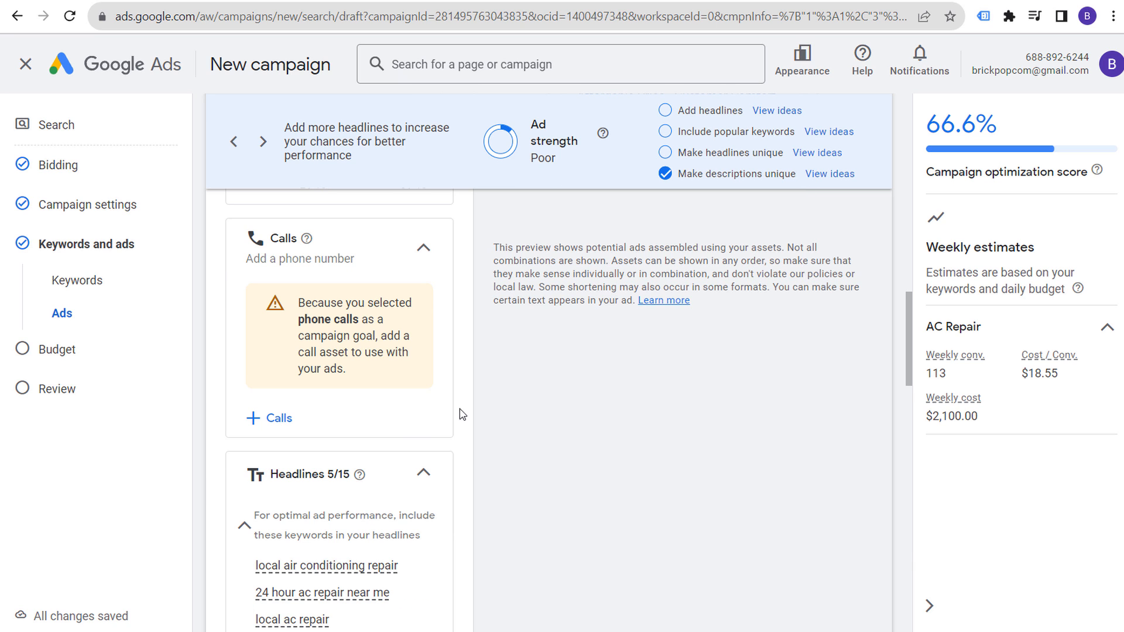
left_click(709, 138)
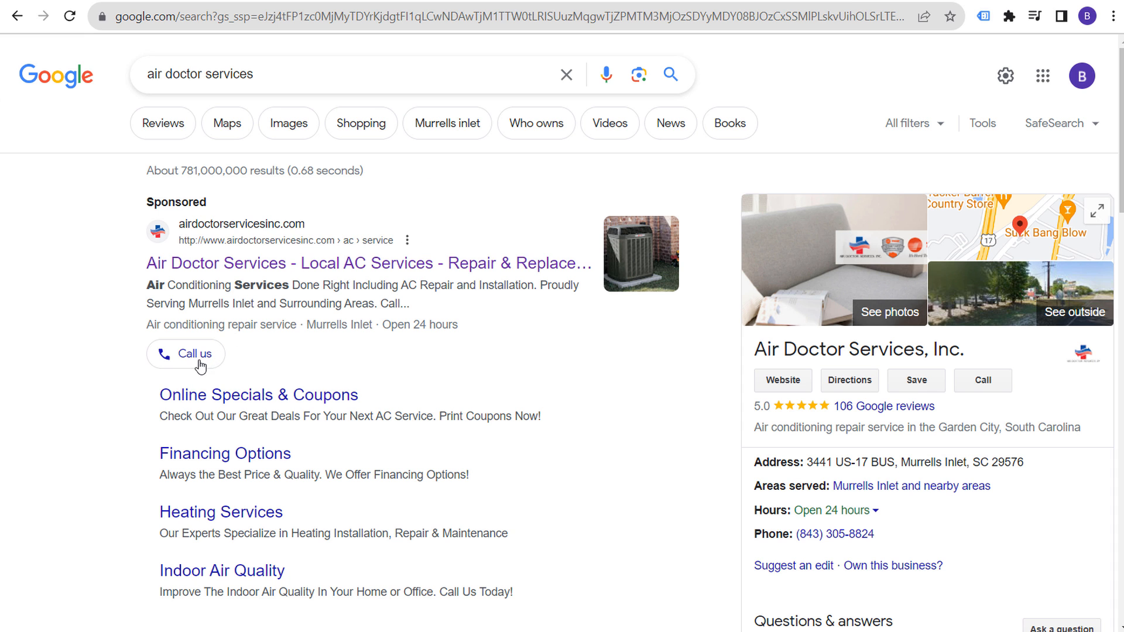
scroll(293, 386, "down", 4)
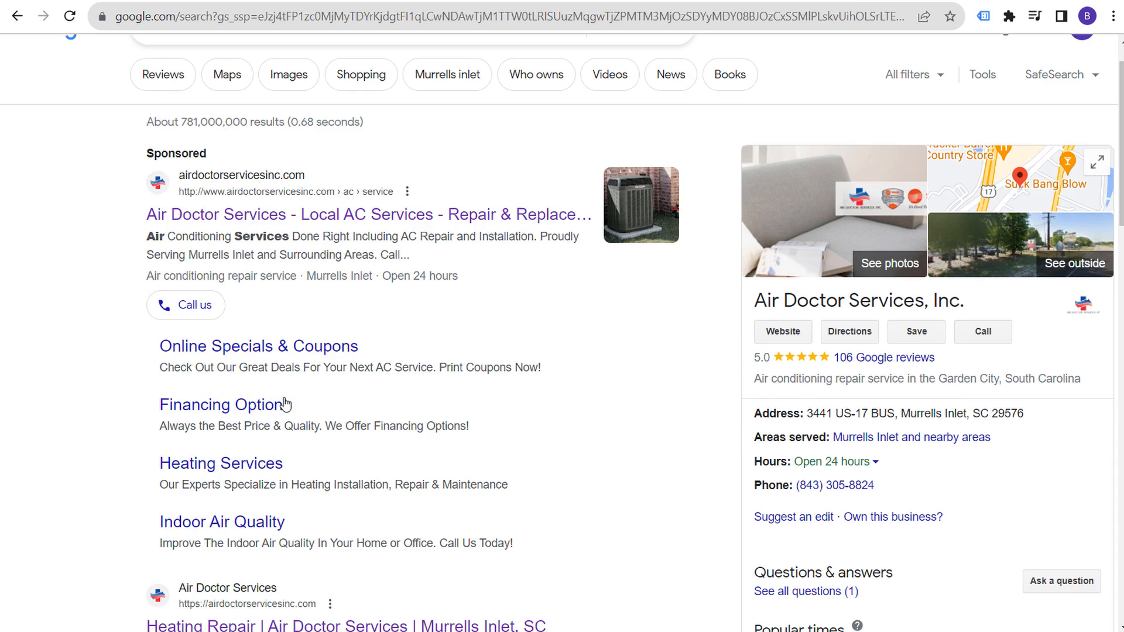
scroll(263, 234, "up", 4)
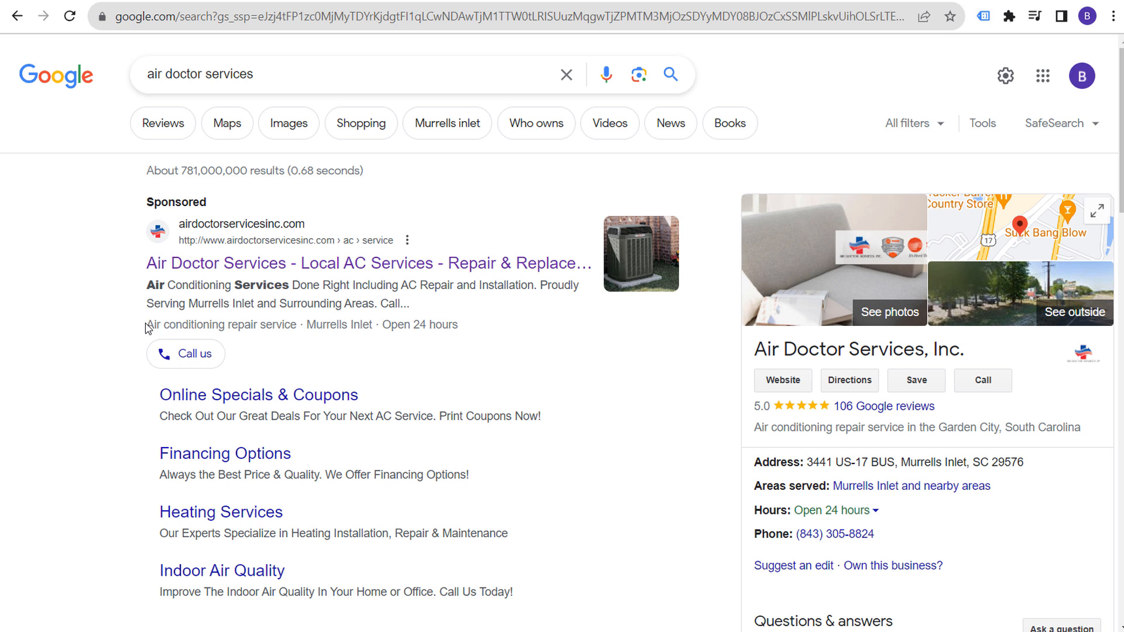
left_click_drag(145, 323, 265, 321)
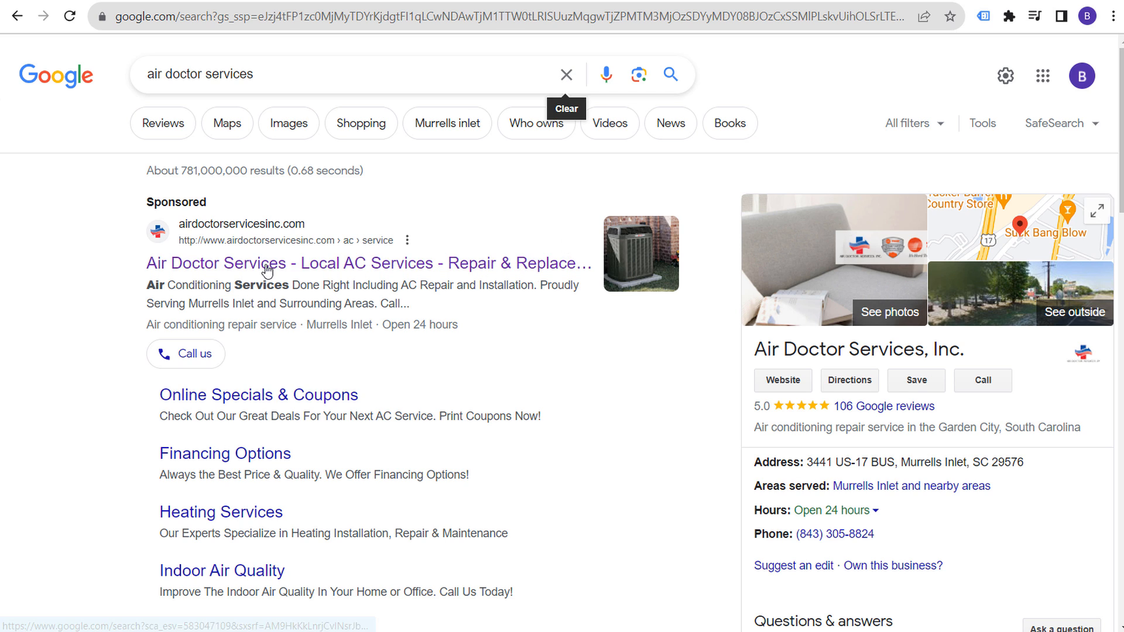
left_click_drag(147, 285, 540, 286)
key("ctrl+c")
Step: Return to Google Ads and add the first existing call asset to the campaign
left_click(444, 1)
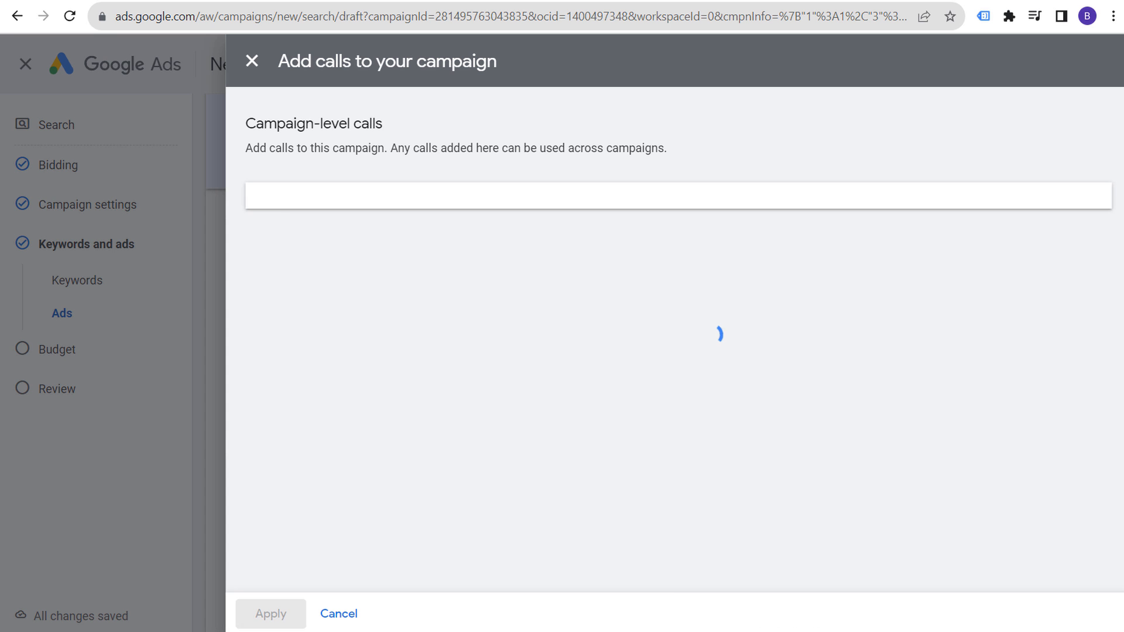
left_click(287, 299)
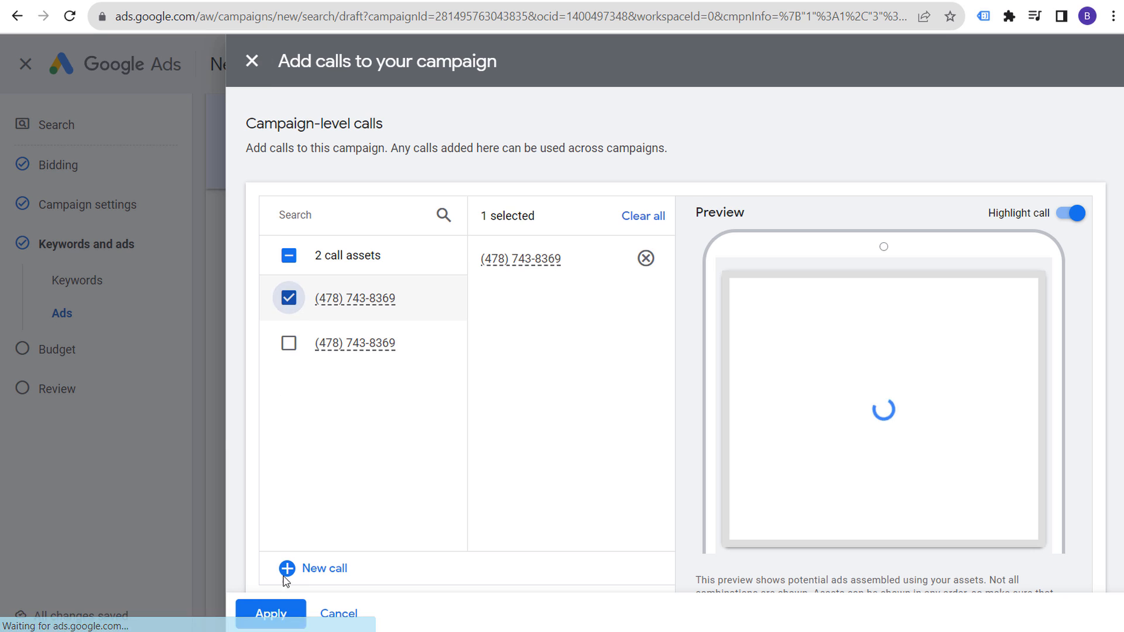
left_click(269, 614)
Step: Replace the ad's first description with the copied "Air Conditioning Services Done Right Including AC Repair and Installation."
scroll(512, 316, "down", 7)
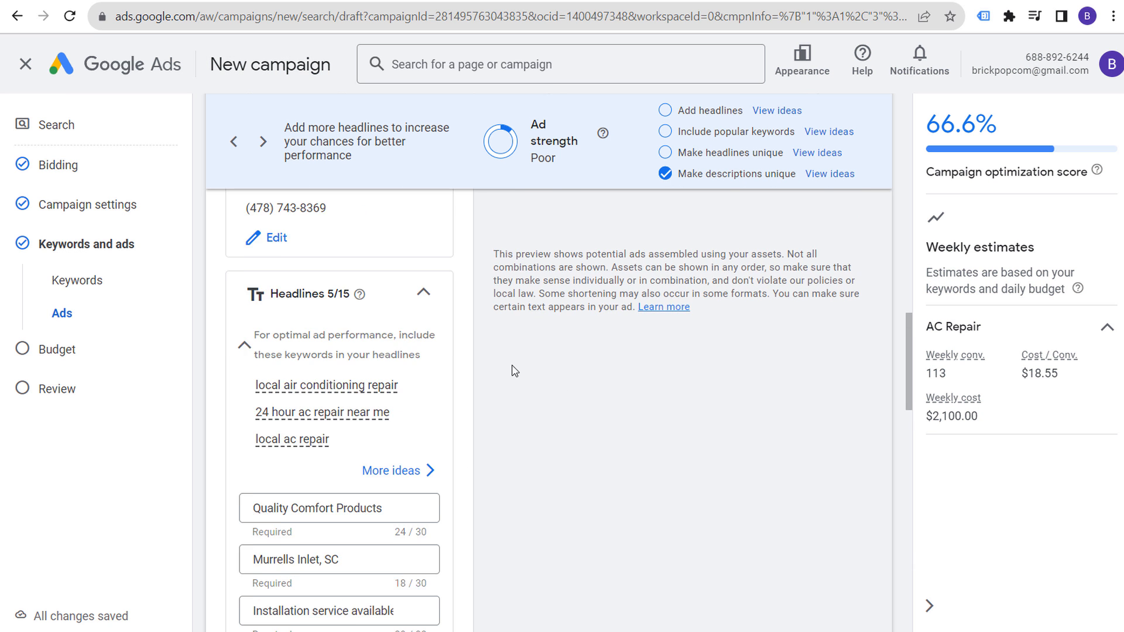
scroll(508, 336, "down", 10)
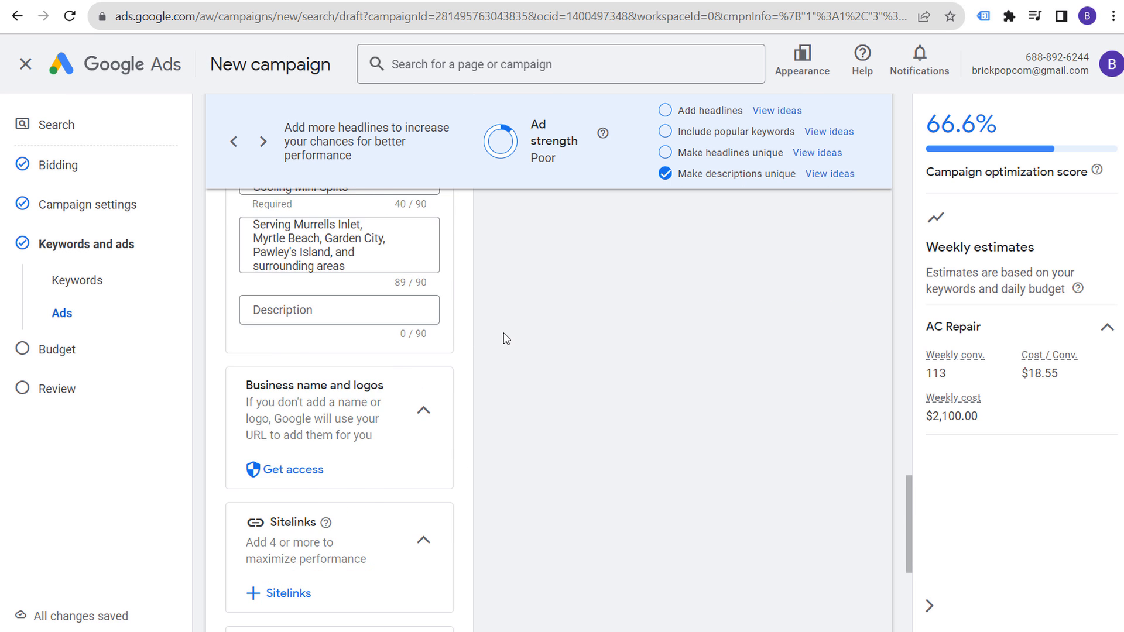
scroll(507, 334, "up", 3)
left_click(277, 279)
key("ctrl+a")
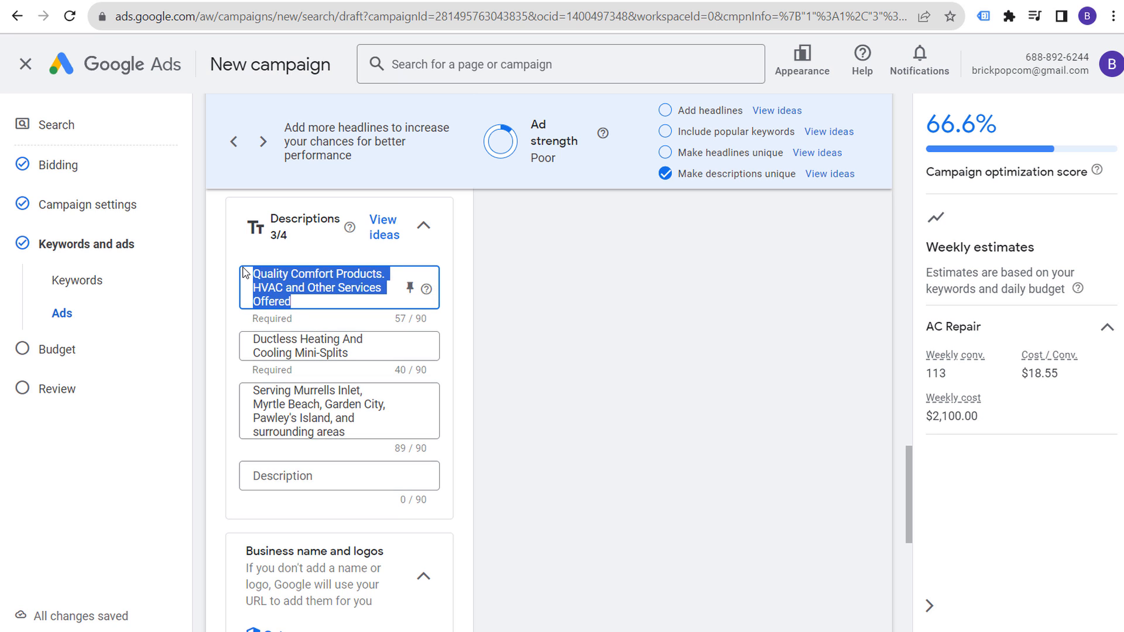
key("ctrl+v")
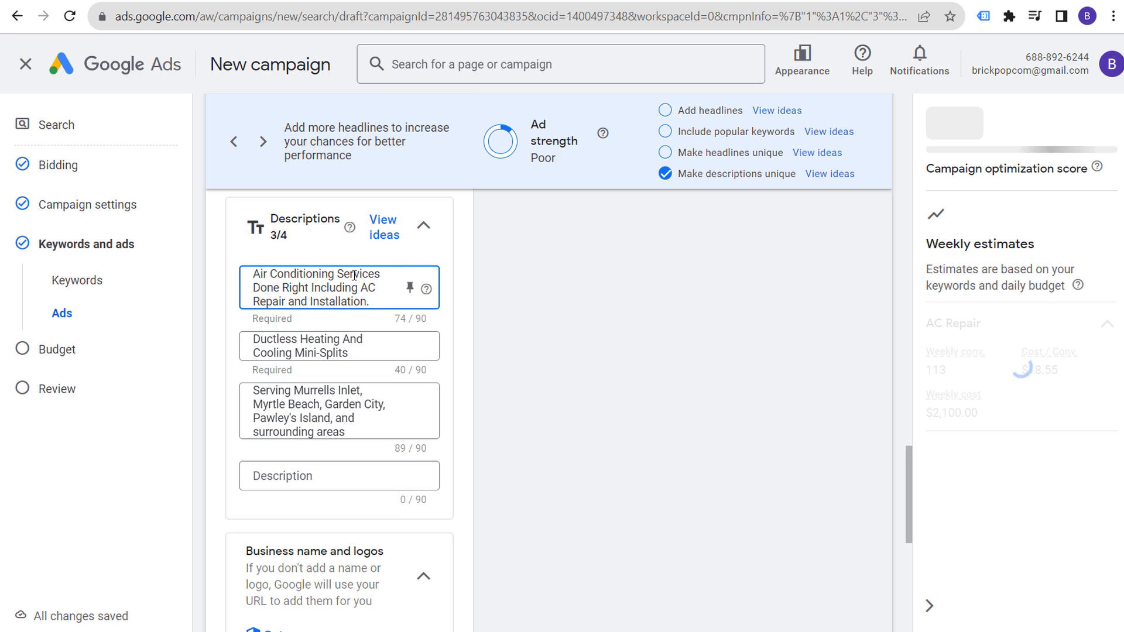
Step: Replace the second description with "Proudly Serving Murrells Inlet and Surrounding Areas." from the company's sponsored ad in the Google results
key("ctrl+Tab")
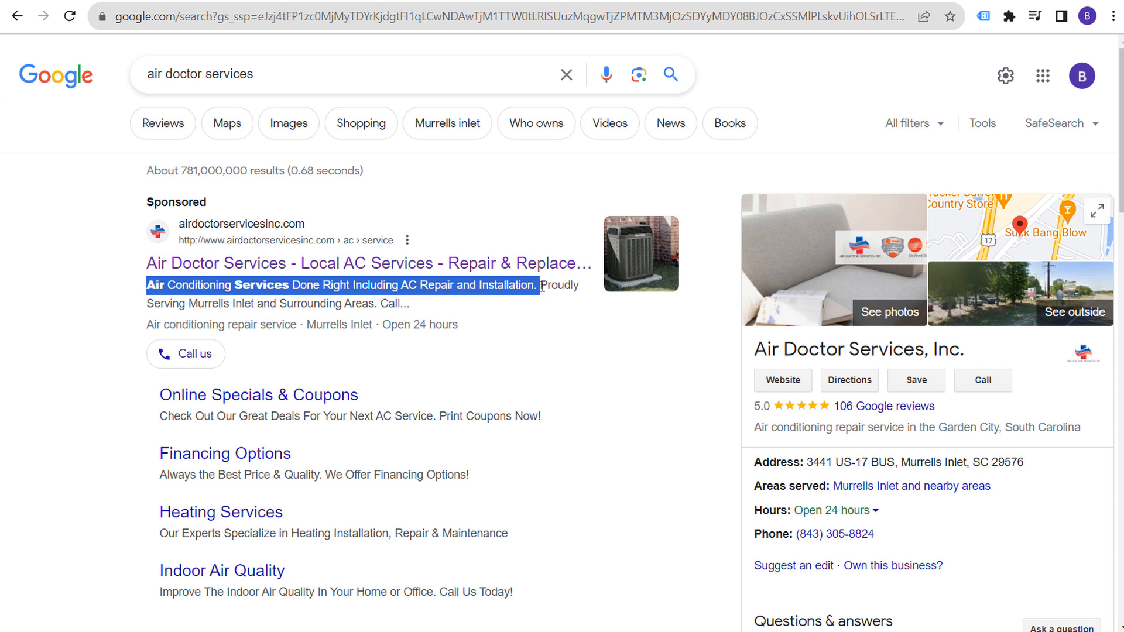
left_click_drag(377, 303, 558, 285)
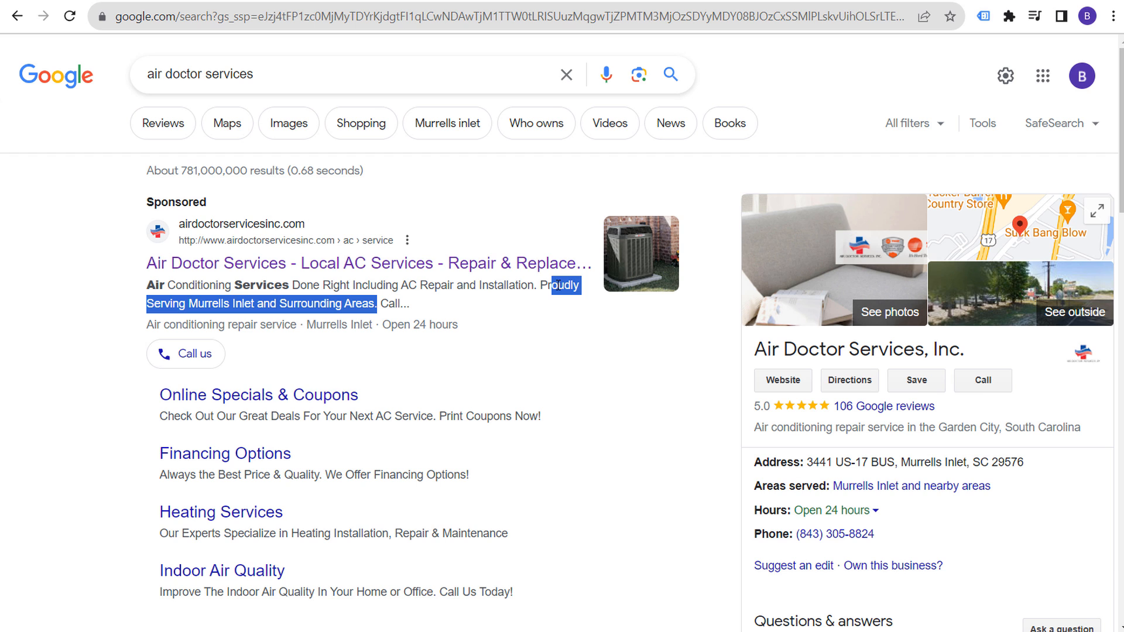
left_click(456, 1)
triple_click(300, 354)
type("Proudly Serving Murrells Inlet and Surrounding Areas.")
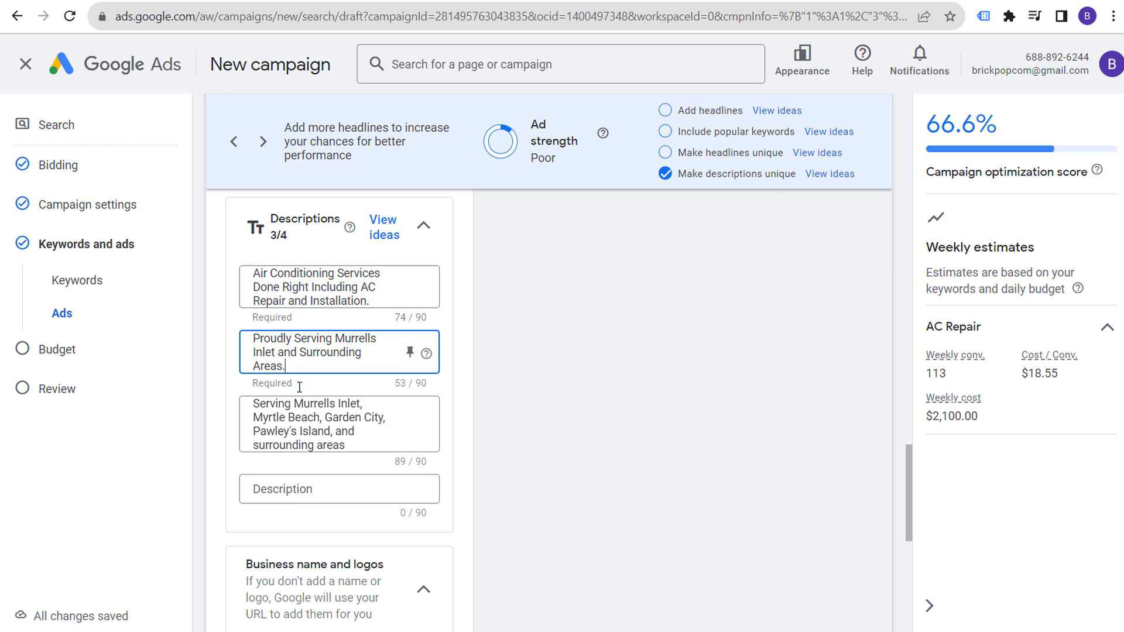
Step: End the third description with a period and fill the fourth with "We Work Hard Providing The Best Air Conditioning Repair Services and Maintenance."
left_click(358, 448)
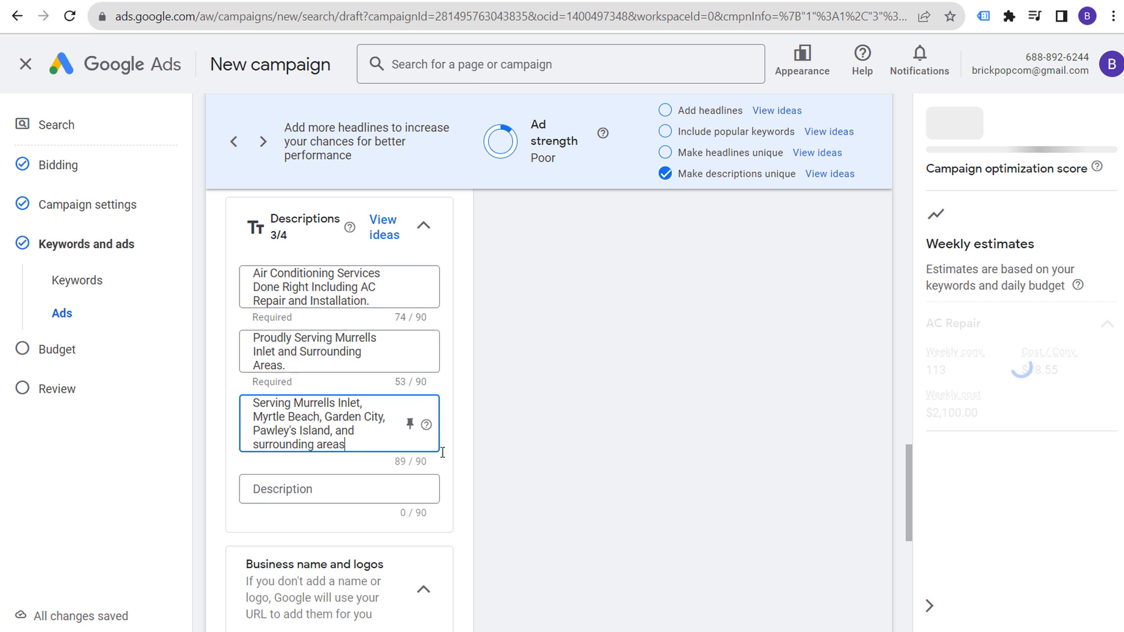
left_click(310, 499)
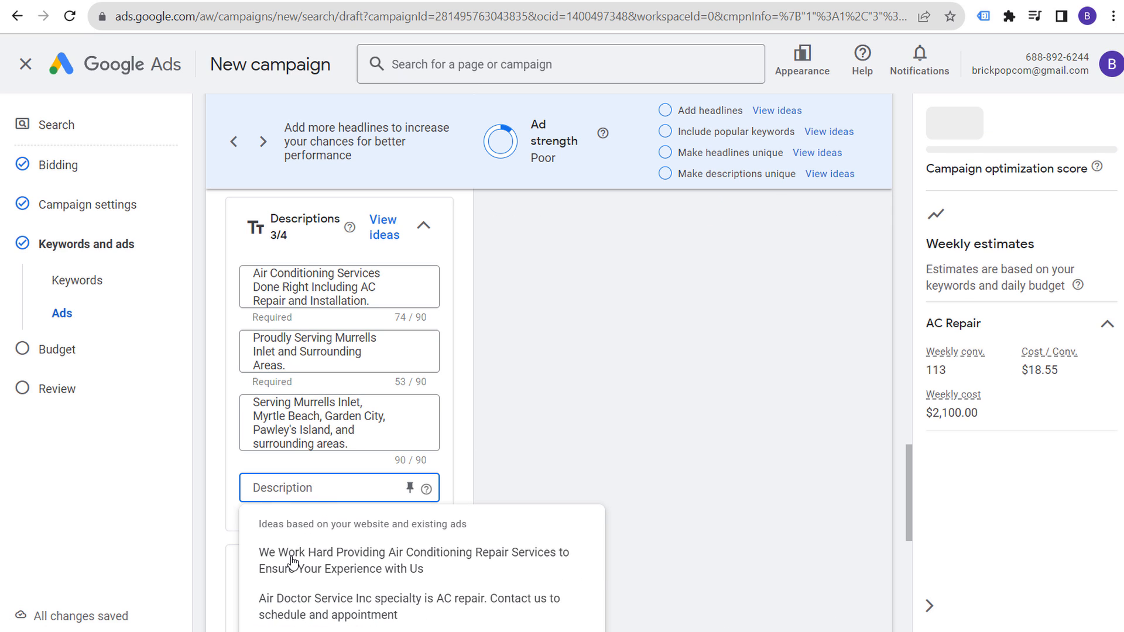
left_click(293, 561)
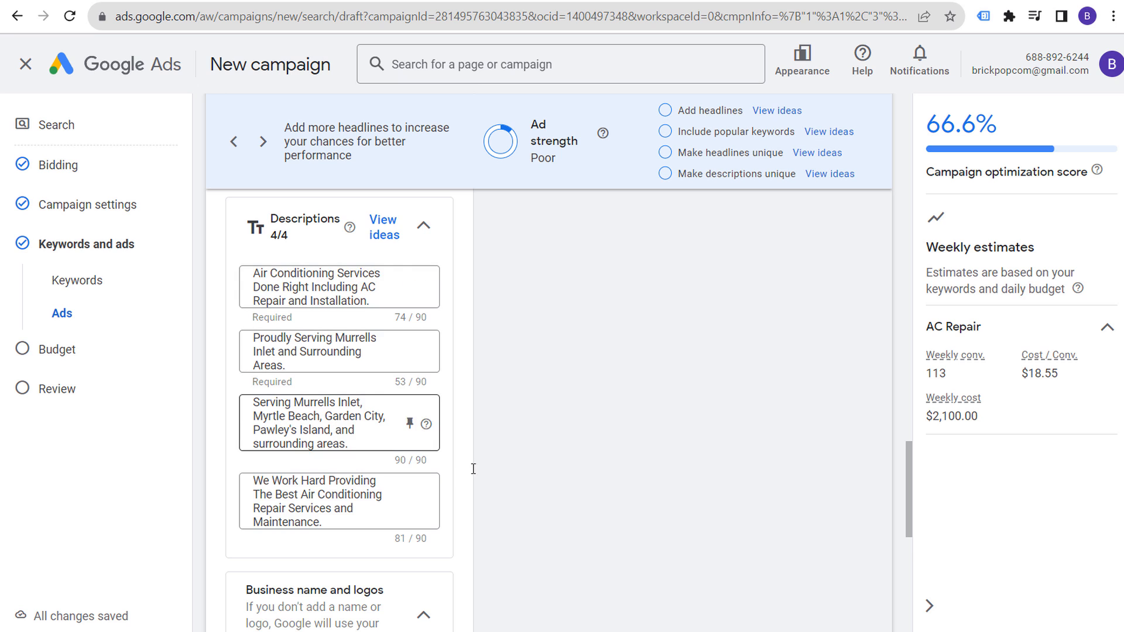
Step: Show the headline suggestions for the ad and clear the first headline, "Quality Comfort Products"
scroll(508, 455, "up", 10)
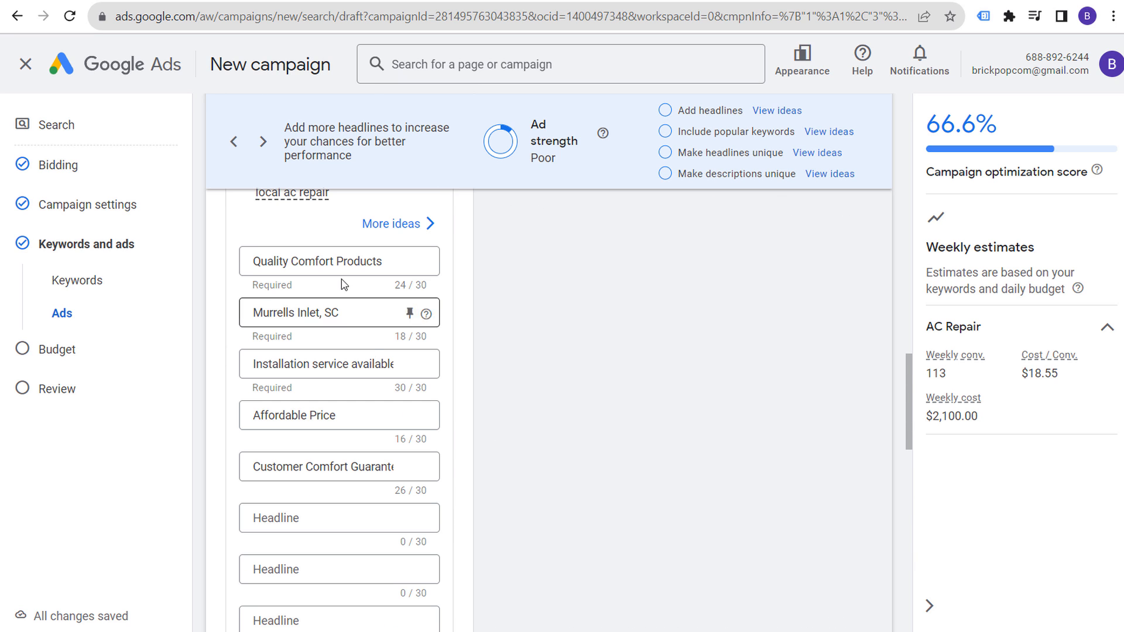
left_click(775, 111)
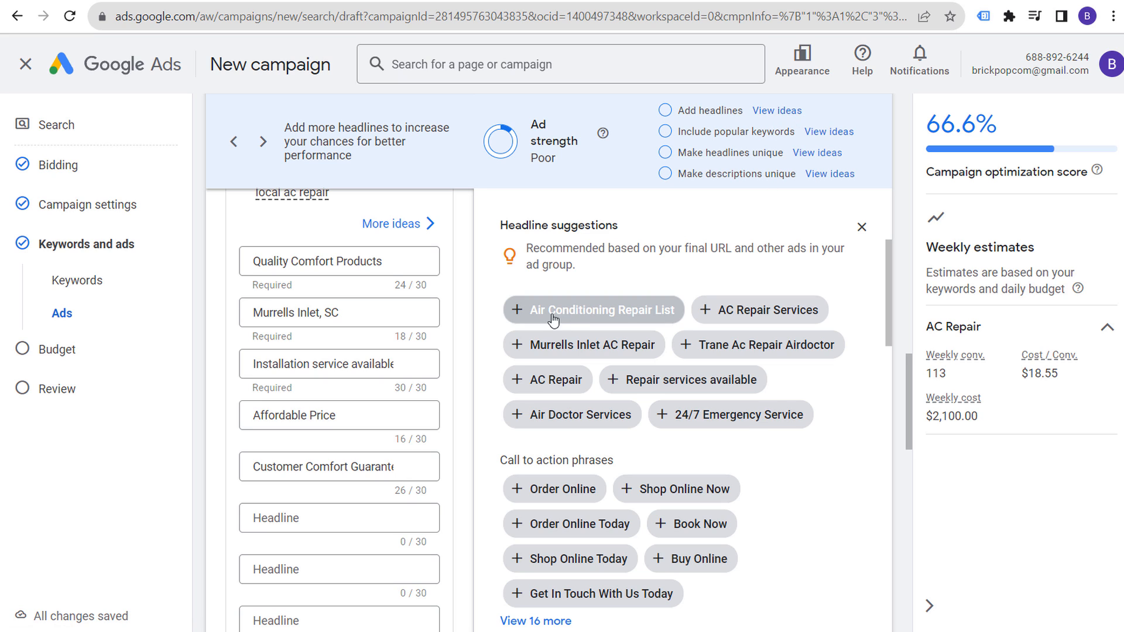
left_click_drag(385, 261, 233, 259)
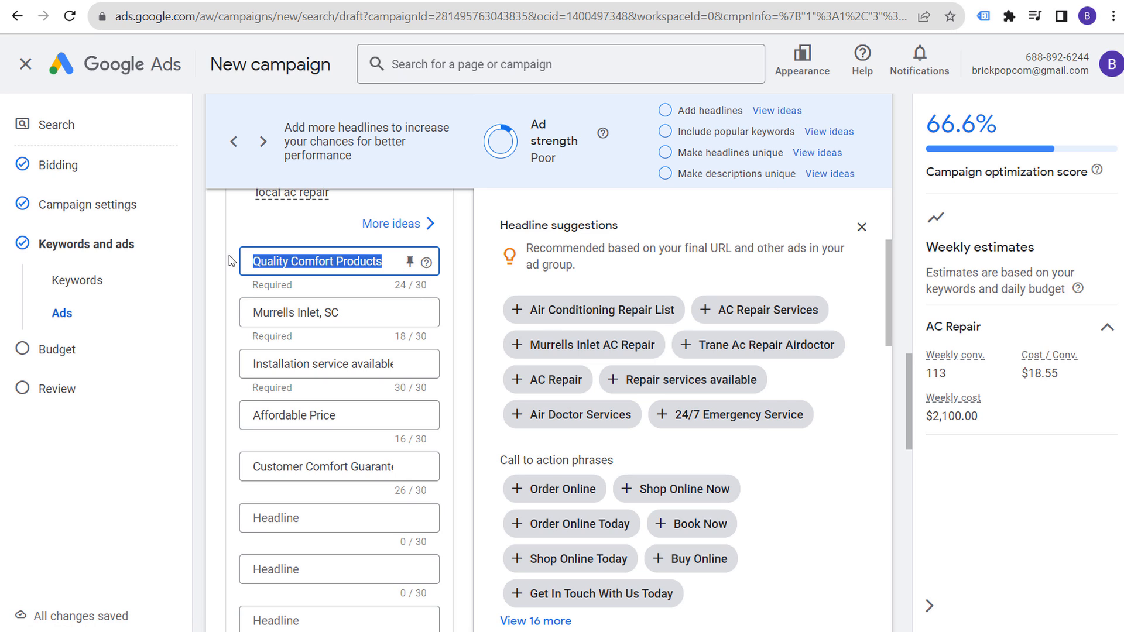
key("BackSpace")
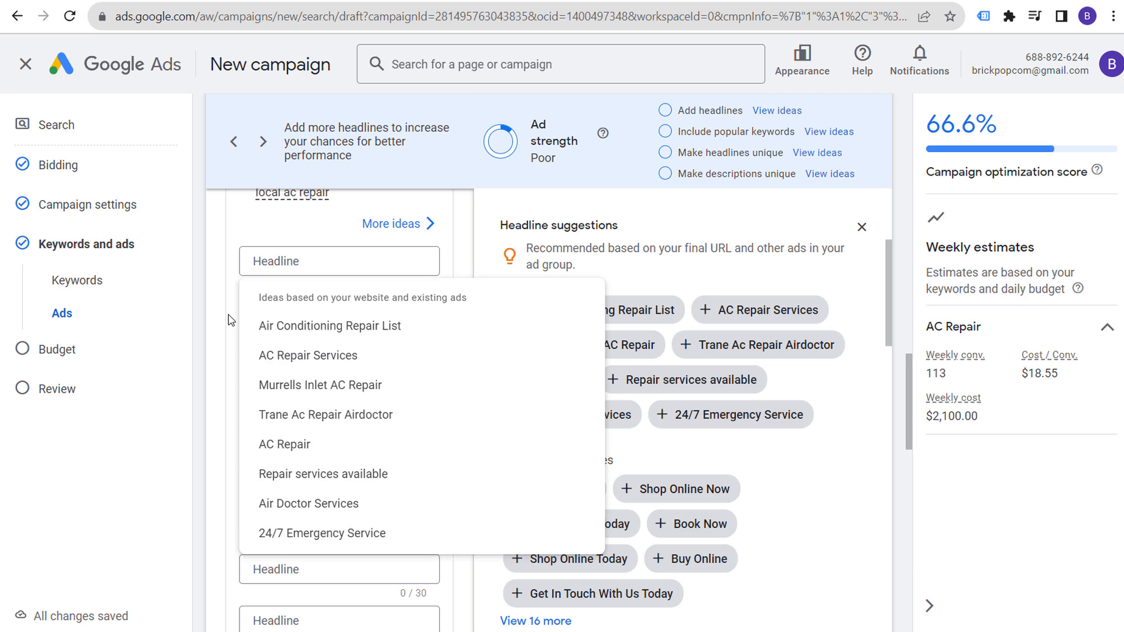
Step: Capitalize the second and third words of the third headline so it reads "Installation Service Available"
left_click_drag(233, 313, 386, 313)
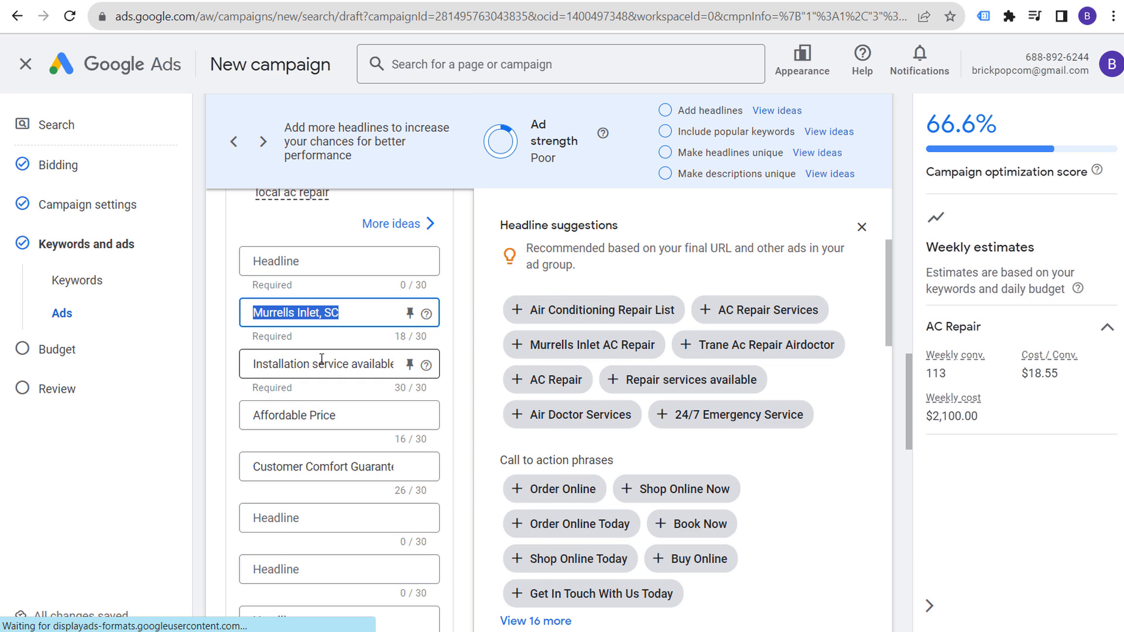
left_click(273, 361)
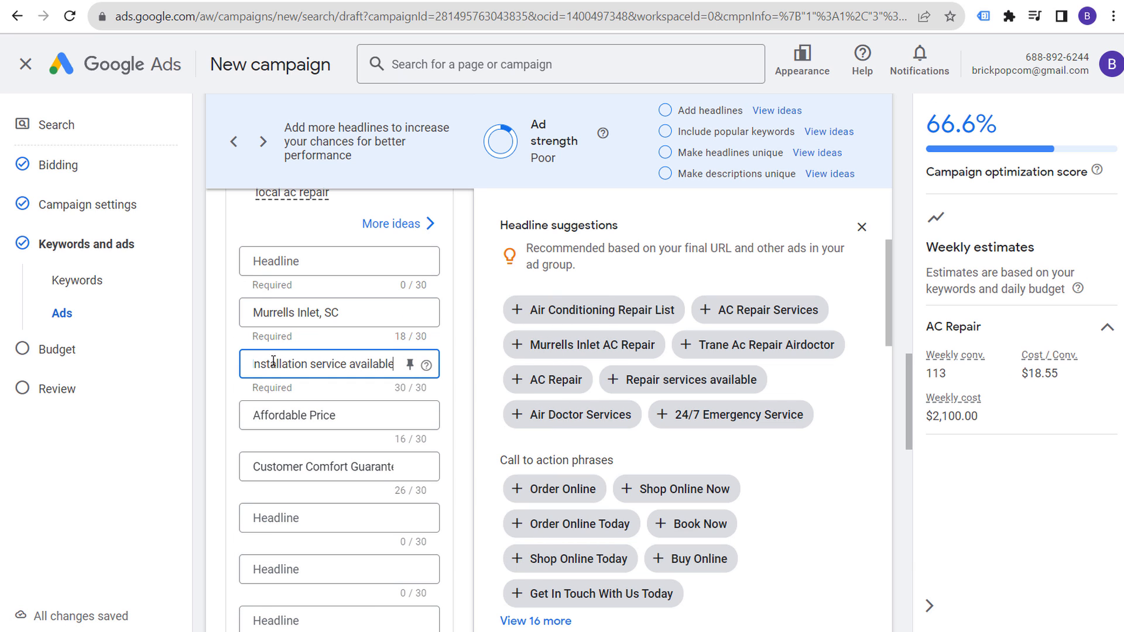
left_click(326, 366)
key("BackSpace")
type("S")
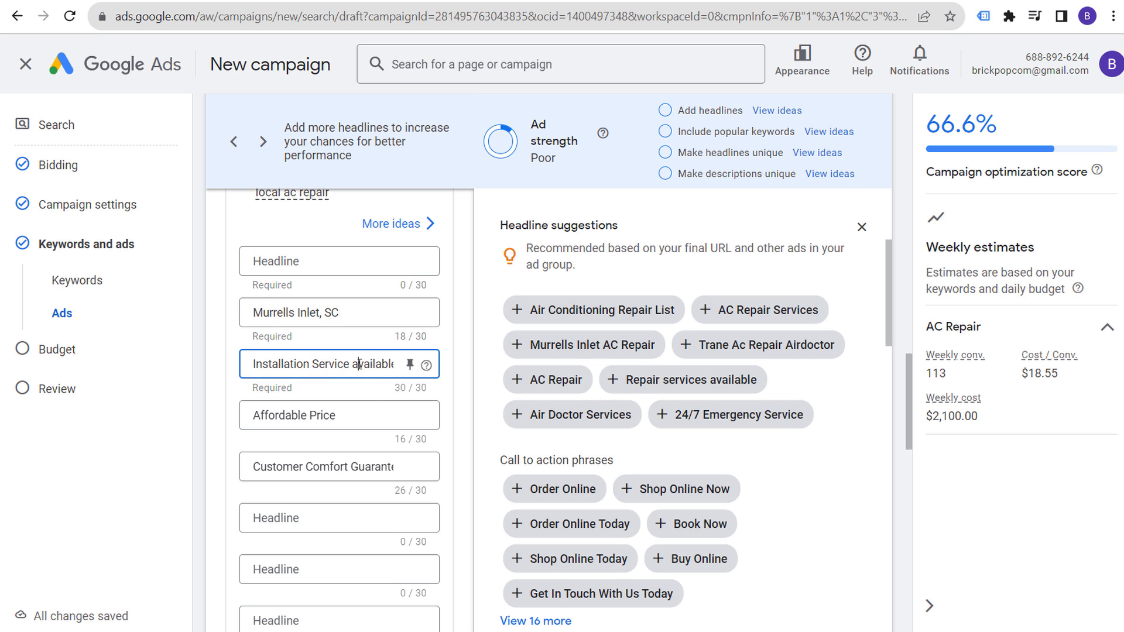
key("BackSpace")
type("A")
Step: Fill the empty first headline with the suggestion "AC Repair Services" and add the suggested headlines "AC Repair" and "Air Doctor Services"
left_click(314, 269)
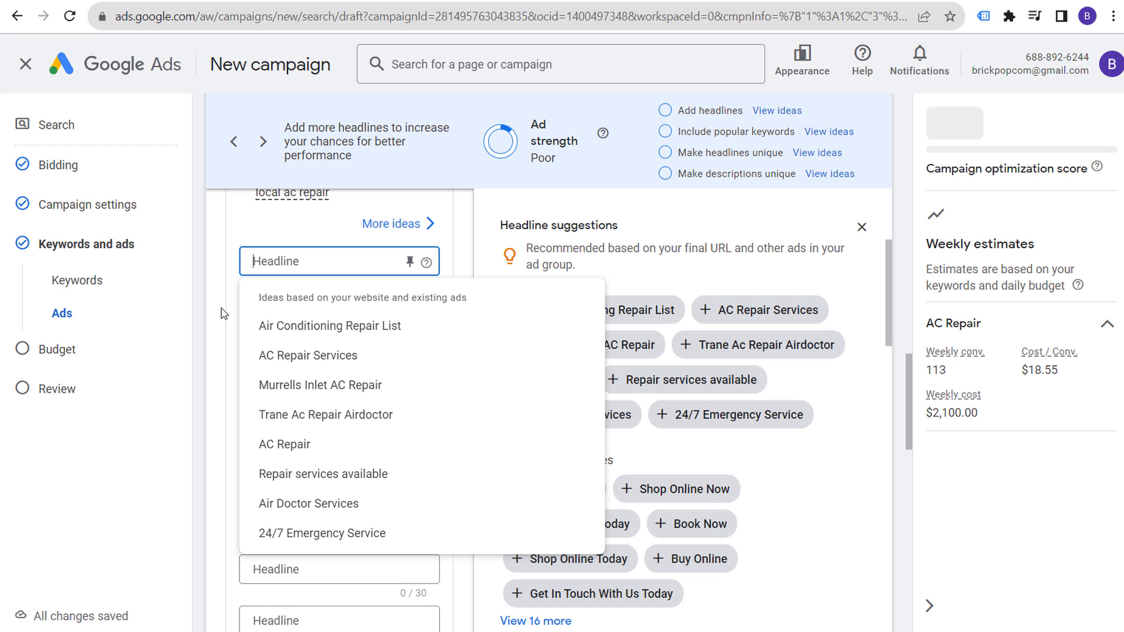
left_click(686, 245)
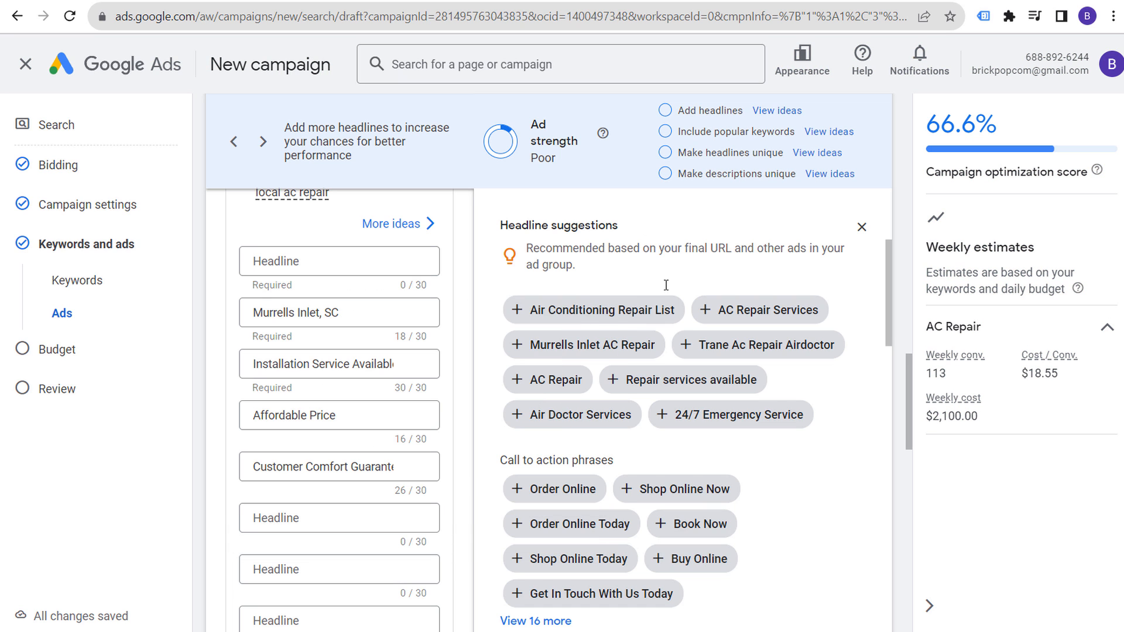
left_click(755, 310)
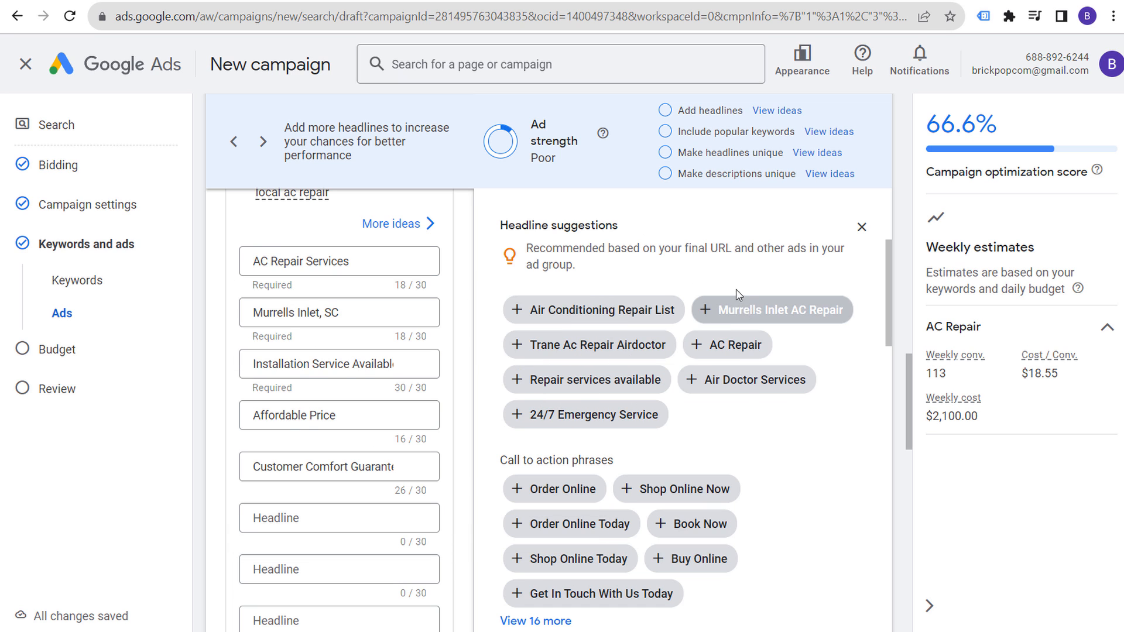
left_click(731, 345)
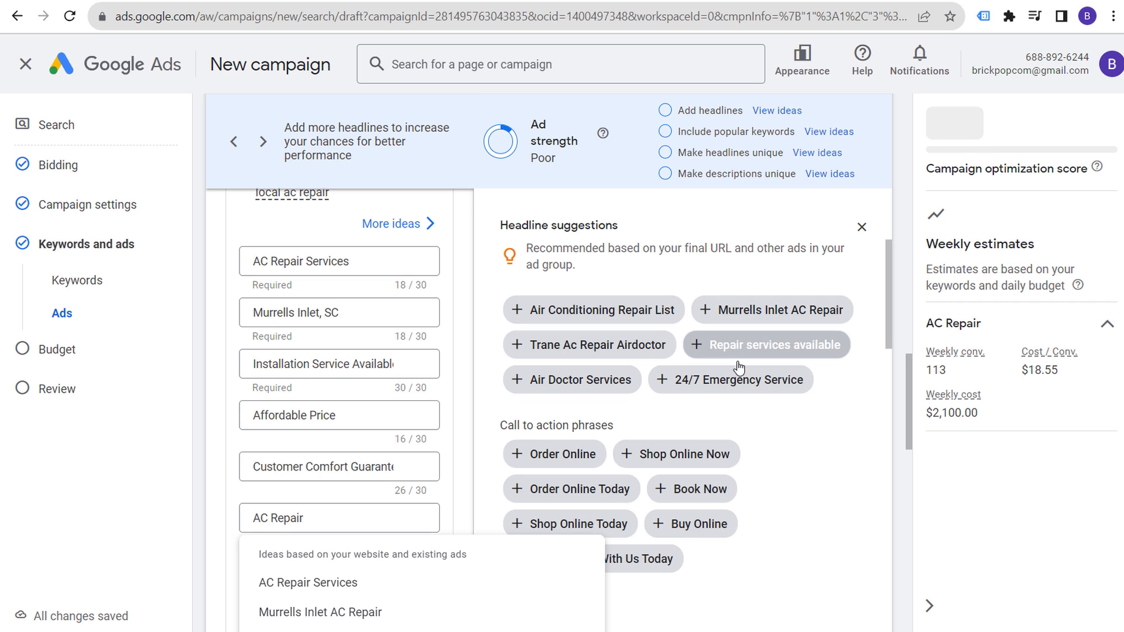
left_click(585, 382)
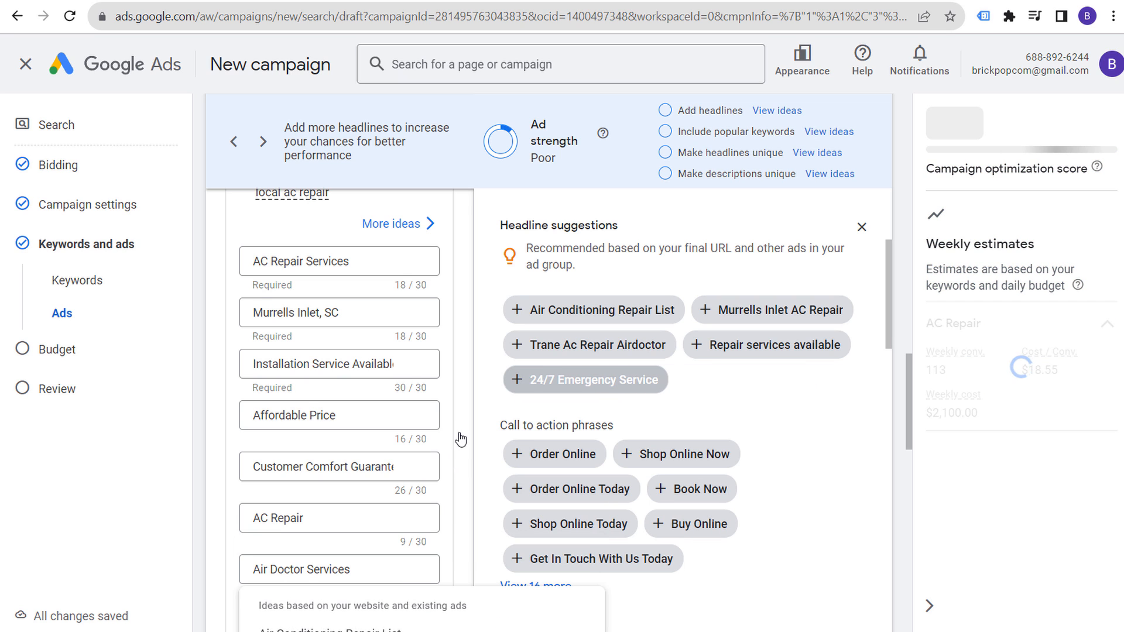
Step: Add two more blank headline fields to the ad
scroll(457, 437, "down", 3)
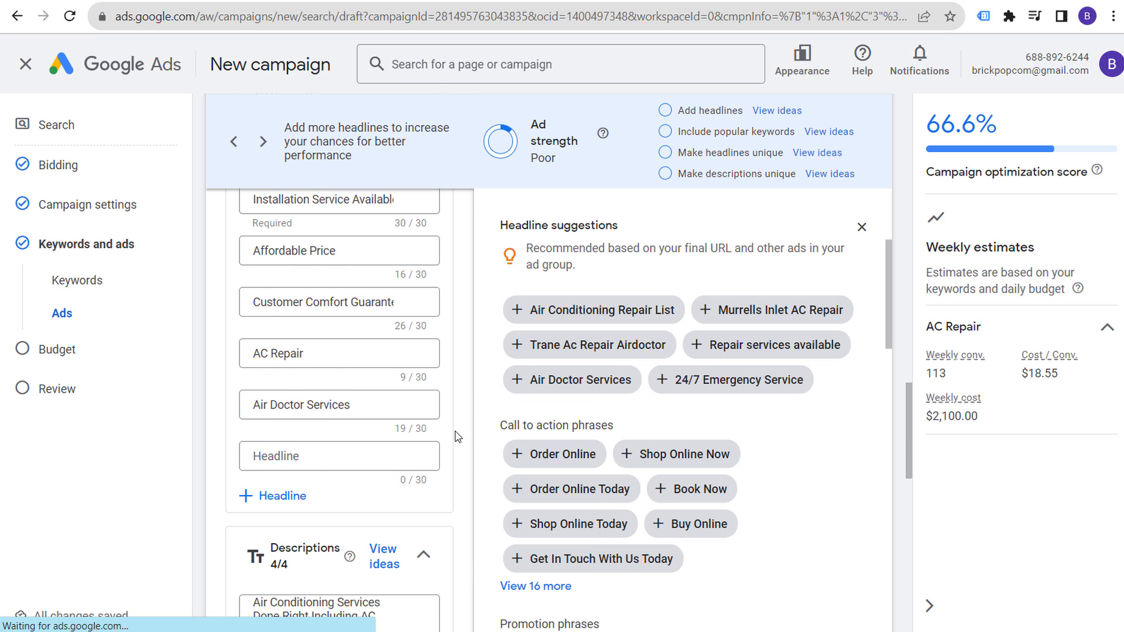
left_click(275, 496)
left_click(270, 556)
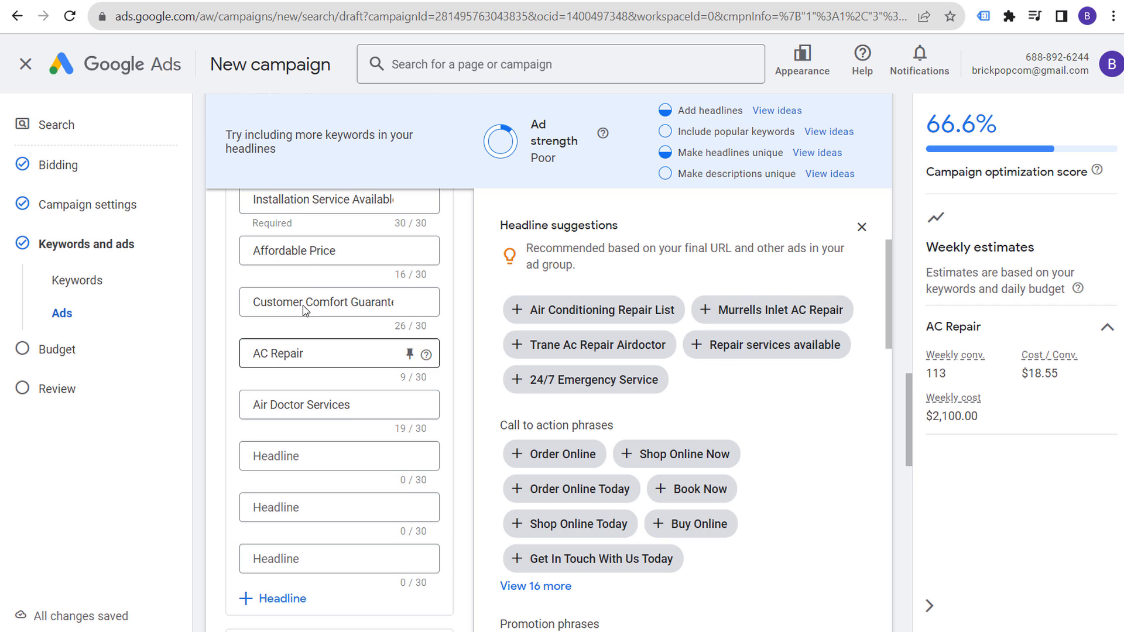
left_click_drag(334, 302, 406, 307)
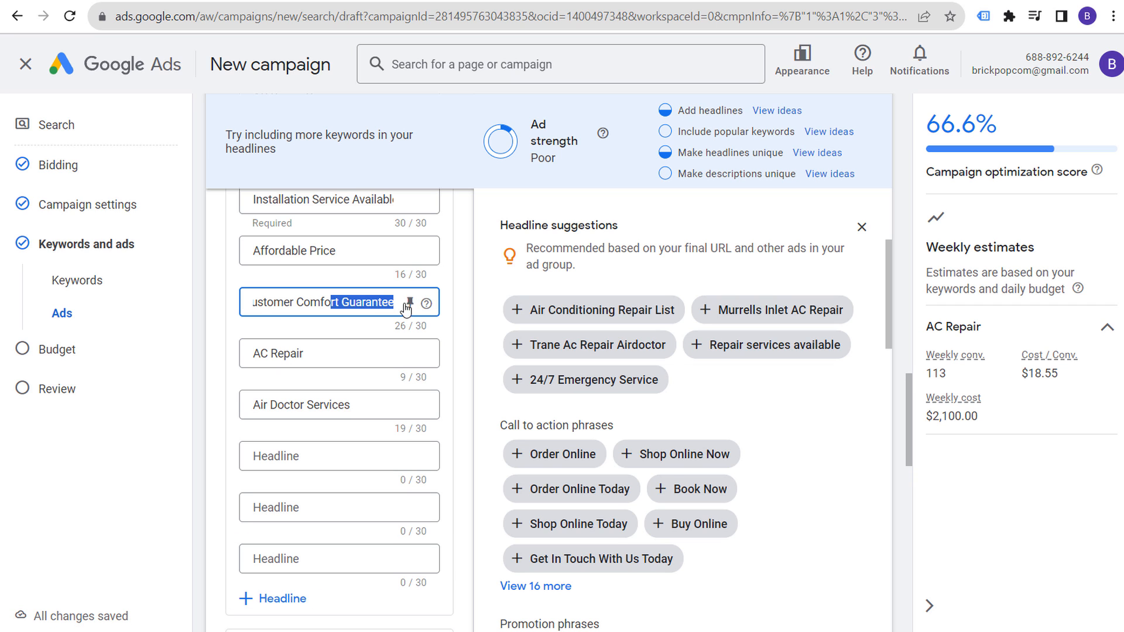
Step: Close the headline suggestions and examine the ad preview
left_click(860, 228)
scroll(728, 354, "up", 10)
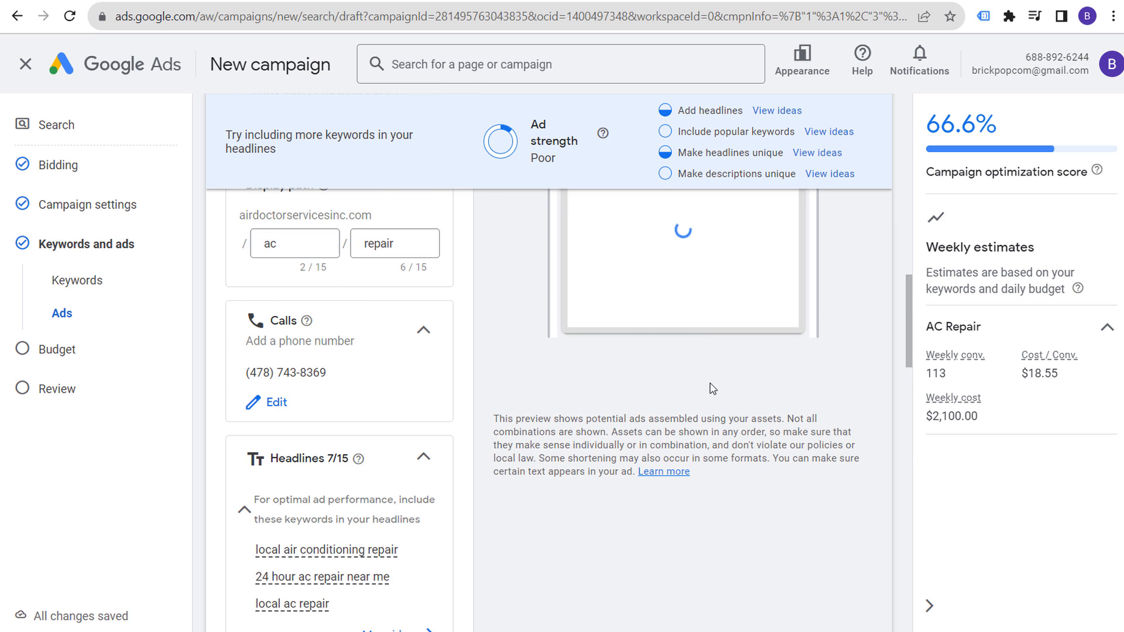
scroll(712, 388, "up", 2)
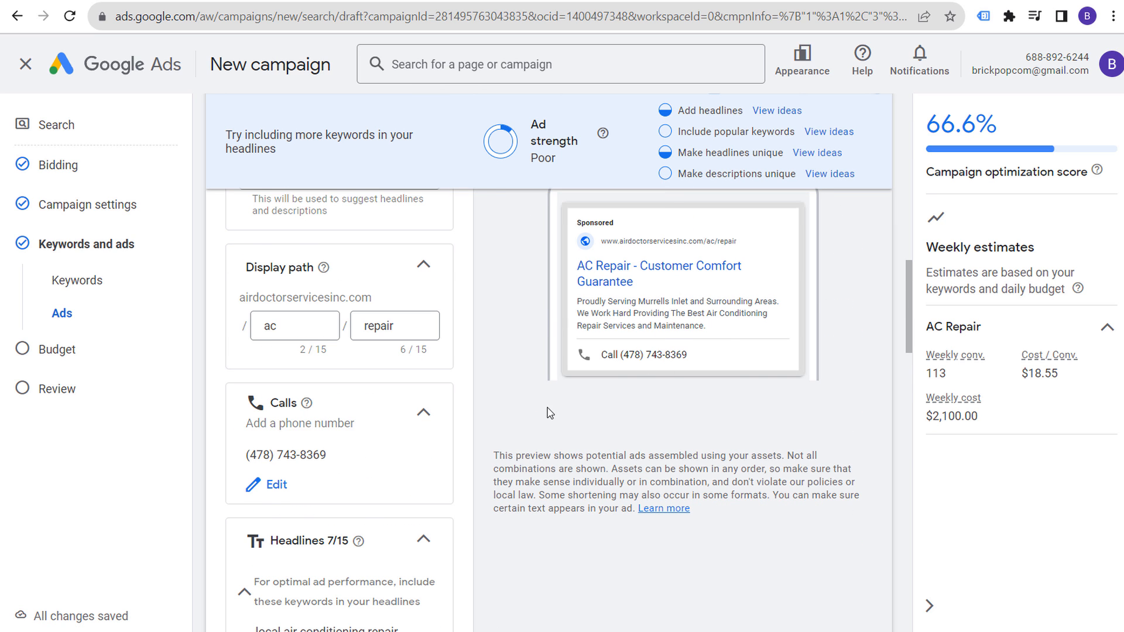
scroll(544, 409, "down", 5)
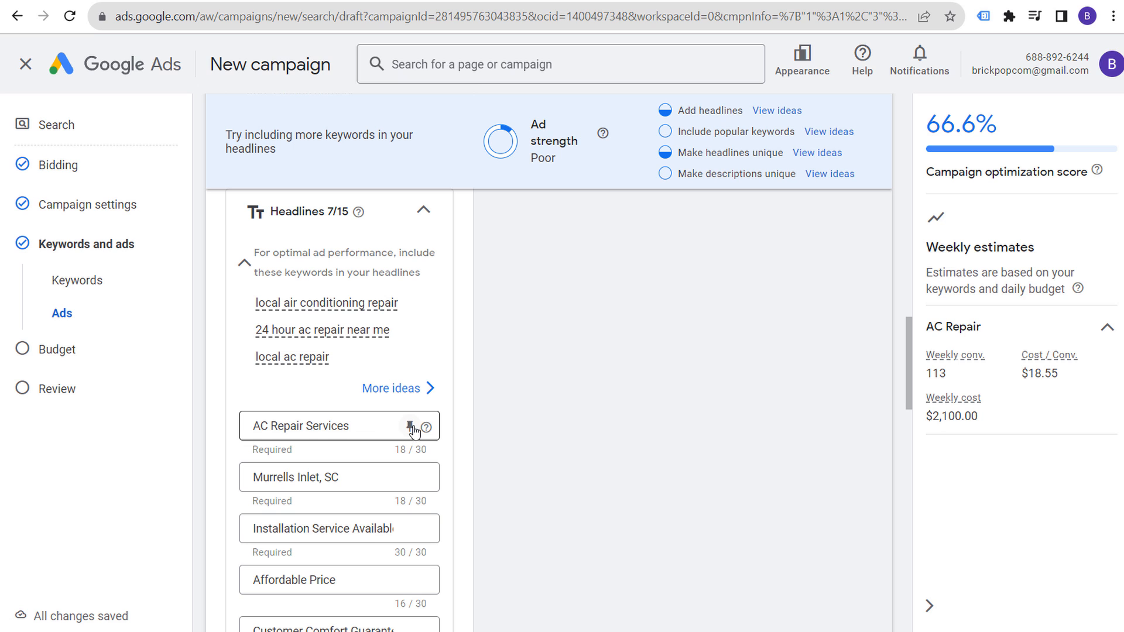
Step: View the pin position options for the "AC Repair Services" headline without pinning it, and check the company's sponsored ad in the Google results
left_click(411, 427)
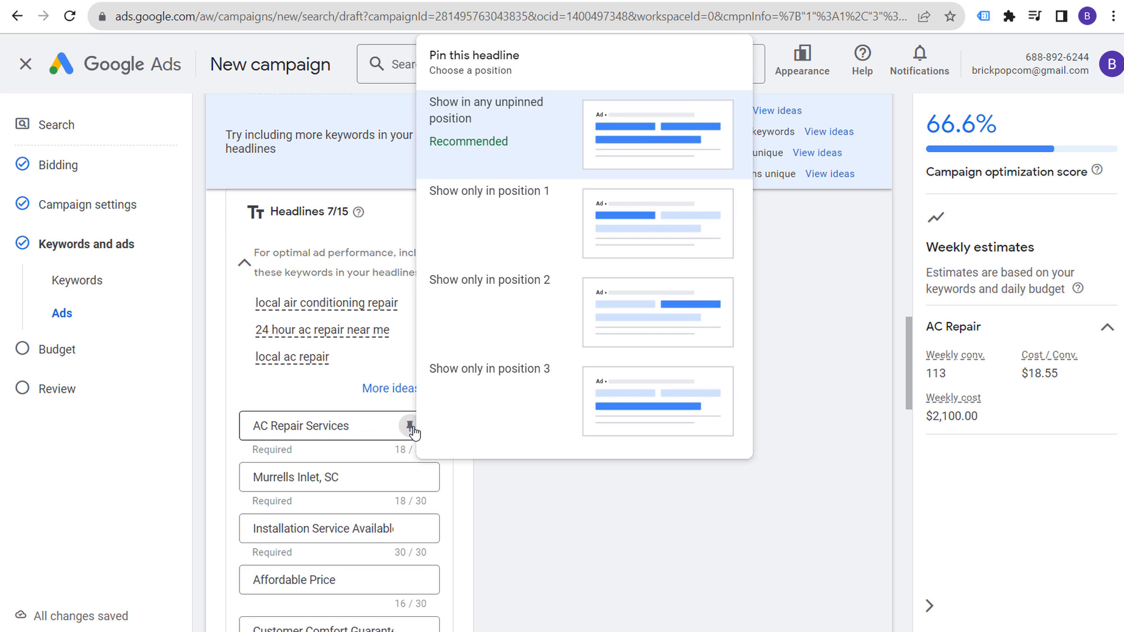
left_click(813, 233)
left_click(263, 1)
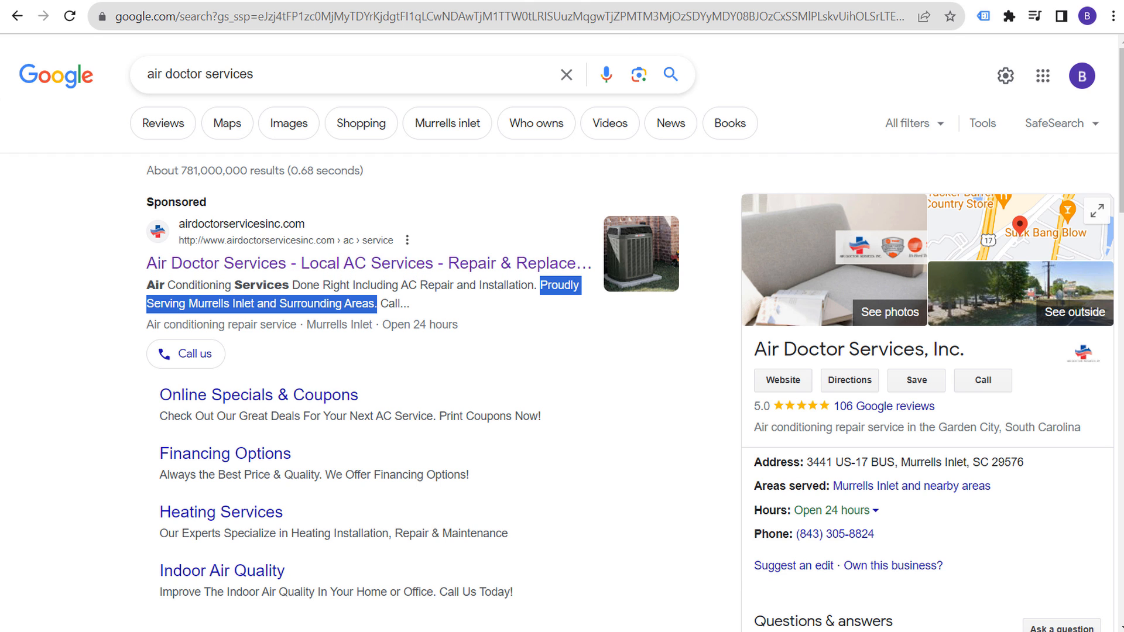
left_click(448, 1)
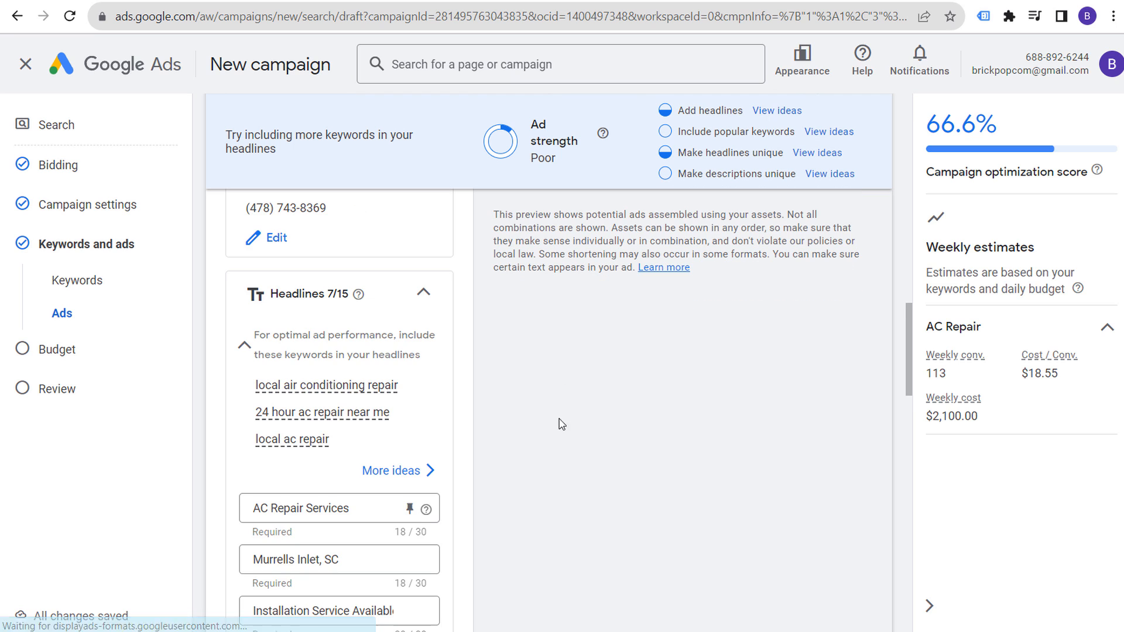
Step: Show the popular keyword ideas for headlines and enter "Local AC Repair" in the first empty headline
scroll(454, 398, "down", 3)
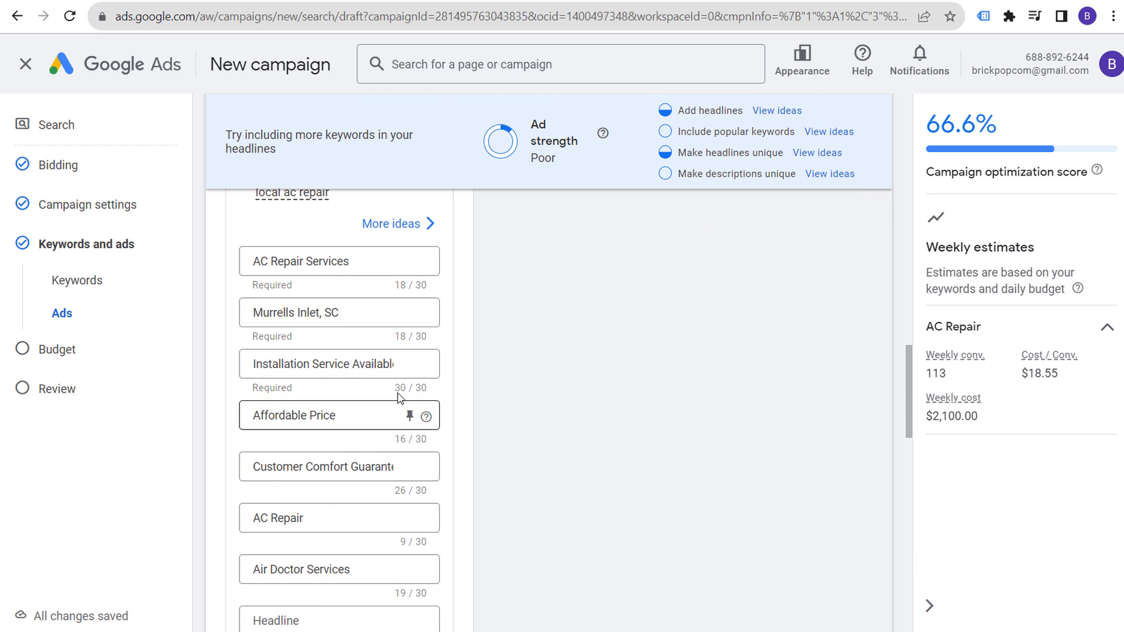
scroll(466, 354, "down", 3)
left_click(352, 446)
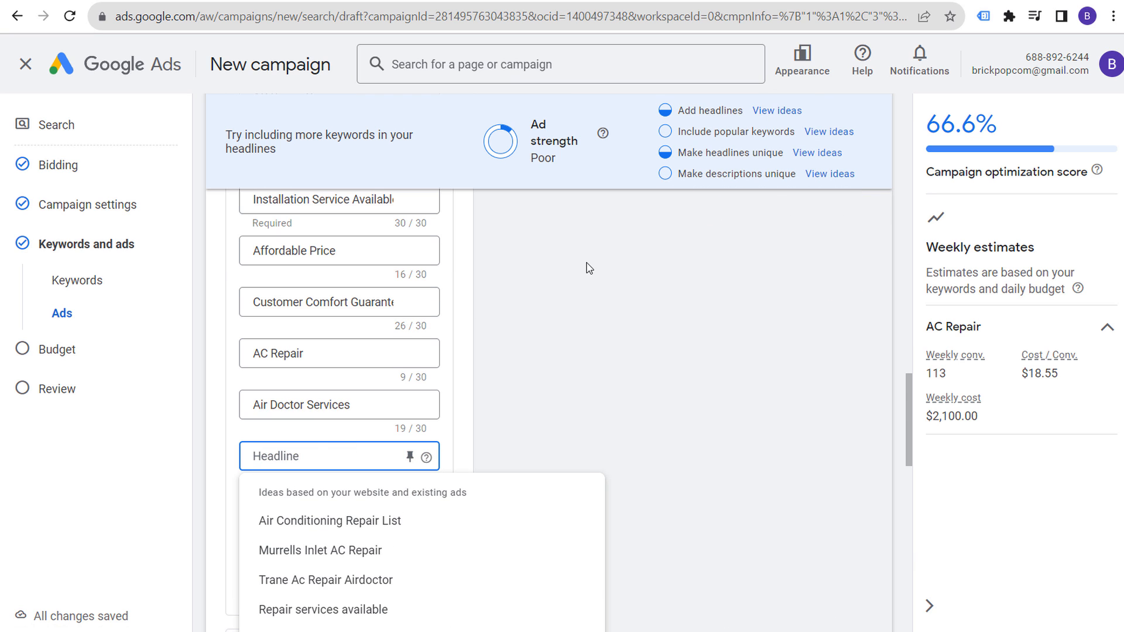
left_click(826, 131)
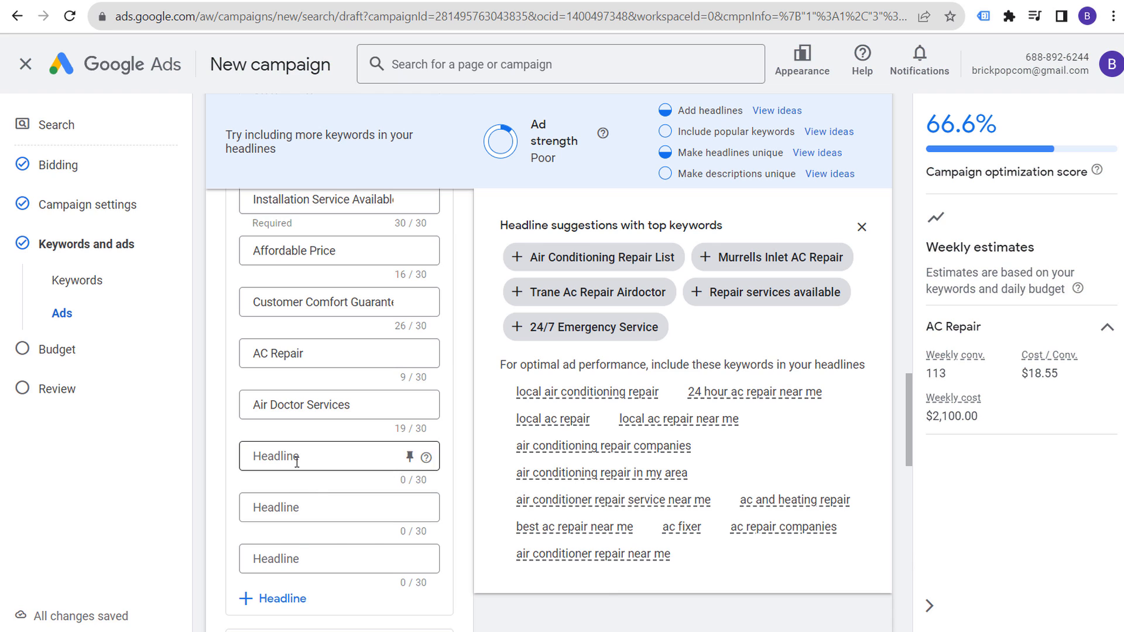
left_click(316, 458)
type("Local A")
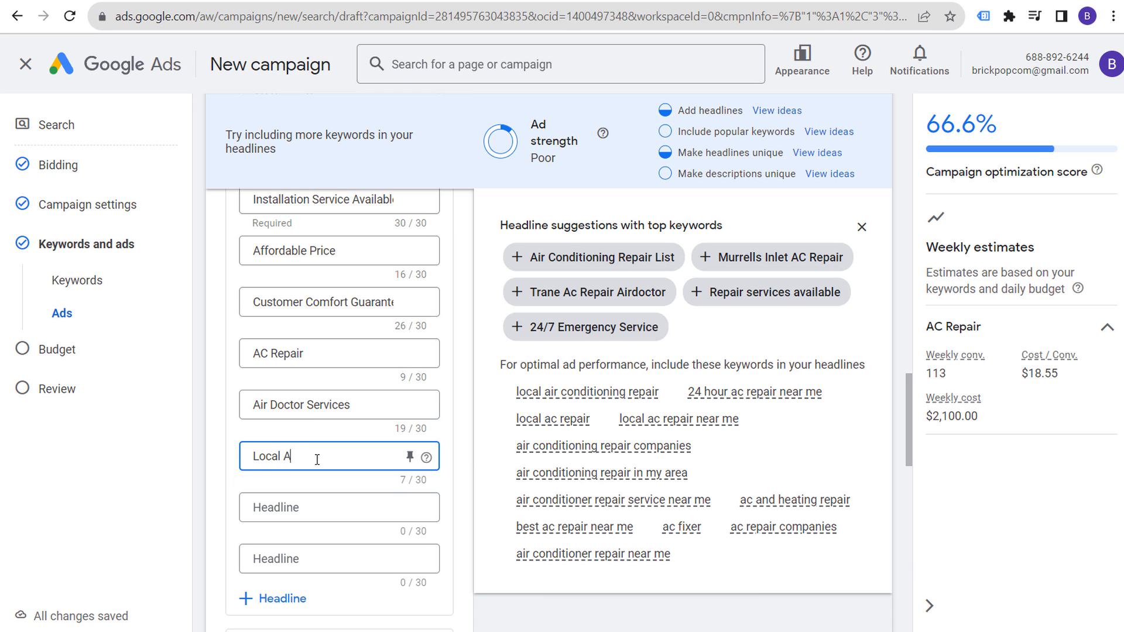
type("C Repair")
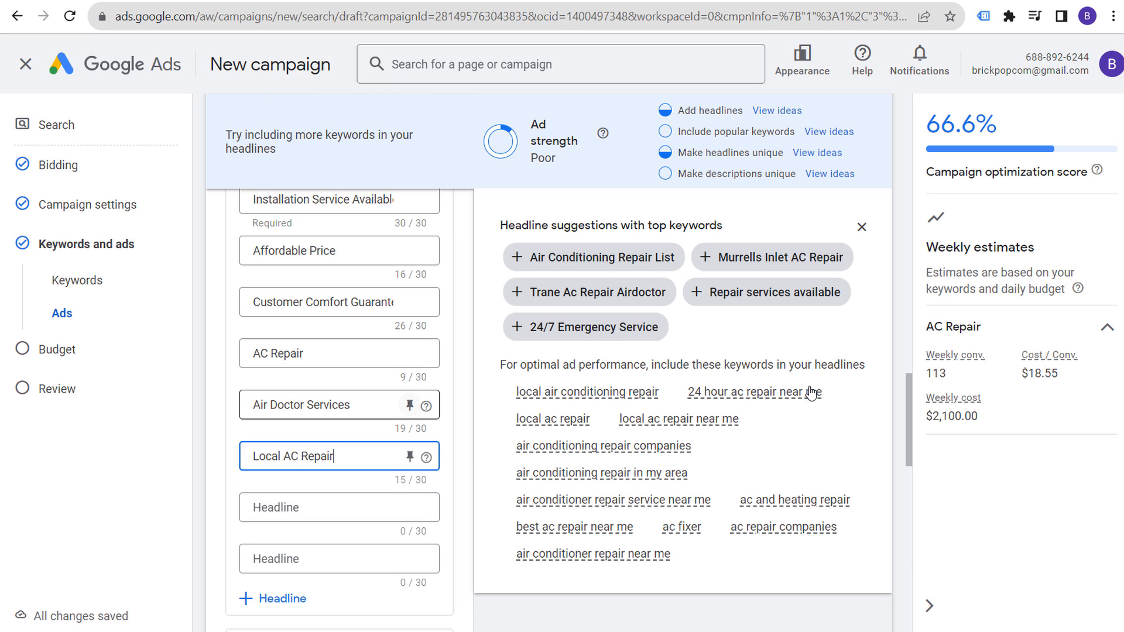
Step: Add the suggested headlines "Murrells Inlet AC Repair" and "24/7 Emergency Service" to the ad
left_click(342, 504)
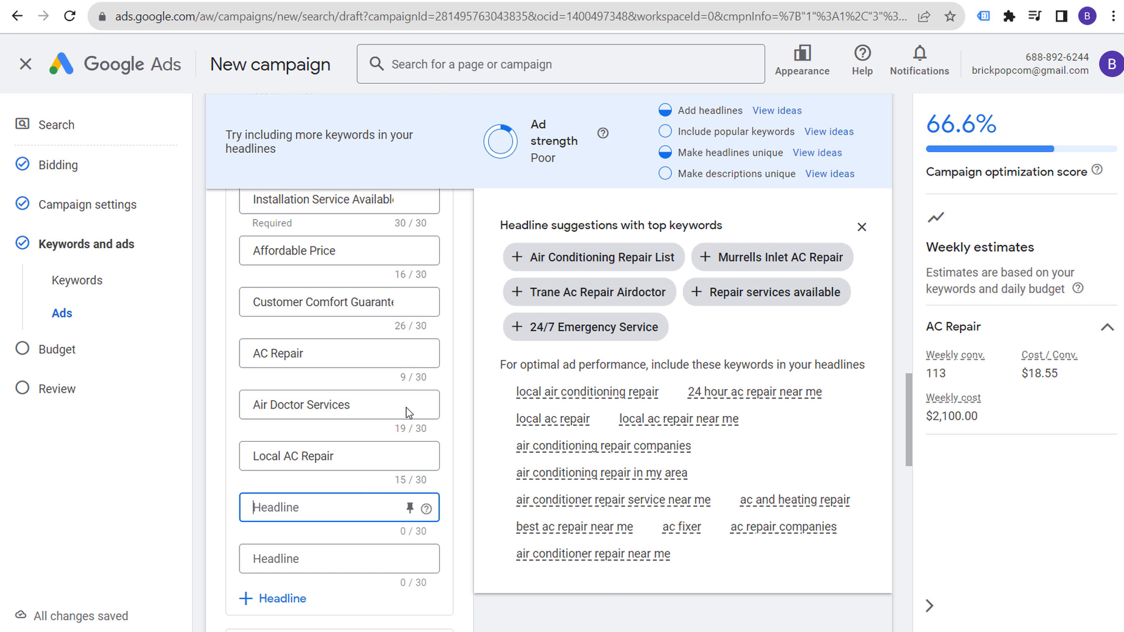
scroll(463, 355, "down", 6)
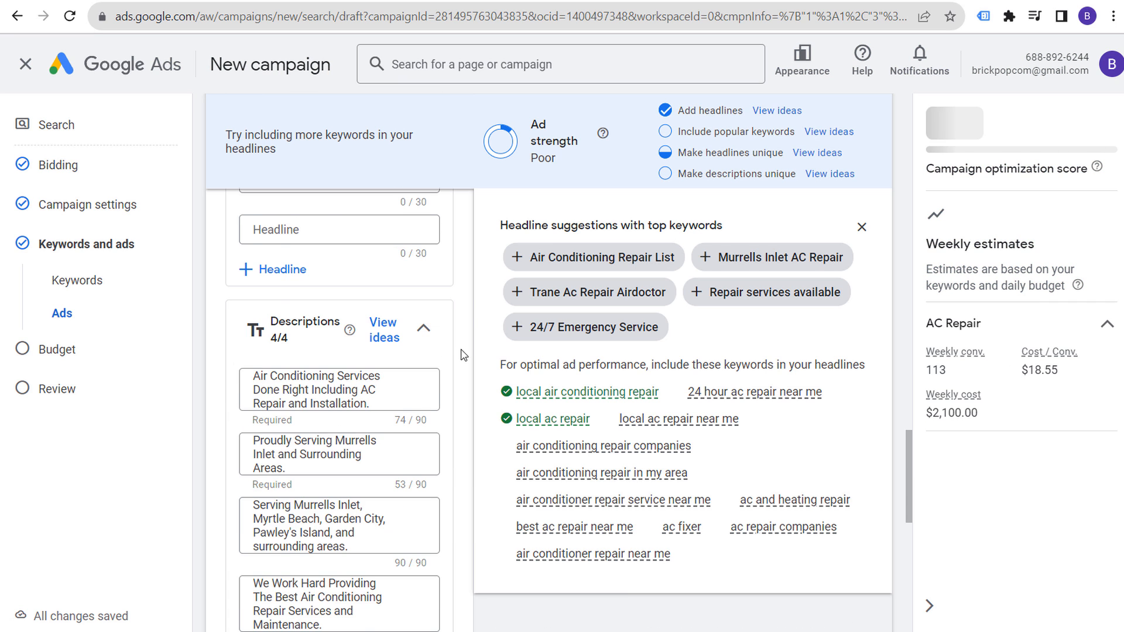
scroll(455, 261, "down", 3)
scroll(455, 283, "up", 3)
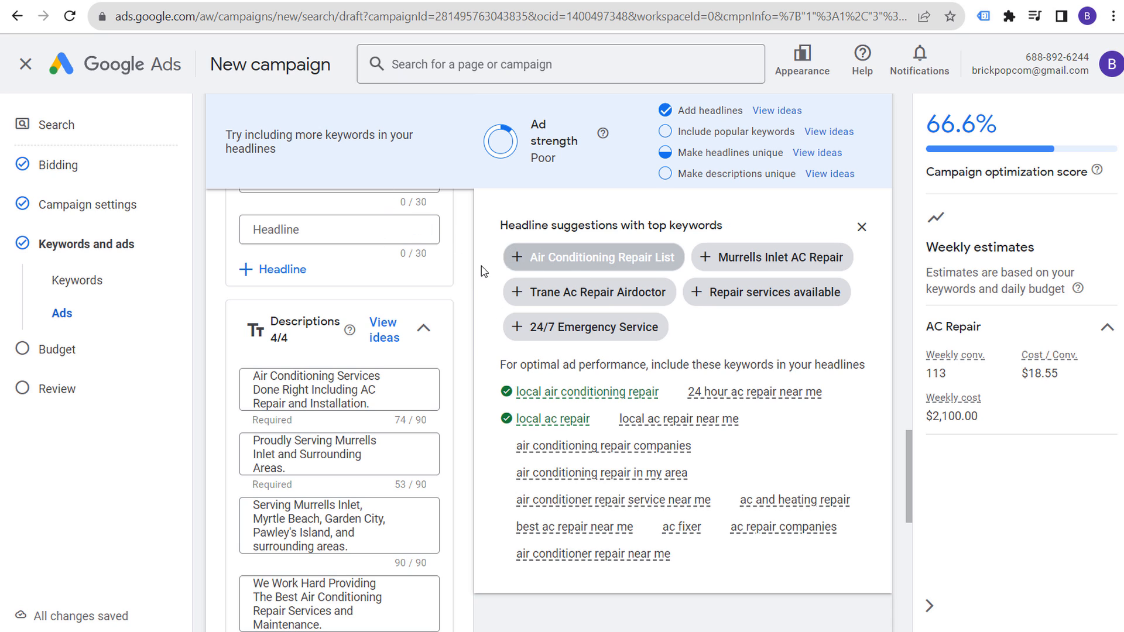
left_click(760, 258)
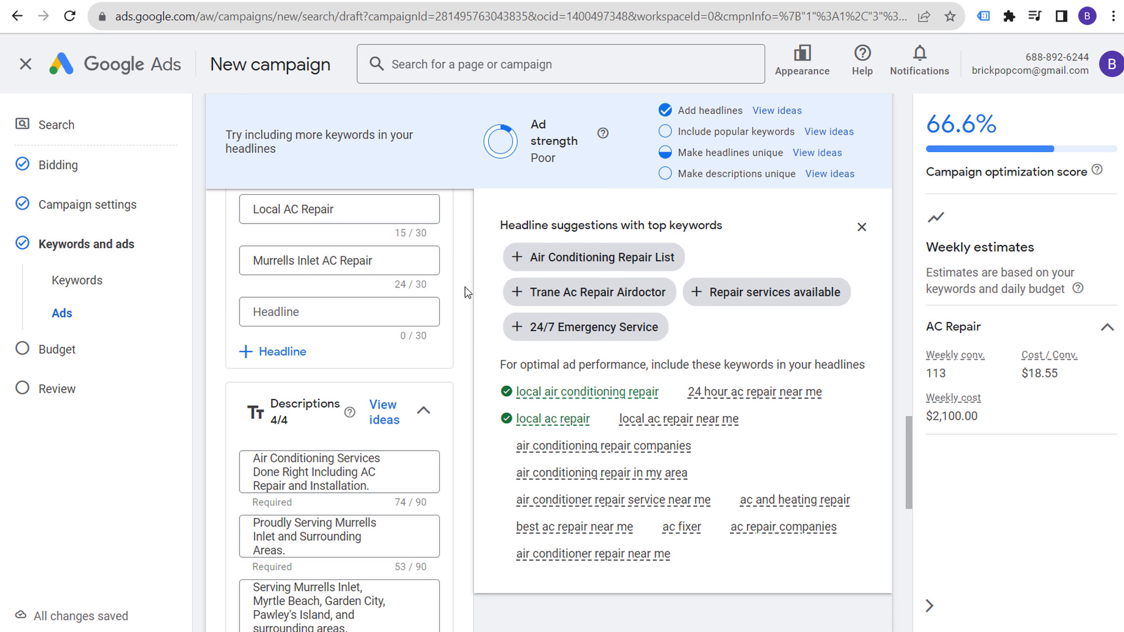
left_click(560, 327)
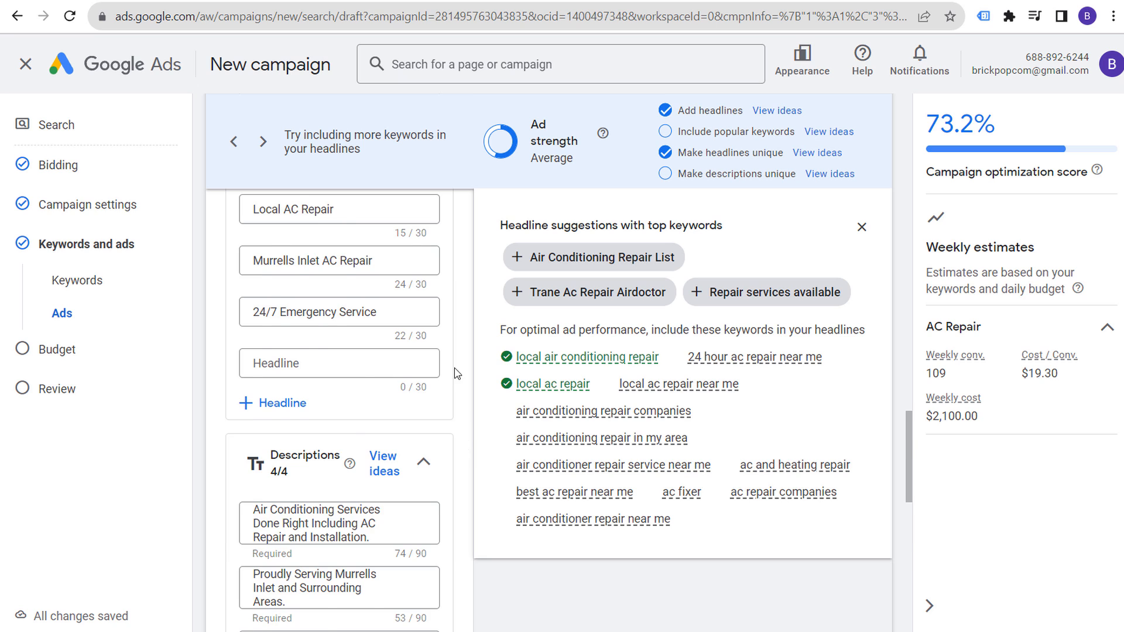
Step: Start creating a new sitelink for the campaign from the ad's sitelinks section
scroll(457, 374, "down", 7)
scroll(479, 460, "down", 1)
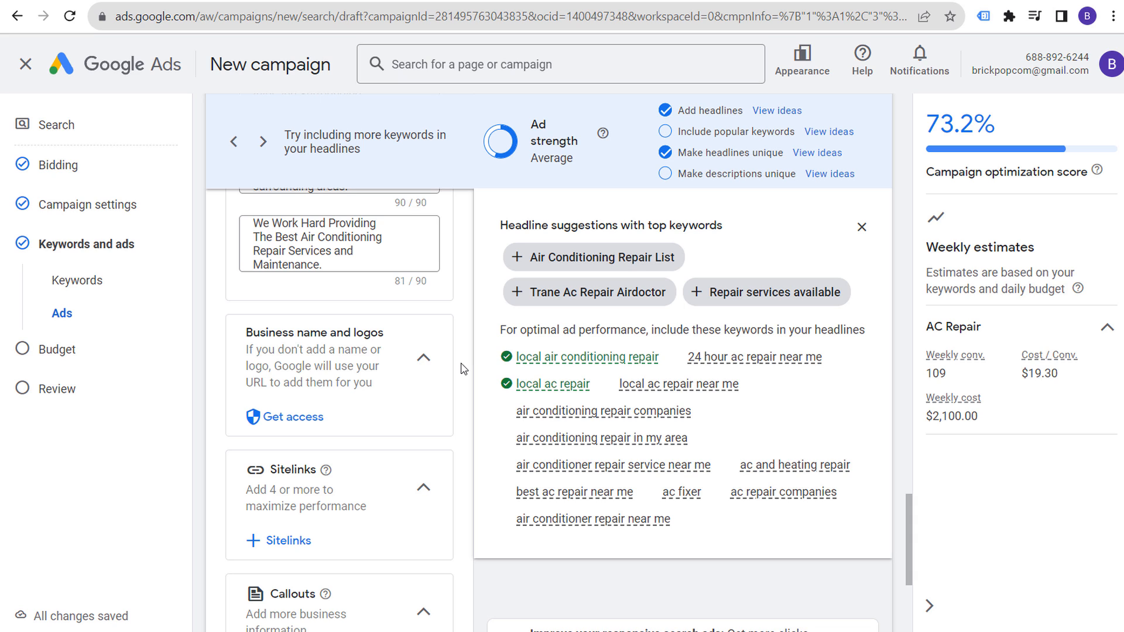
scroll(463, 368, "down", 1)
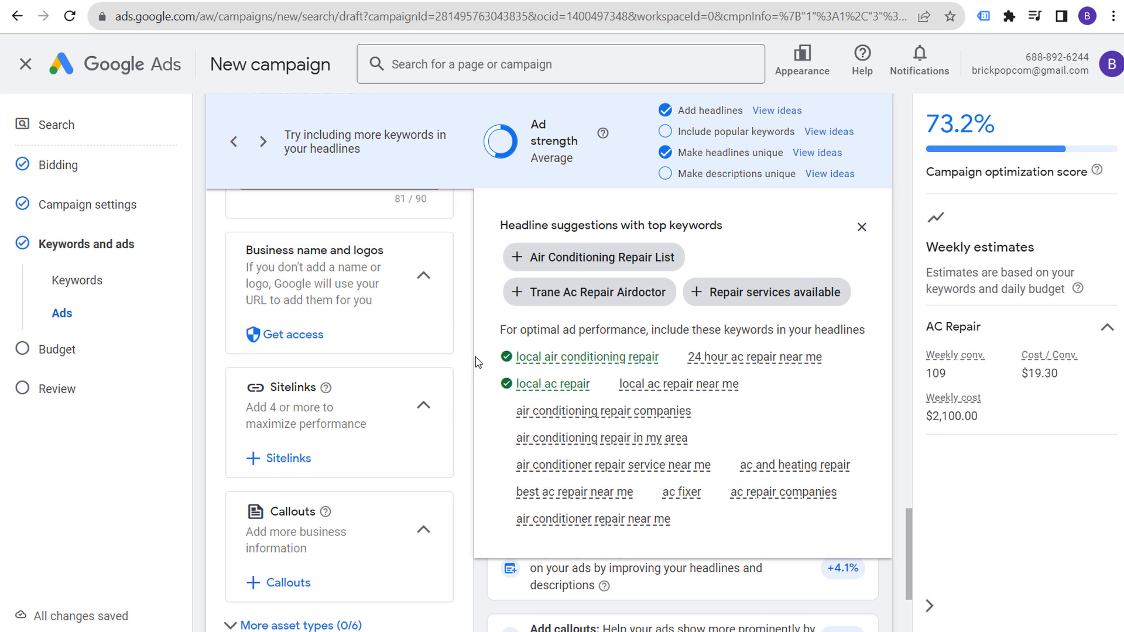
scroll(376, 411, "down", 1)
left_click(287, 376)
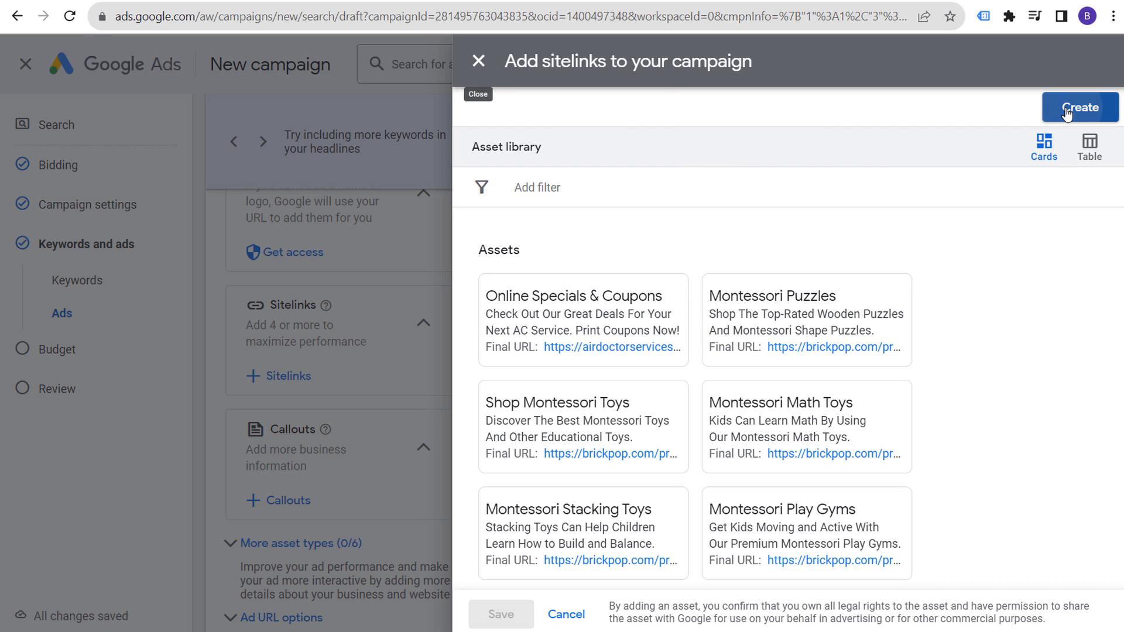
left_click(1088, 110)
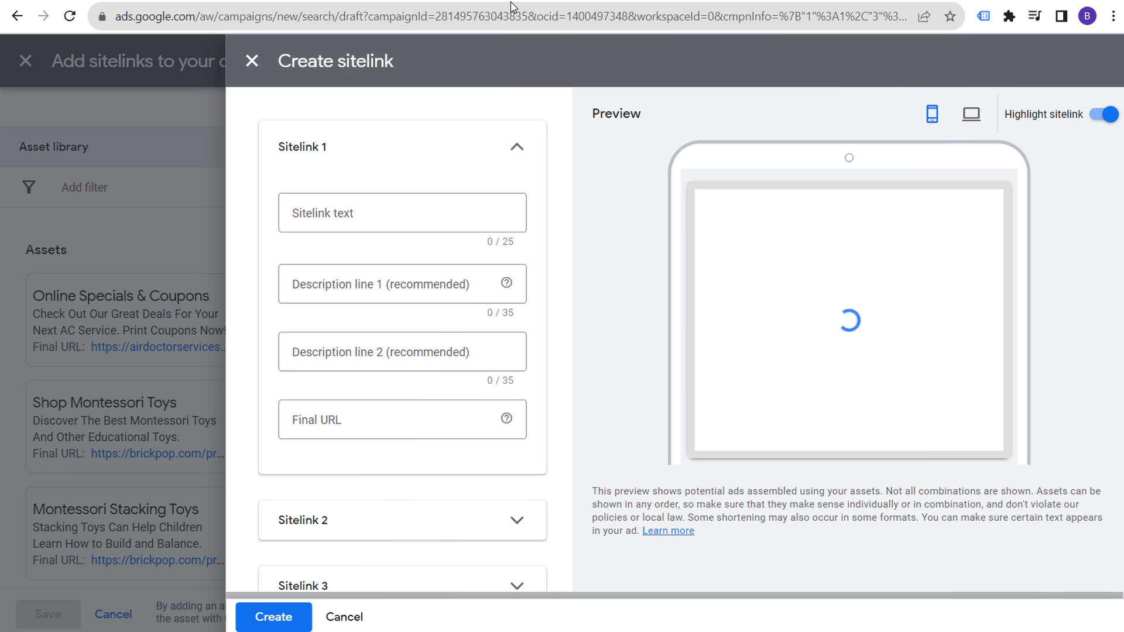
Step: Copy "Online Specials & Coupons" from the company's sponsored ad in the Google results into the text of sitelink 1
left_click(893, 1)
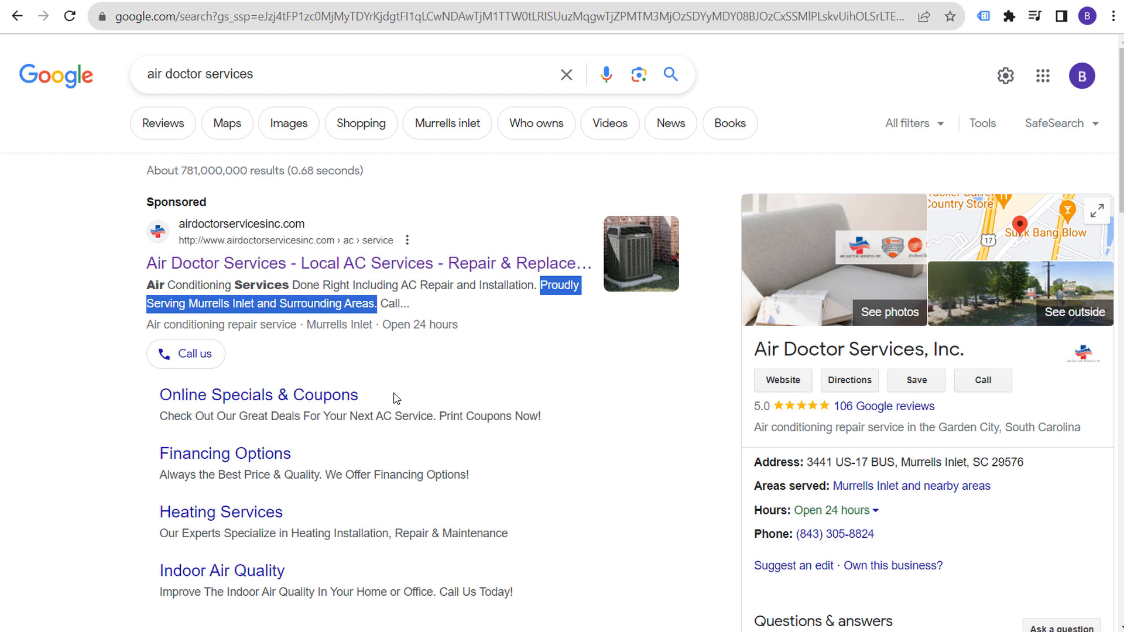
left_click_drag(392, 396, 159, 399)
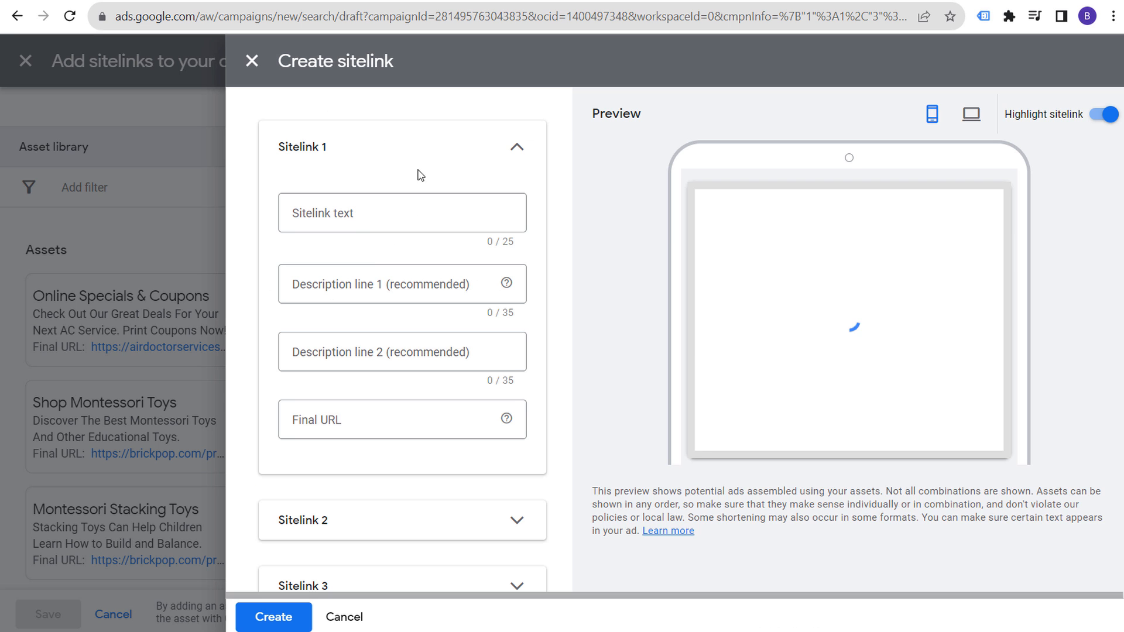
left_click(458, 3)
left_click(382, 214)
type("Online Specials & Coupons")
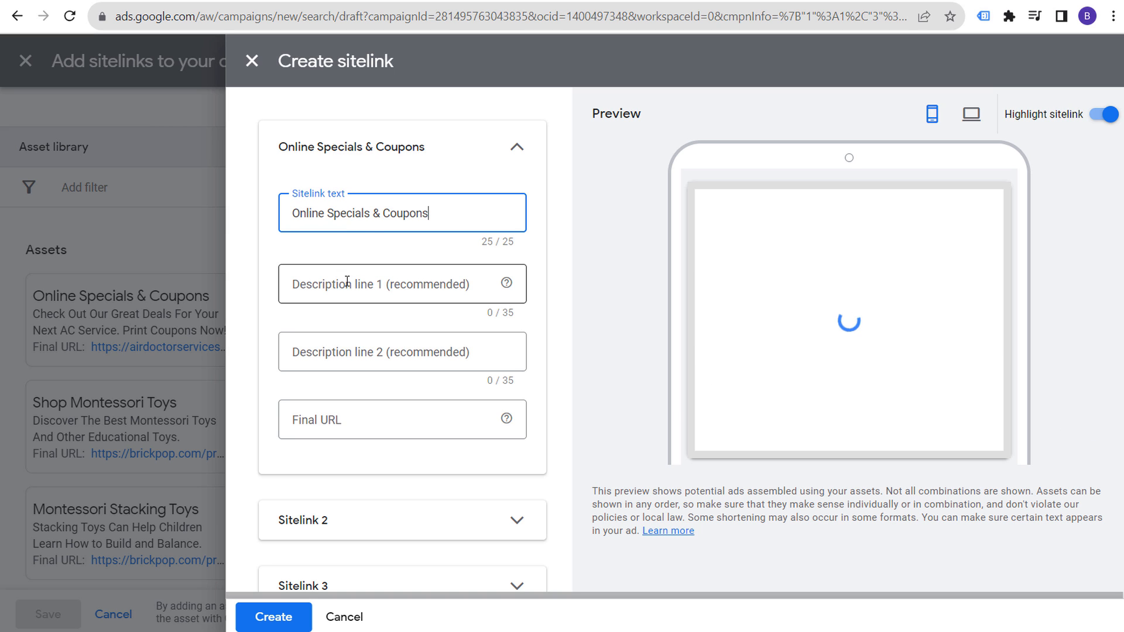
Step: Set sitelink 1's final URL to the company website's Specials page link, and leave the sitelink form without creating it
left_click(346, 282)
key("ctrl+Tab")
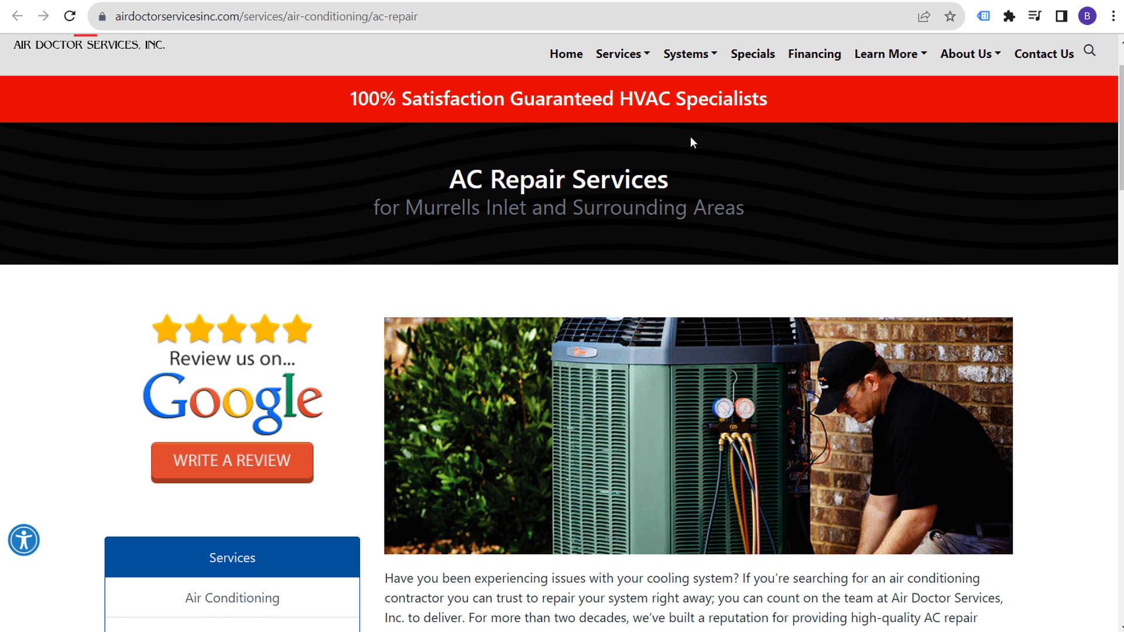
right_click(743, 60)
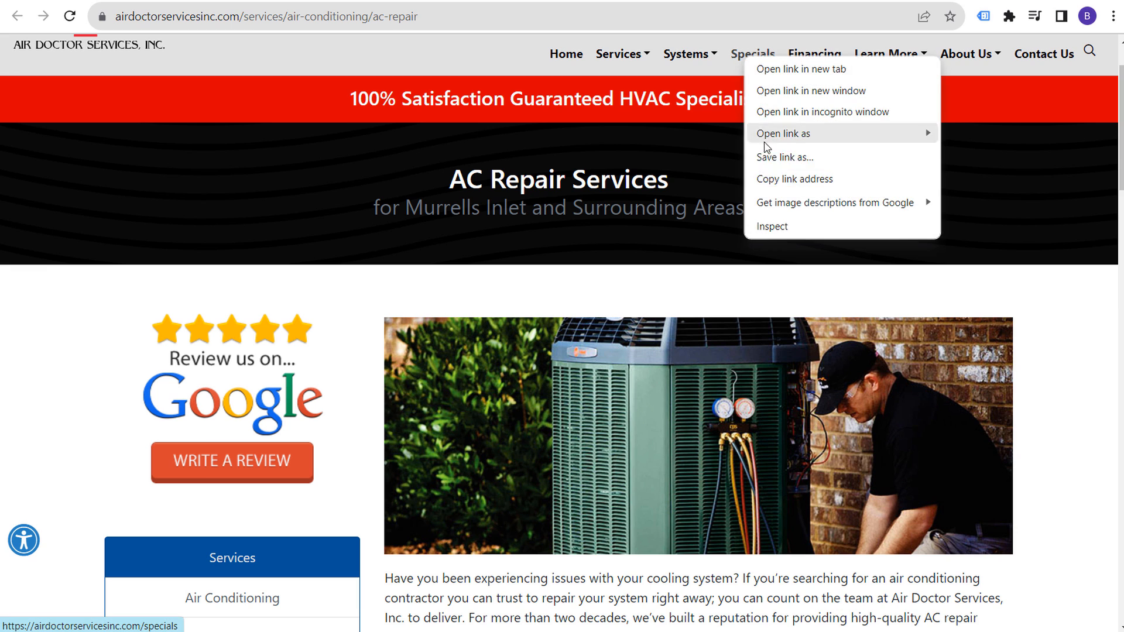
left_click(774, 179)
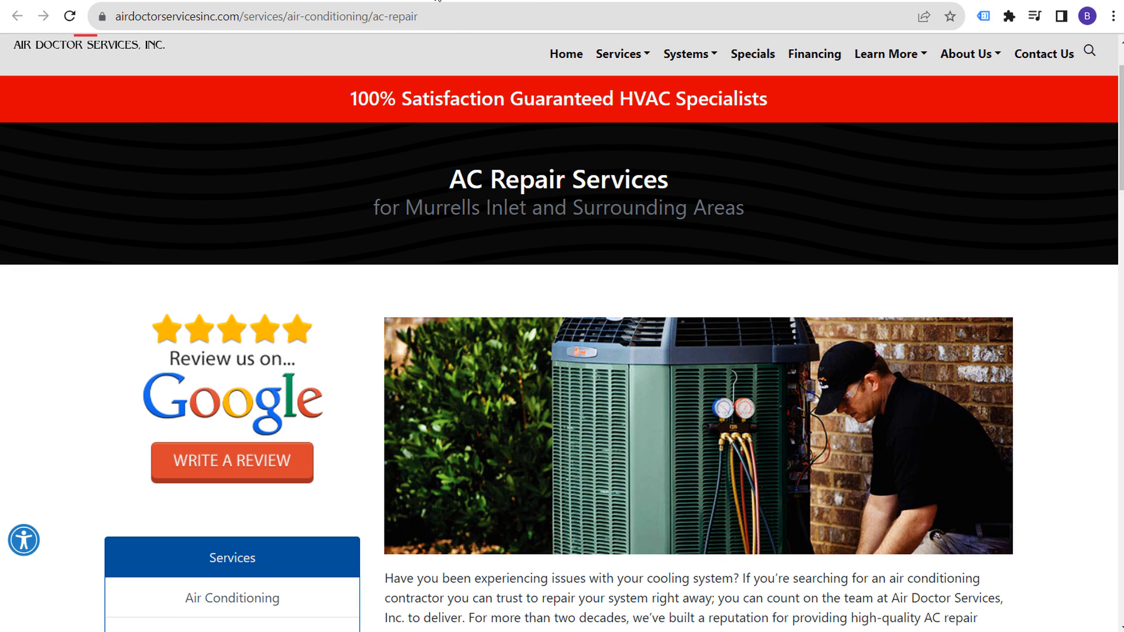
key("ctrl+Tab")
left_click(370, 409)
key("ctrl+v")
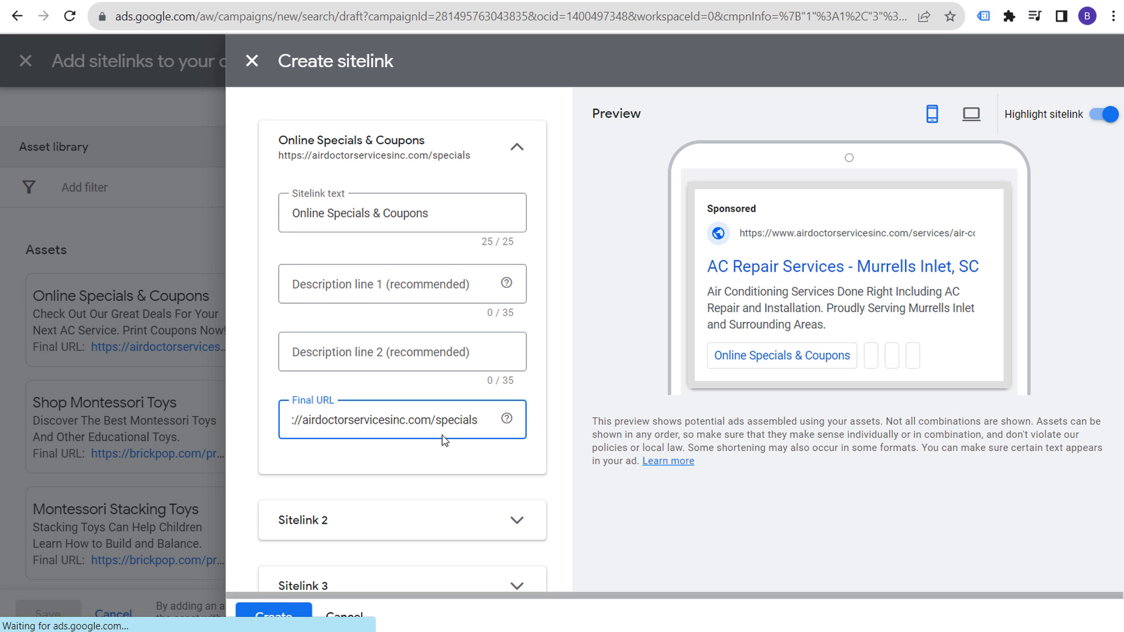
left_click(342, 616)
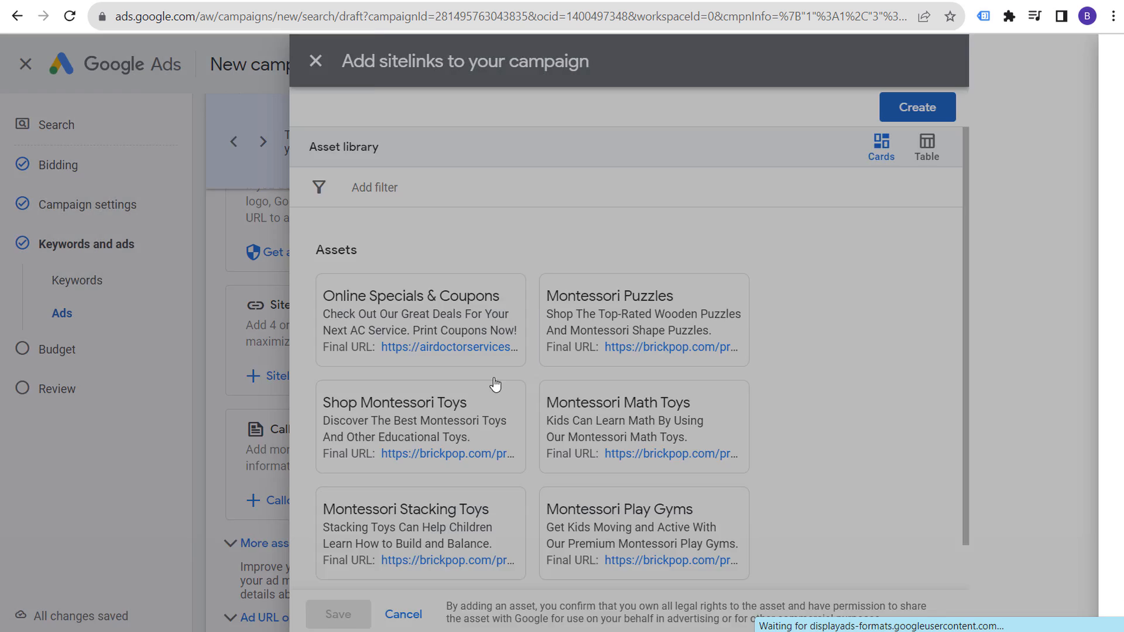
left_click(479, 61)
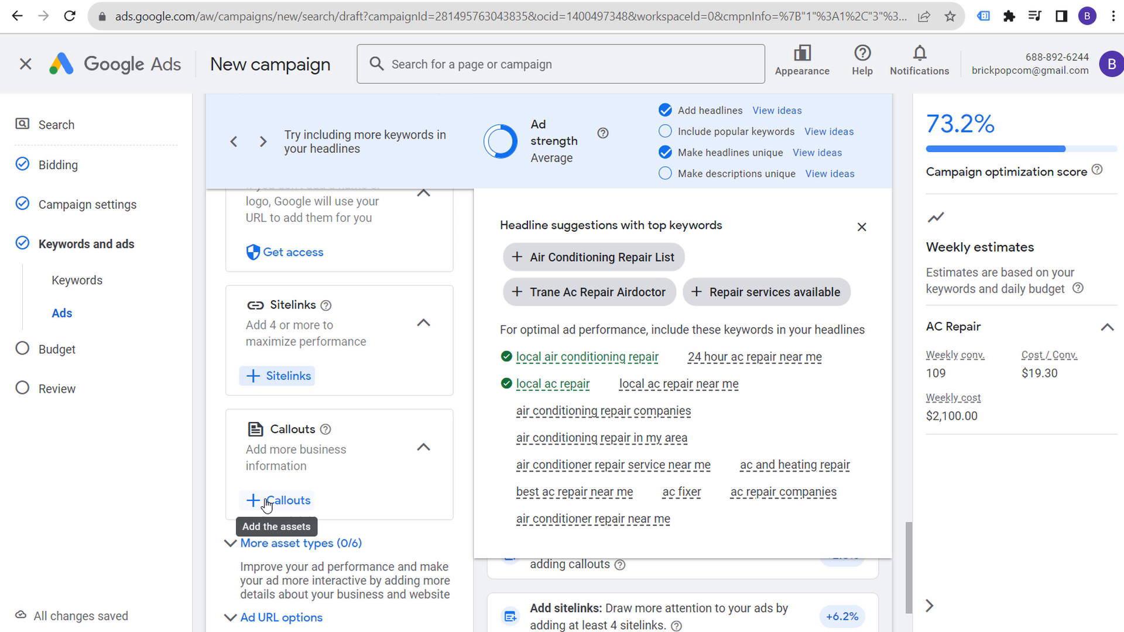
Step: View the campaign-level callouts without adding any, and expand the list of additional asset types for the ad
left_click(266, 502)
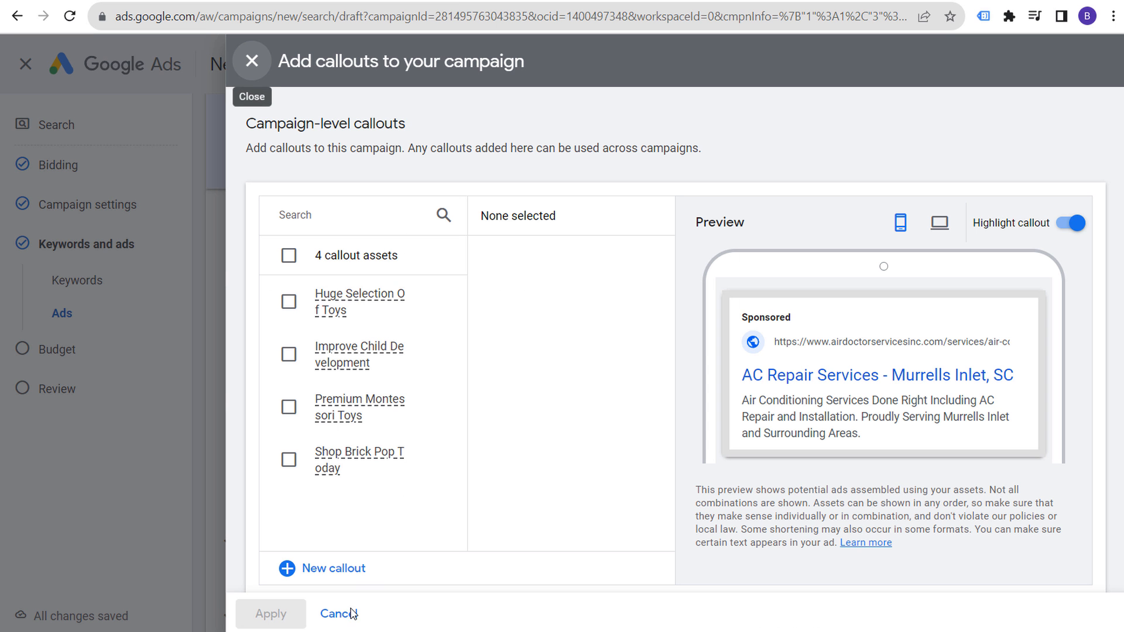
left_click(338, 615)
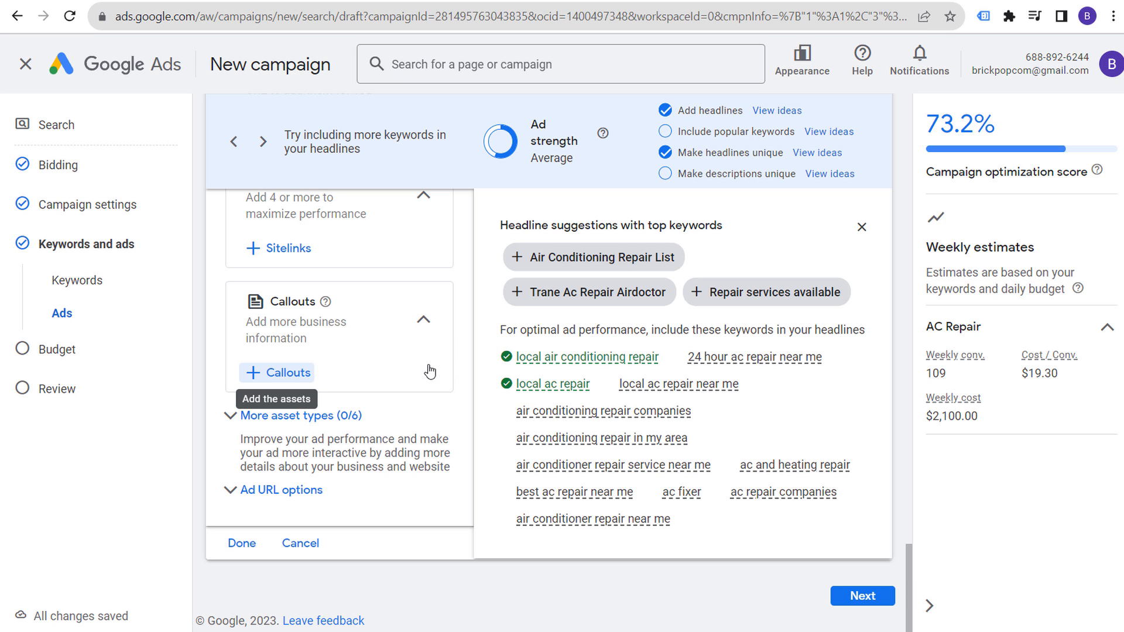
left_click(327, 417)
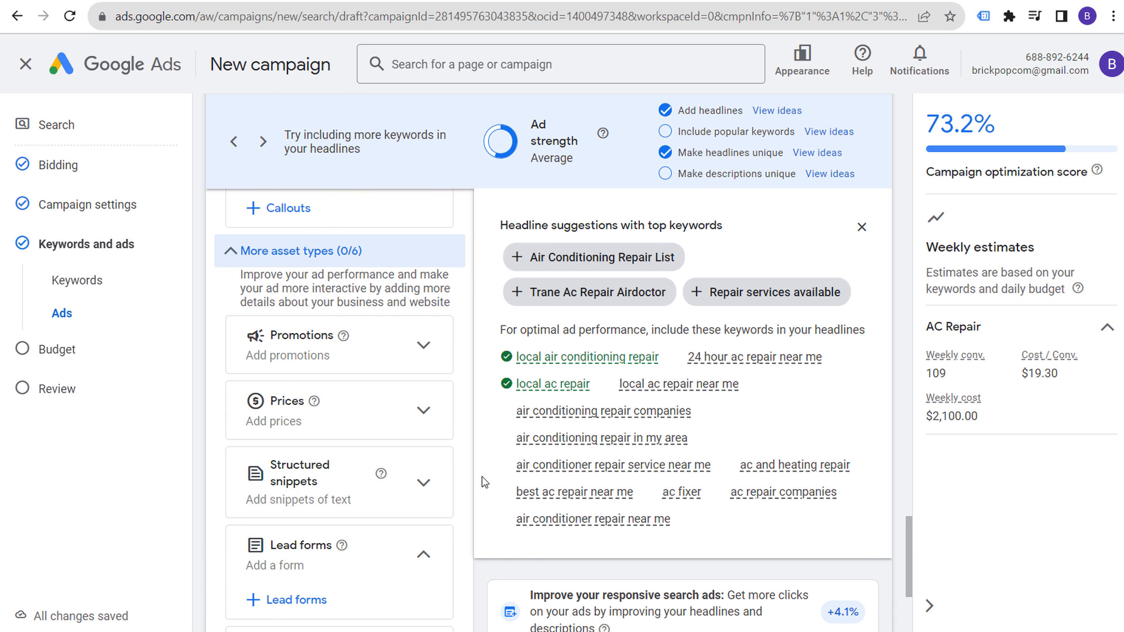
scroll(445, 433, "down", 1)
Step: Review the available header types in a new structured snippet form, and leave it without creating a snippet
left_click(422, 401)
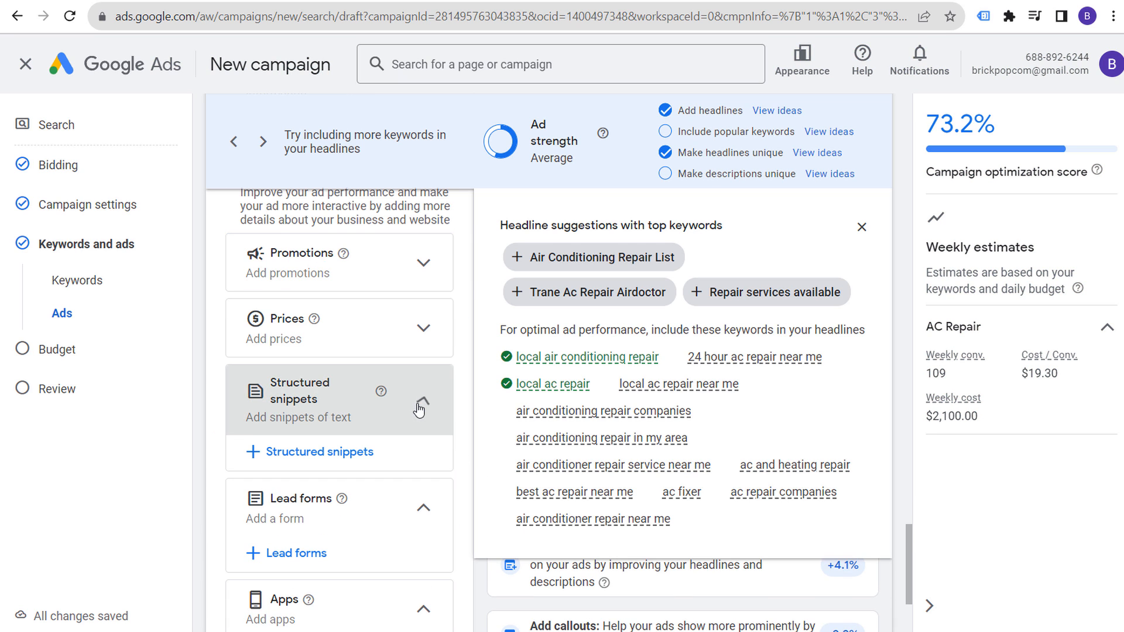
left_click(330, 453)
left_click(1103, 108)
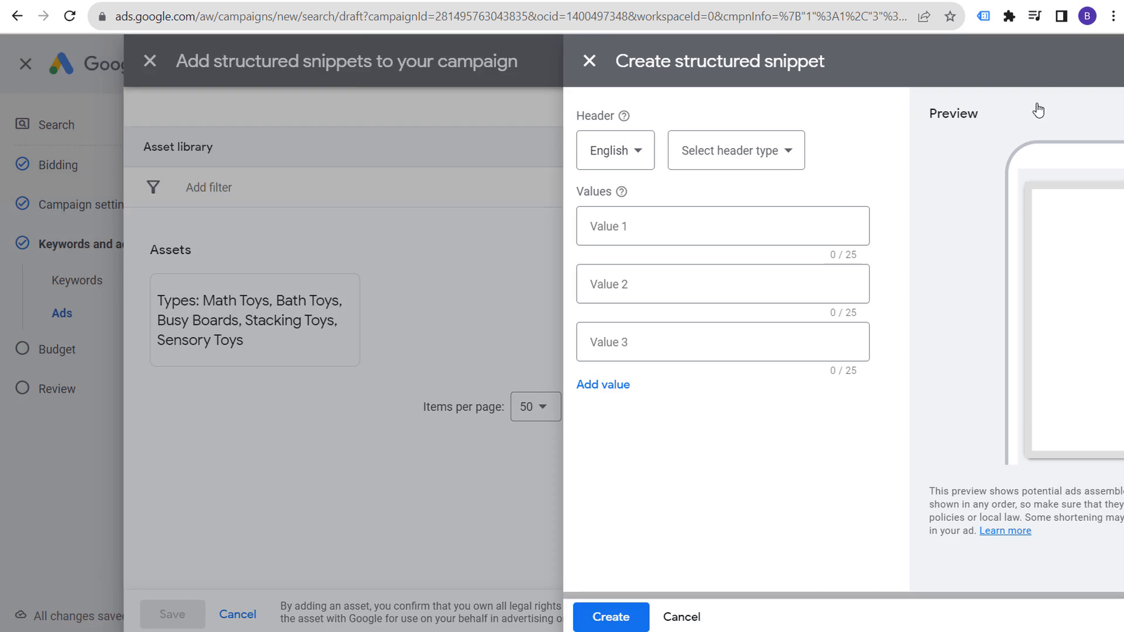
left_click(431, 149)
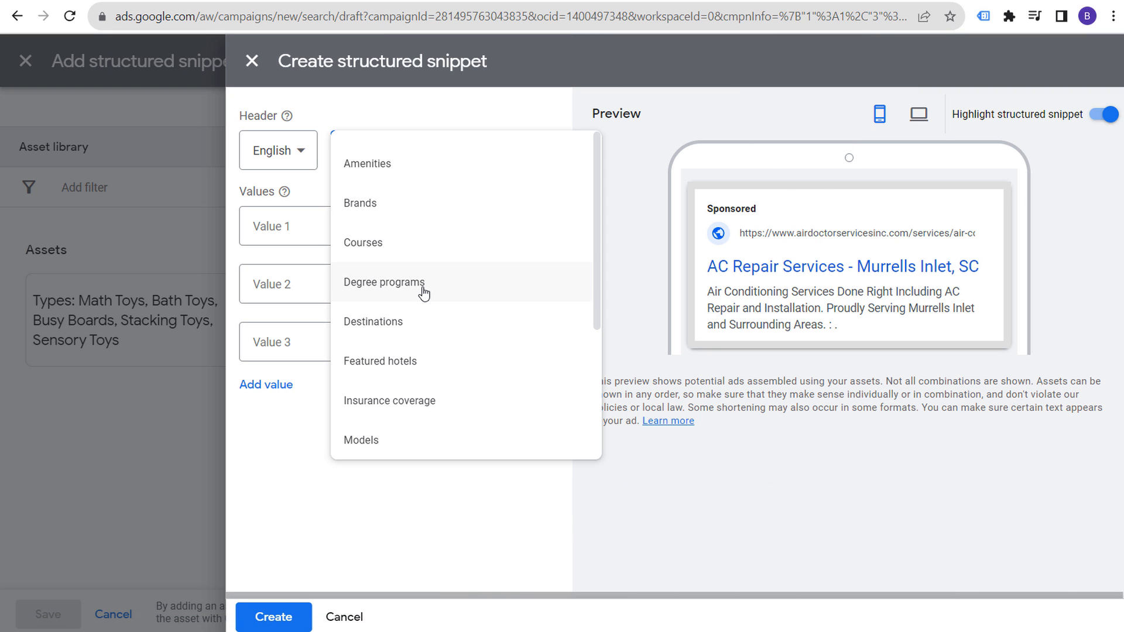
scroll(423, 294, "down", 3)
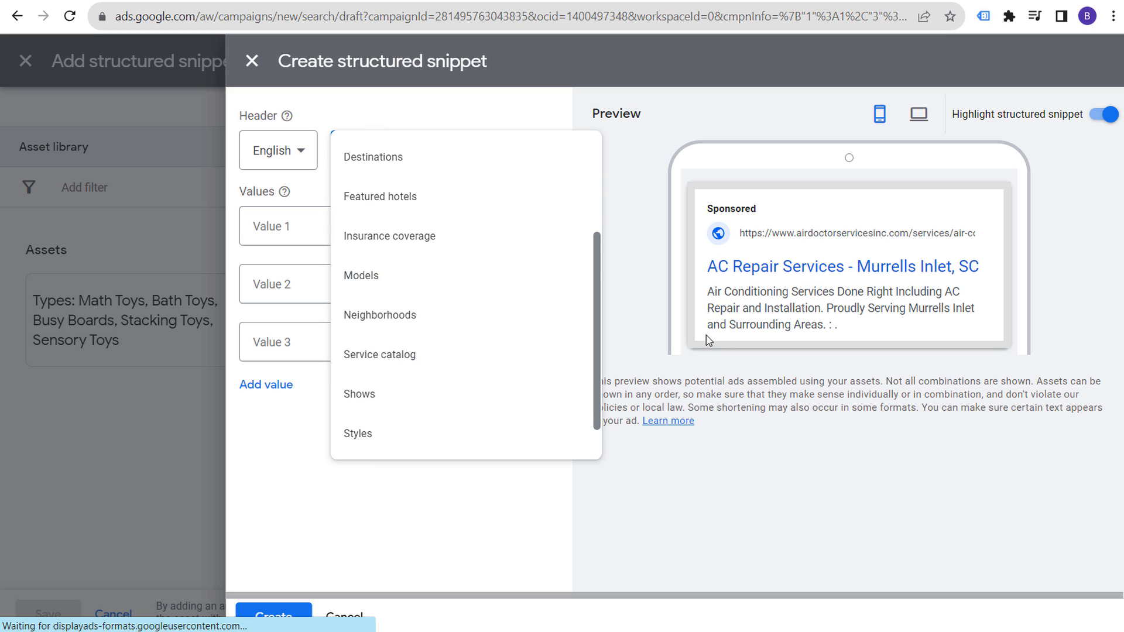
left_click(630, 258)
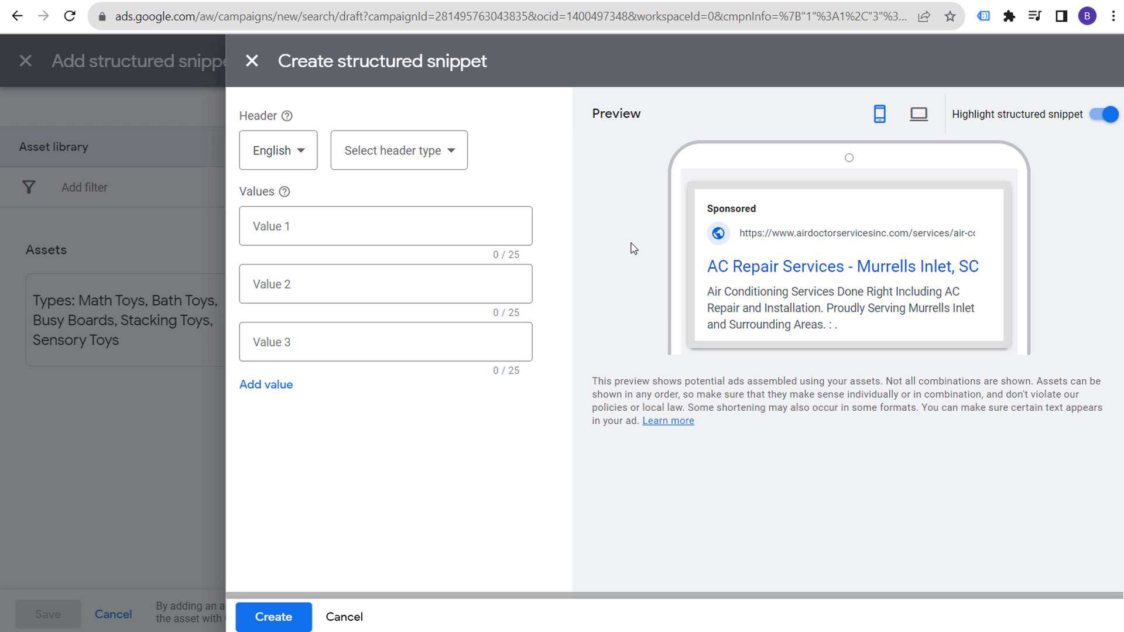
left_click(344, 617)
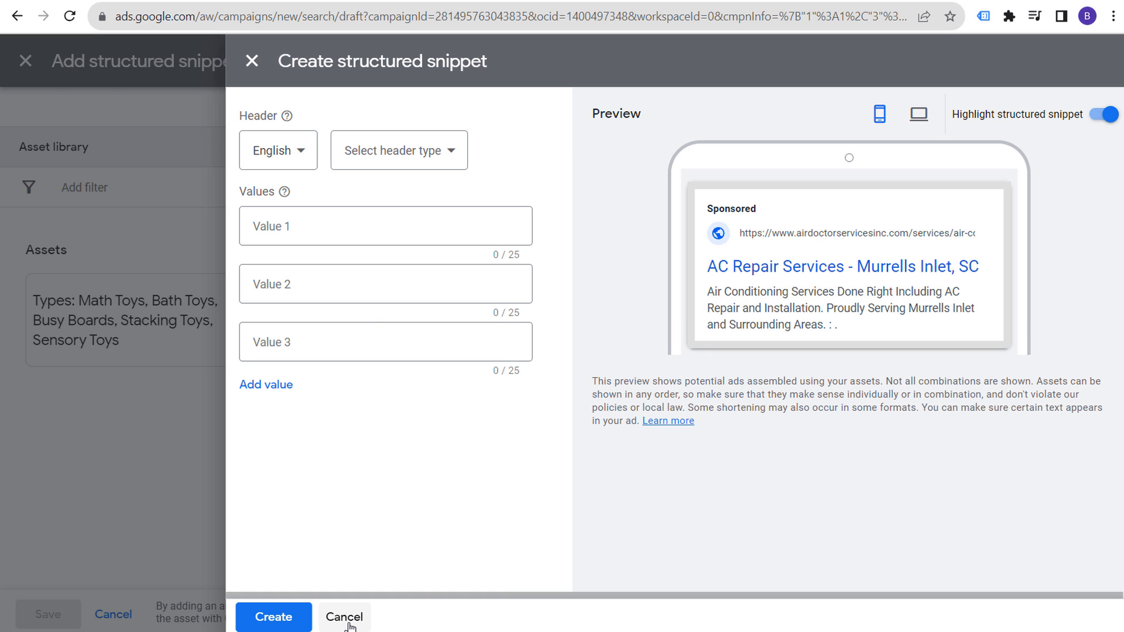
left_click(488, 58)
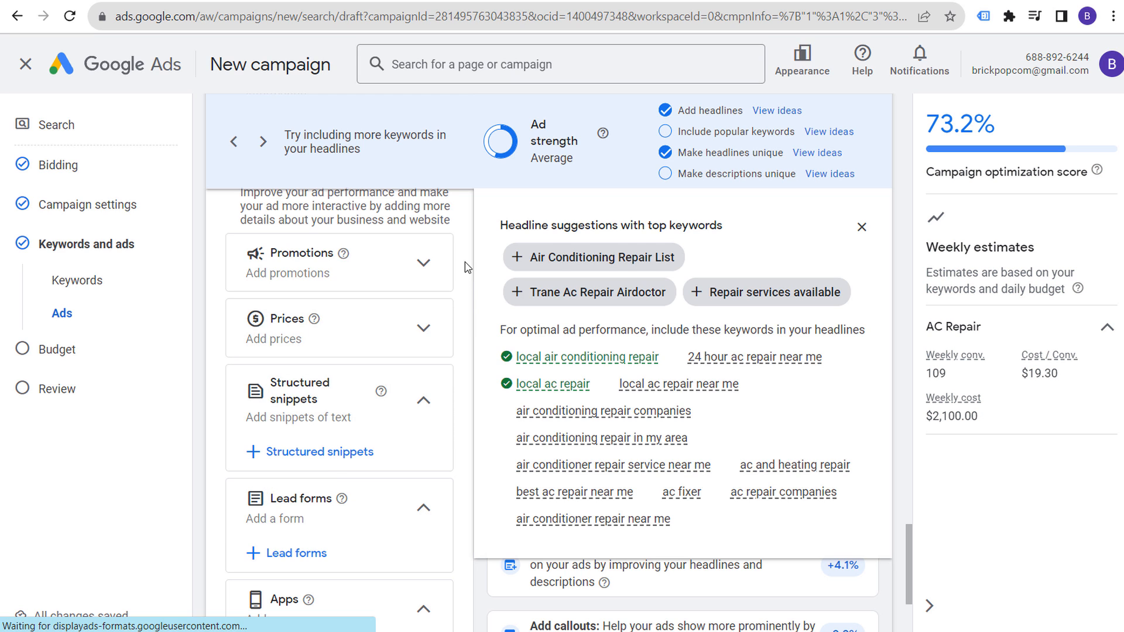
Step: Look through the campaign lead form's questions and submission message settings without adding a lead form
scroll(463, 309, "down", 3)
scroll(463, 310, "down", 1)
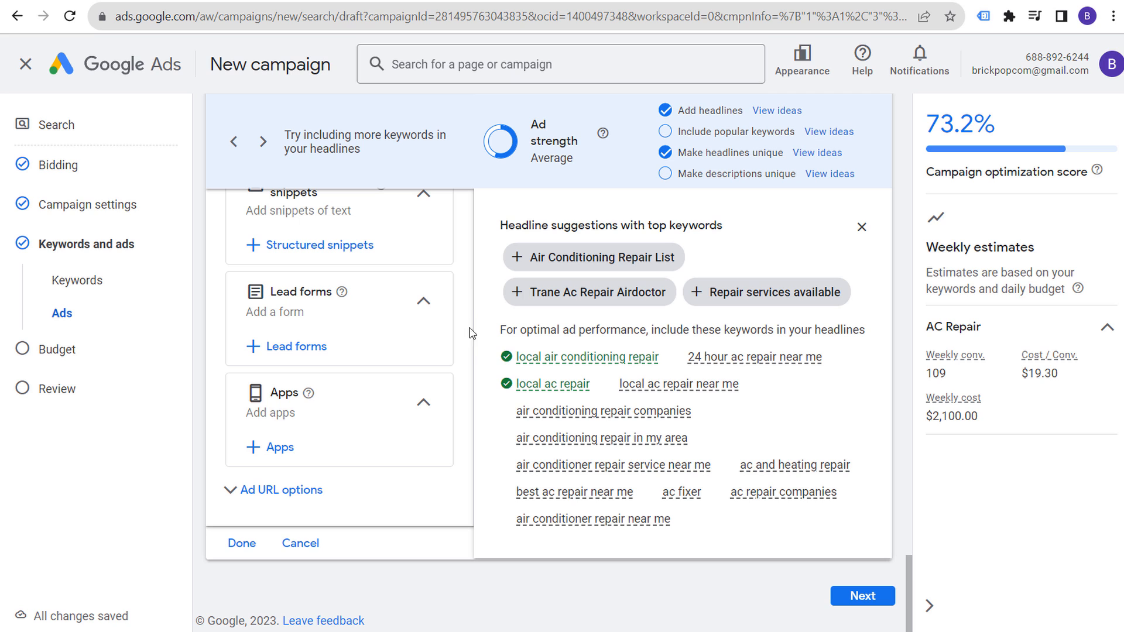
left_click(273, 355)
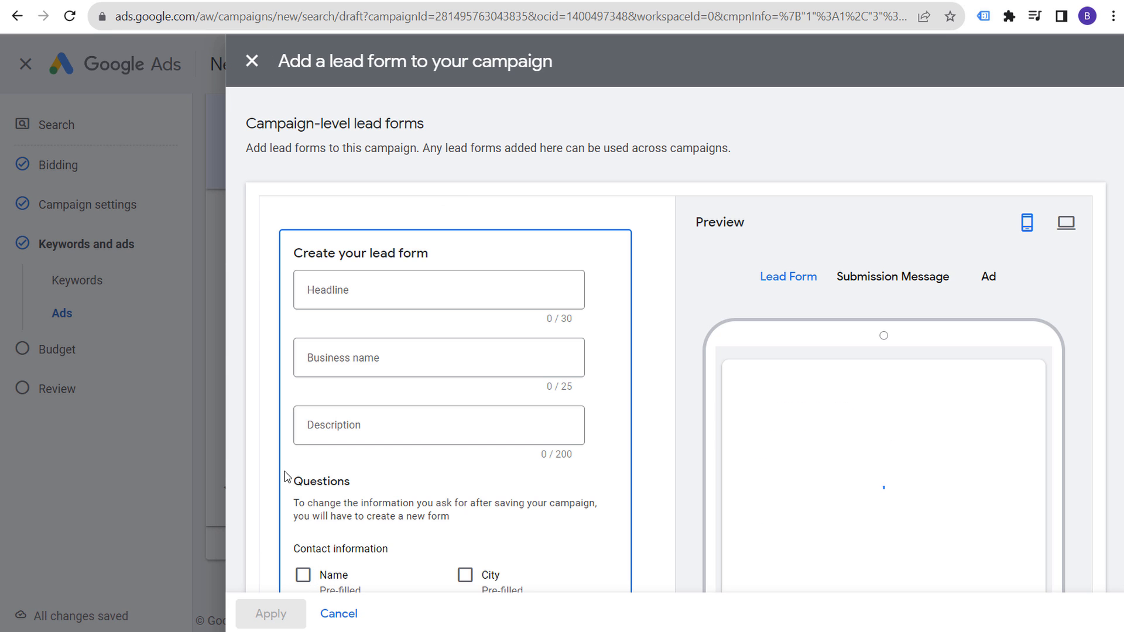
scroll(391, 433, "down", 14)
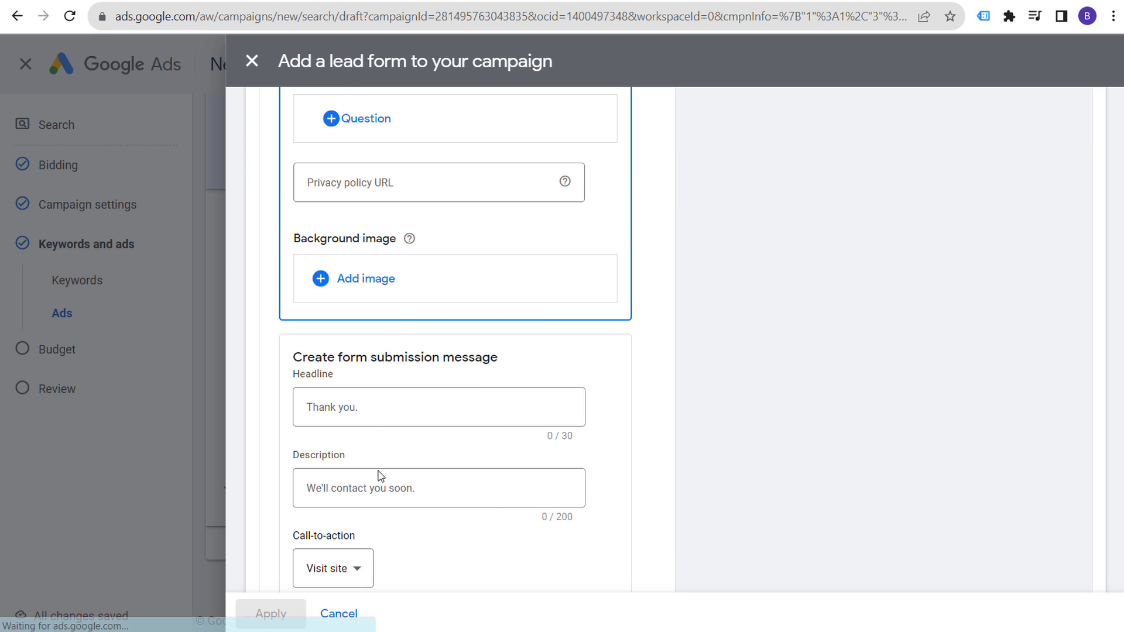
left_click(336, 617)
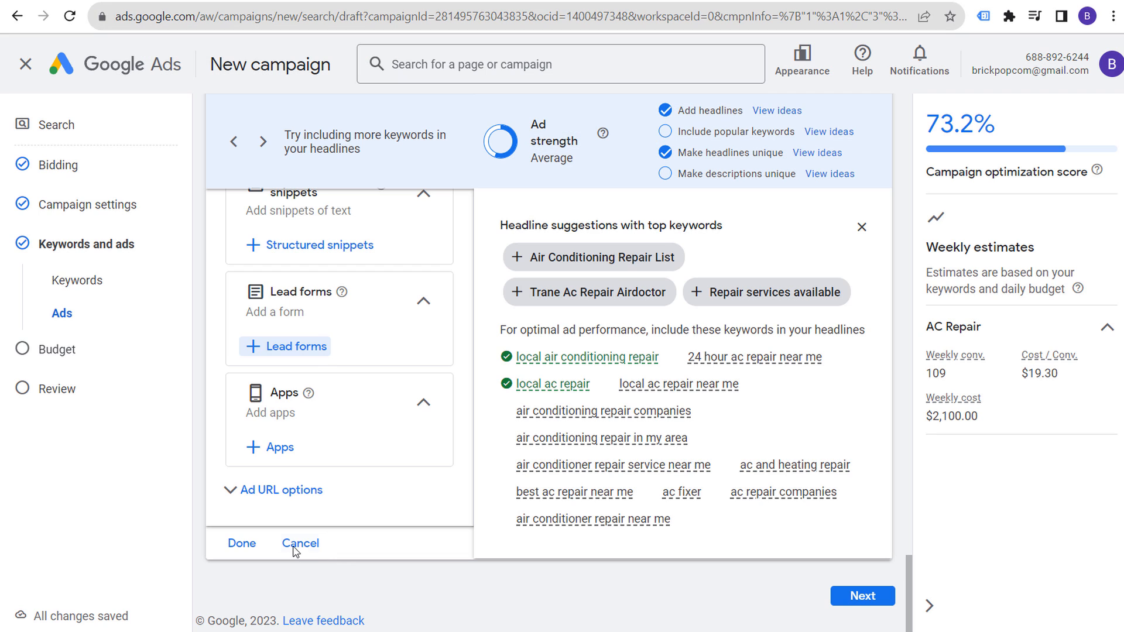
Step: Close the ad editor, check the keyword list and the ad, and continue to the campaign's Budget step
left_click(299, 613)
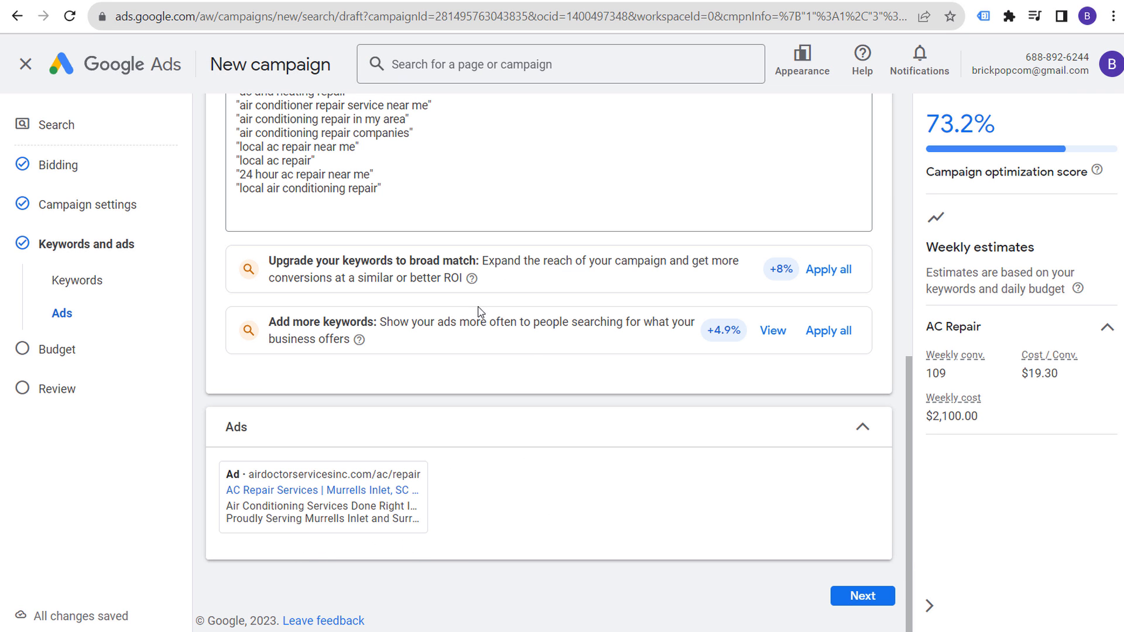
mouse_move(337, 481)
scroll(519, 321, "up", 5)
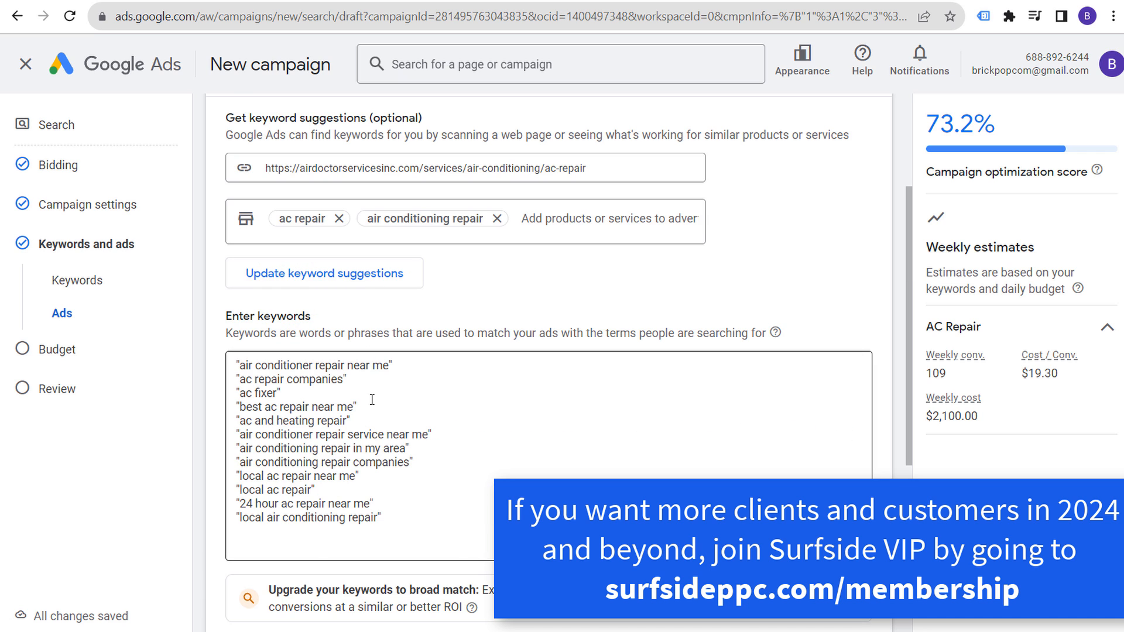
scroll(540, 407, "down", 4)
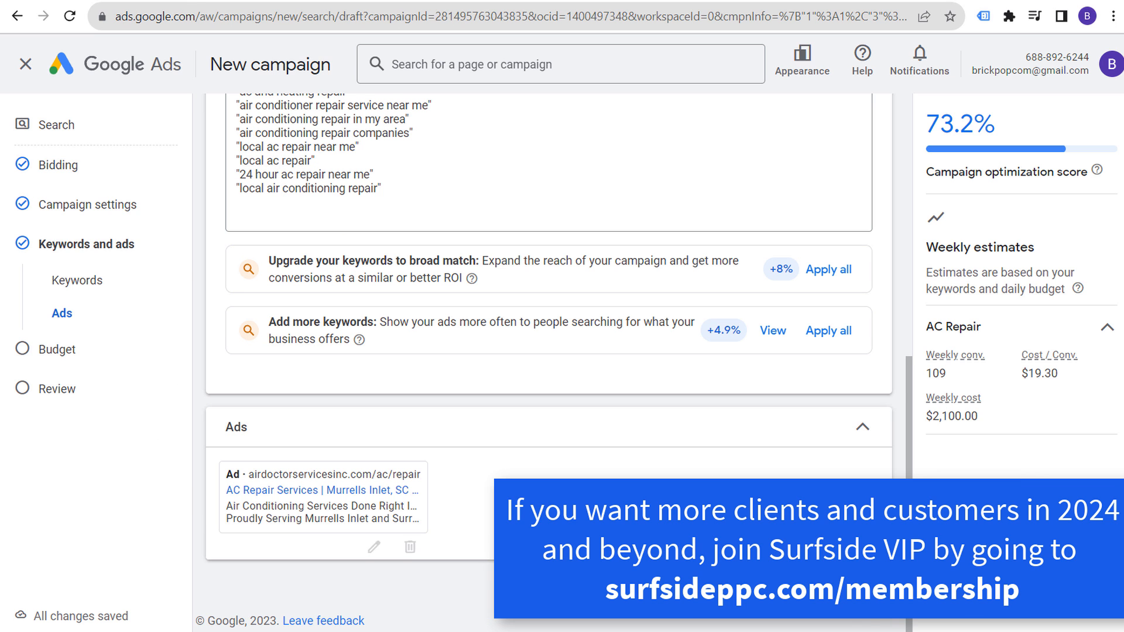
left_click(868, 601)
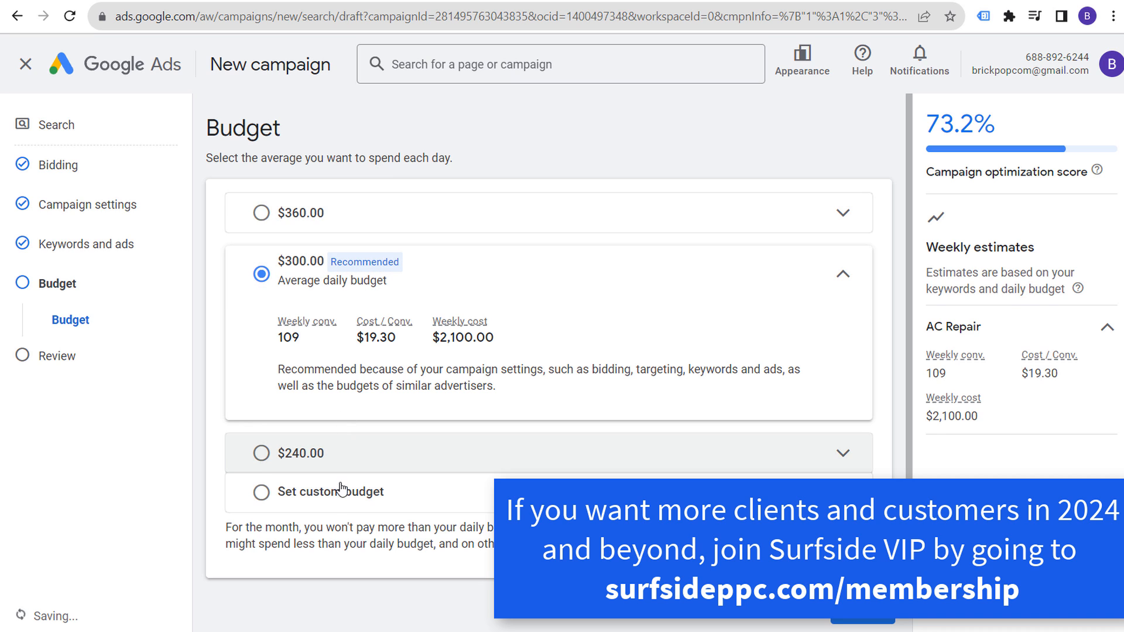
Step: Examine the recommended daily budget's explanation, the weekly cost and conversion estimates, and the custom budget option
left_click_drag(298, 370, 530, 370)
left_click(480, 372)
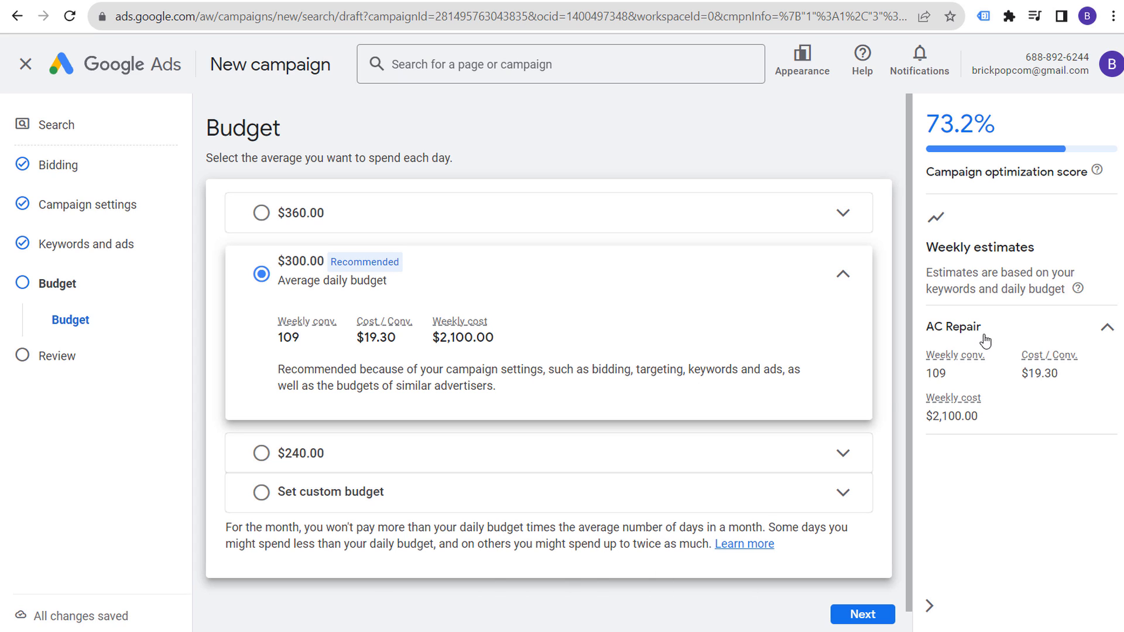
left_click_drag(987, 416, 928, 416)
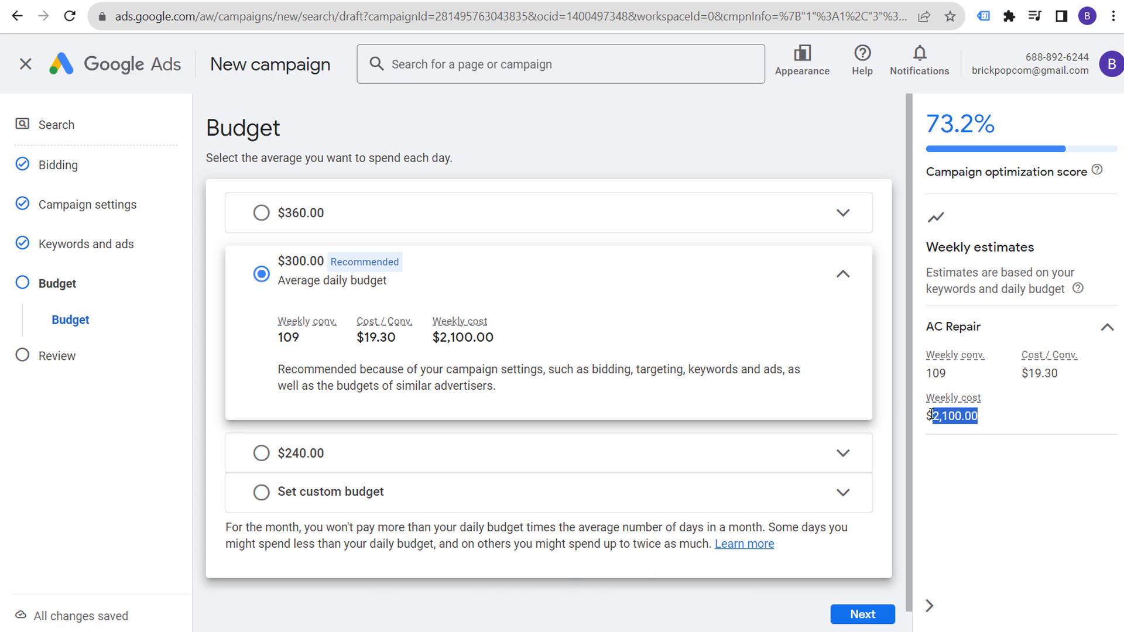
left_click(1005, 429)
left_click_drag(953, 374, 923, 377)
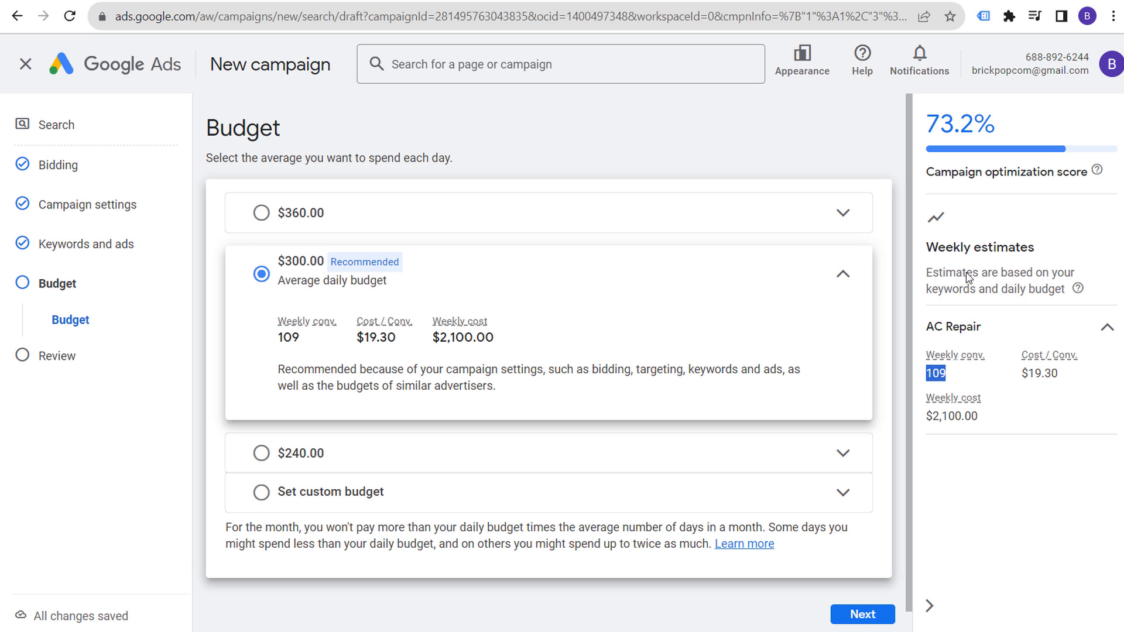
left_click(650, 127)
left_click(261, 493)
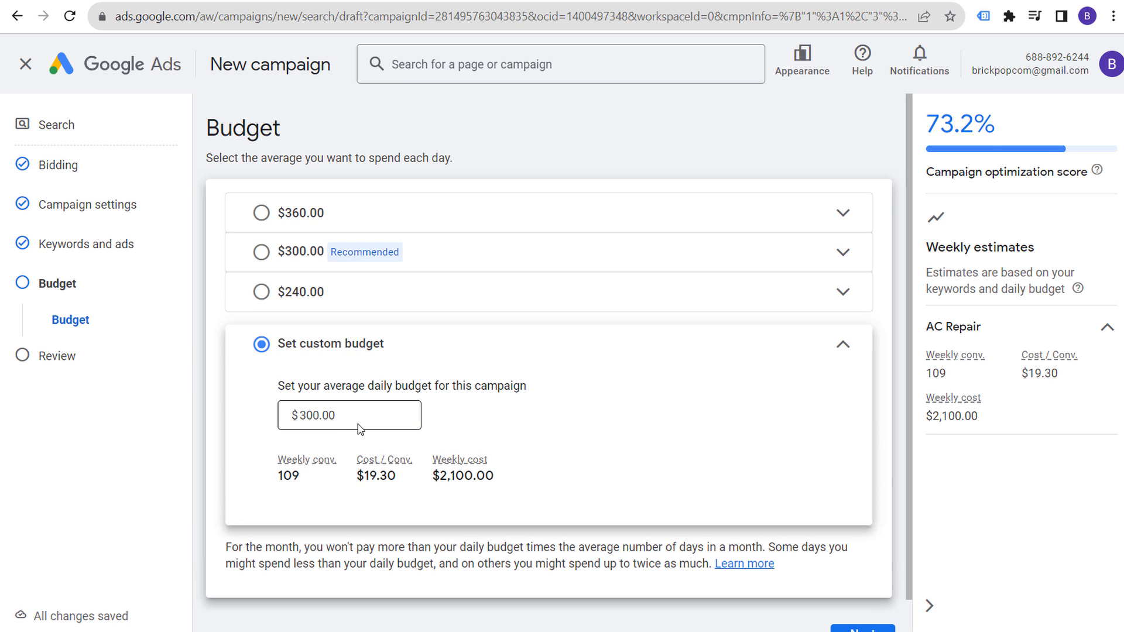
left_click(260, 252)
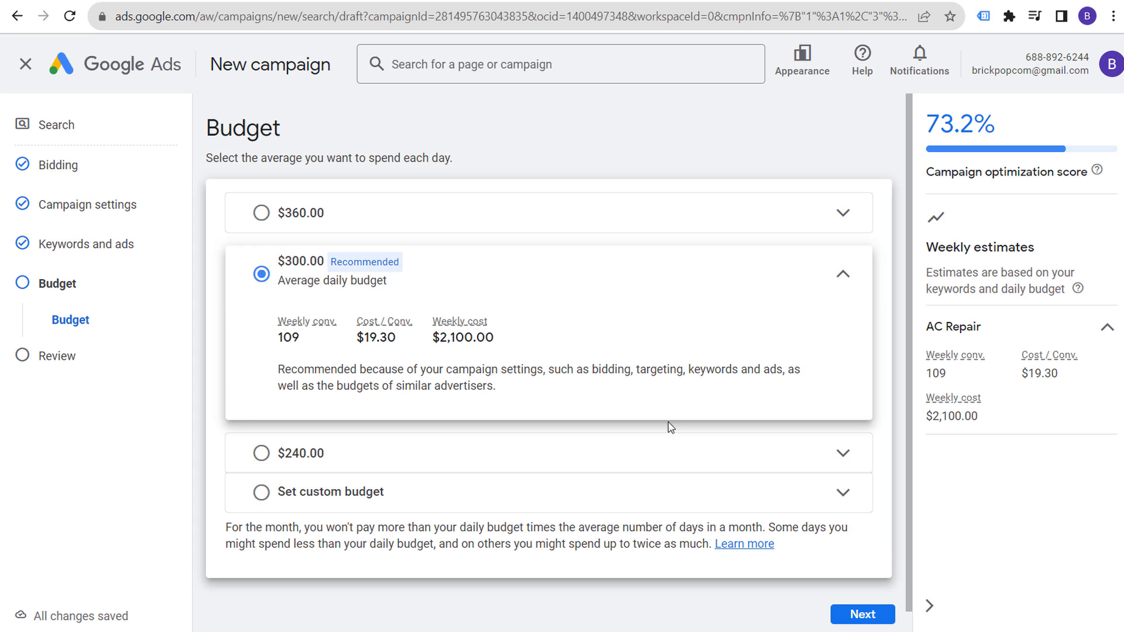
Step: Try a custom average daily budget of $150 to compare its weekly estimates, and return to the recommended $300.00 option
scroll(673, 430, "down", 1)
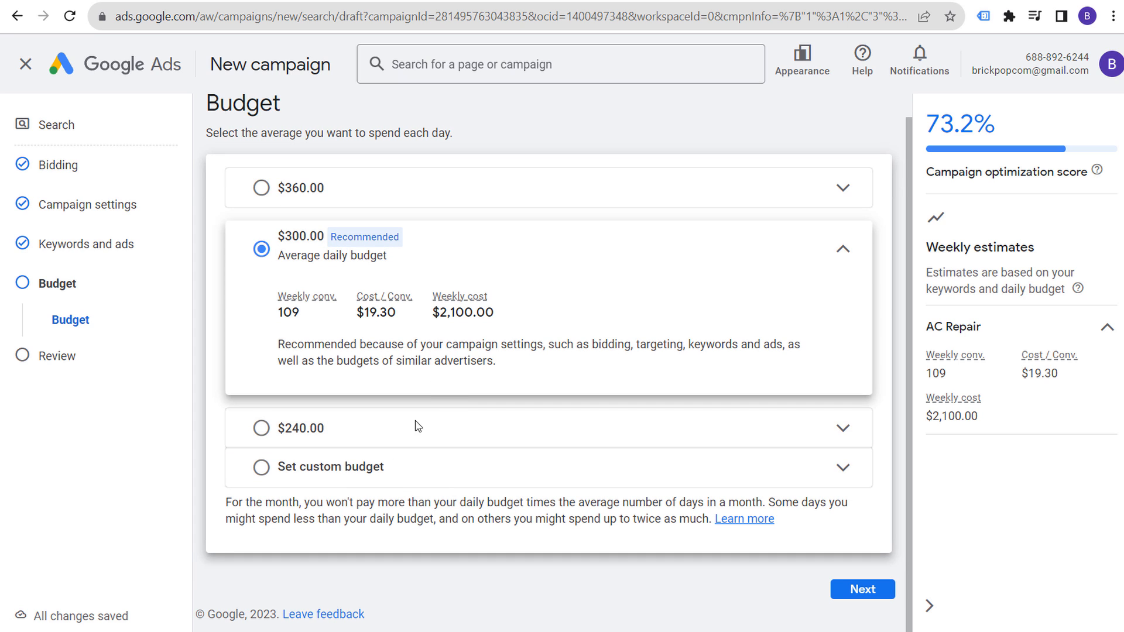
left_click(369, 471)
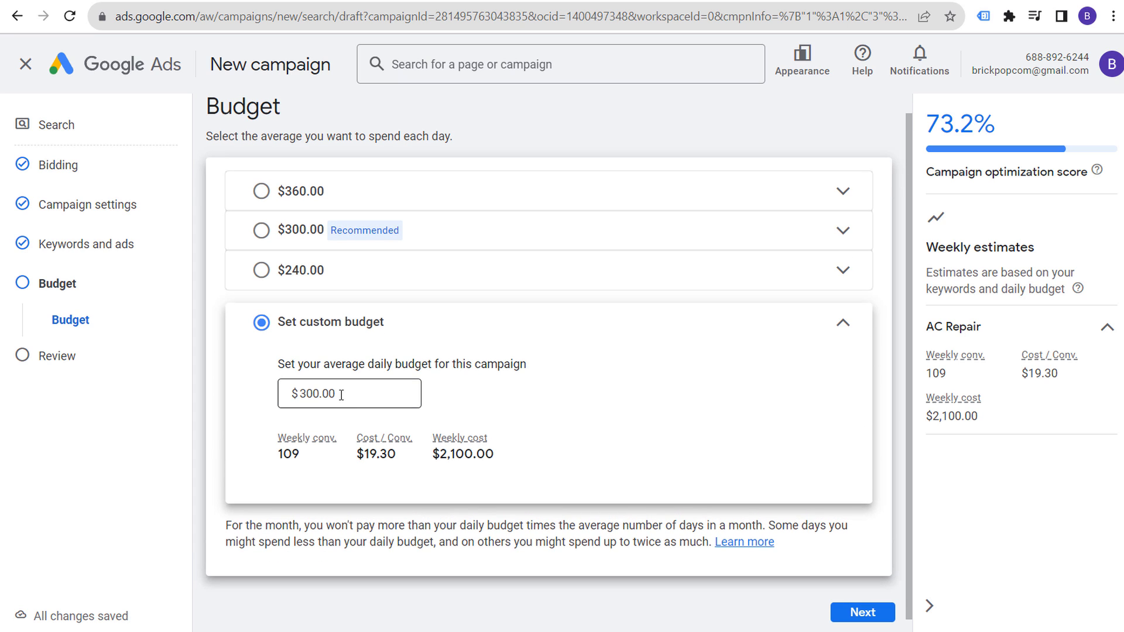
left_click_drag(344, 396, 287, 401)
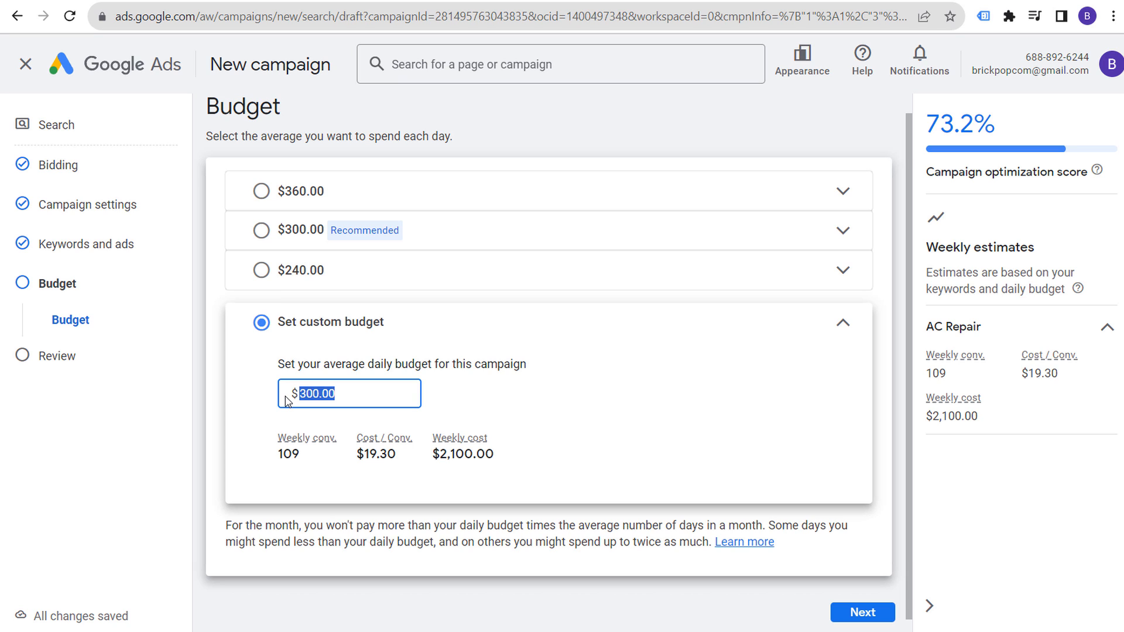
type("150")
left_click_drag(338, 394, 303, 394)
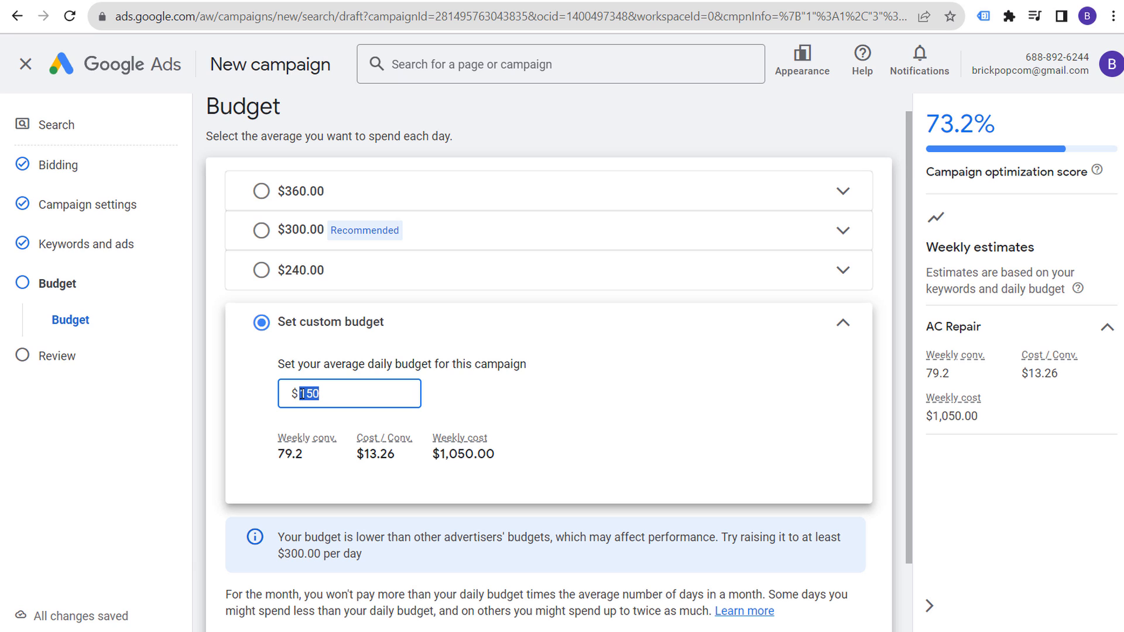
key("BackSpace")
left_click(571, 378)
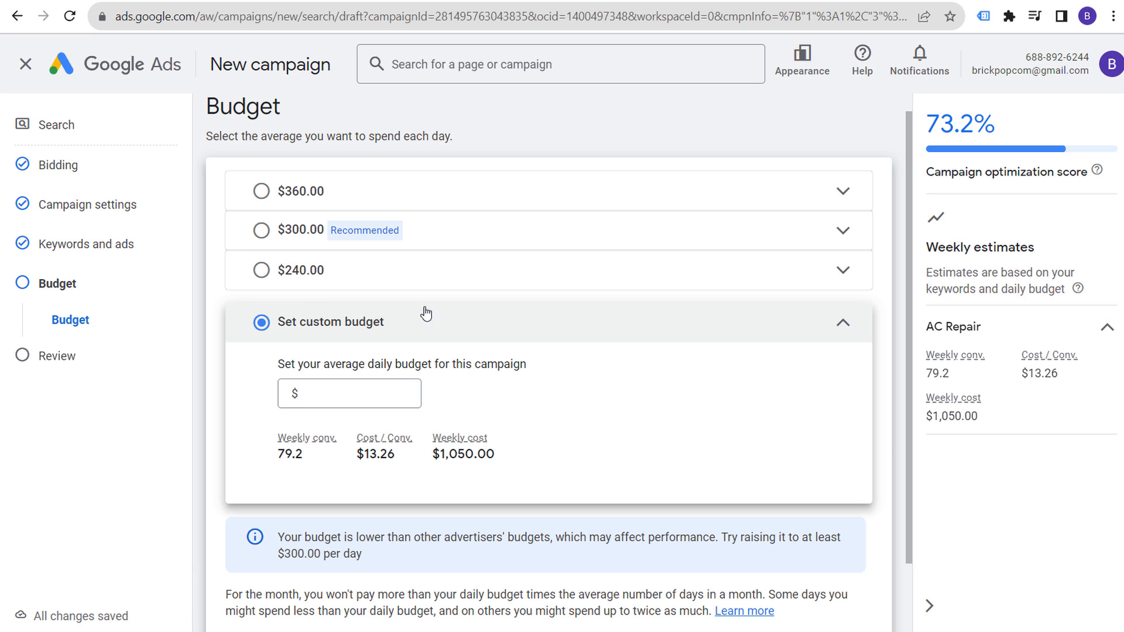
left_click(261, 230)
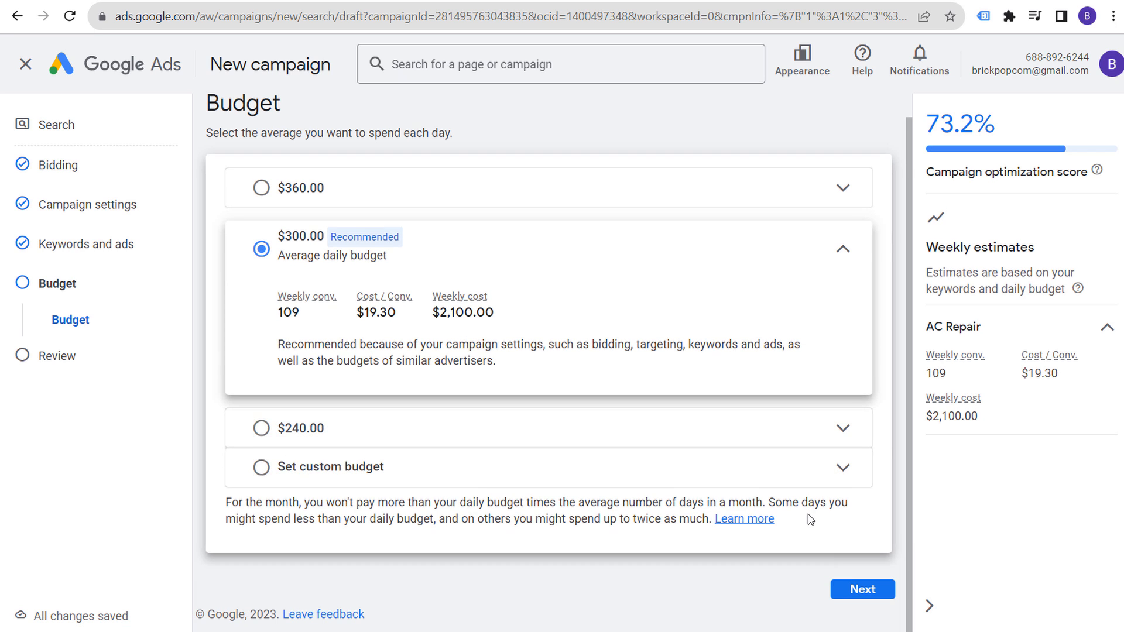
Step: Accept the $300.00 daily budget, continue to the campaign's Review step, and glance at the company's AC Repair Services page
left_click(852, 588)
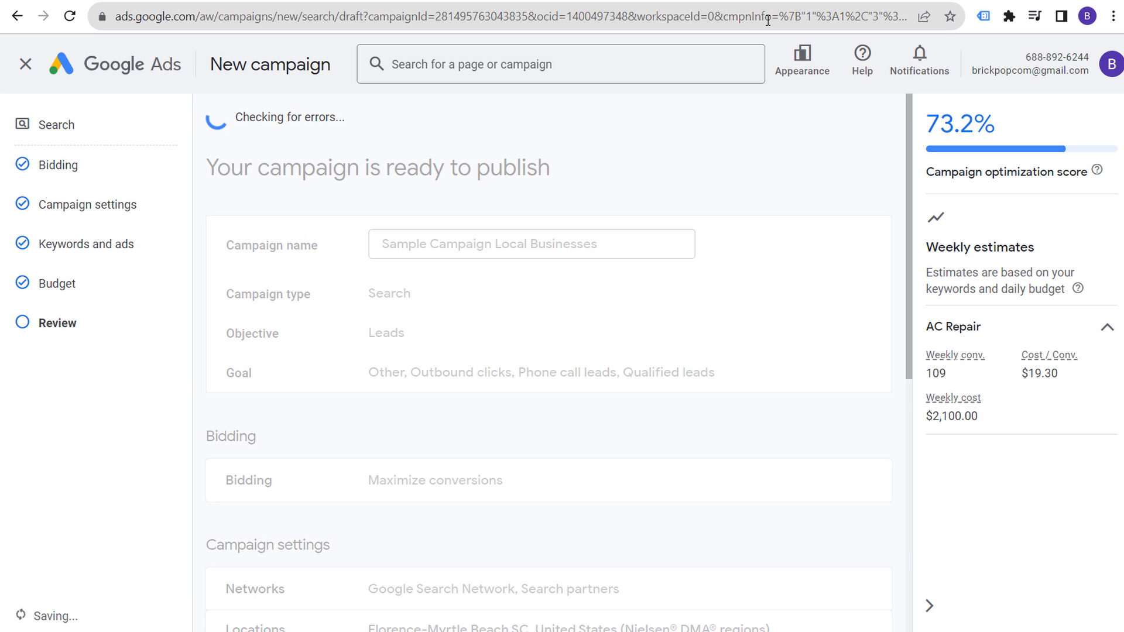
left_click(805, 2)
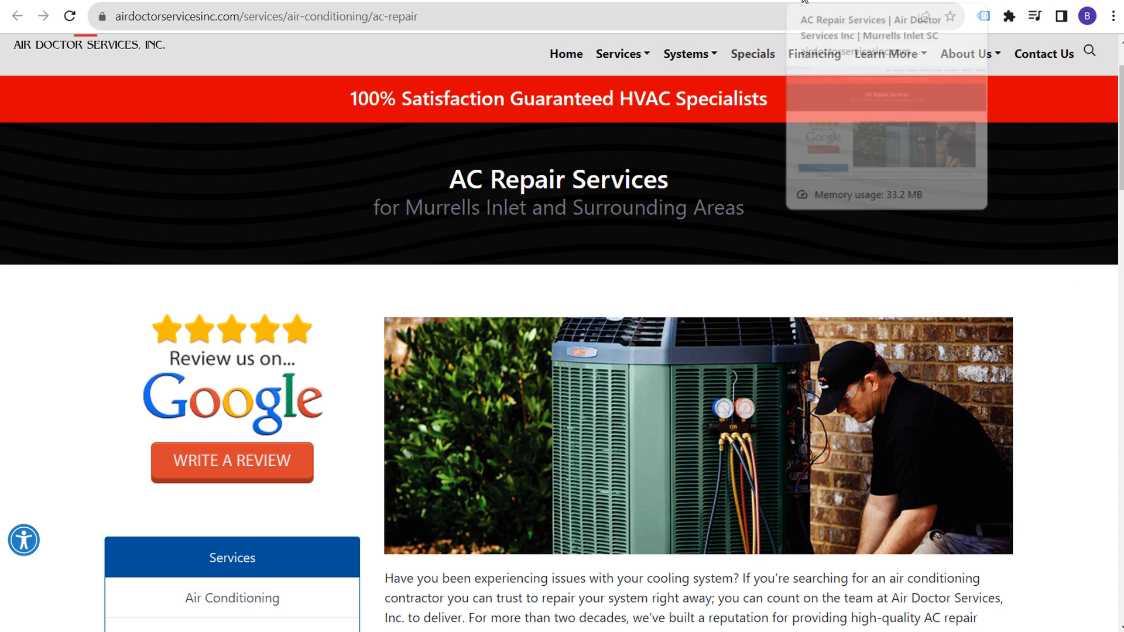
left_click(504, 2)
left_click(460, 1)
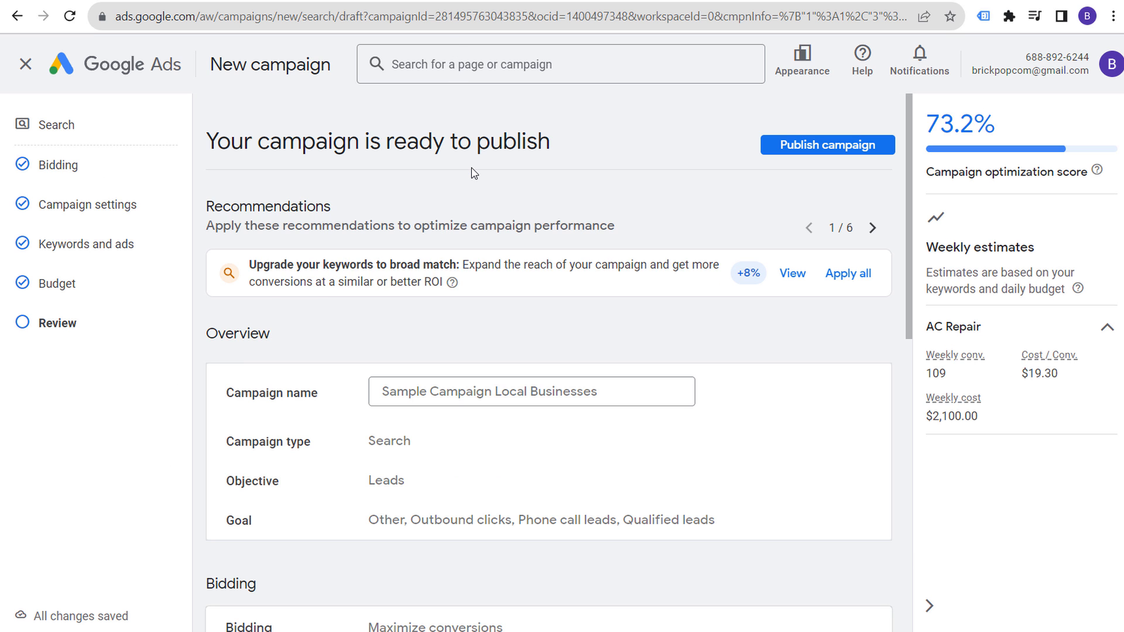
Step: Review the campaign overview's type, objective and goals, and compare them with the company's AC Repair Services page
scroll(624, 368, "down", 3)
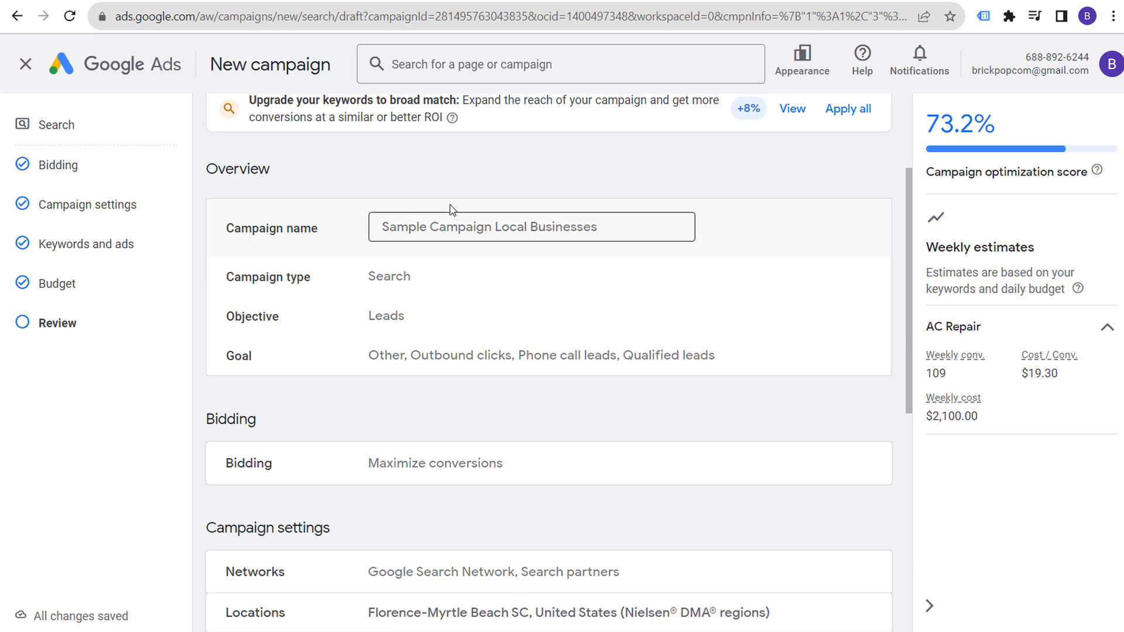
double_click(379, 277)
left_click_drag(408, 311, 361, 313)
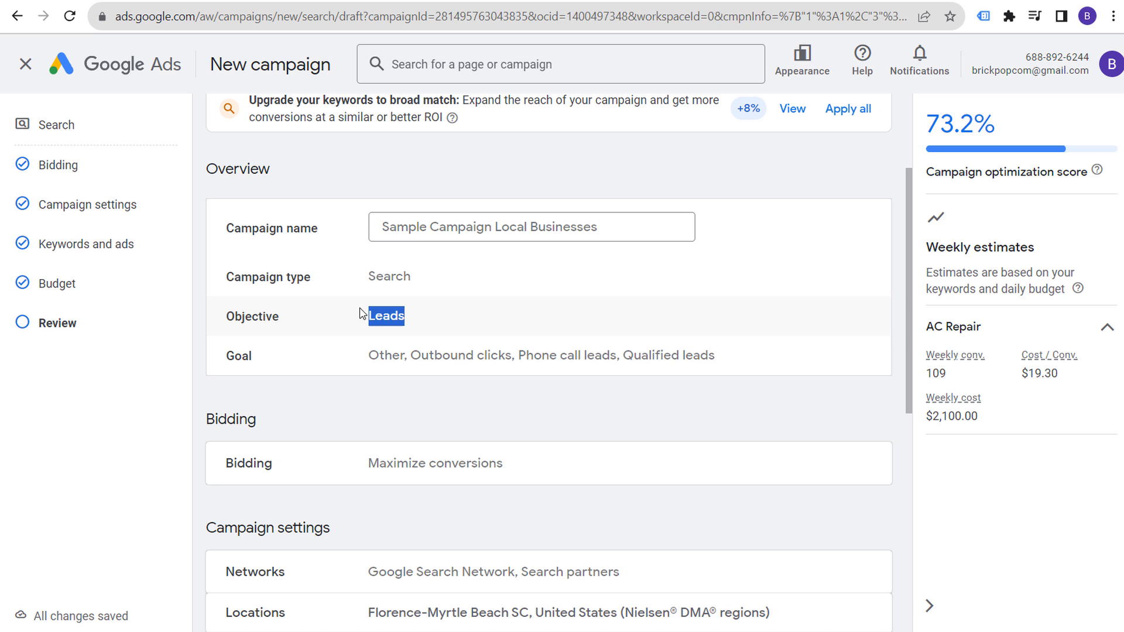
left_click_drag(743, 354, 381, 354)
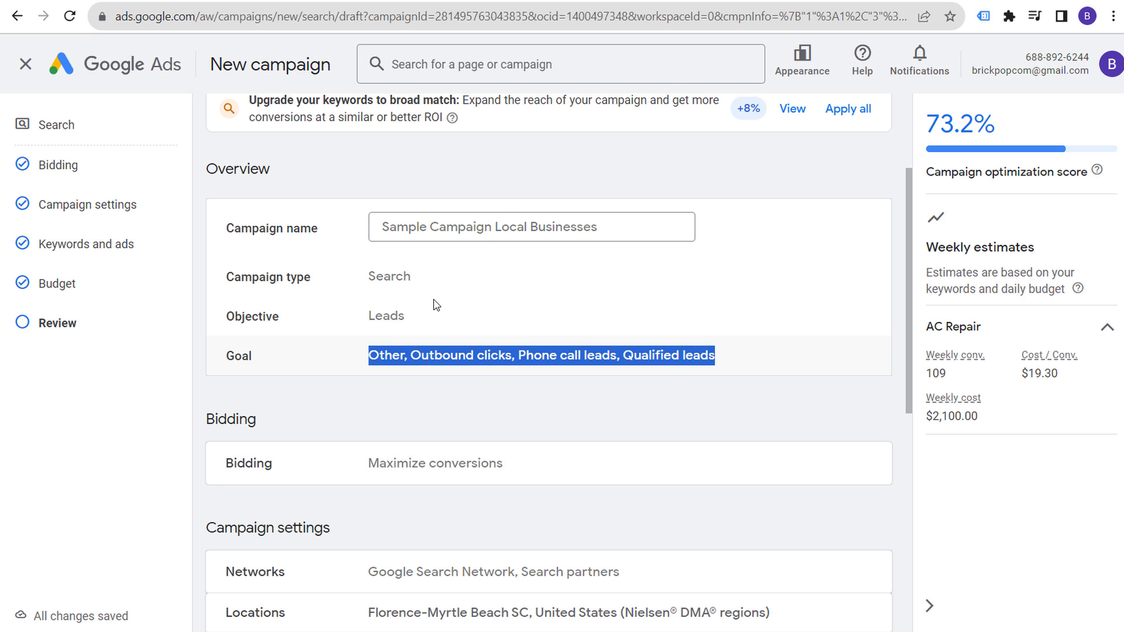
left_click(811, 2)
scroll(464, 156, "up", 2)
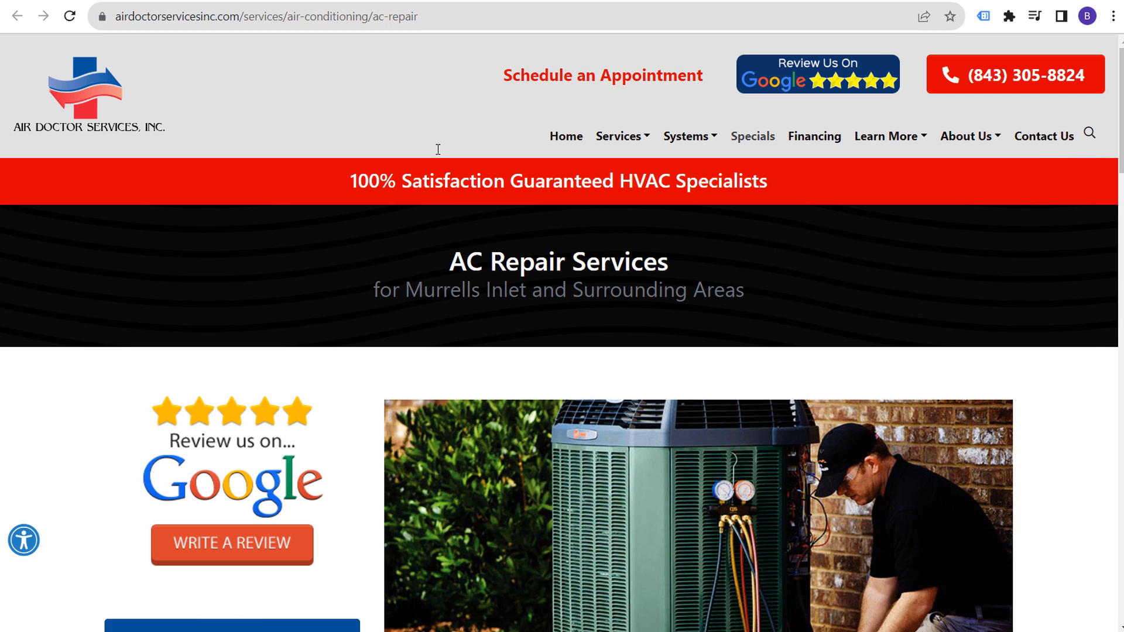
left_click(460, 2)
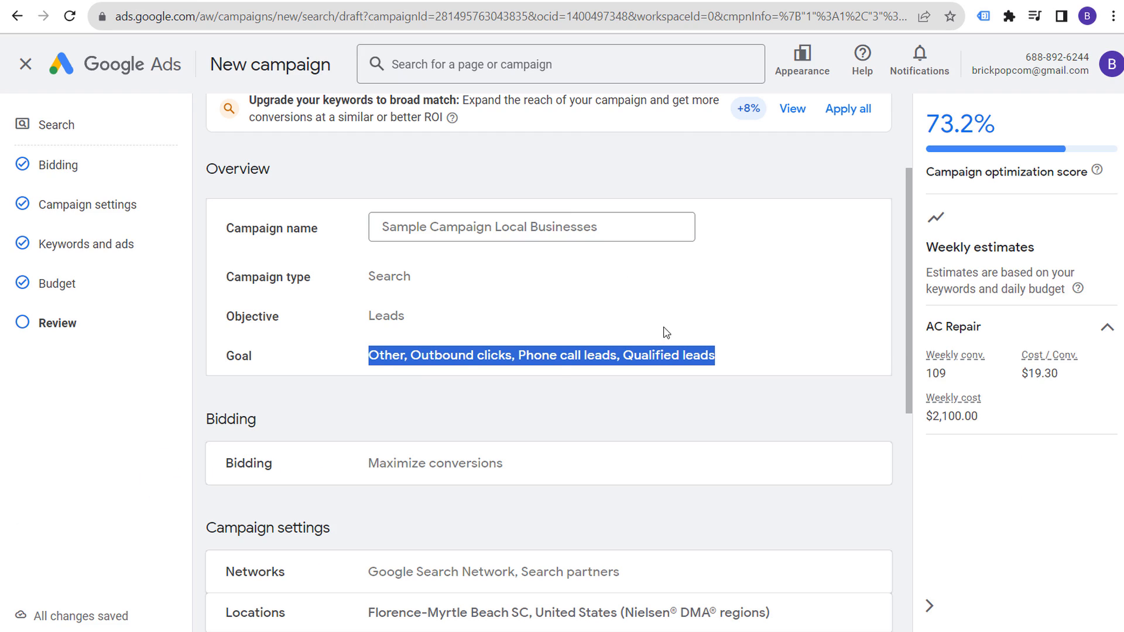
Step: Check the bidding, campaign settings, keywords, ads and budget summaries, and publish the campaign
scroll(508, 357, "down", 2)
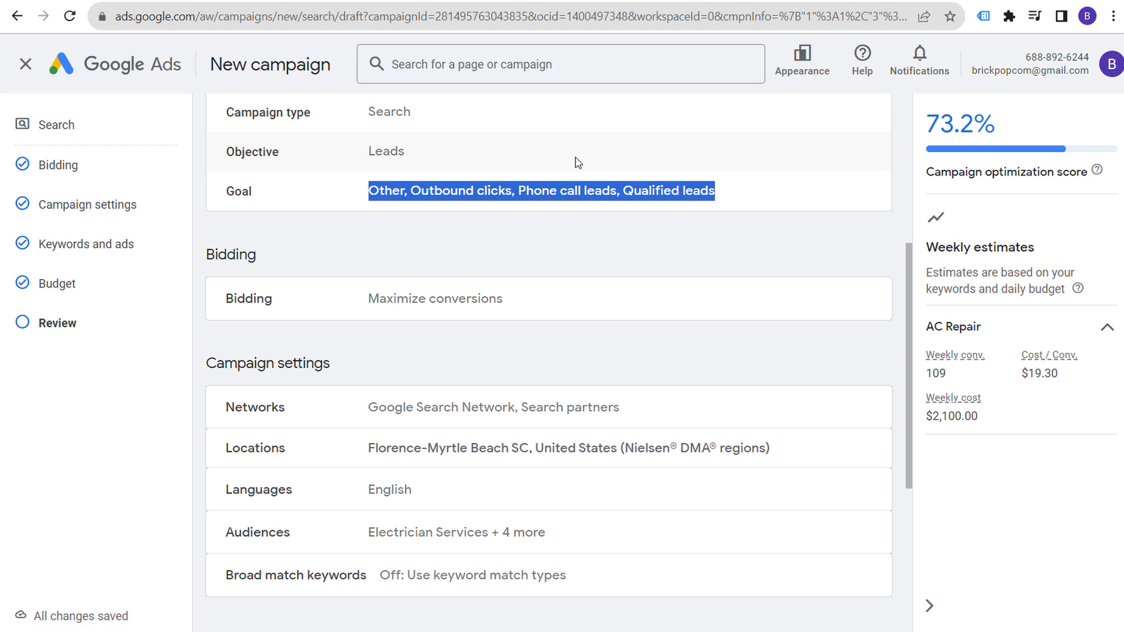
left_click(560, 210)
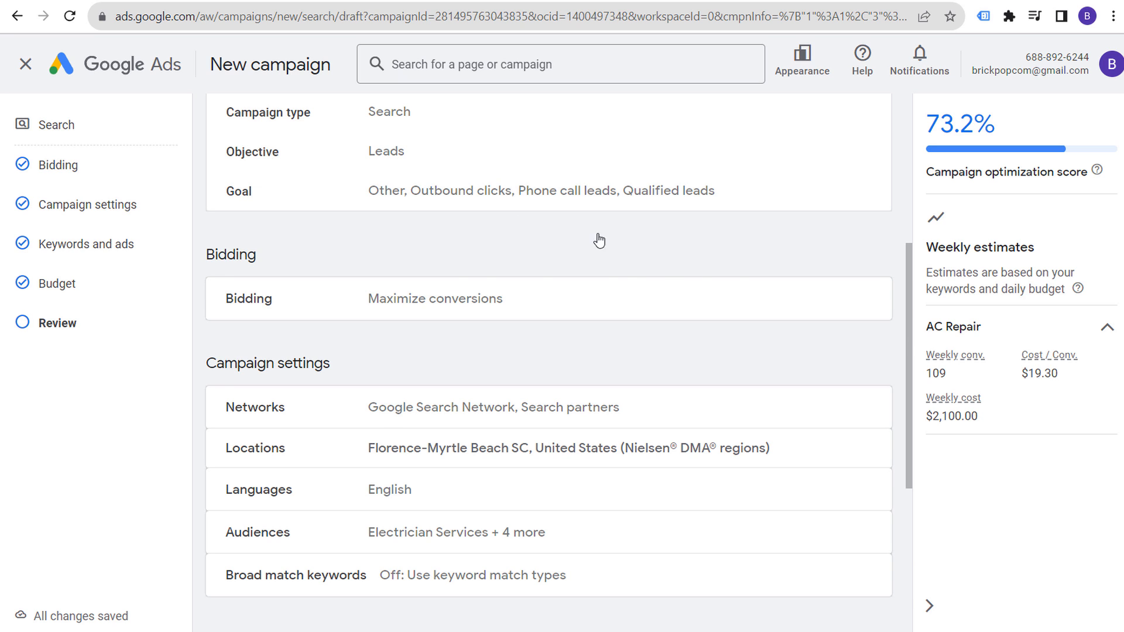
scroll(598, 240, "down", 4)
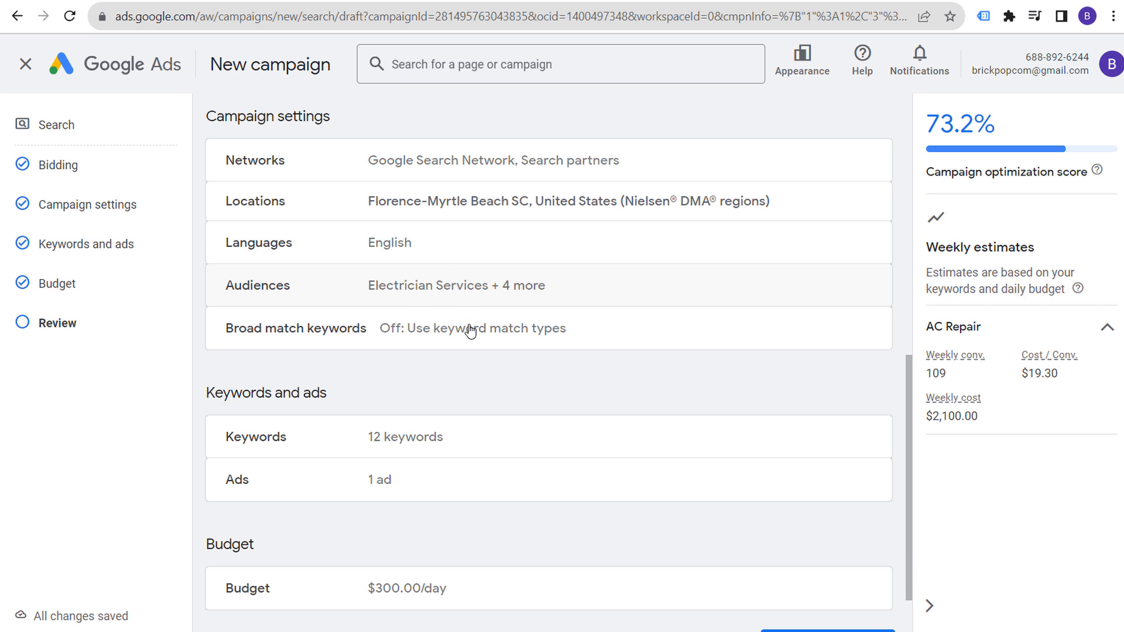
scroll(571, 288, "down", 1)
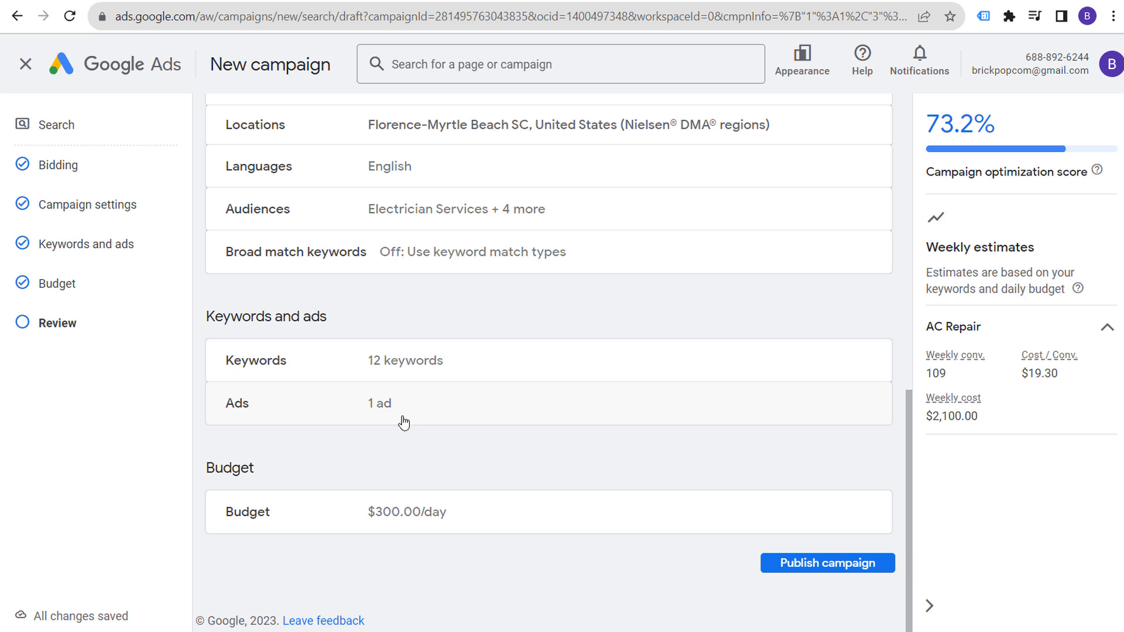
left_click(820, 563)
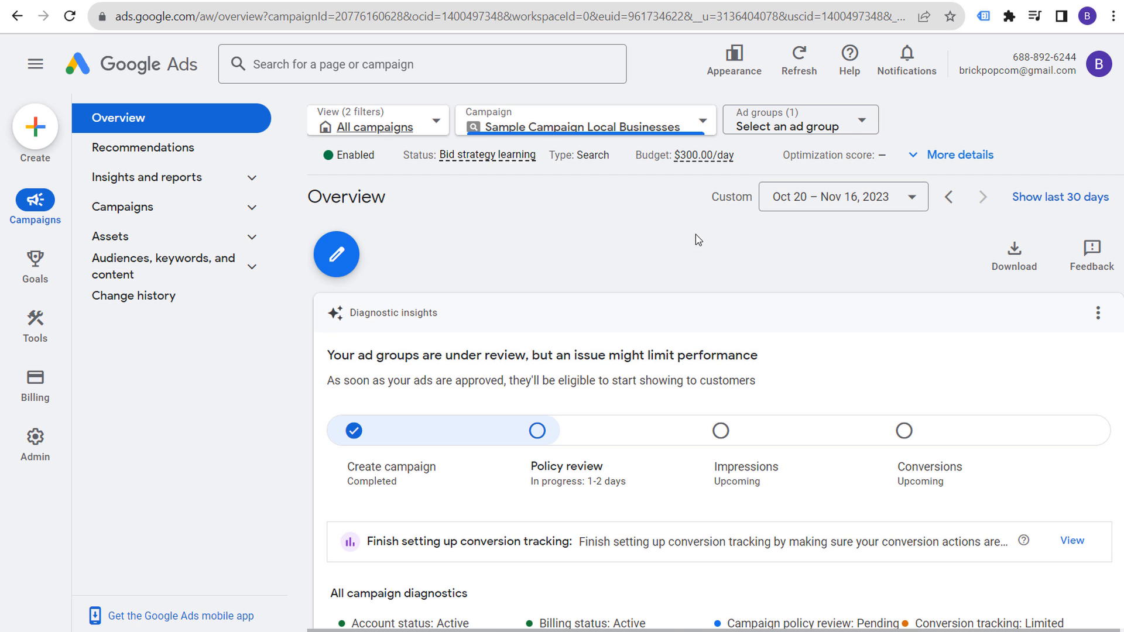
Step: Look over the published campaign's diagnostics, ad and location cards, and open its list of ad groups
scroll(656, 304, "down", 4)
scroll(628, 378, "down", 3)
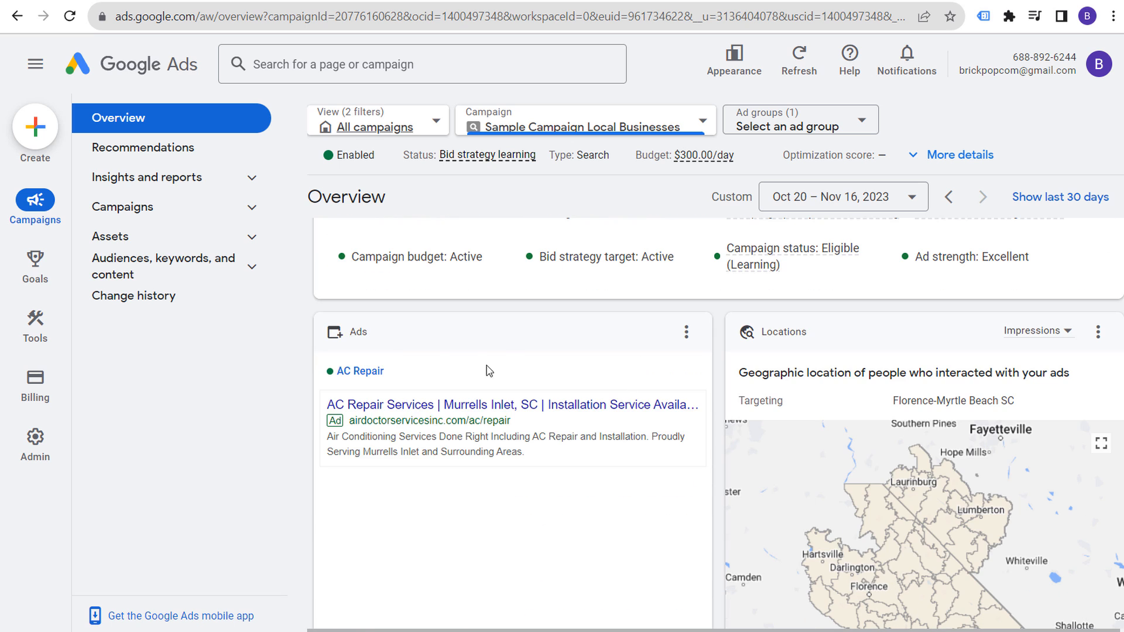
left_click(213, 209)
left_click(140, 271)
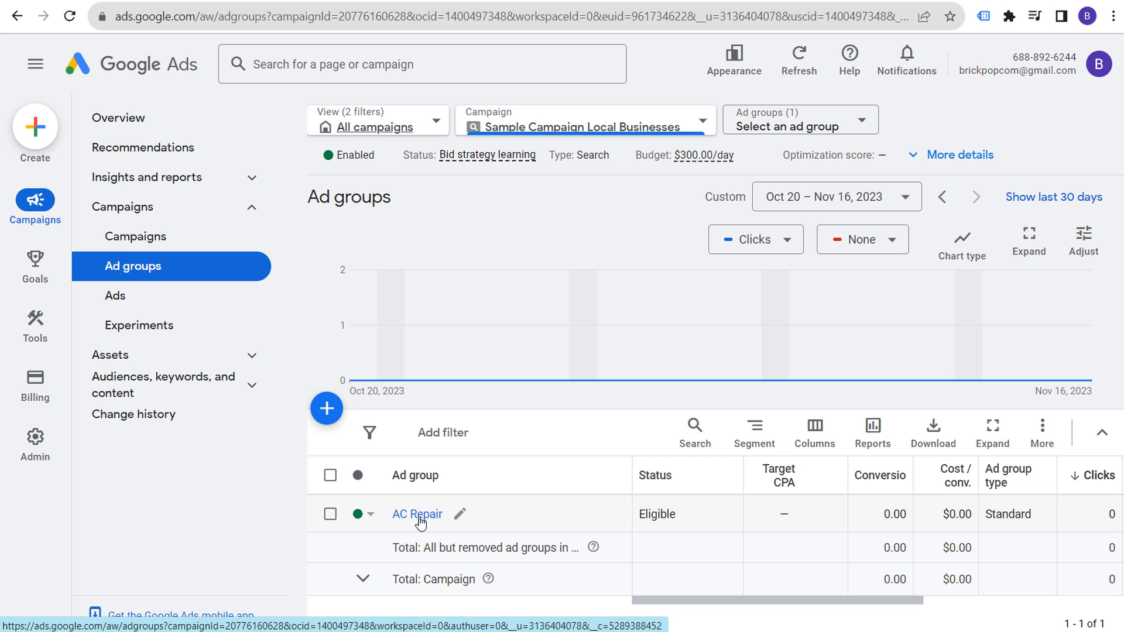
left_click(333, 415)
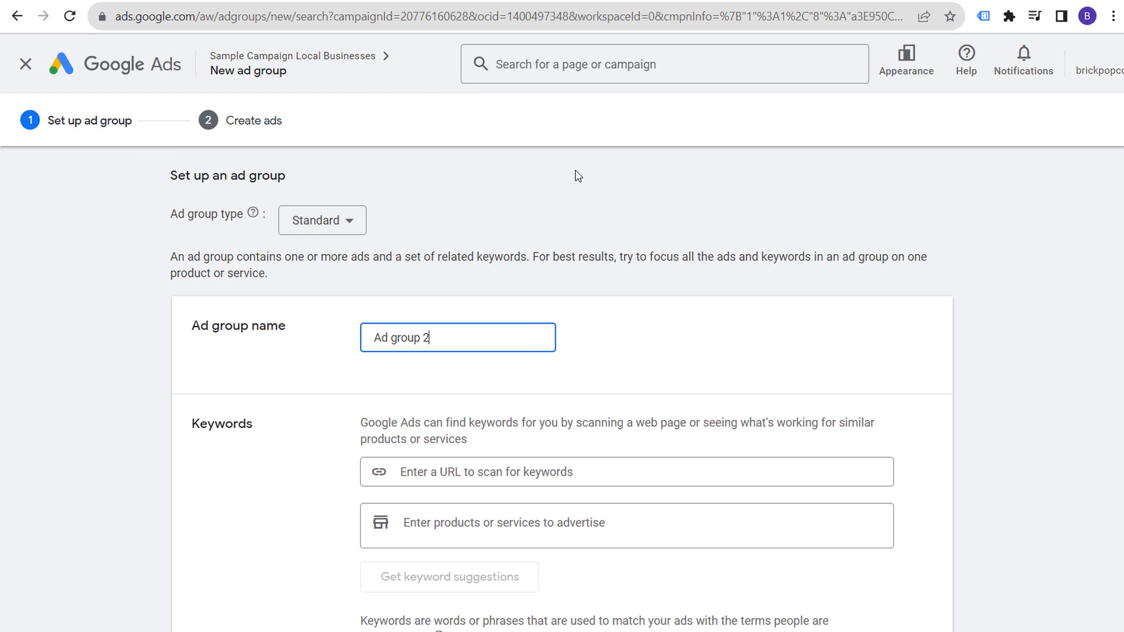
left_click(769, 1)
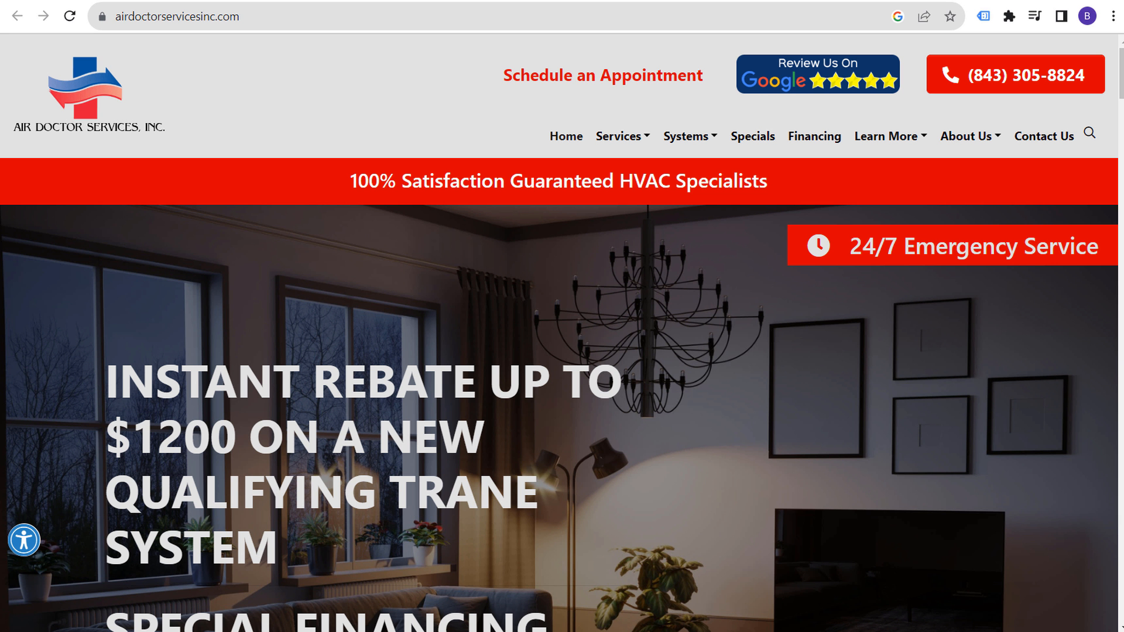
mouse_move(623, 137)
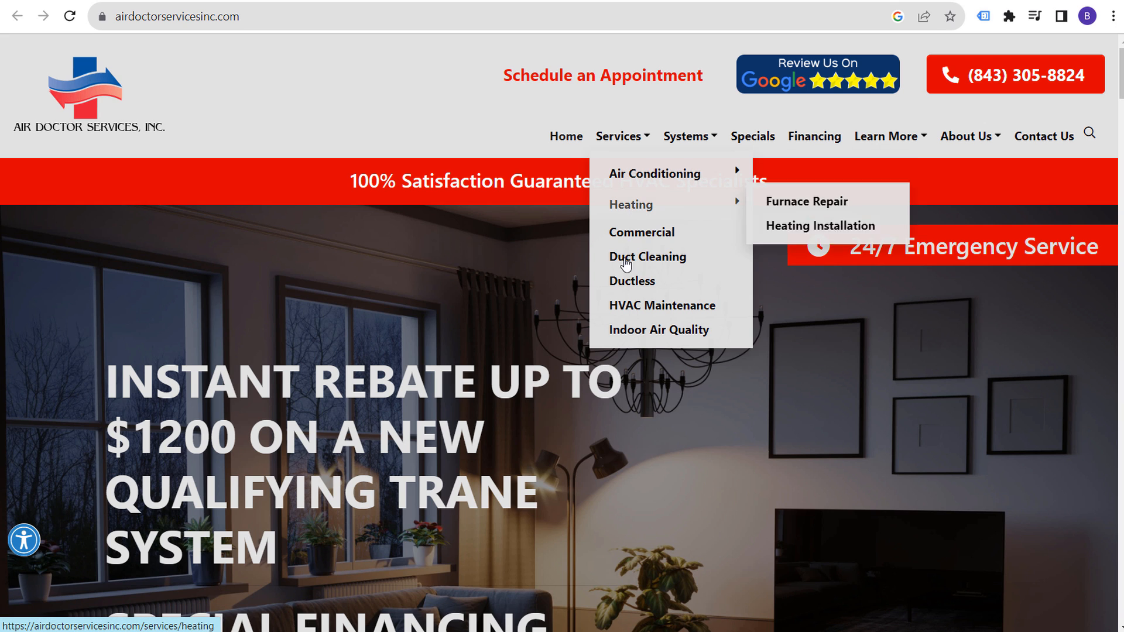
right_click(631, 261)
left_click(655, 381)
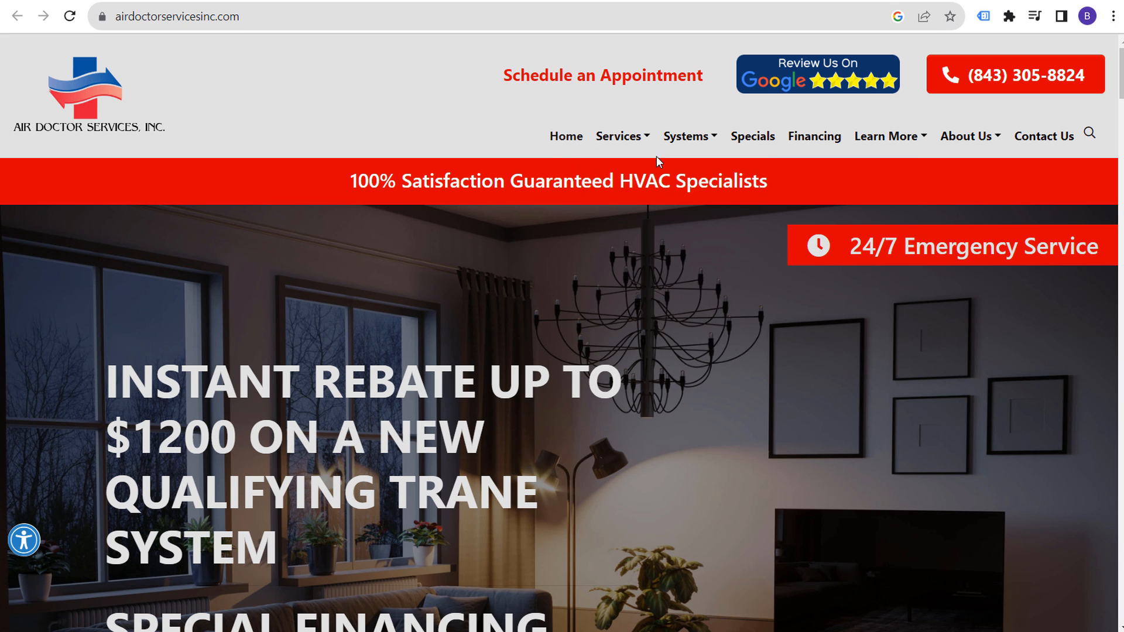
left_click(444, 3)
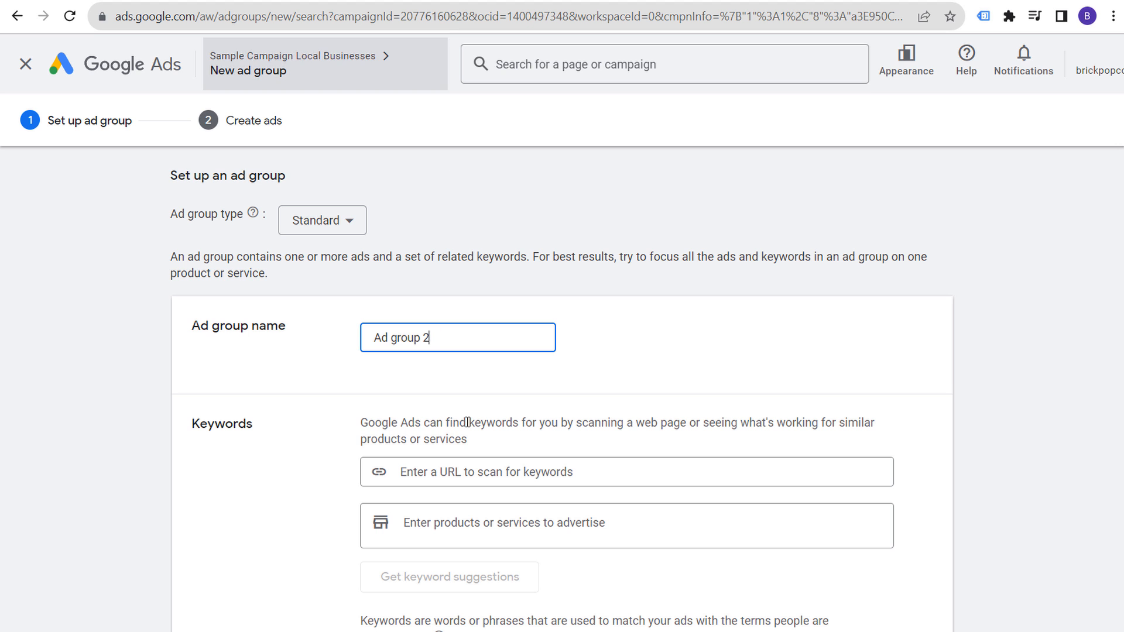
left_click(464, 471)
type("https://airdoctorservicesinc.com/services/duct-cleaning")
Step: Name the new ad group Duct Cleaning and add duct cleaning as the service to advertise
left_click(429, 340)
key("ctrl+a")
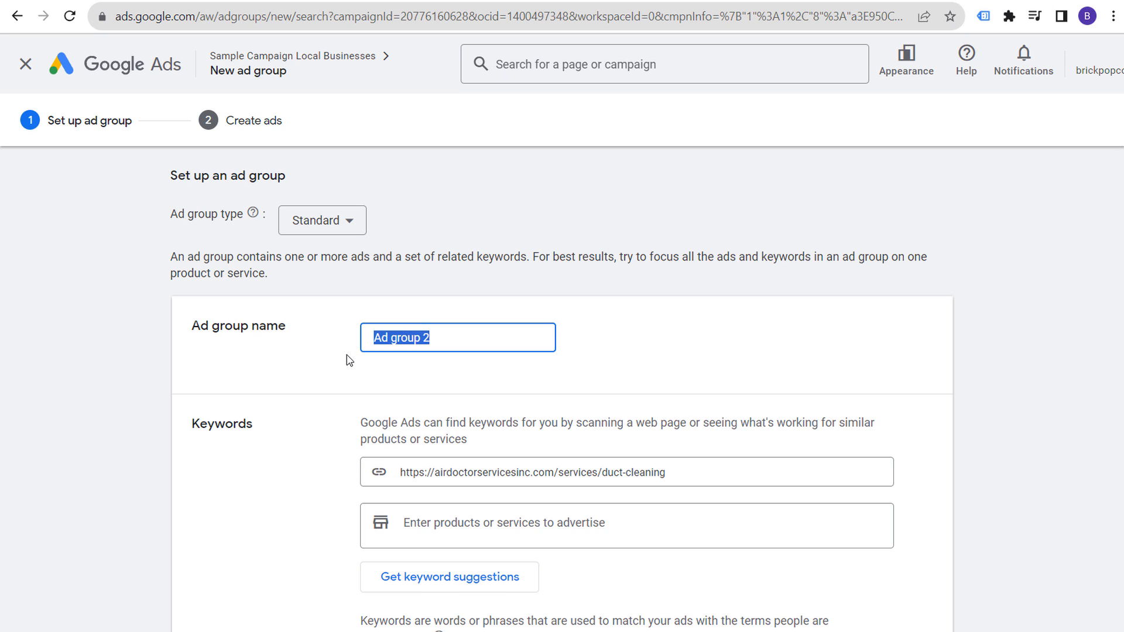
type("Duct Cleaning")
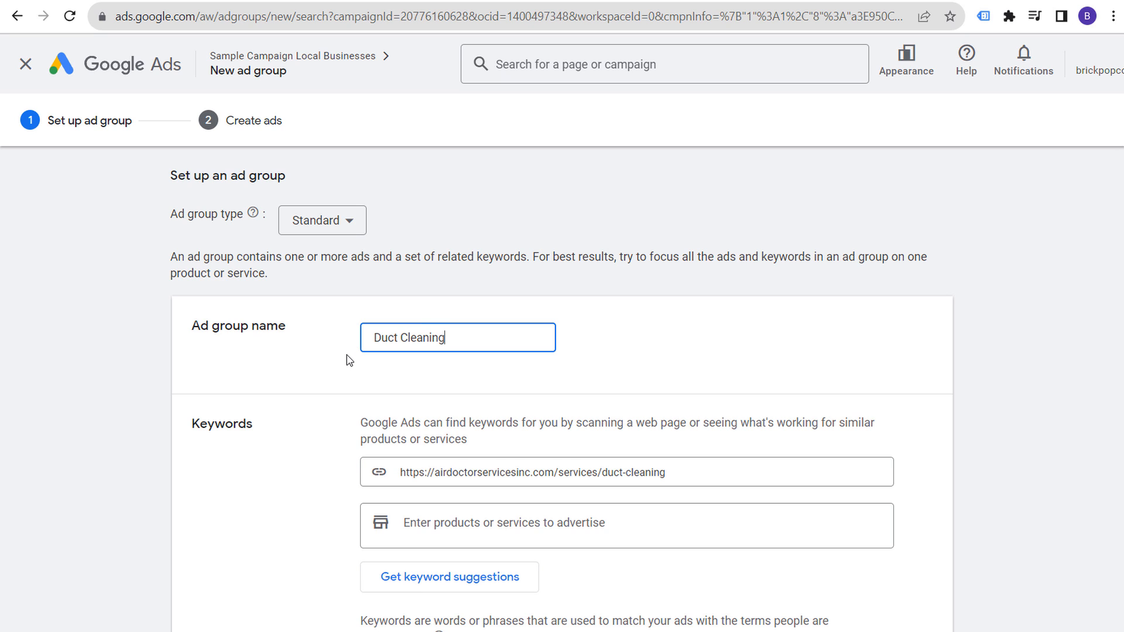
left_click(539, 516)
type("duct")
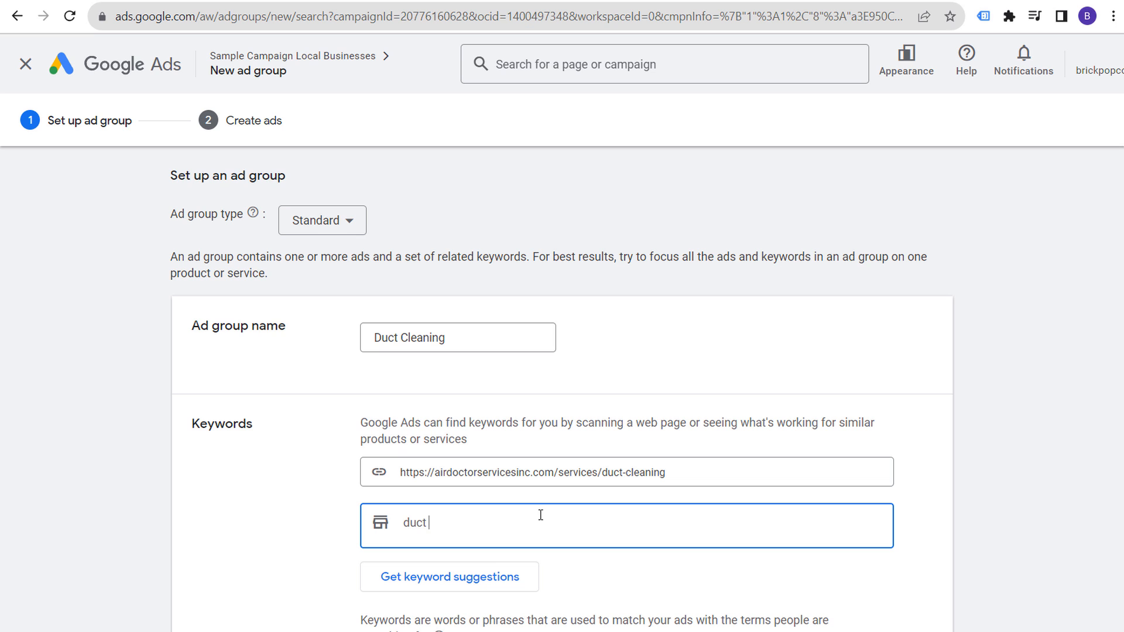
type(" cleaning")
key("Return")
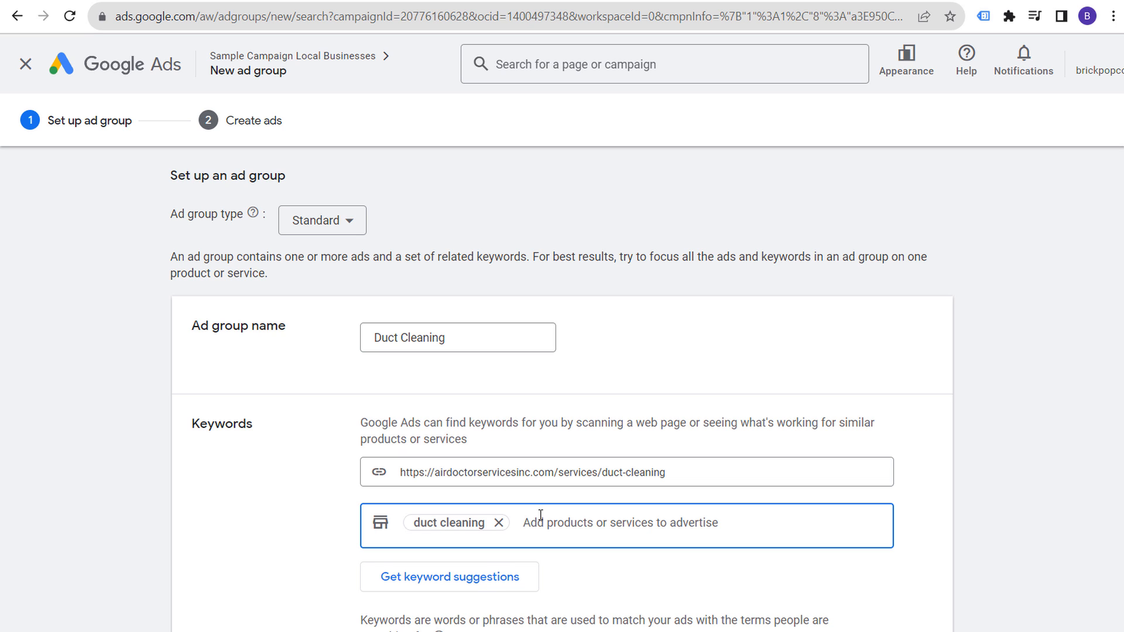
Step: Get keyword suggestions and delete all but air duct cleaning, duct cleaning, duct cleaning services and air duct cleaning services
left_click(462, 578)
scroll(709, 323, "down", 3)
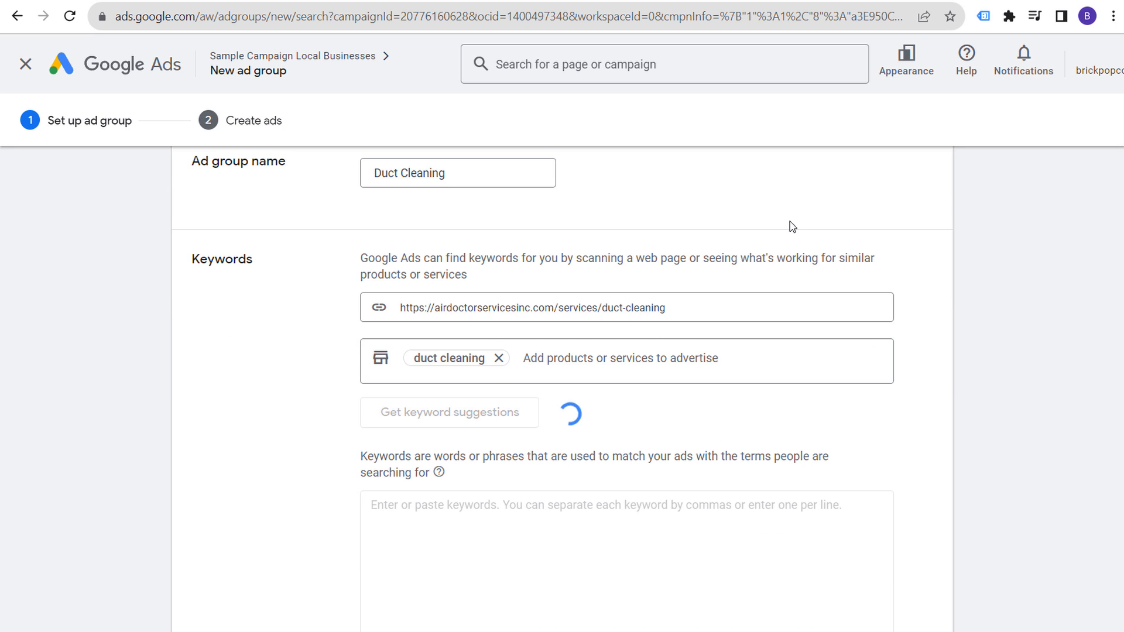
scroll(835, 241, "down", 3)
scroll(597, 328, "up", 5)
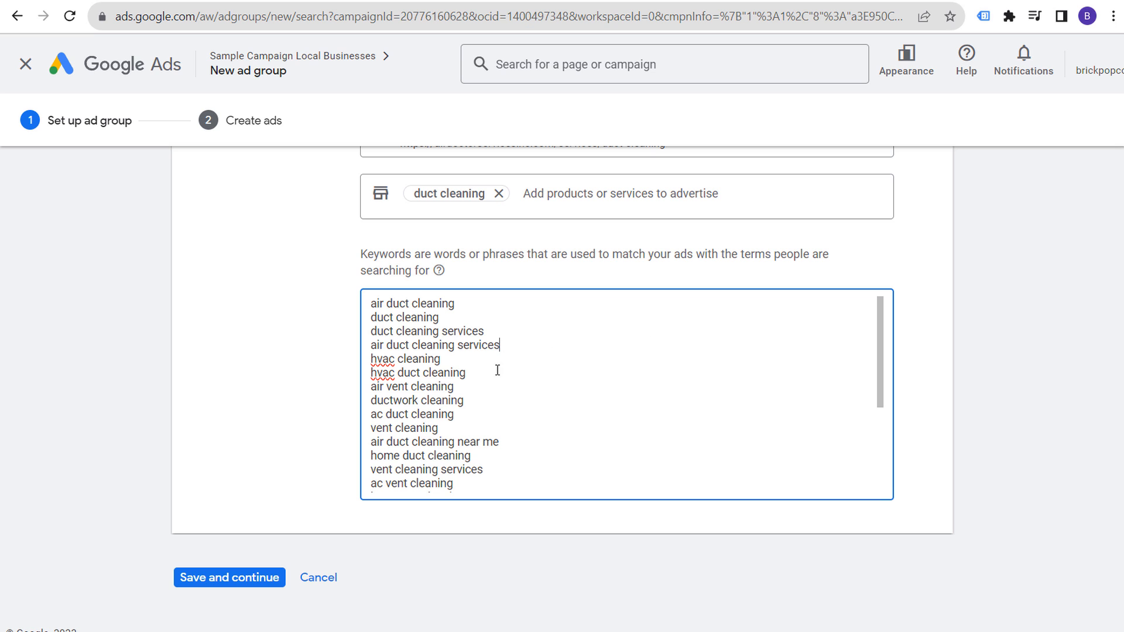
left_click_drag(375, 358, 598, 468)
scroll(532, 388, "down", 5)
key("BackSpace")
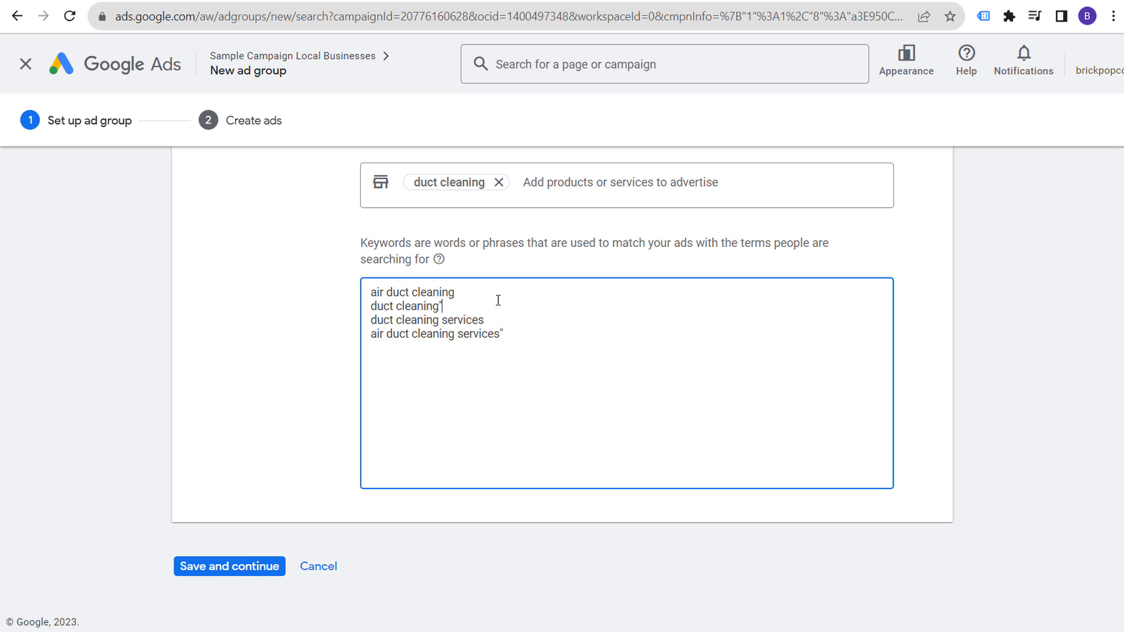
Step: Enclose the four duct cleaning keywords in quotation marks for phrase match, and cancel the new ad group
left_click(371, 292)
type("\"")
left_click(371, 306)
type("\"")
left_click(371, 320)
type("\"")
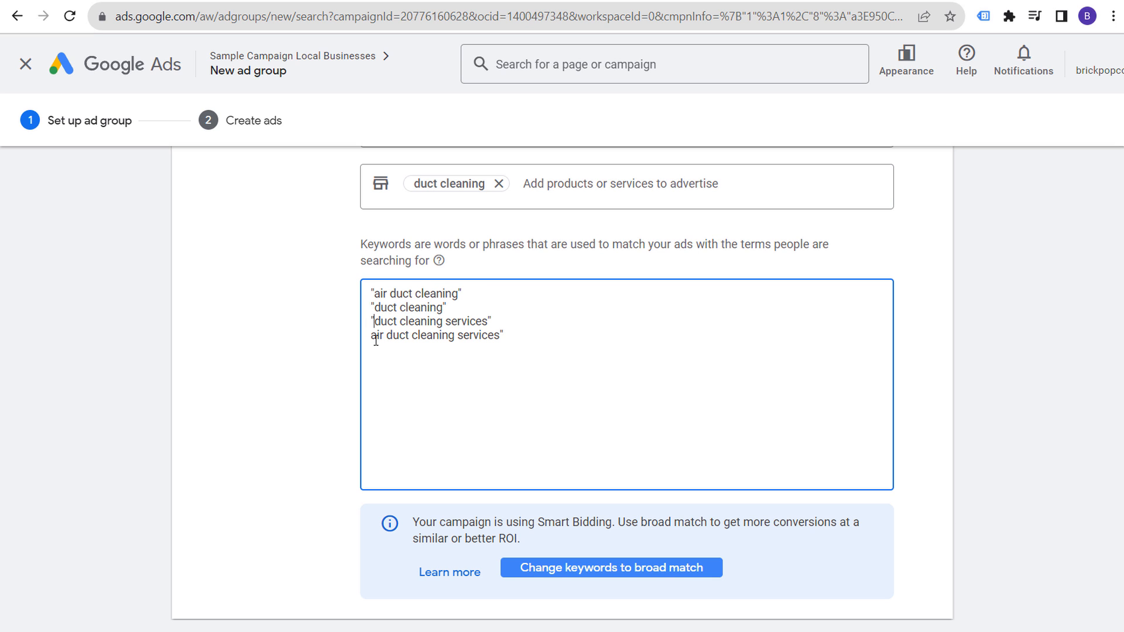
type("\"")
scroll(556, 417, "down", 2)
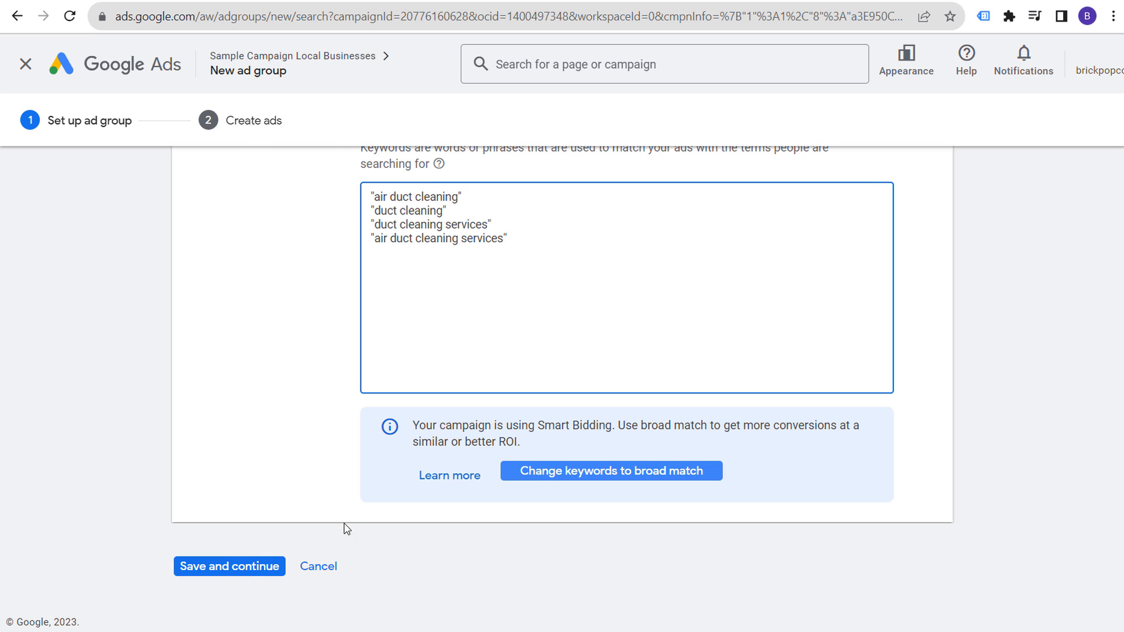
left_click(319, 567)
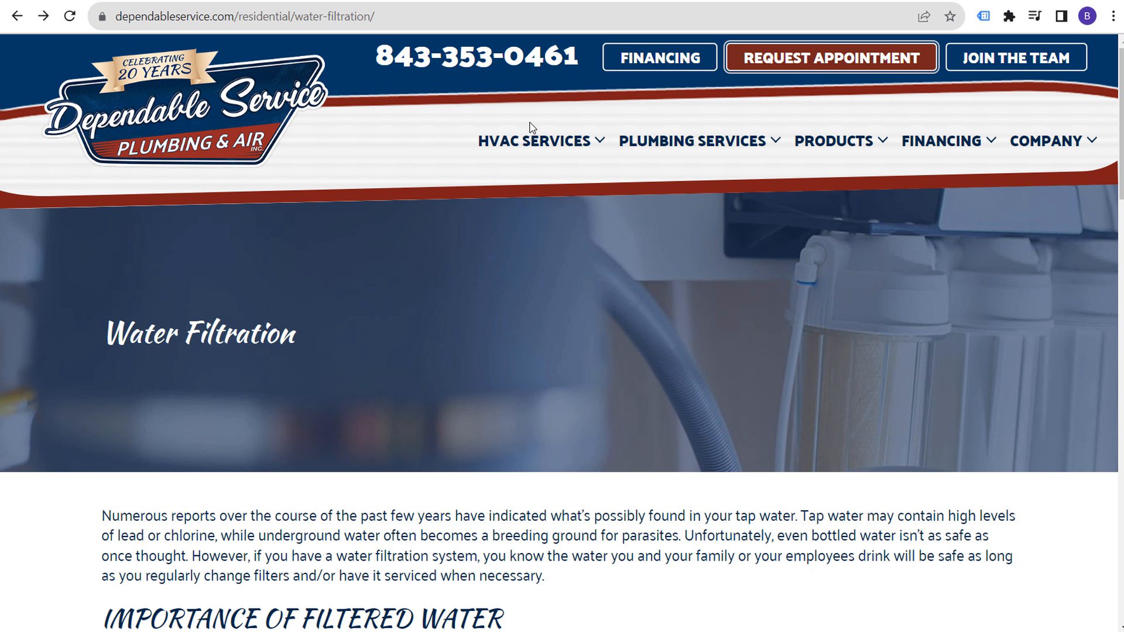
Step: Browse the HVAC services offered on the Dependable Service website and look through its Heat Pumps page
mouse_move(530, 140)
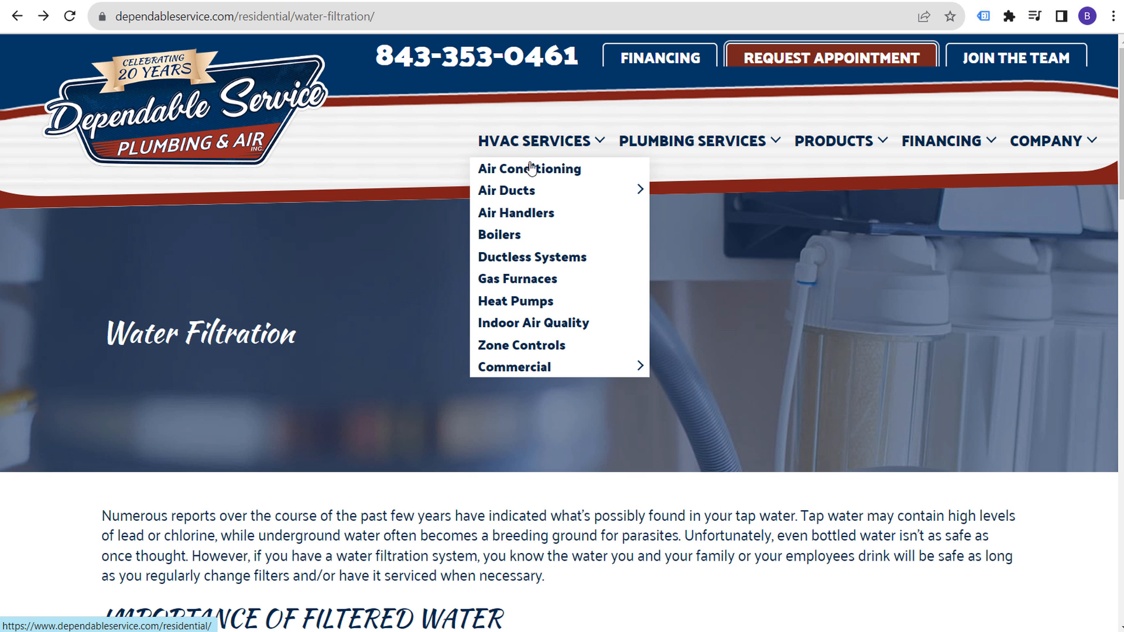
mouse_move(524, 186)
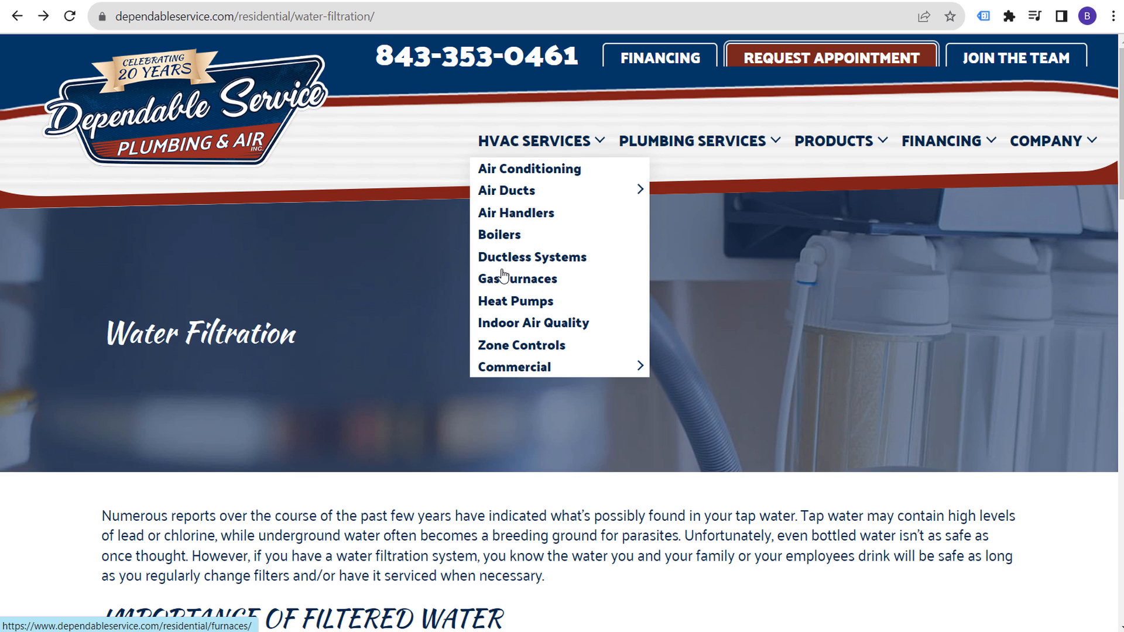
left_click(542, 310)
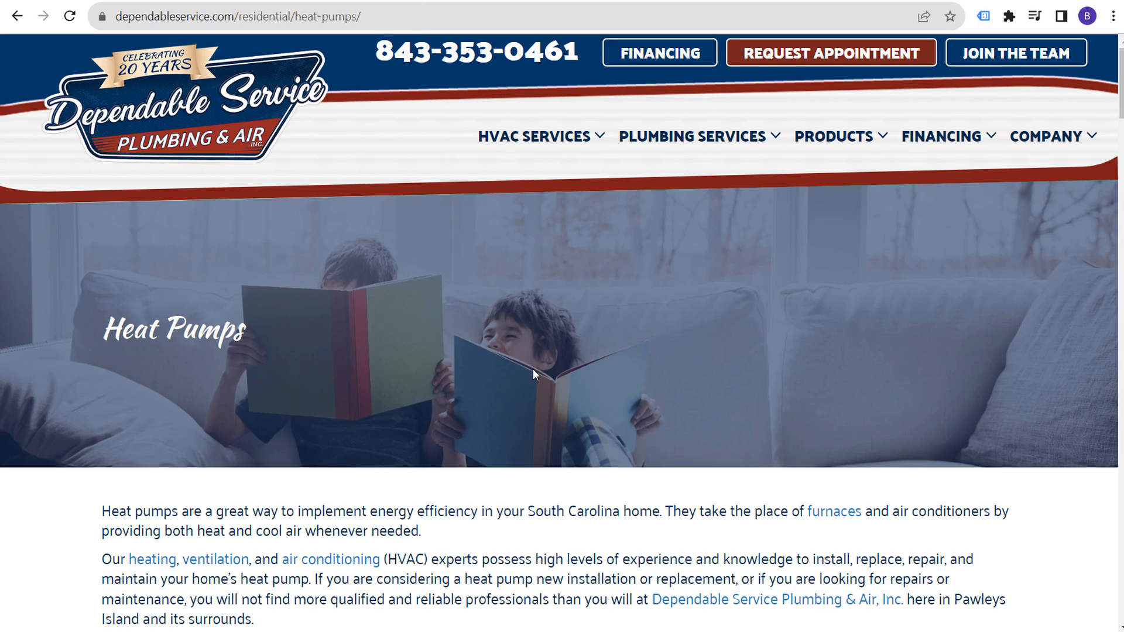
scroll(533, 369, "down", 20)
scroll(540, 333, "down", 20)
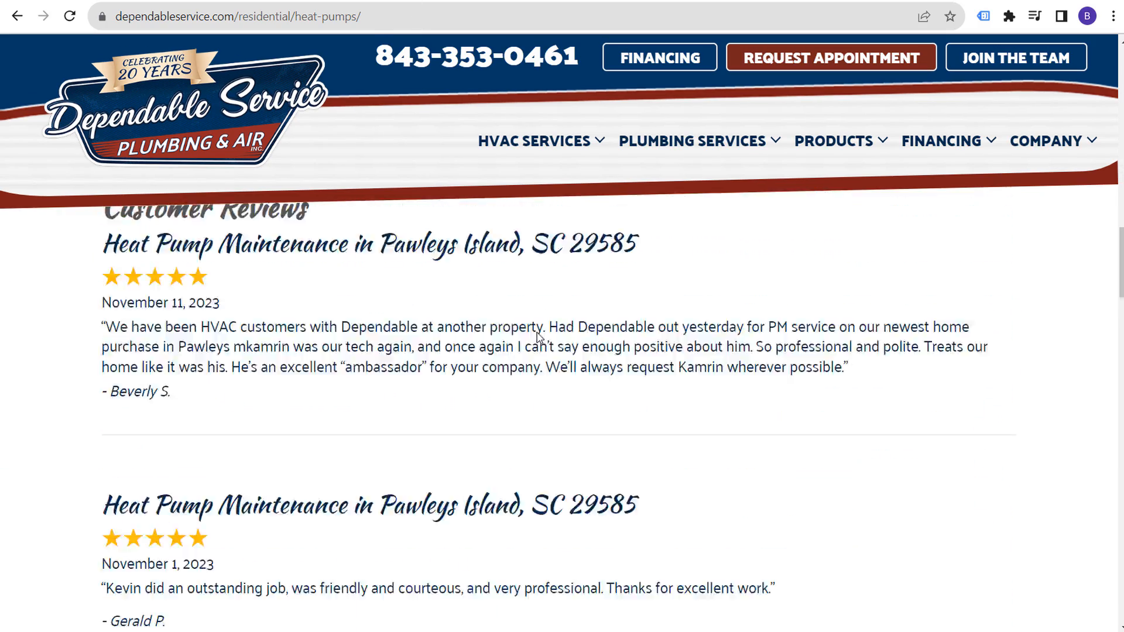
scroll(552, 369, "down", 10)
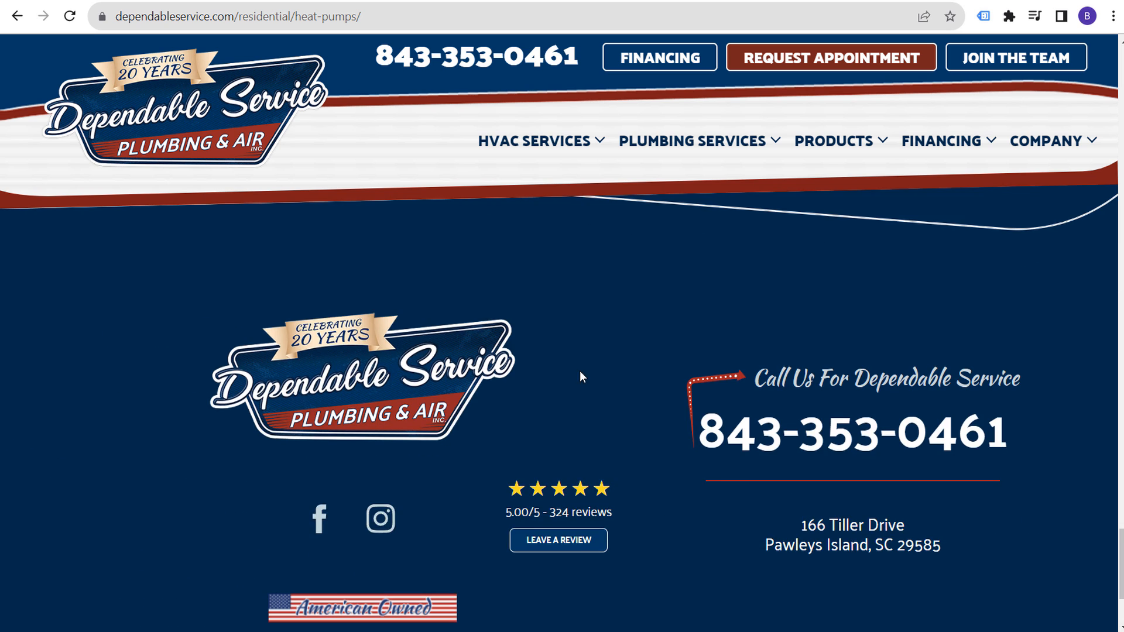
Step: Examine the customer review, service request and contact sections near the end of the Heat Pumps page
scroll(659, 417, "up", 4)
scroll(1080, 511, "down", 1)
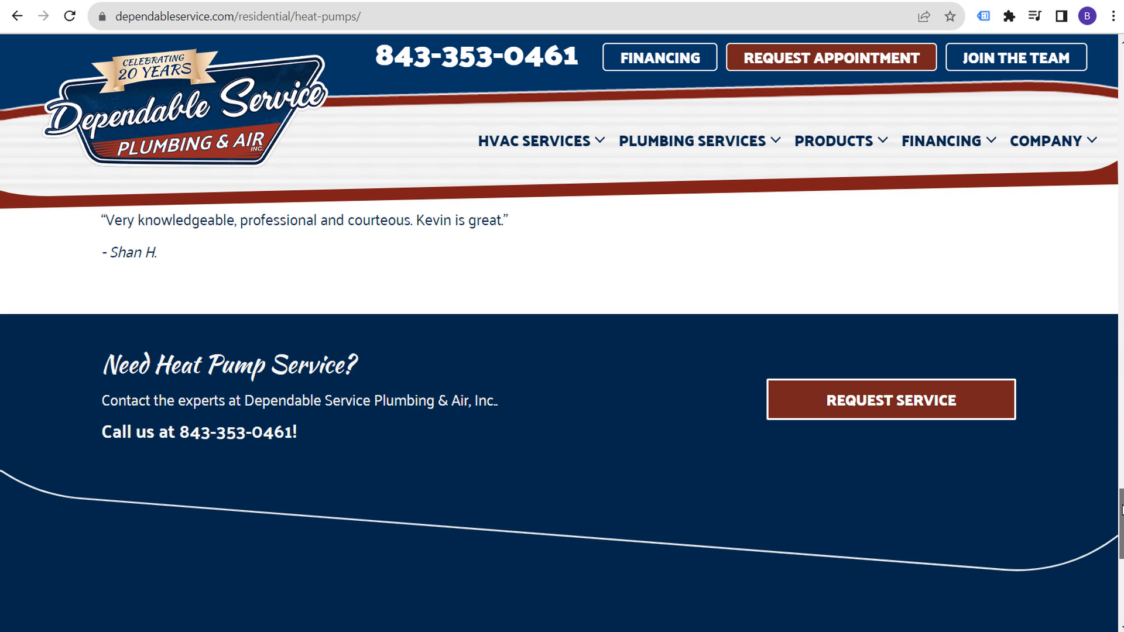
left_click_drag(1120, 509, 1115, 562)
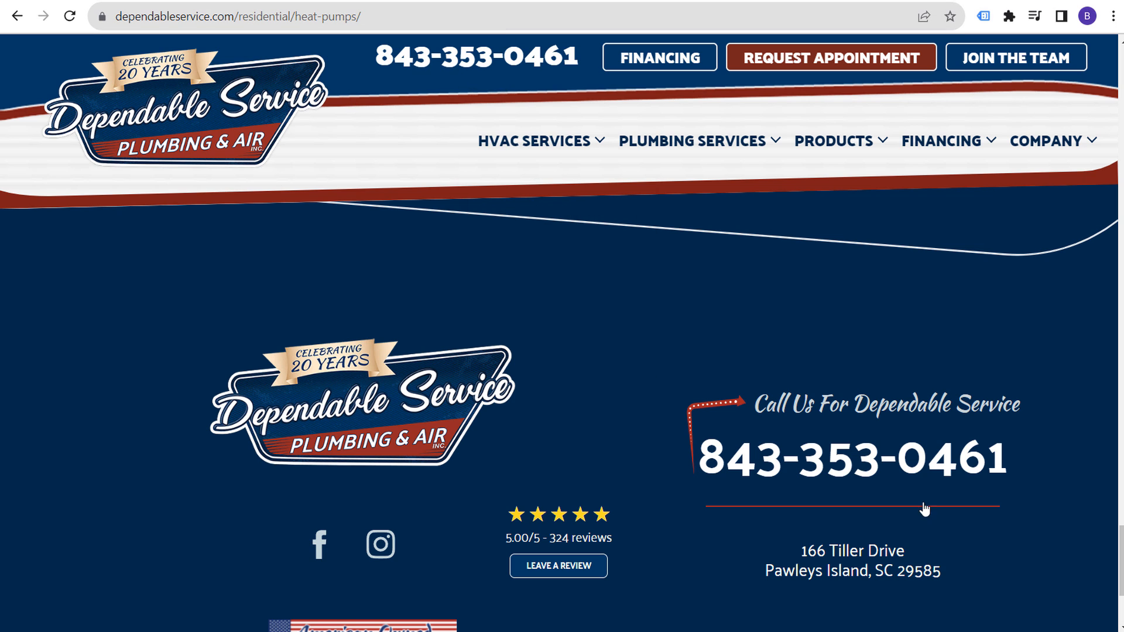
scroll(788, 342, "up", 5)
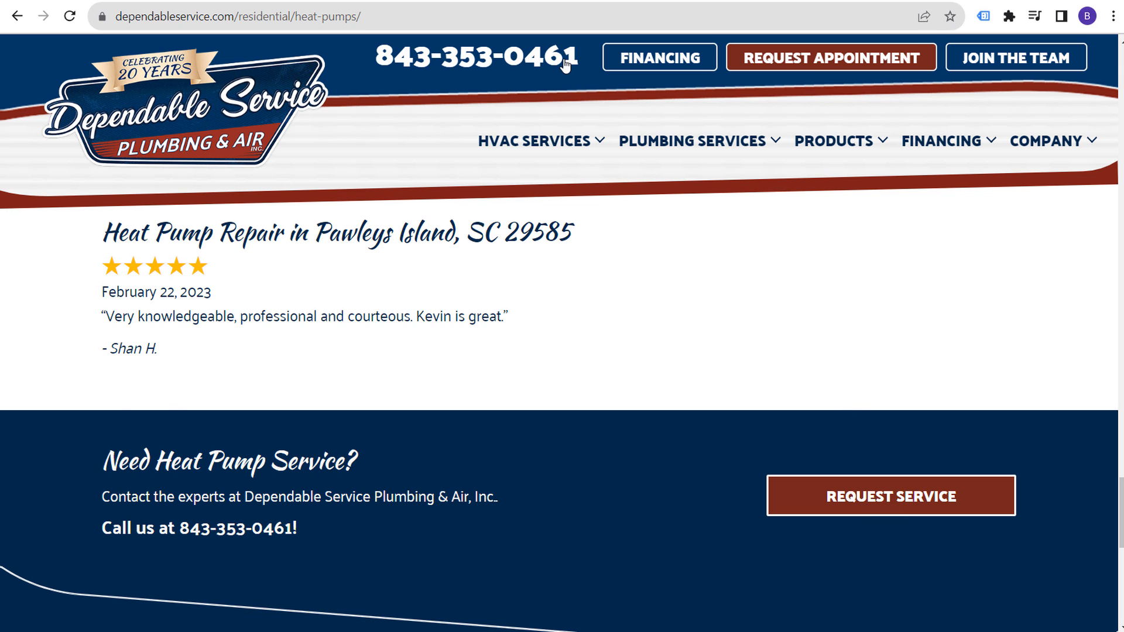
Step: Switch to Google Ads, leave the unsaved ad group and pause the AC Repair ad group without giving a reason
left_click(562, 3)
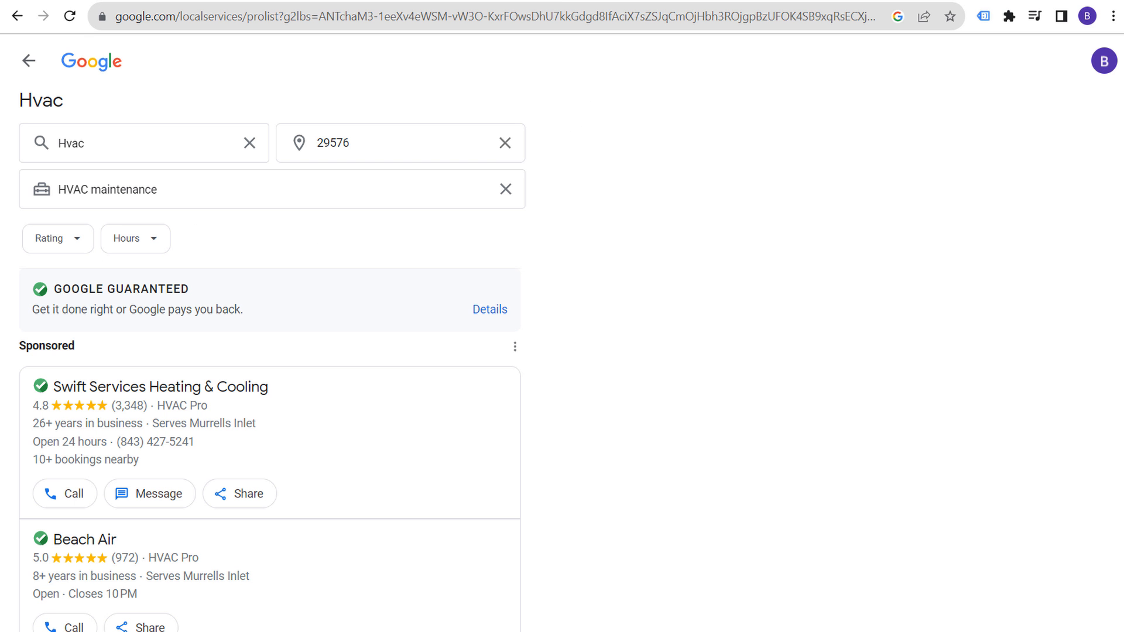
left_click(449, 1)
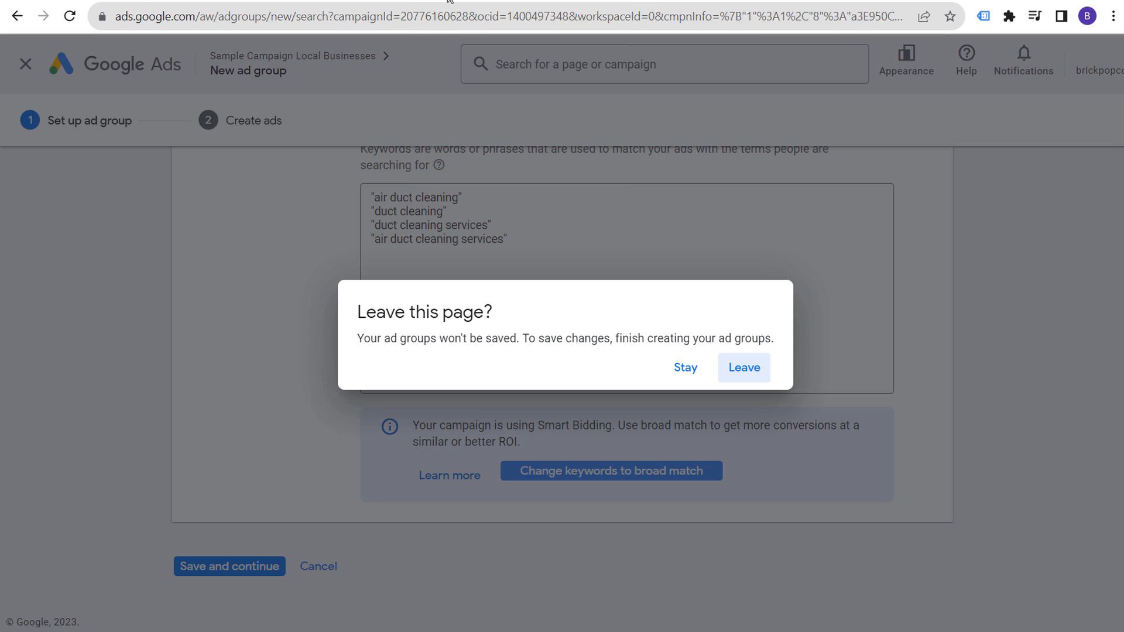
left_click(760, 370)
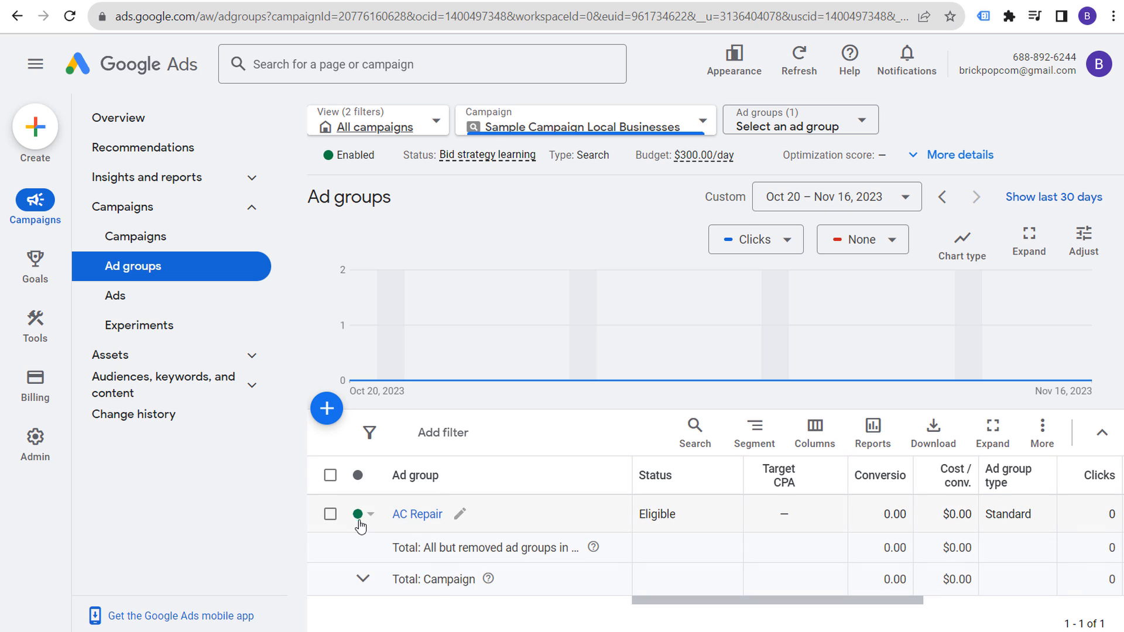
left_click(358, 520)
left_click(387, 563)
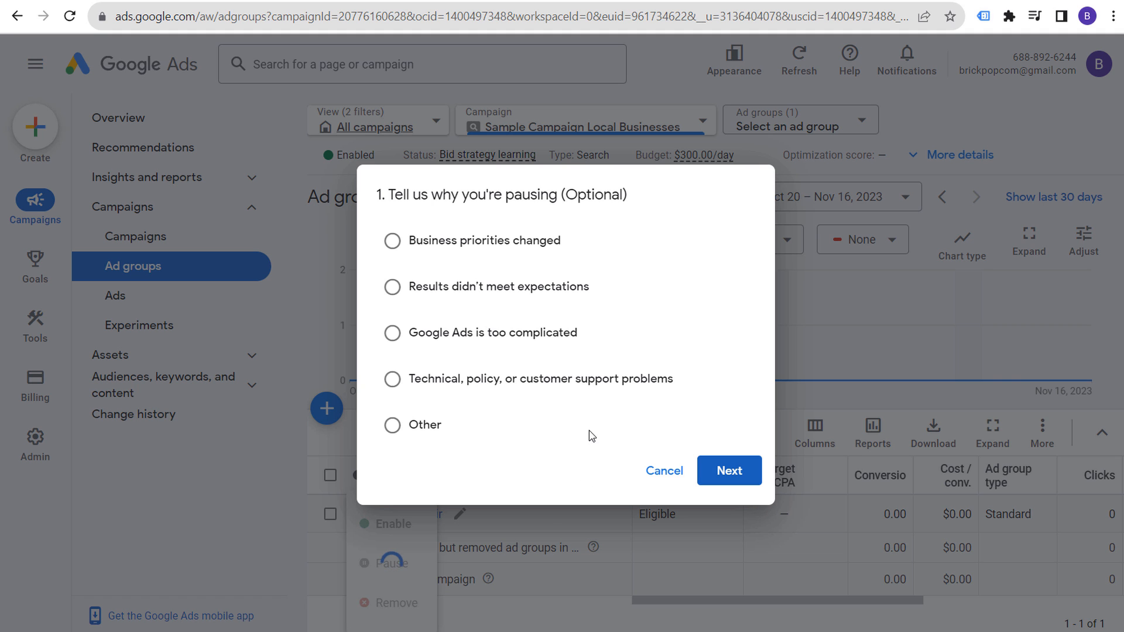
left_click(727, 473)
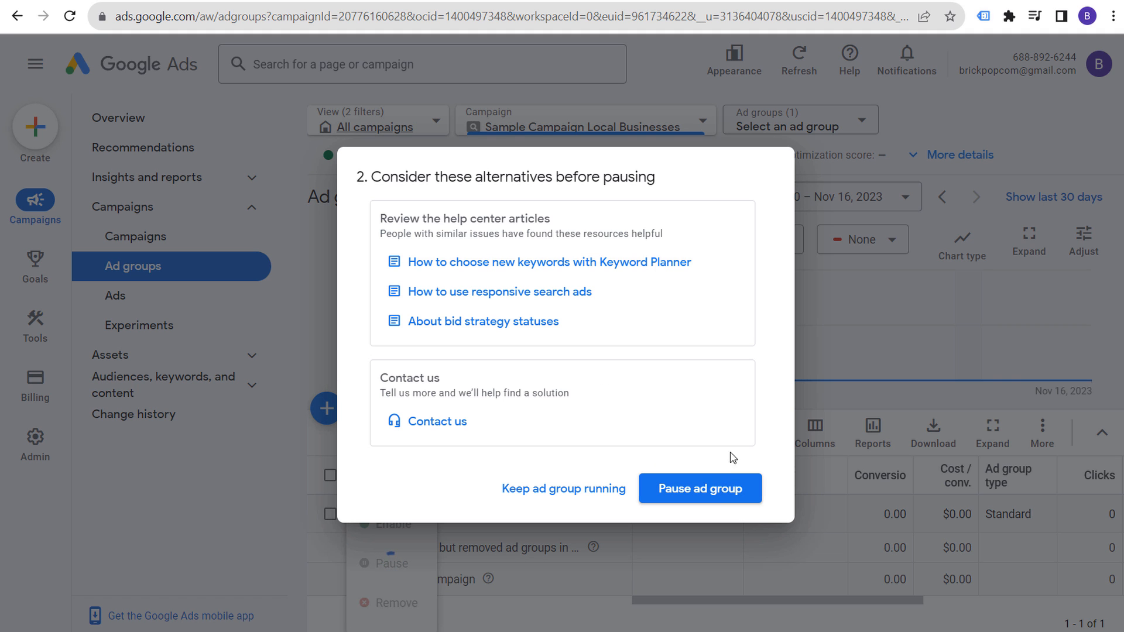
left_click(722, 498)
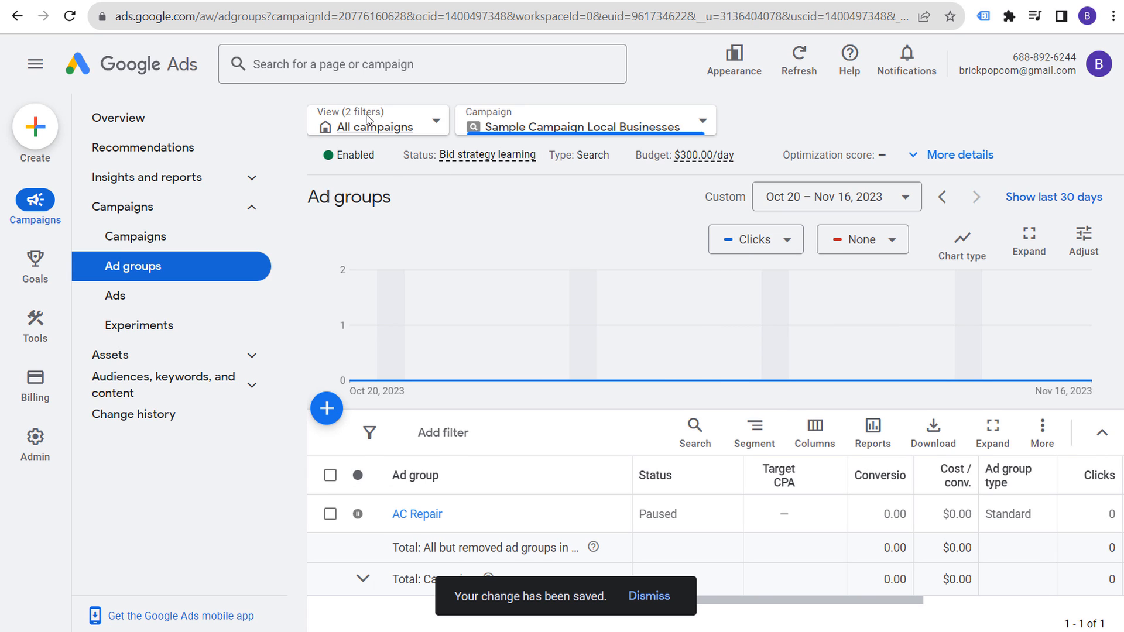
Step: Start a new portfolio Target CPA bid strategy and set its target CPA to $75
mouse_move(33, 331)
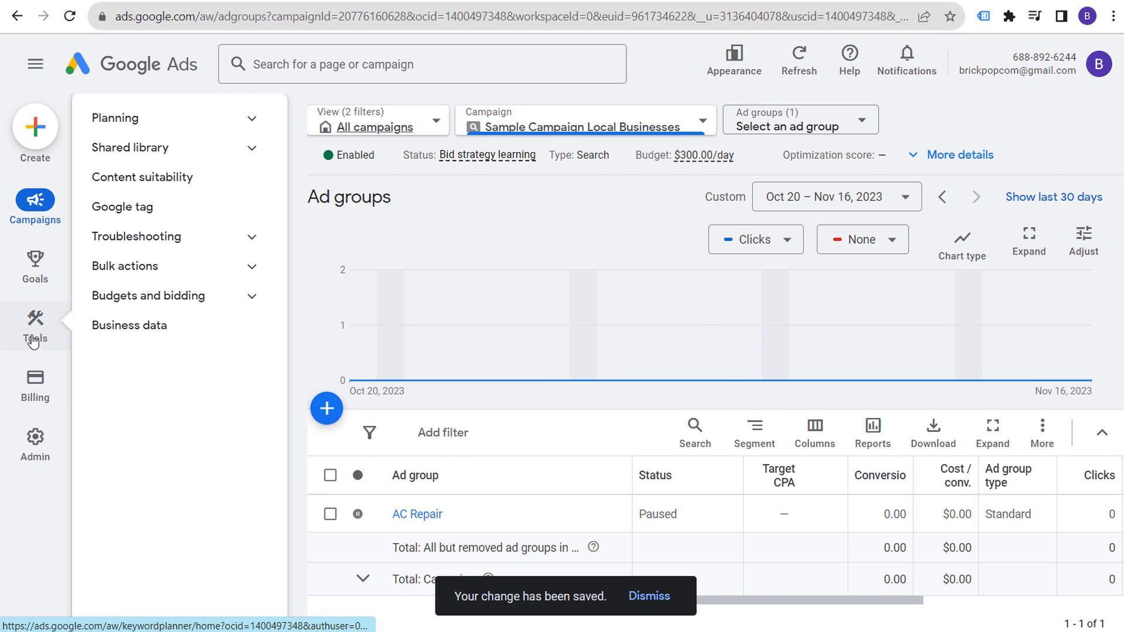
left_click(188, 300)
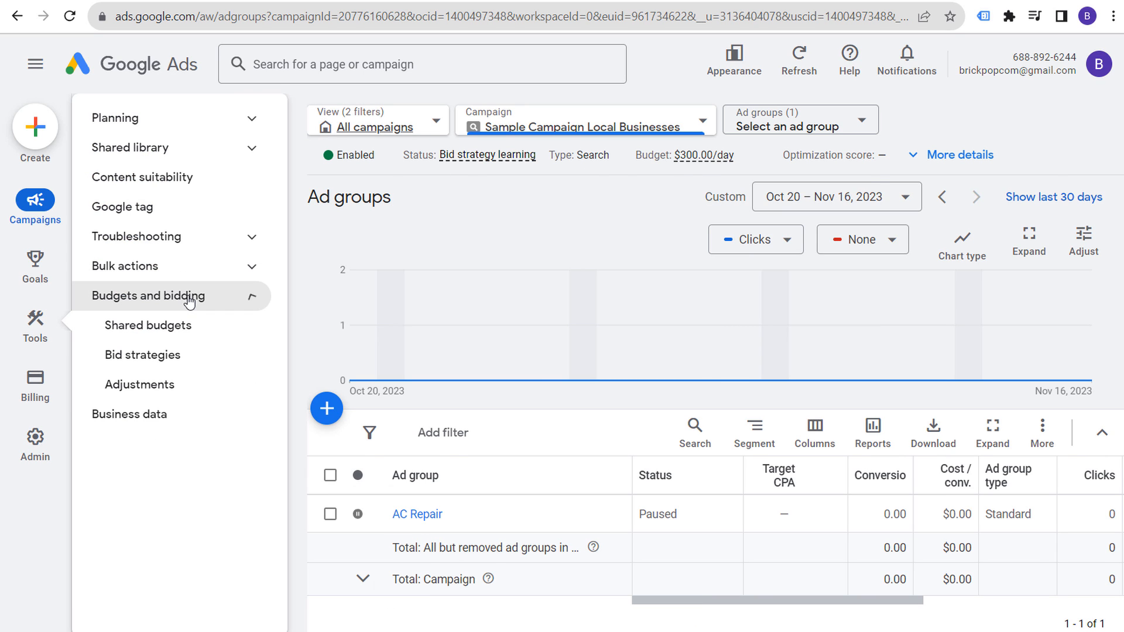
left_click(152, 361)
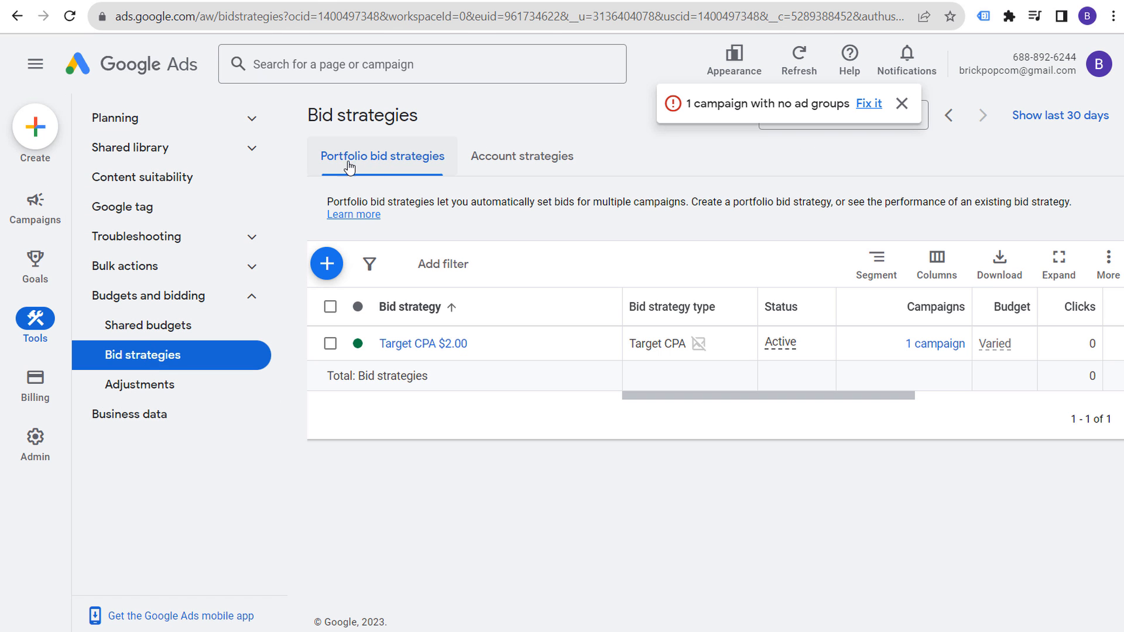
left_click(327, 264)
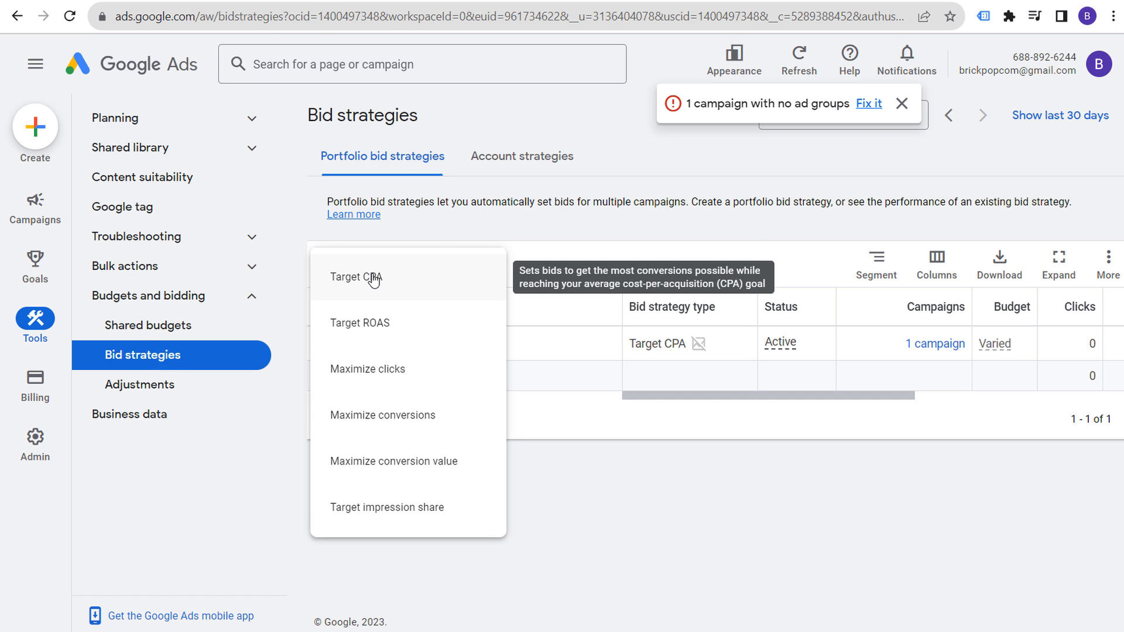
left_click(374, 278)
left_click(391, 377)
type("7")
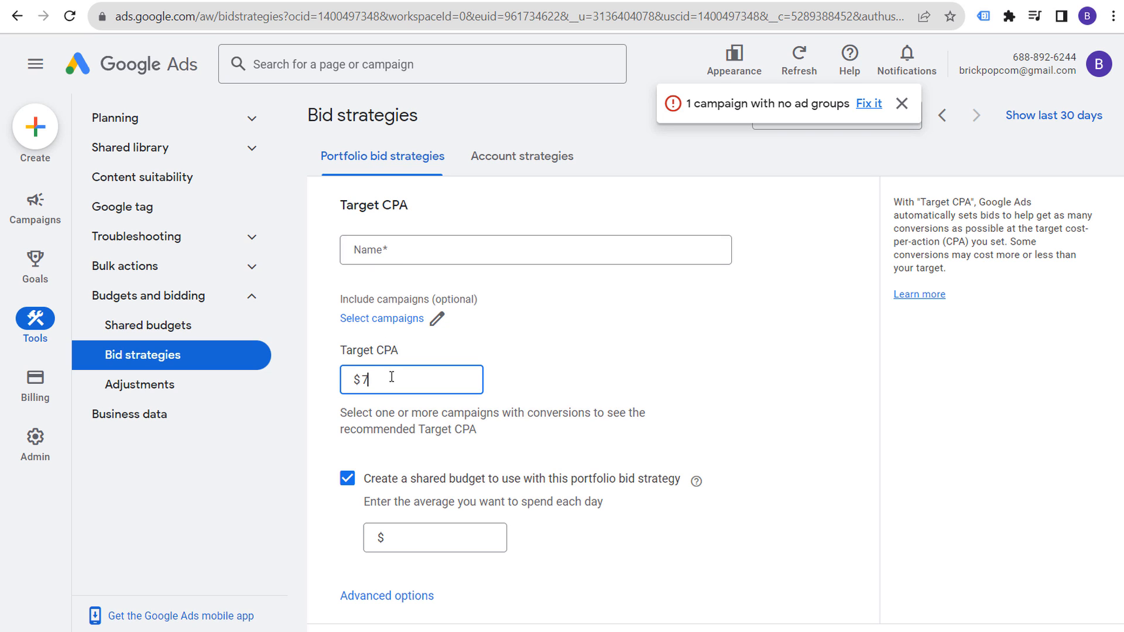
type("5")
left_click(644, 368)
Step: Show the strategy's advanced options and set the maximum bid limit to $9.00
scroll(585, 445, "down", 3)
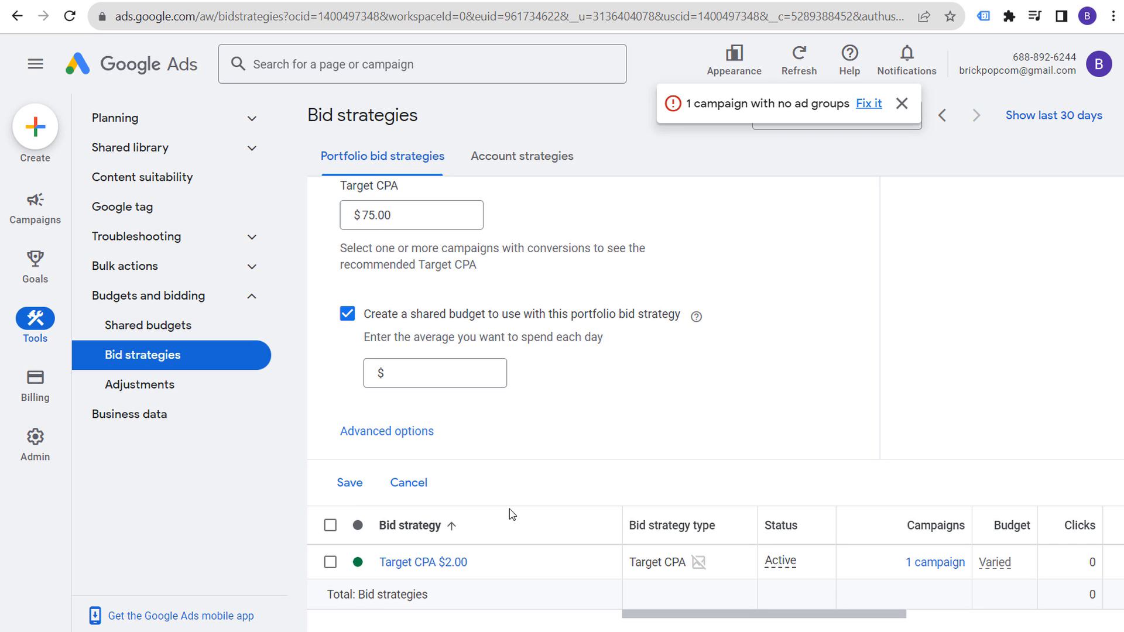
left_click(401, 433)
left_click(532, 464)
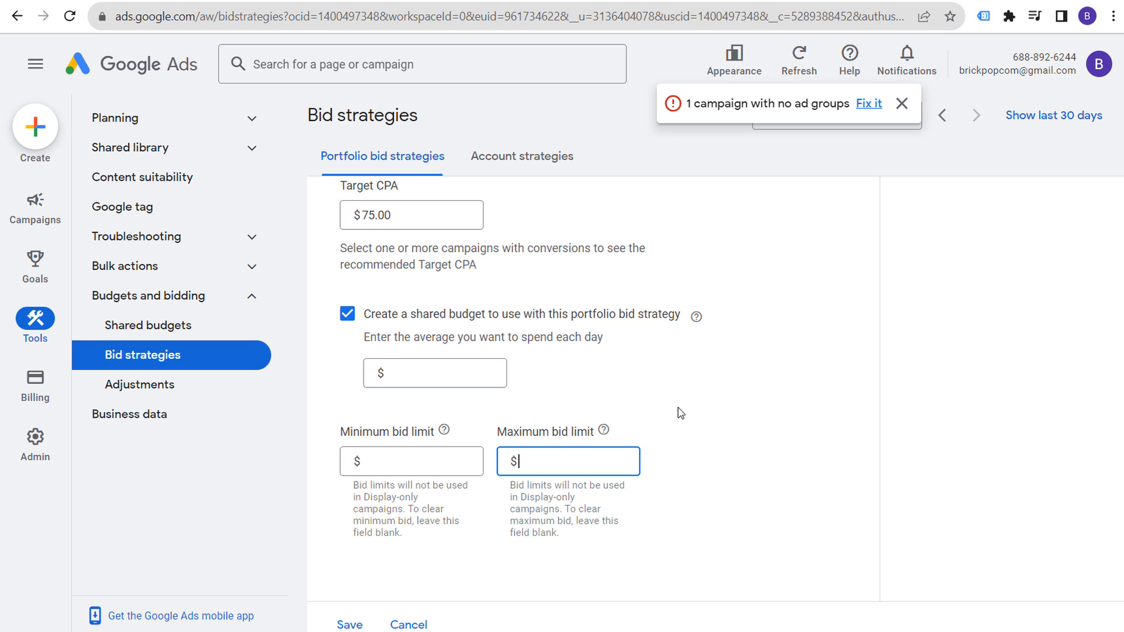
type("9.00")
double_click(585, 463)
left_click(753, 425)
left_click_drag(567, 464, 492, 463)
left_click(774, 404)
scroll(778, 388, "up", 2)
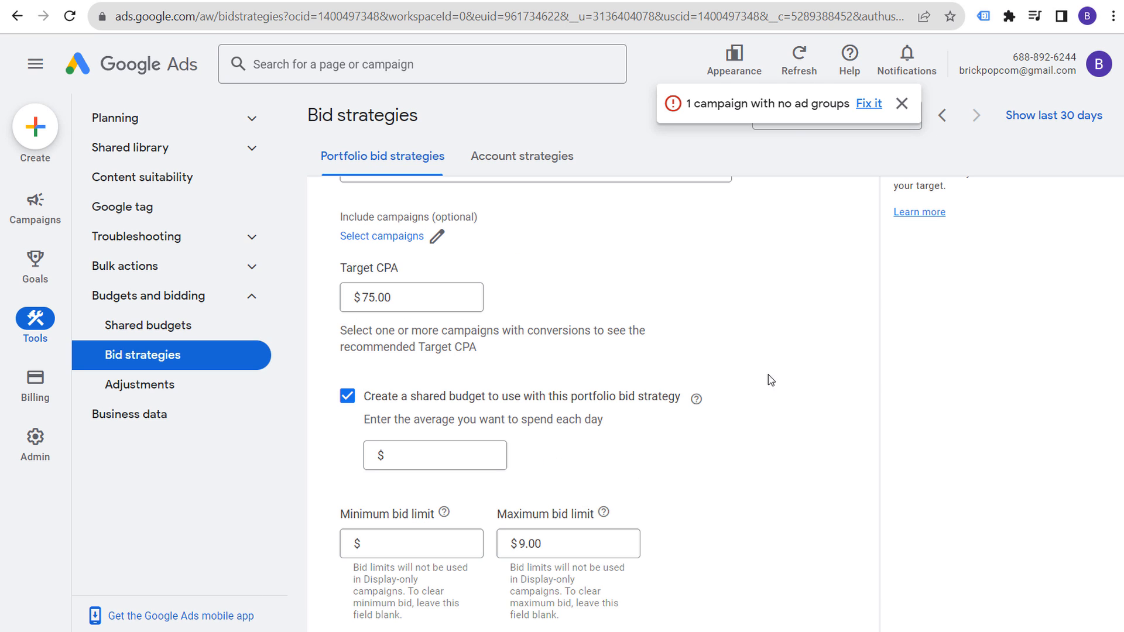
Step: Review the target CPA and maximum bid limit fields of the new portfolio bid strategy
scroll(780, 356, "up", 2)
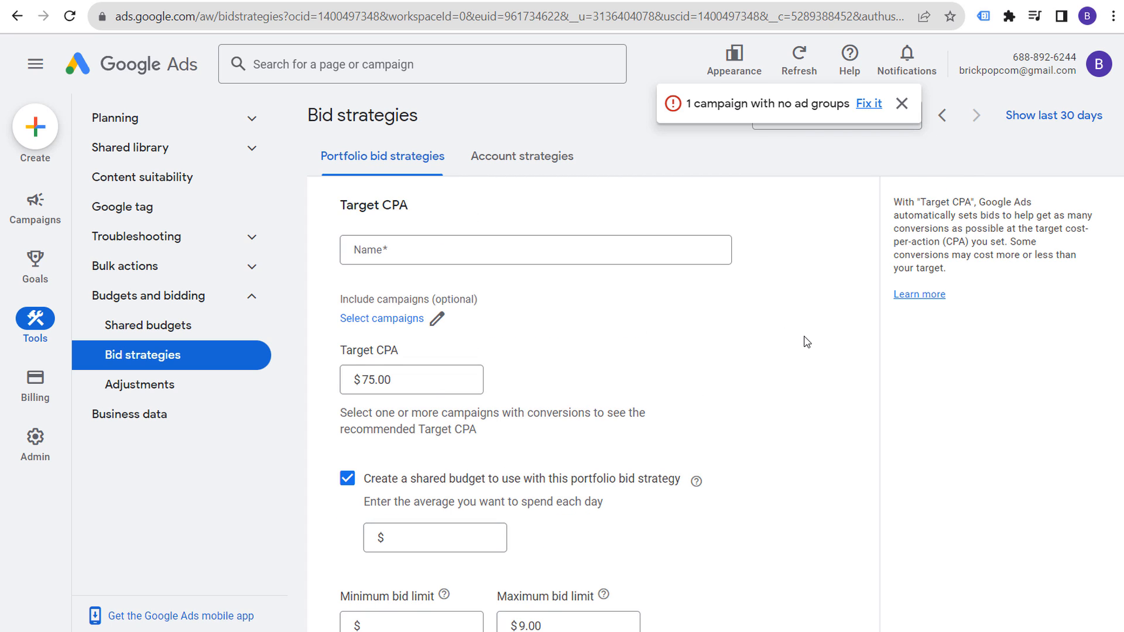
scroll(806, 341, "down", 2)
left_click(520, 548)
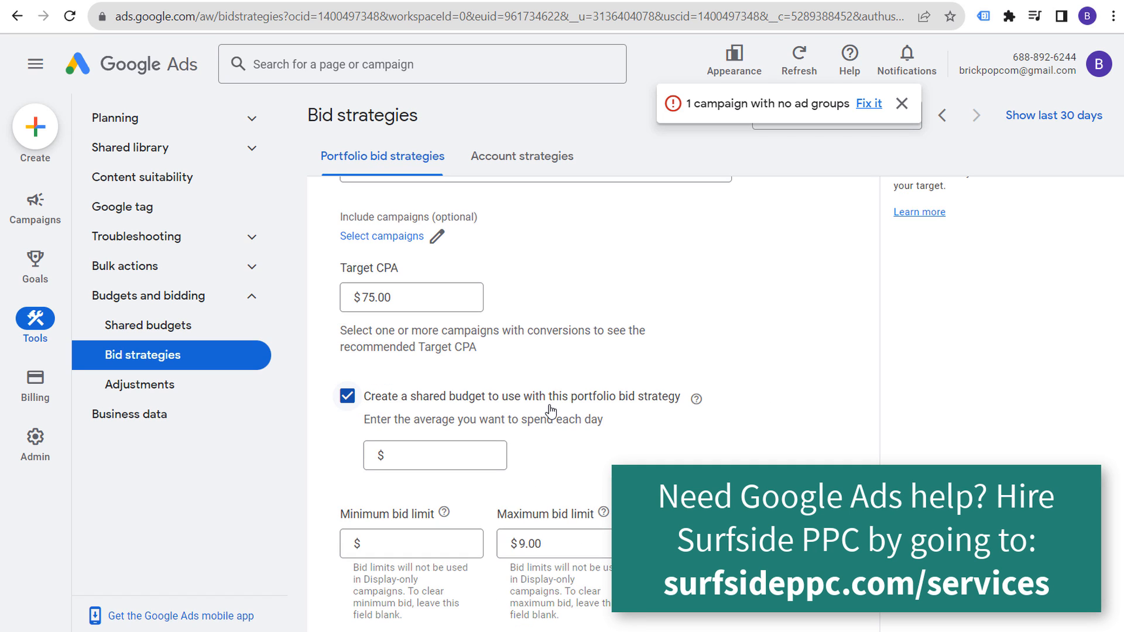
left_click_drag(474, 303, 344, 302)
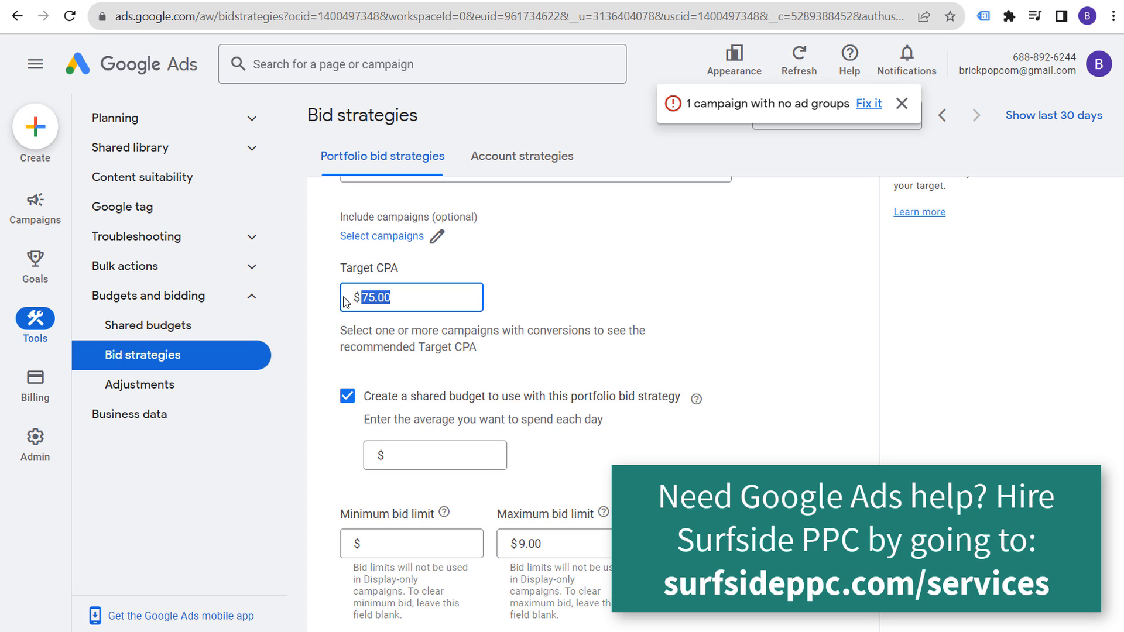
left_click(710, 281)
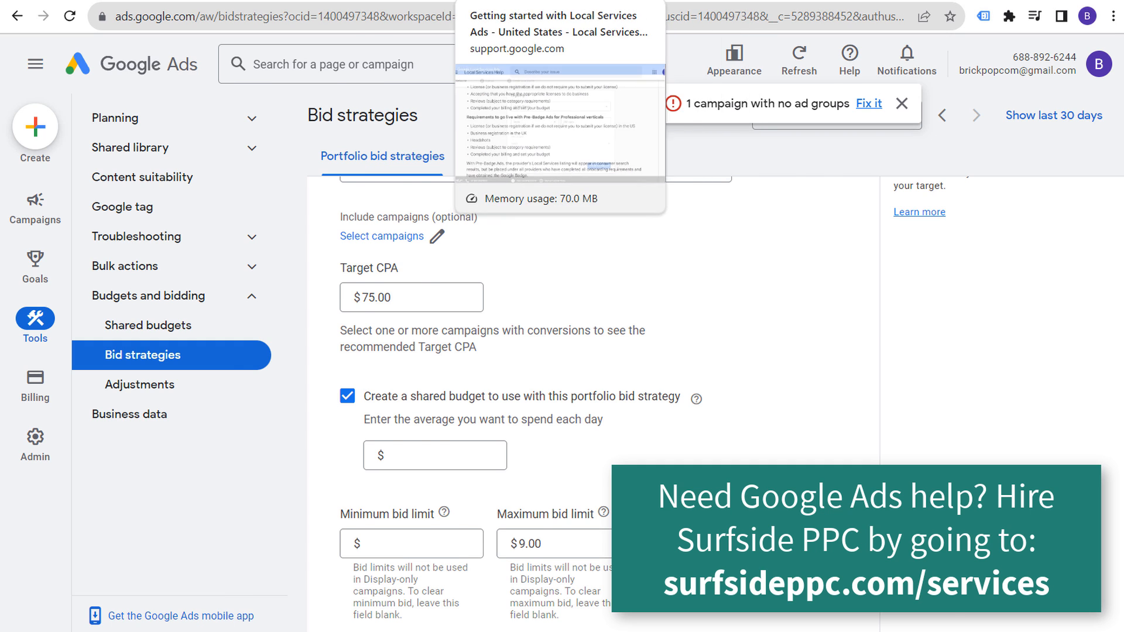
Step: Revisit the Dependable Service Heat Pumps page, and leave the unsaved bid strategy for the Google Ads campaigns list
left_click(496, 0)
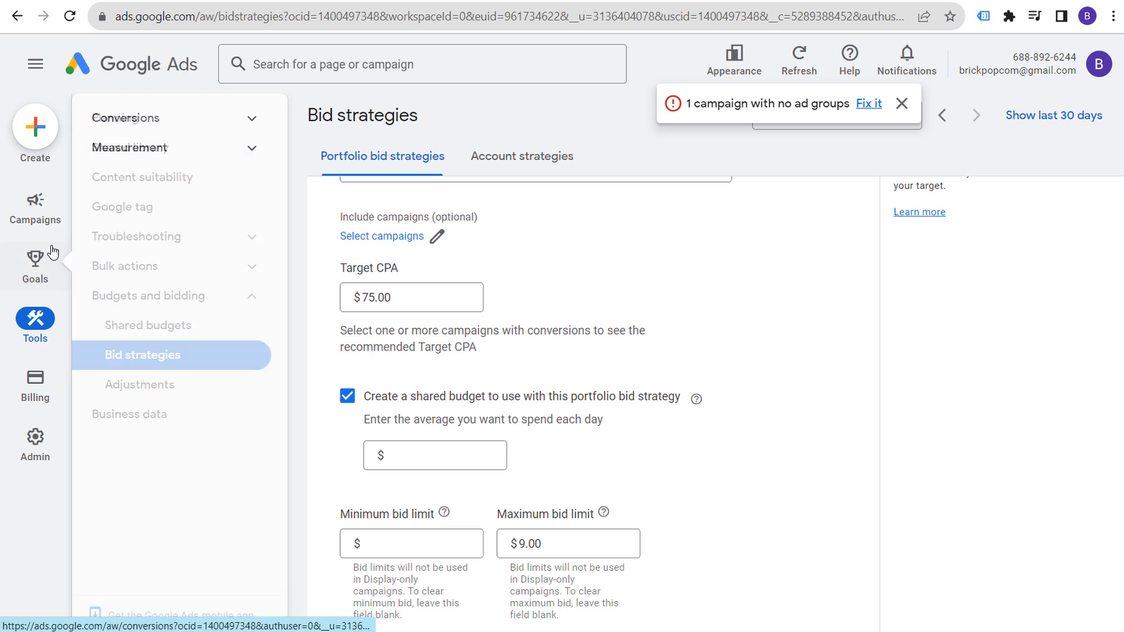
left_click(617, 3)
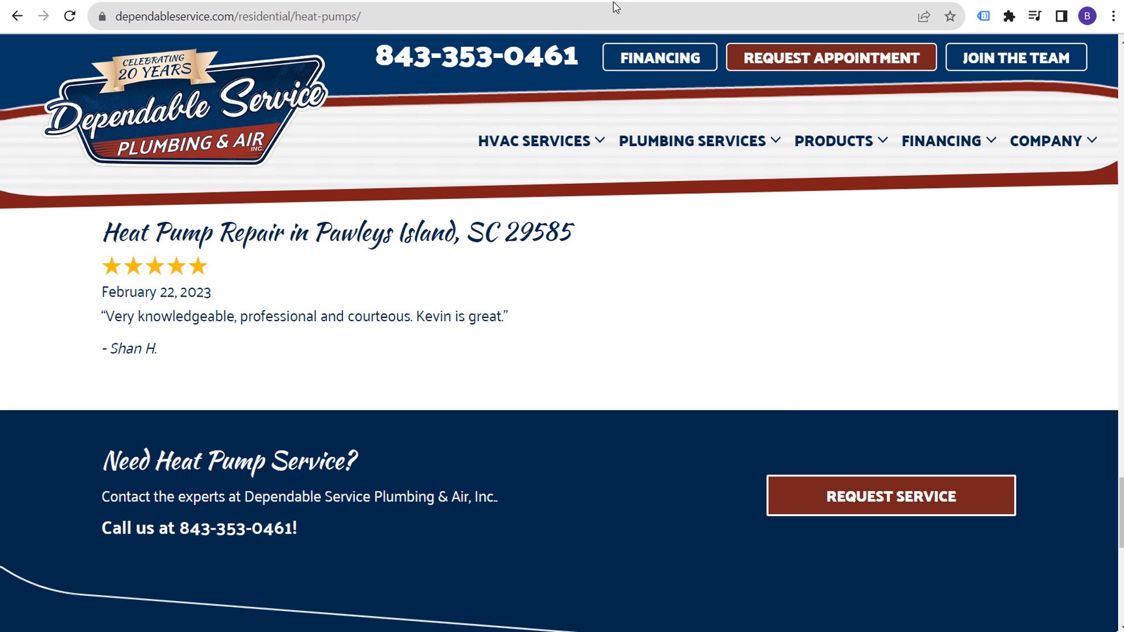
mouse_move(677, 140)
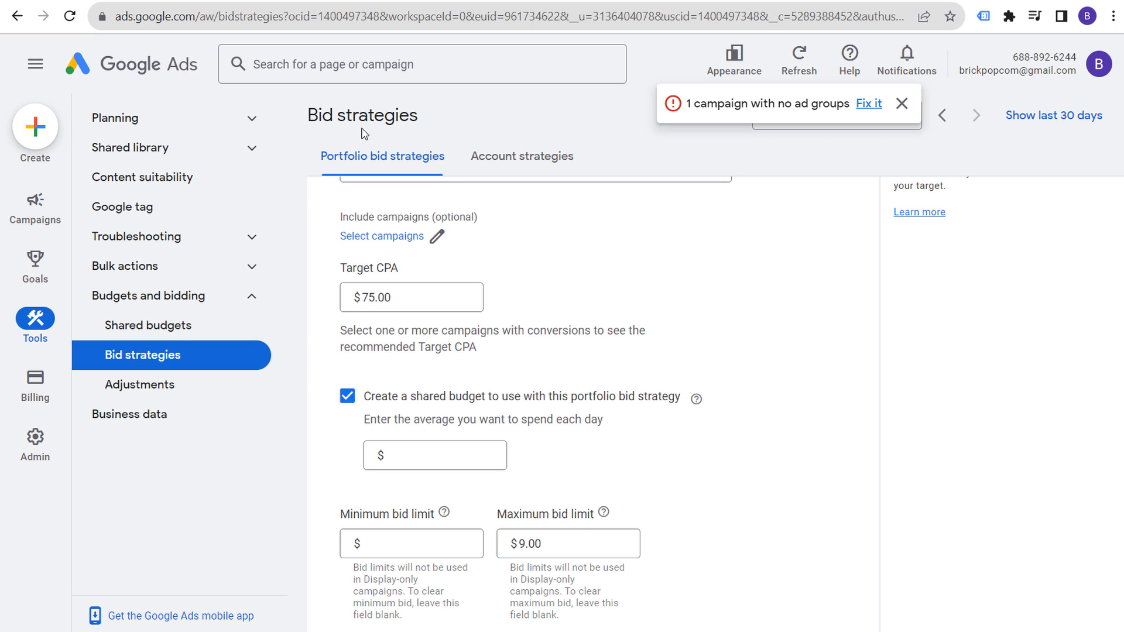
left_click(36, 208)
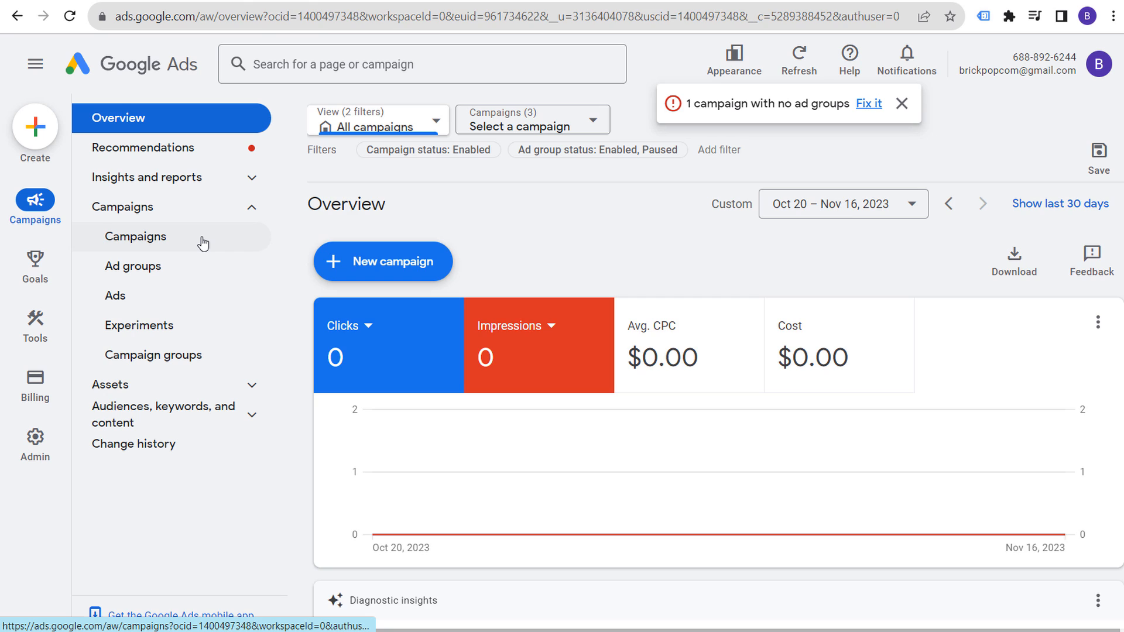
left_click(201, 242)
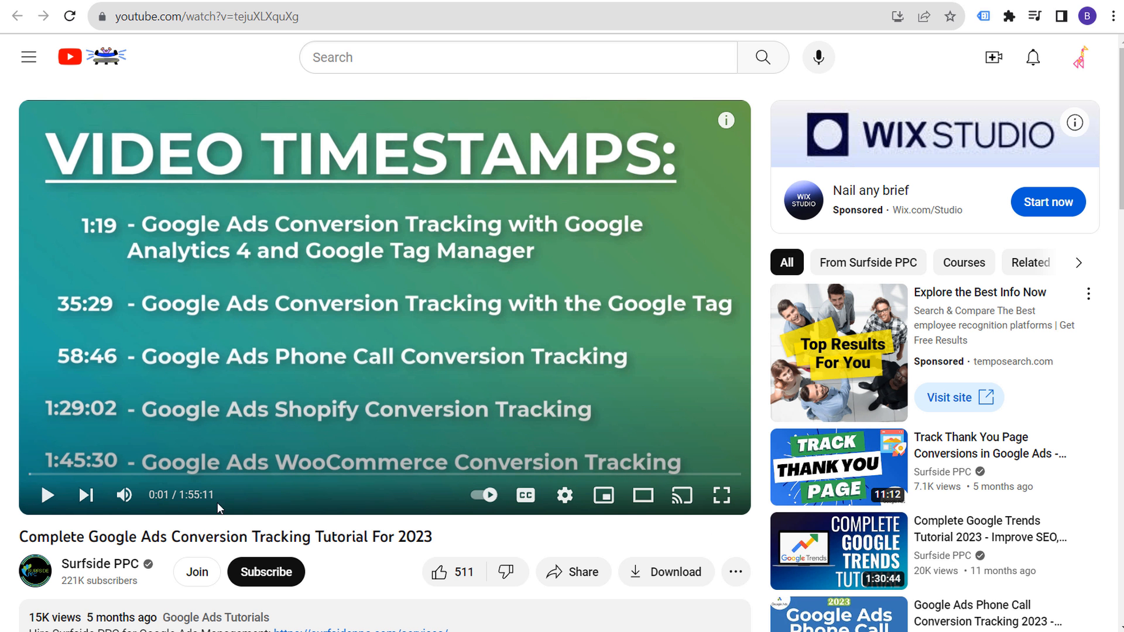
Step: Highlight the title of the Complete Google Ads Conversion Tracking Tutorial For 2023 video on YouTube
left_click_drag(19, 537, 439, 541)
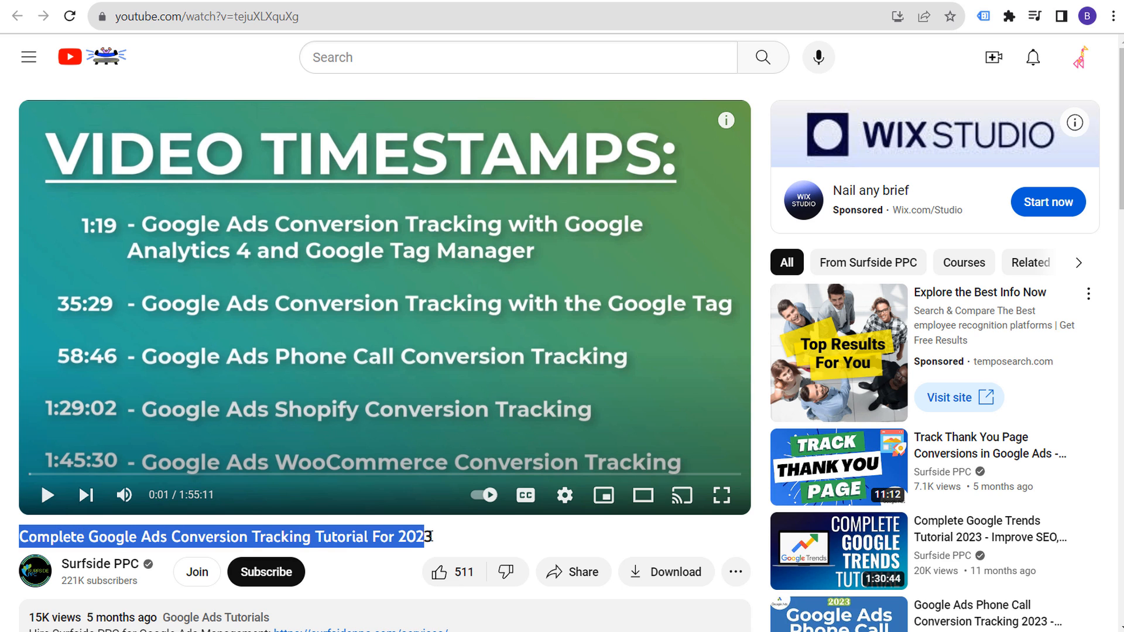
left_click(333, 538)
left_click_drag(323, 538, 433, 537)
left_click(328, 537)
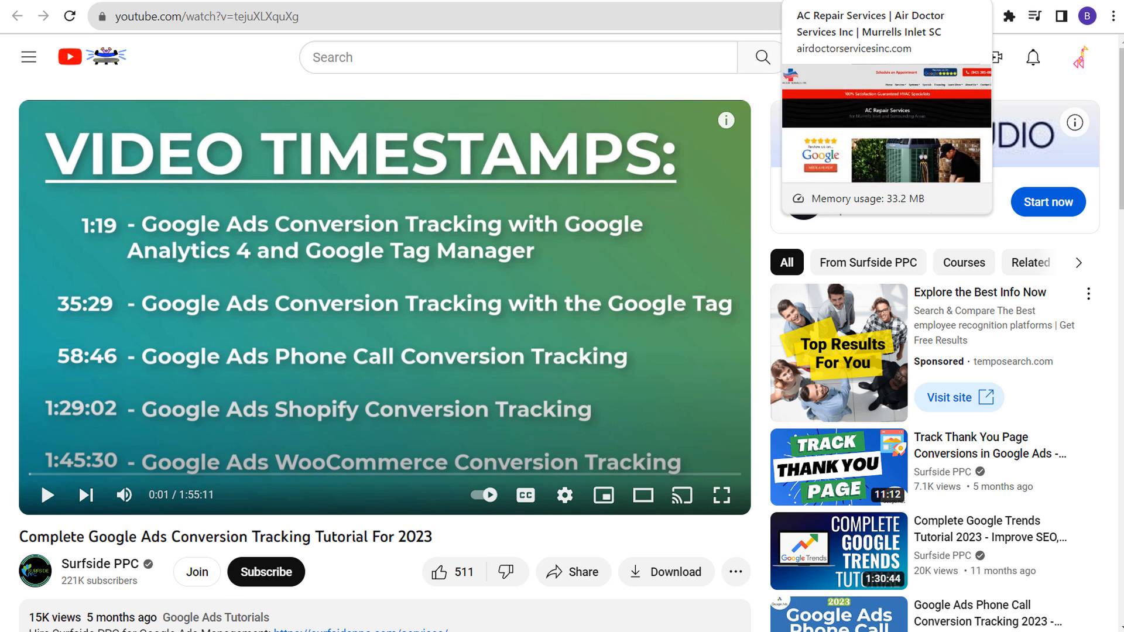
Step: Look at the navigation and appointment options on Air Doctor Services' AC Repair page, and switch back to the Google Ads campaigns list
left_click(819, 3)
mouse_move(618, 140)
mouse_move(626, 205)
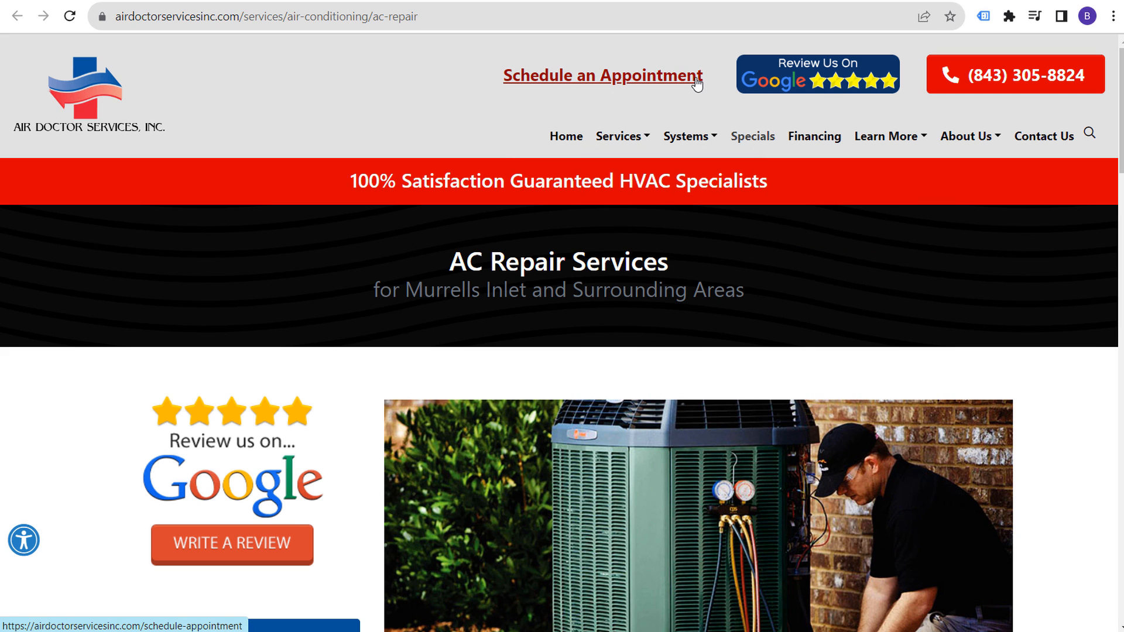
left_click(446, 1)
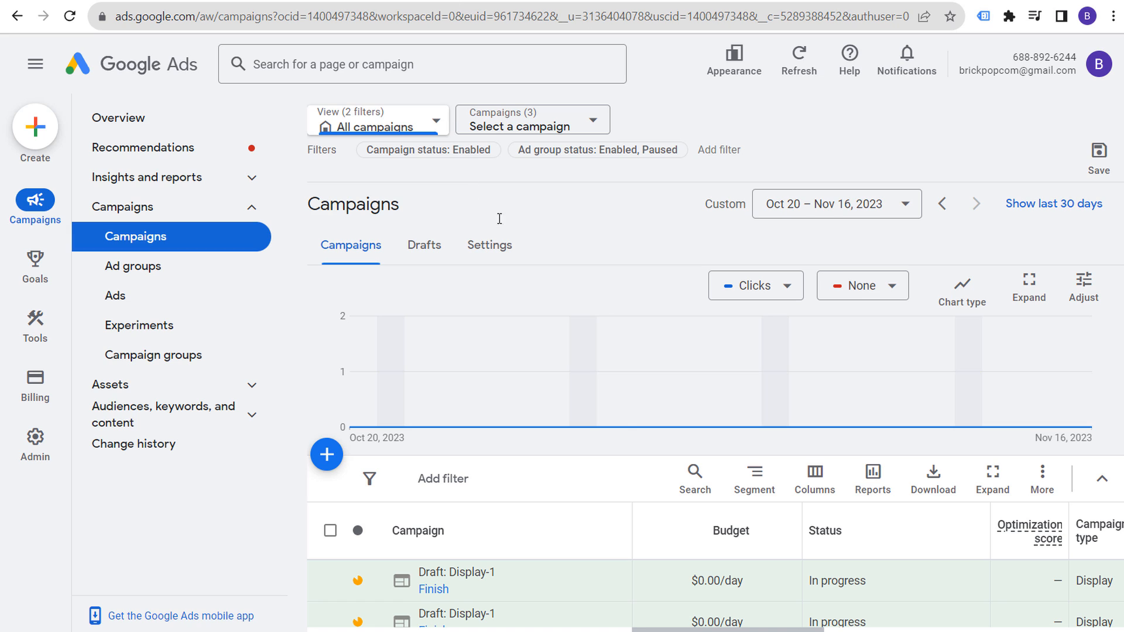